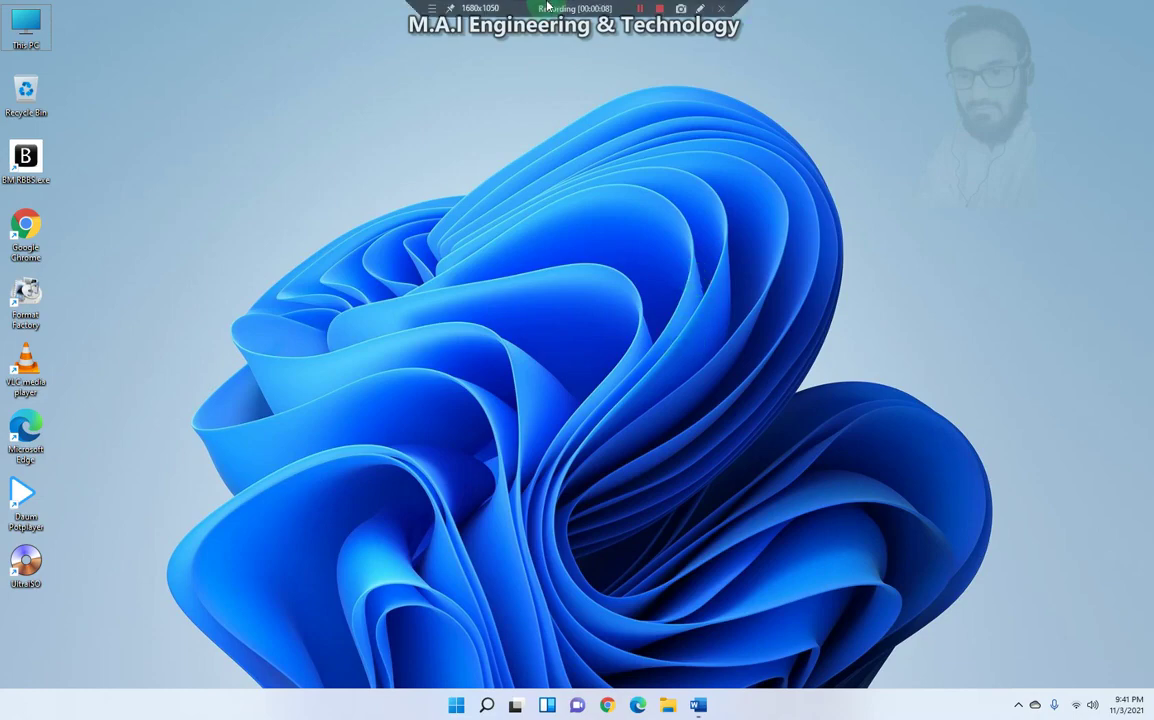
- Launch Word from the taskbar and open a new blank document
{"action": "left_click", "coordinate": [700, 706]}
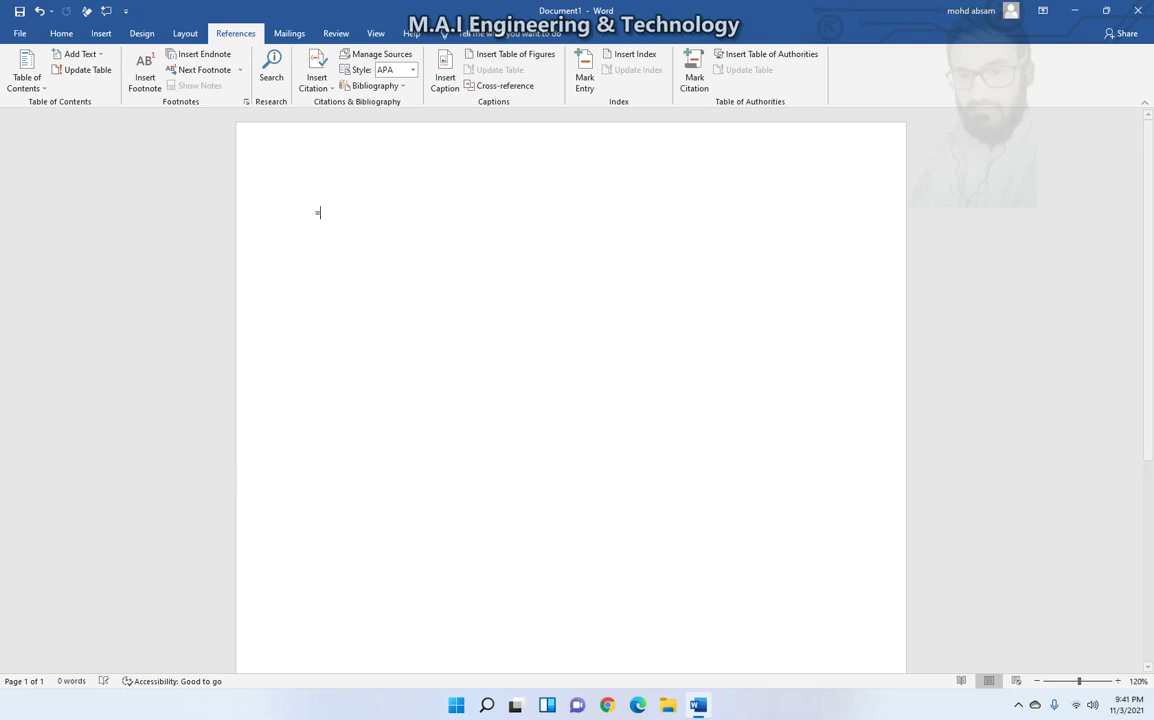
- Generate five sample paragraphs with =rand() and select them
{"action": "type", "text": "=rand()"}
{"action": "key", "text": "Return"}
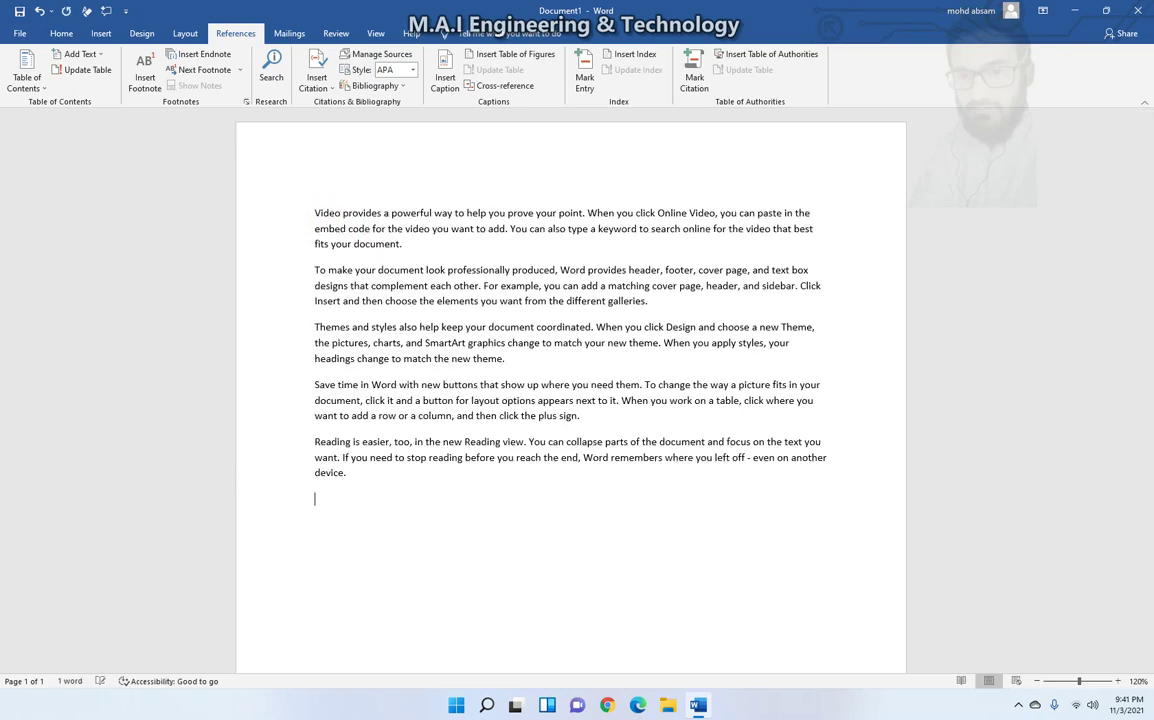
{"action": "left_click_drag", "start_coordinate": [320, 488], "coordinate": [315, 213]}
{"action": "key", "text": "ctrl+c"}
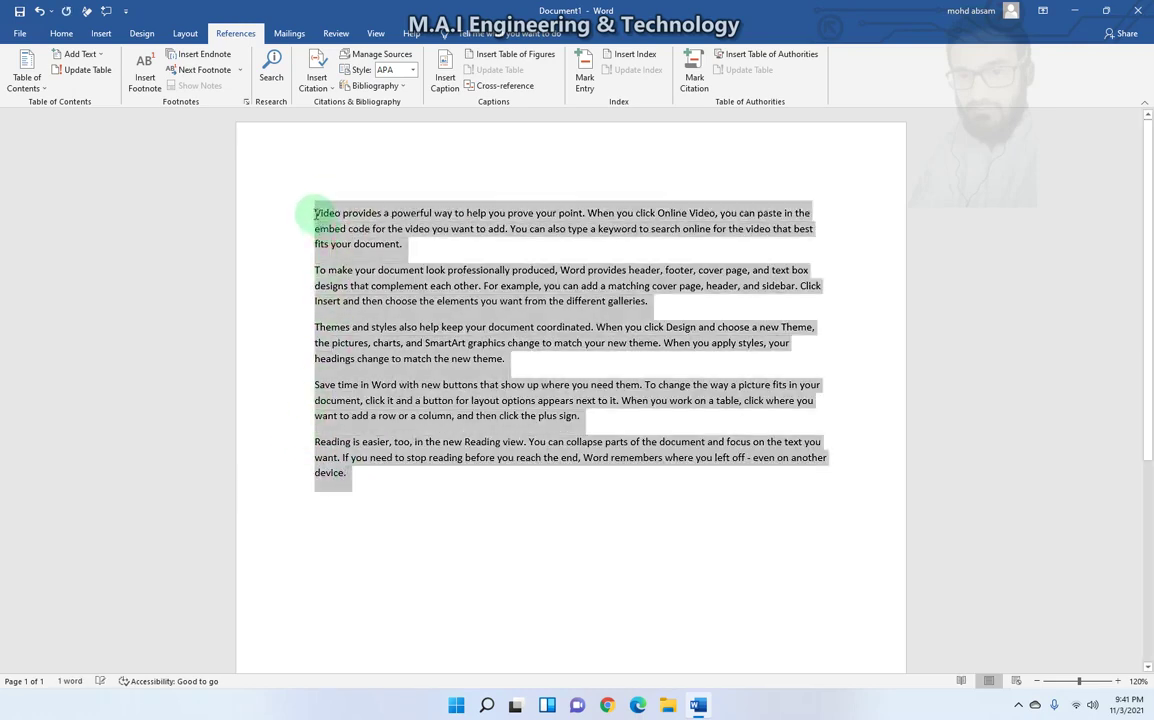
{"action": "left_click", "coordinate": [383, 474]}
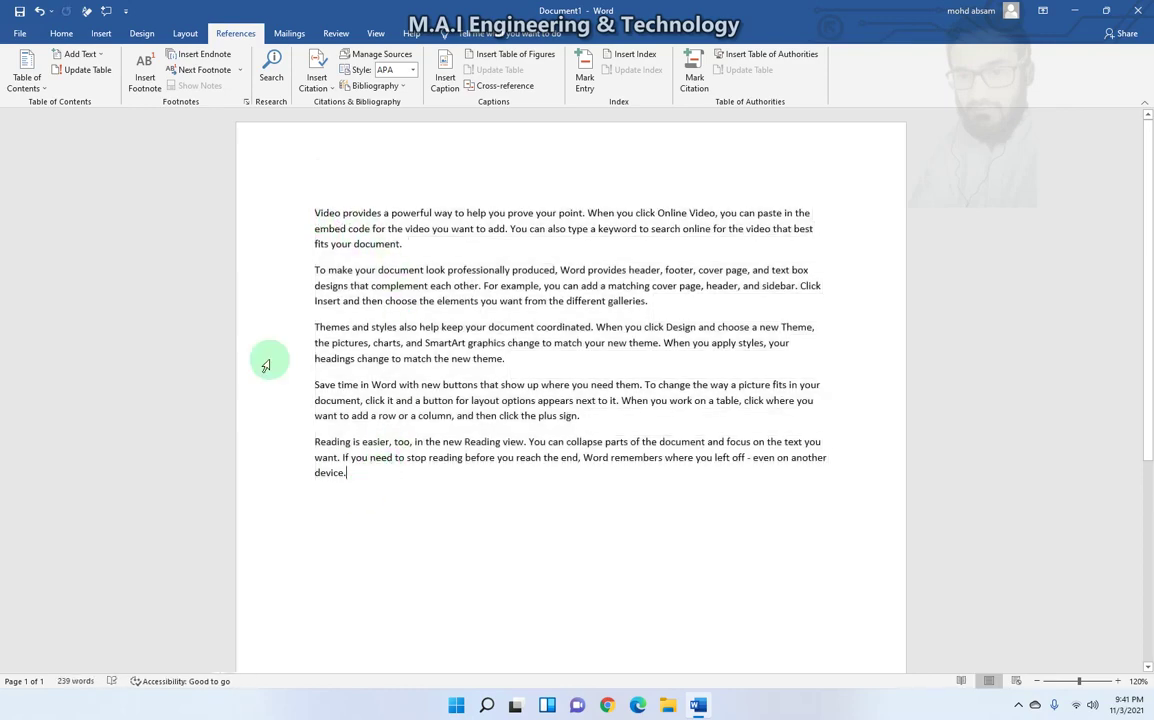
- Insert a page break after the sample text
{"action": "left_click", "coordinate": [62, 33]}
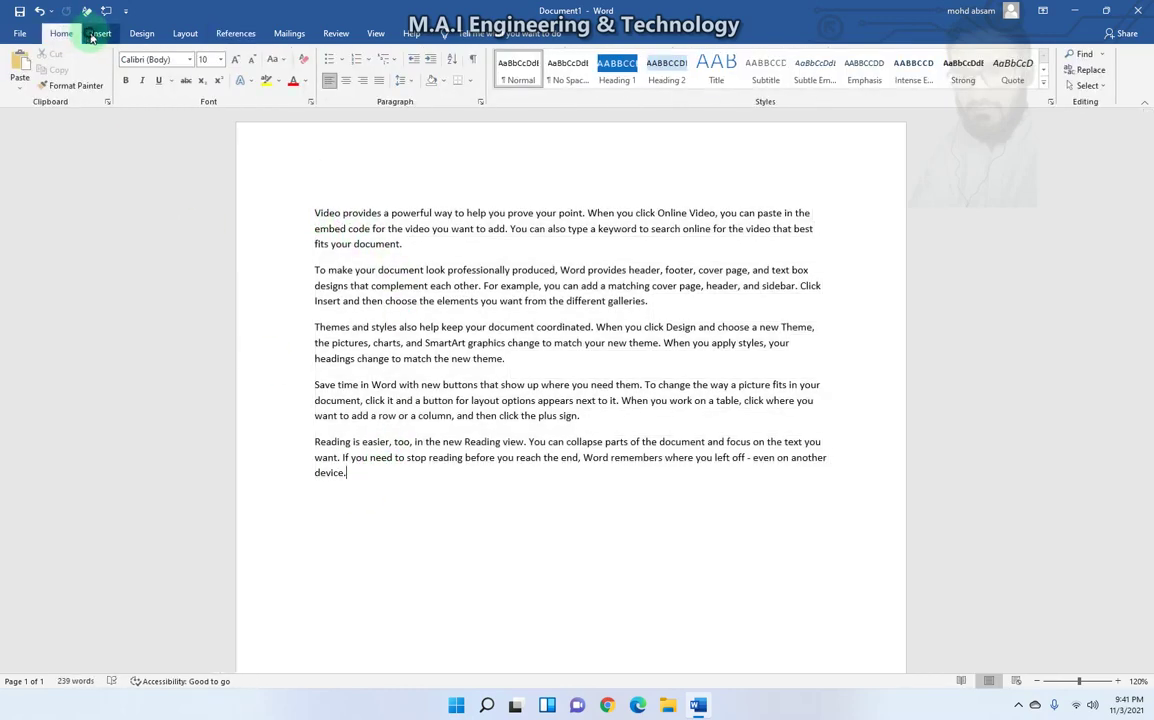
{"action": "left_click", "coordinate": [95, 34]}
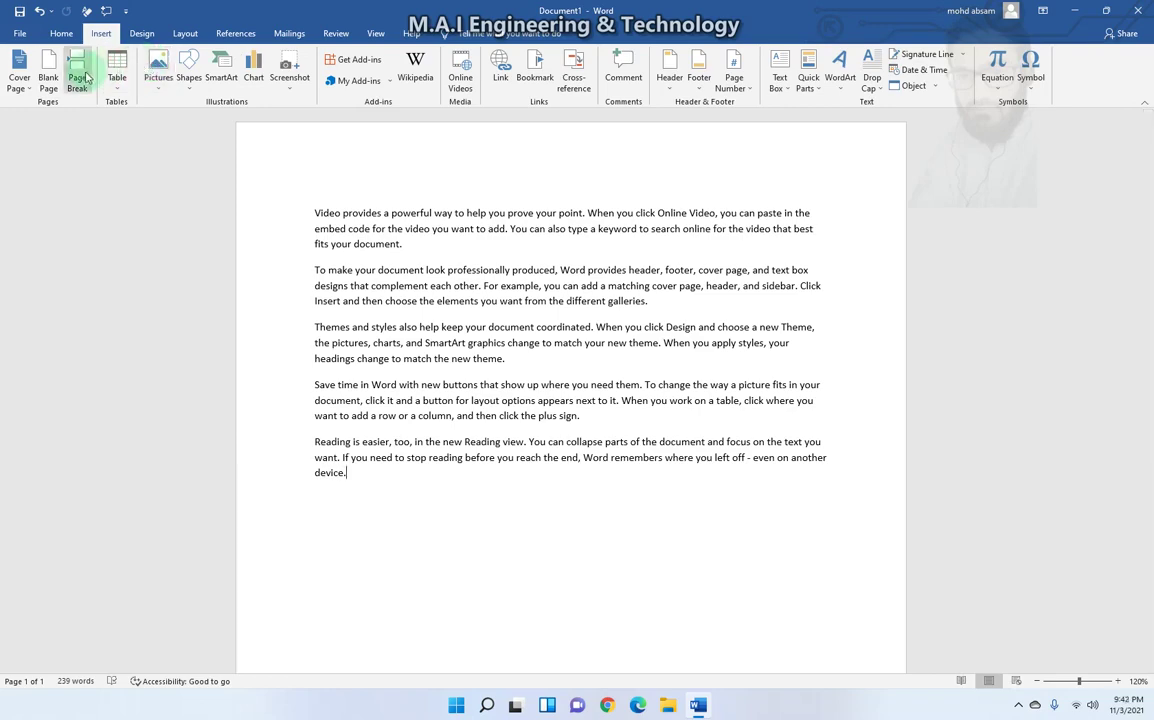
{"action": "left_click", "coordinate": [49, 72]}
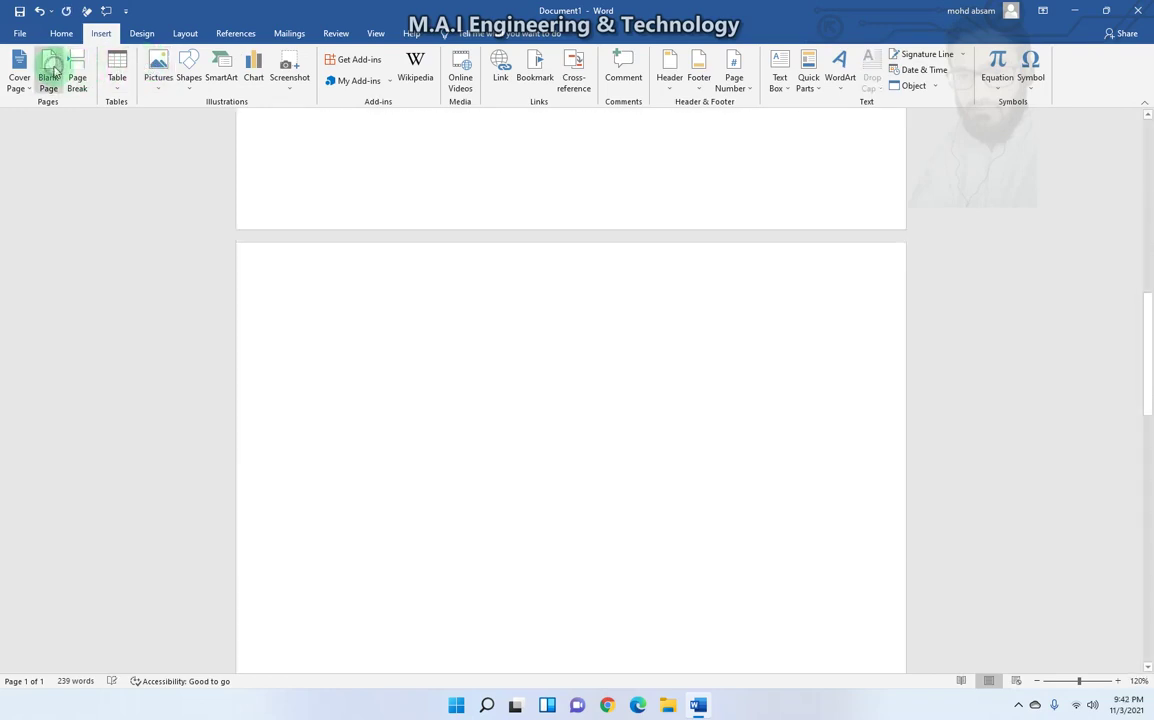
- Paste the sample text twice, onto pages 2 and 3
{"action": "scroll", "coordinate": [325, 293], "scroll_direction": "up", "scroll_amount": 3}
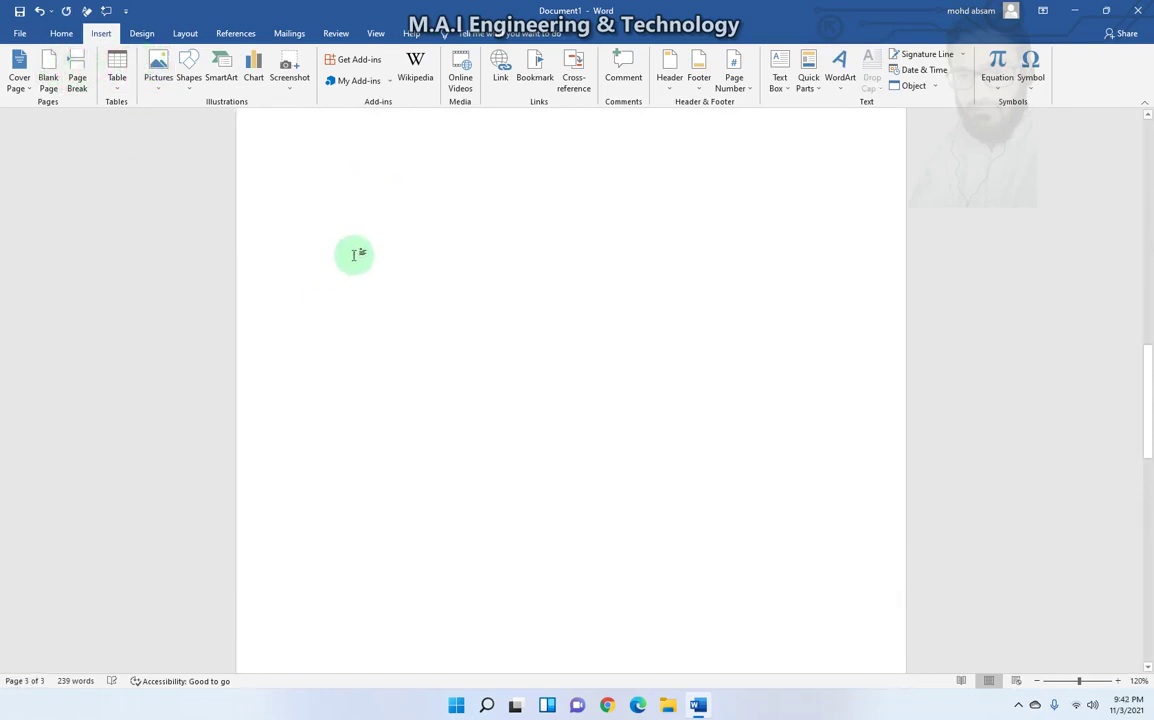
{"action": "key", "text": "ctrl+v"}
{"action": "scroll", "coordinate": [361, 352], "scroll_direction": "down", "scroll_amount": 5}
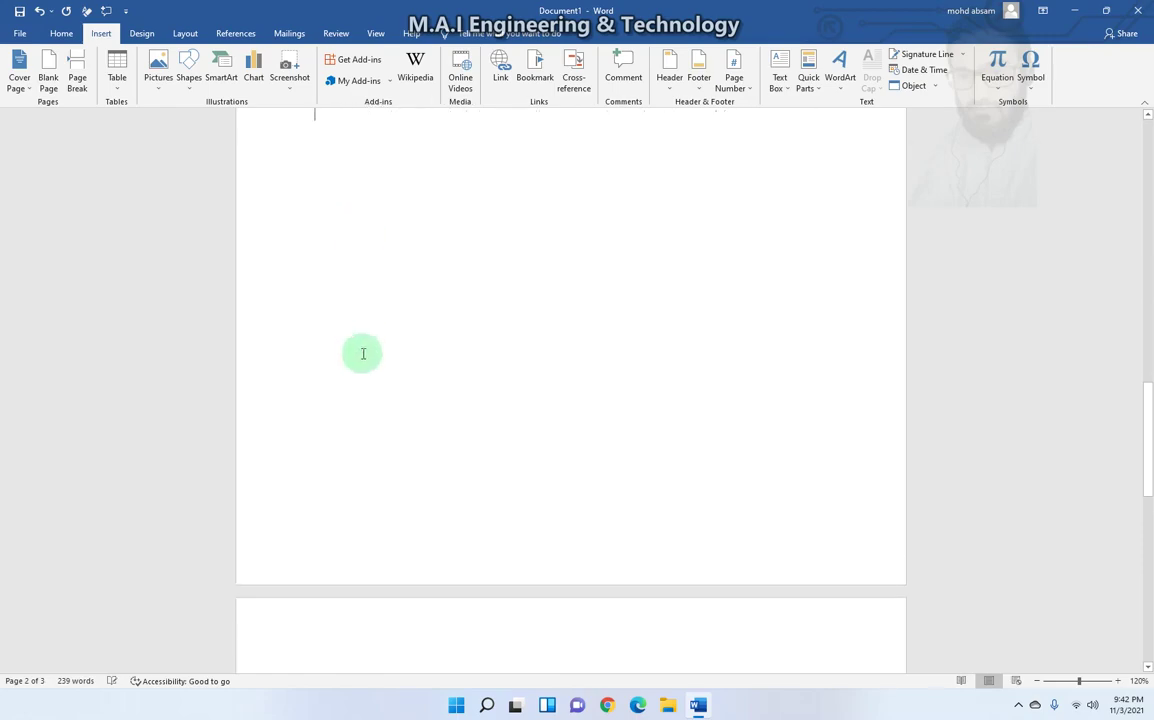
{"action": "left_click", "coordinate": [360, 420]}
{"action": "key", "text": "ctrl+v"}
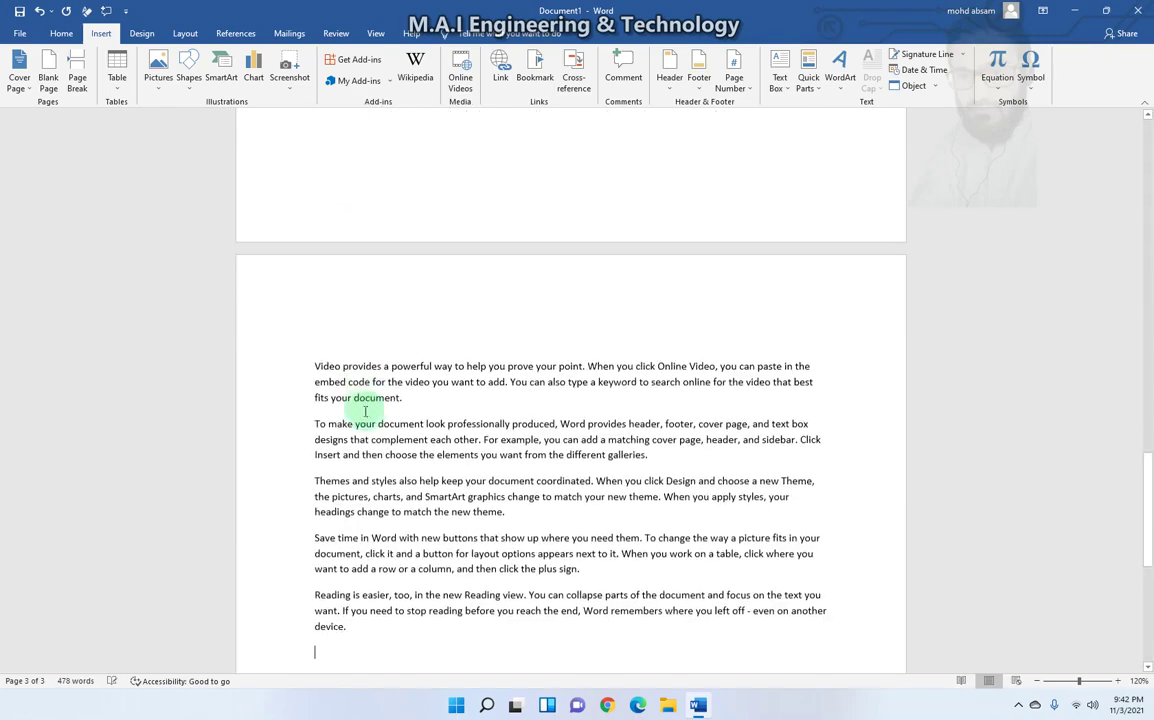
{"action": "scroll", "coordinate": [372, 380], "scroll_direction": "down", "scroll_amount": 2}
{"action": "scroll", "coordinate": [325, 260], "scroll_direction": "up", "scroll_amount": 3}
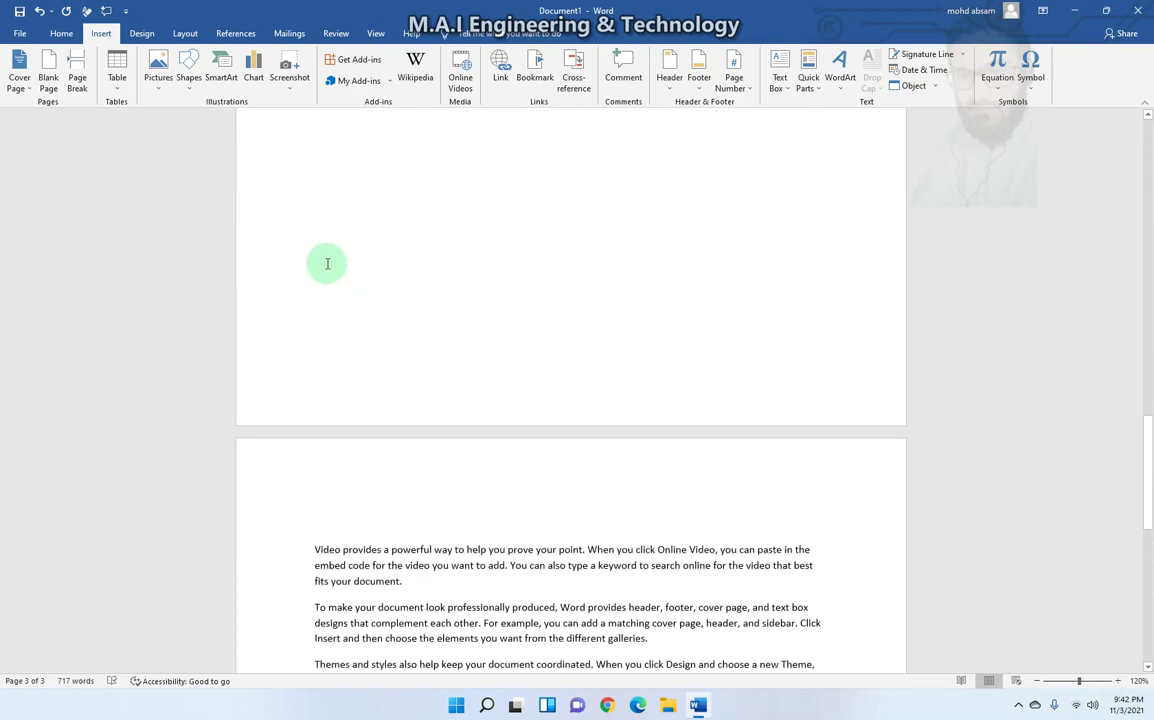
{"action": "scroll", "coordinate": [325, 260], "scroll_direction": "up", "scroll_amount": 10}
{"action": "scroll", "coordinate": [340, 273], "scroll_direction": "up", "scroll_amount": 5}
{"action": "scroll", "coordinate": [335, 250], "scroll_direction": "up", "scroll_amount": 10}
{"action": "scroll", "coordinate": [322, 200], "scroll_direction": "up", "scroll_amount": 1}
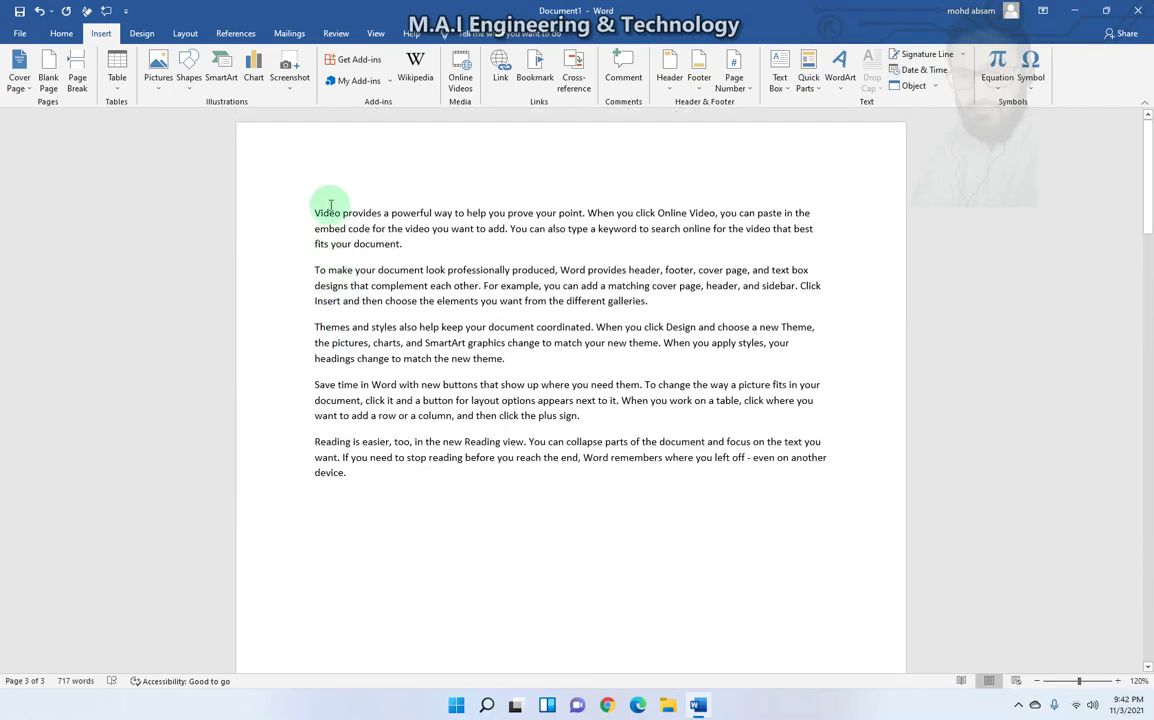
- Add a 'Hajiabad' title line at the top and style it Heading 1
{"action": "key", "text": "Return"}
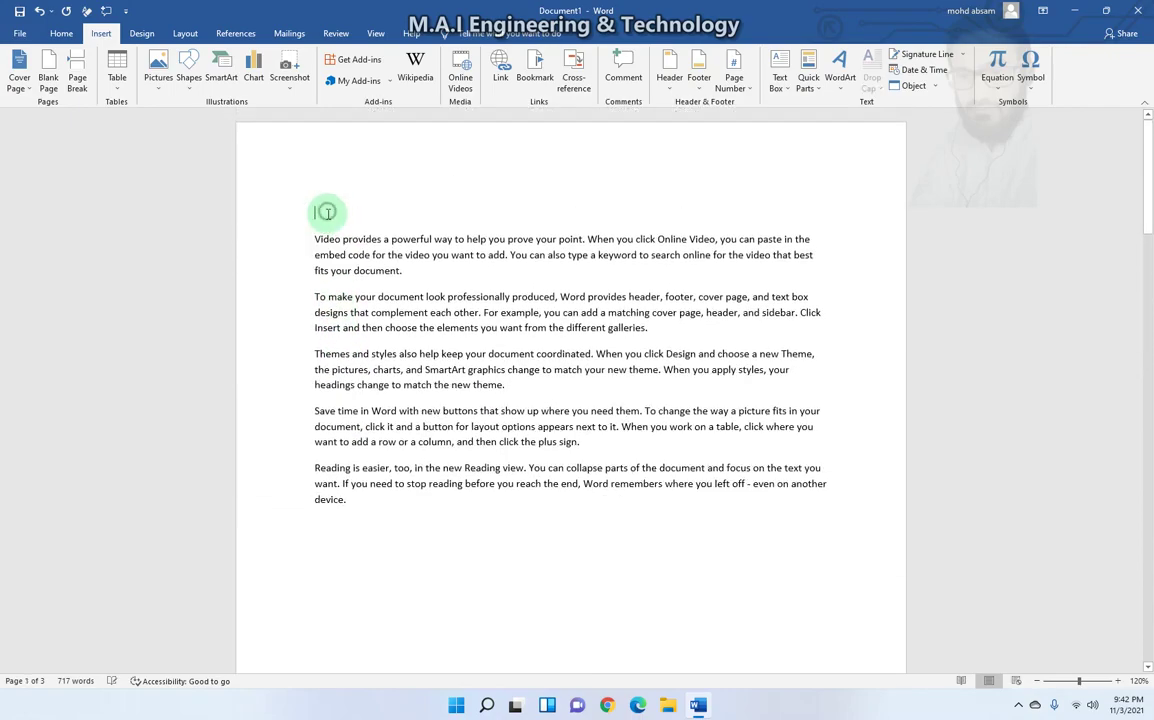
{"action": "type", "text": "Hajiabad"}
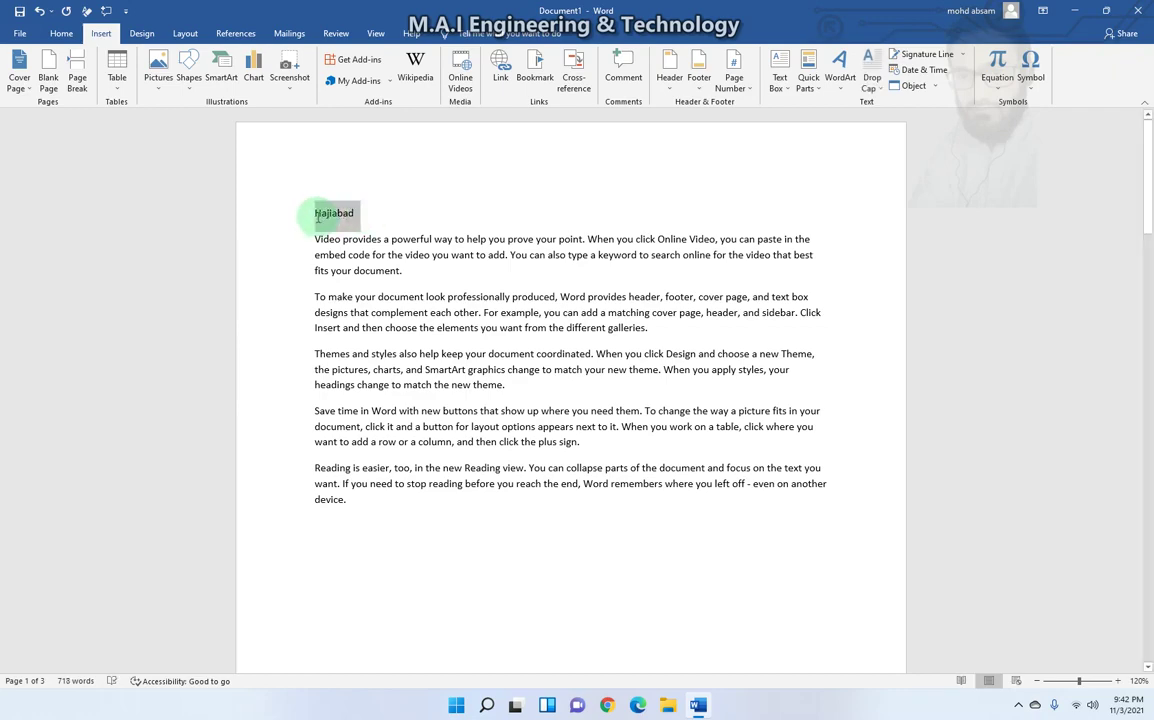
{"action": "left_click", "coordinate": [61, 33]}
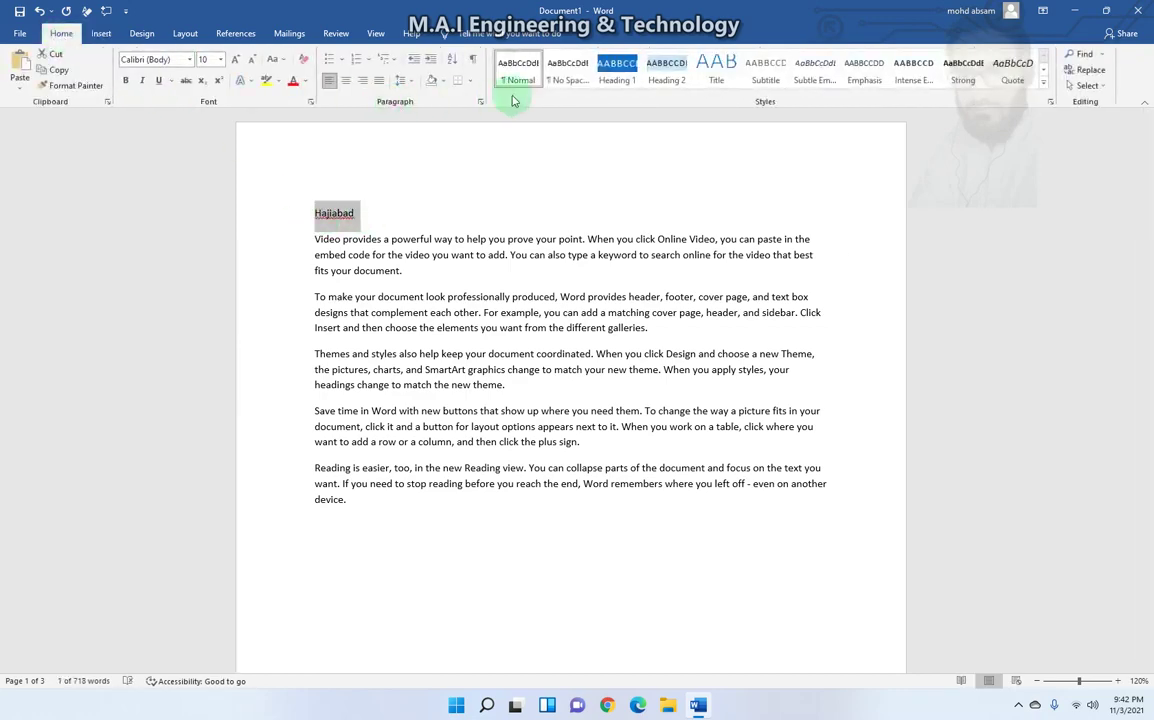
{"action": "left_click", "coordinate": [578, 76]}
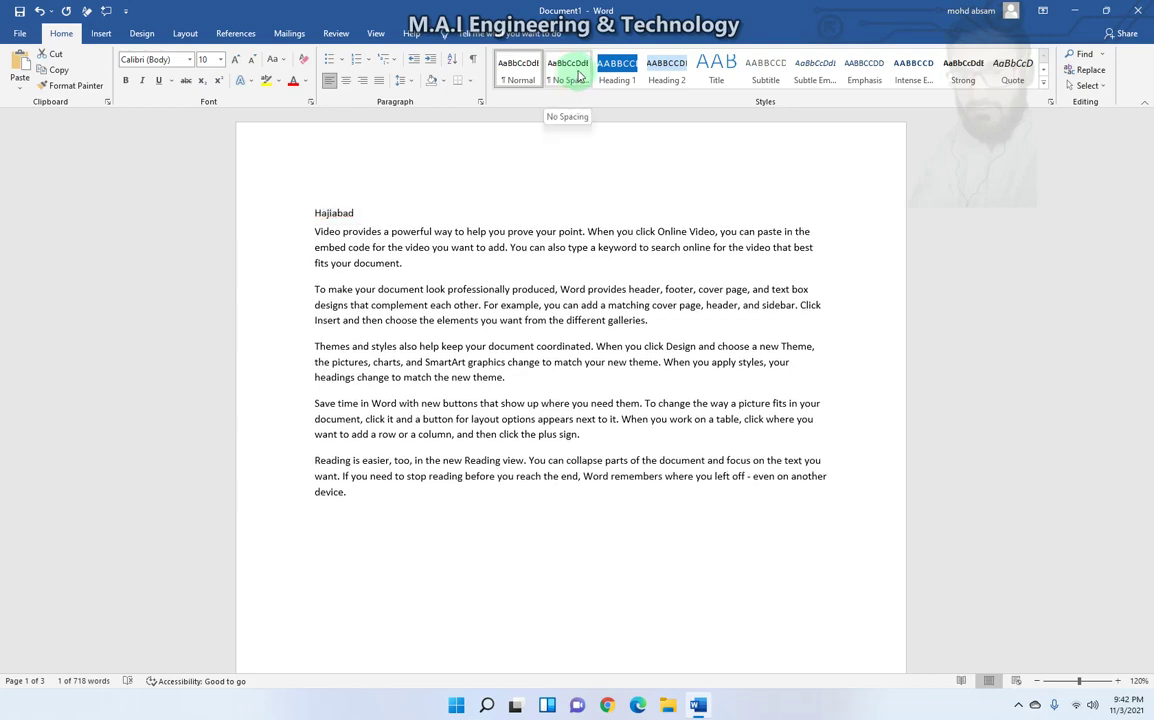
{"action": "left_click", "coordinate": [657, 72]}
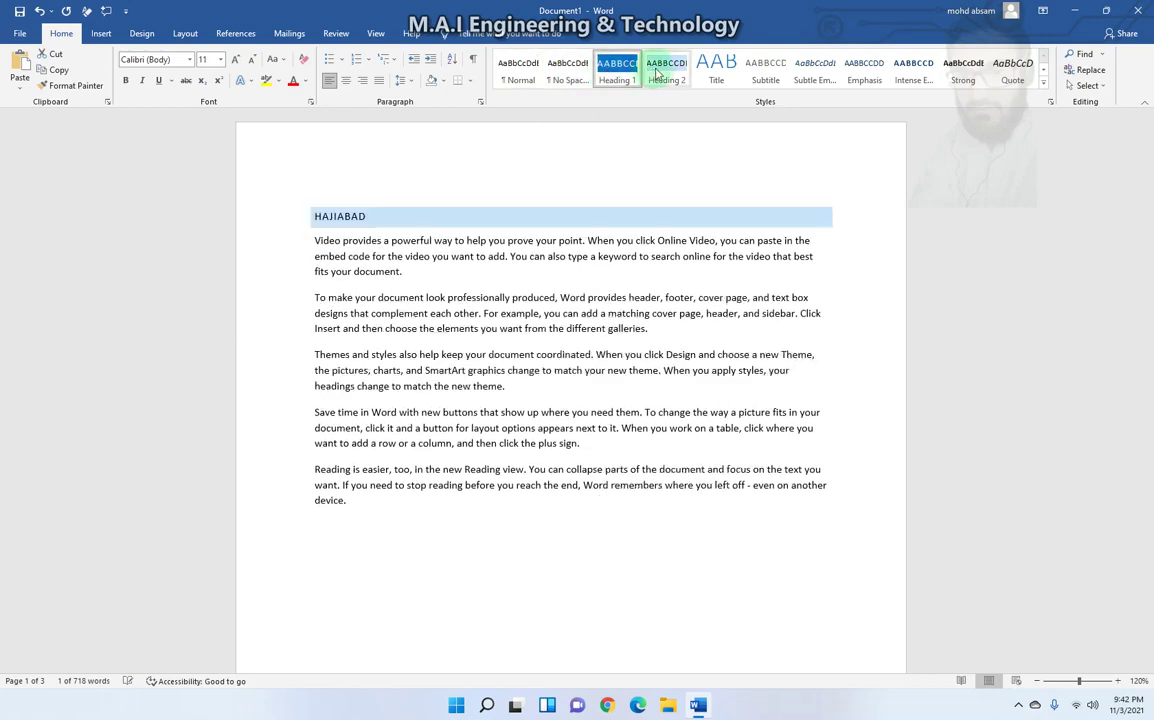
{"action": "left_click", "coordinate": [617, 70]}
- Enlarge the HAJIABAD heading to 20 pt with Grow Font
{"action": "left_click_drag", "start_coordinate": [394, 212], "coordinate": [304, 216]}
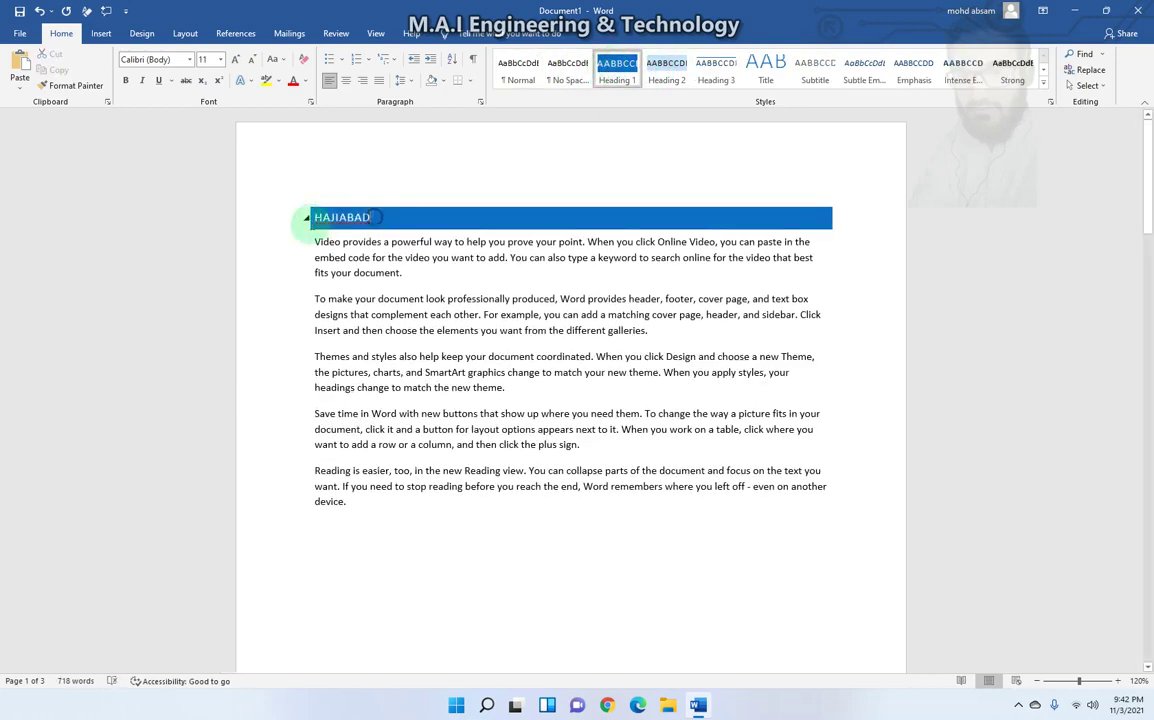
{"action": "left_click", "coordinate": [235, 59]}
{"action": "left_click", "coordinate": [235, 59]}
{"action": "left_click", "coordinate": [235, 59]}
{"action": "left_click", "coordinate": [235, 59]}
{"action": "left_click", "coordinate": [235, 59]}
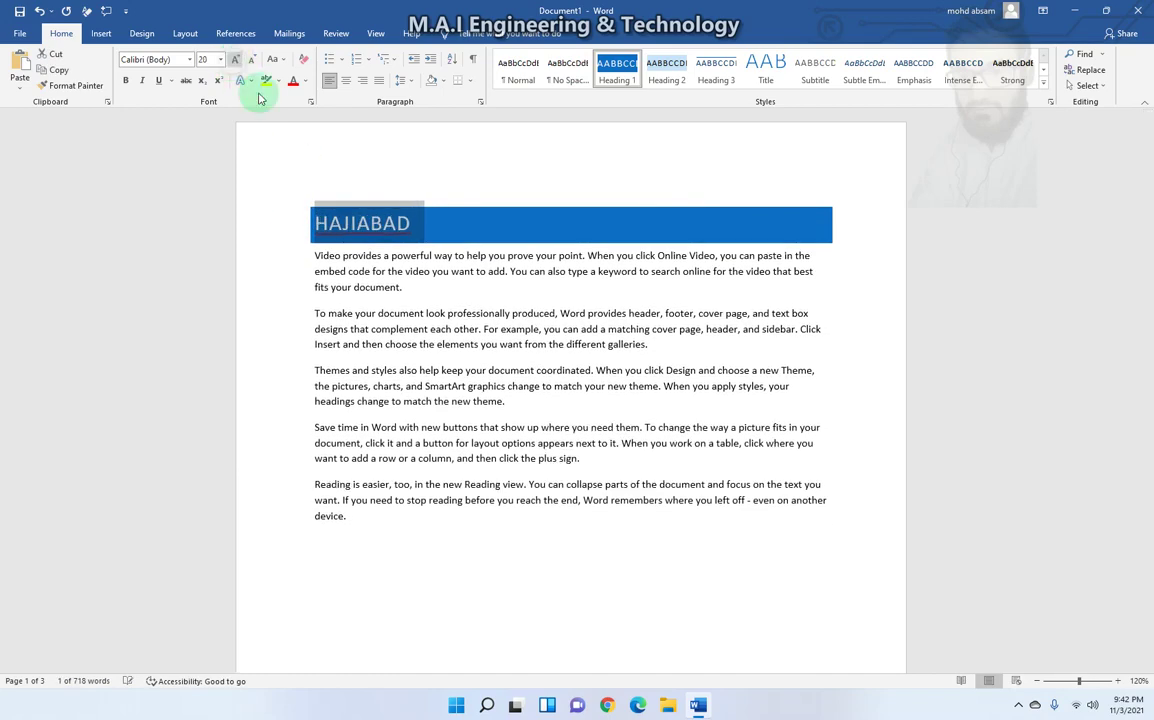
{"action": "left_click_drag", "start_coordinate": [350, 517], "coordinate": [314, 253]}
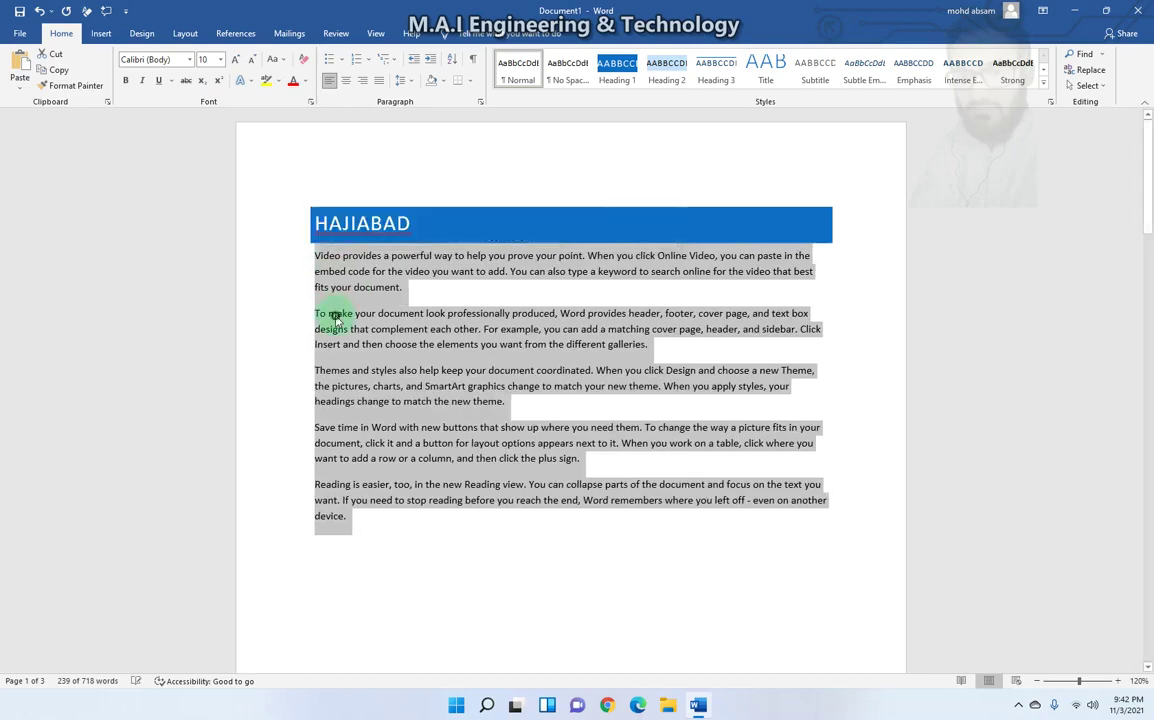
{"action": "left_click", "coordinate": [329, 313]}
{"action": "scroll", "coordinate": [349, 336], "scroll_direction": "down", "scroll_amount": 1}
- Type a 'Timergara' title on a new line above the second copy of the text
{"action": "key", "text": "ctrl+Return"}
{"action": "scroll", "coordinate": [350, 334], "scroll_direction": "down", "scroll_amount": 3}
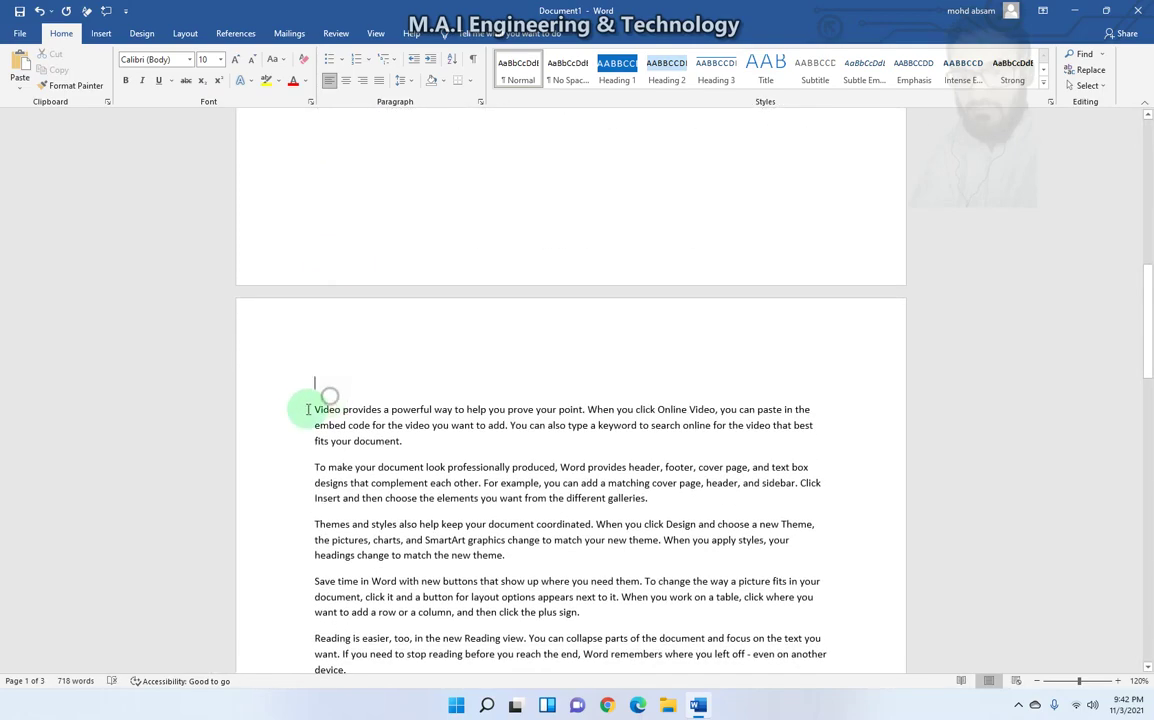
{"action": "key", "text": "Return"}
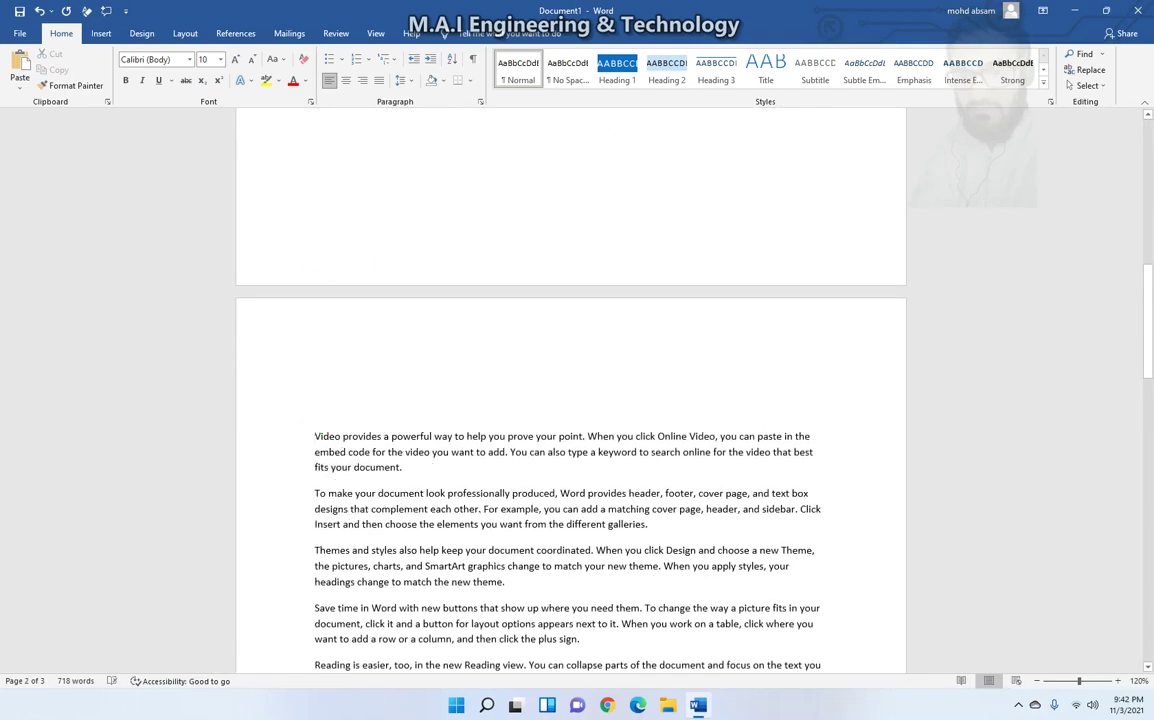
{"action": "left_click", "coordinate": [326, 406]}
{"action": "type", "text": "Timergara"}
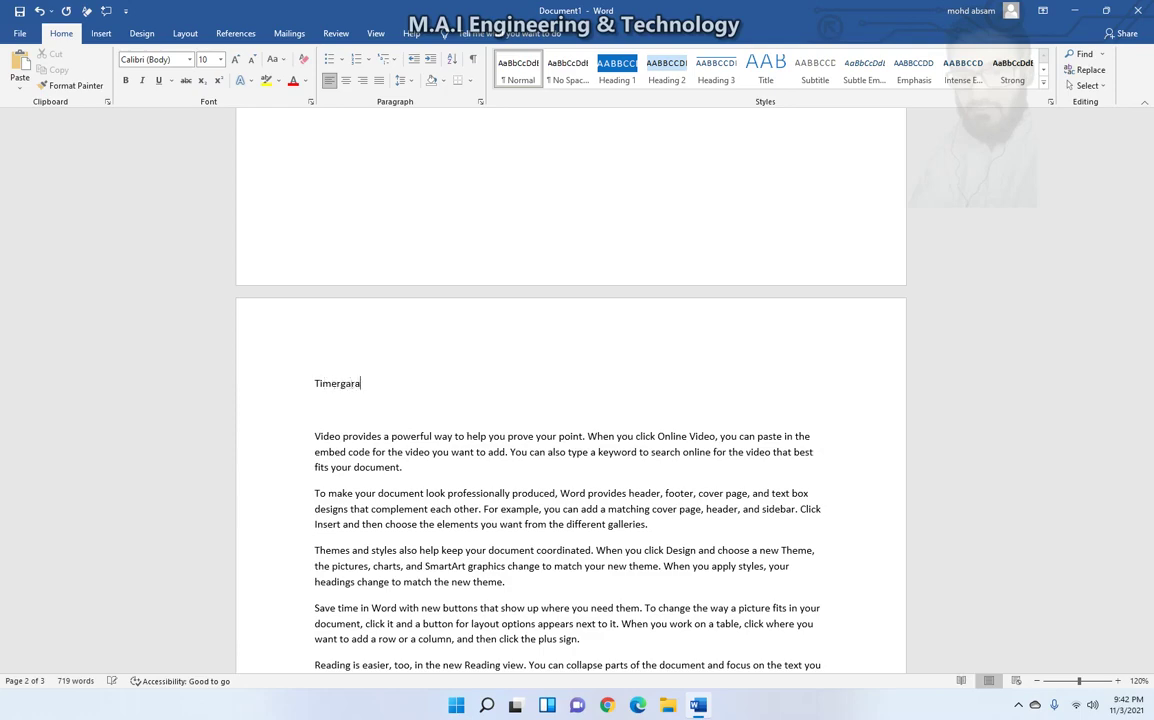
- Make TIMERGARA a Heading 1 and enlarge it with Grow Font
{"action": "left_click_drag", "start_coordinate": [368, 390], "coordinate": [298, 383]}
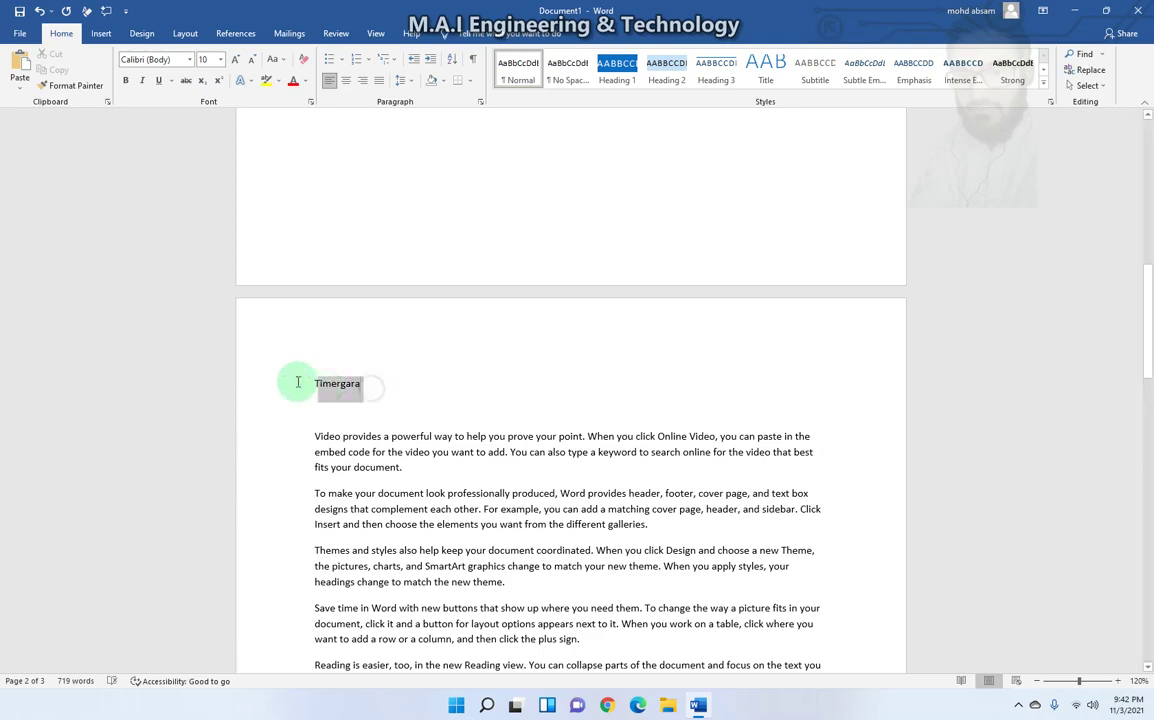
{"action": "left_click", "coordinate": [619, 64]}
{"action": "left_click", "coordinate": [230, 60]}
{"action": "left_click", "coordinate": [230, 60]}
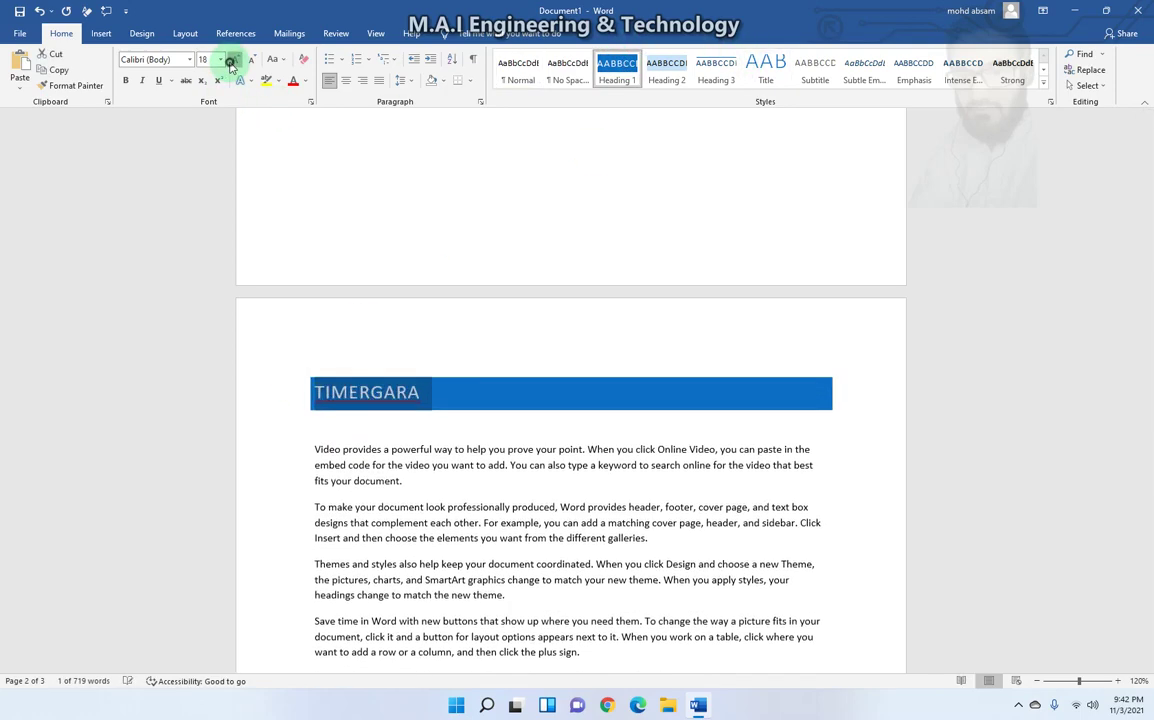
{"action": "left_click", "coordinate": [230, 62]}
{"action": "left_click", "coordinate": [388, 434]}
{"action": "key", "text": "ctrl+z"}
{"action": "key", "text": "ctrl+z"}
{"action": "key", "text": "ctrl+z"}
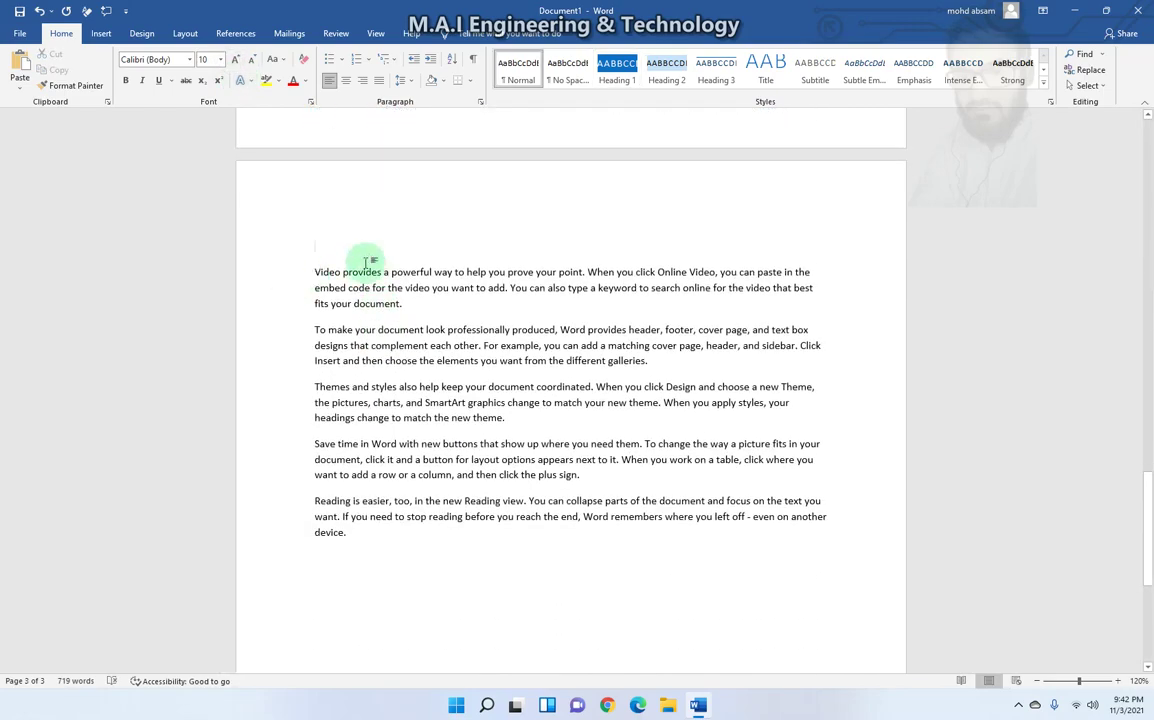
- Type a 'Peshawar' title, make it Heading 1 and enlarge it to 14 pt
{"action": "type", "text": "Peshawar"}
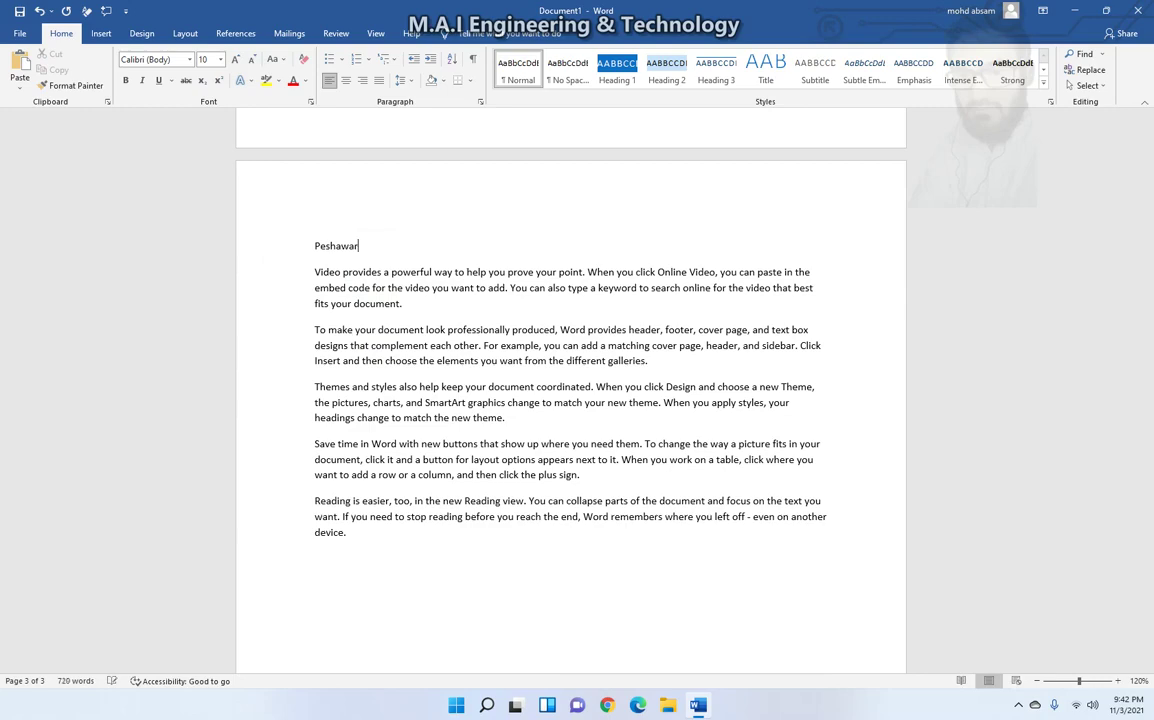
{"action": "left_click_drag", "start_coordinate": [360, 246], "coordinate": [295, 246]}
{"action": "left_click", "coordinate": [617, 68]}
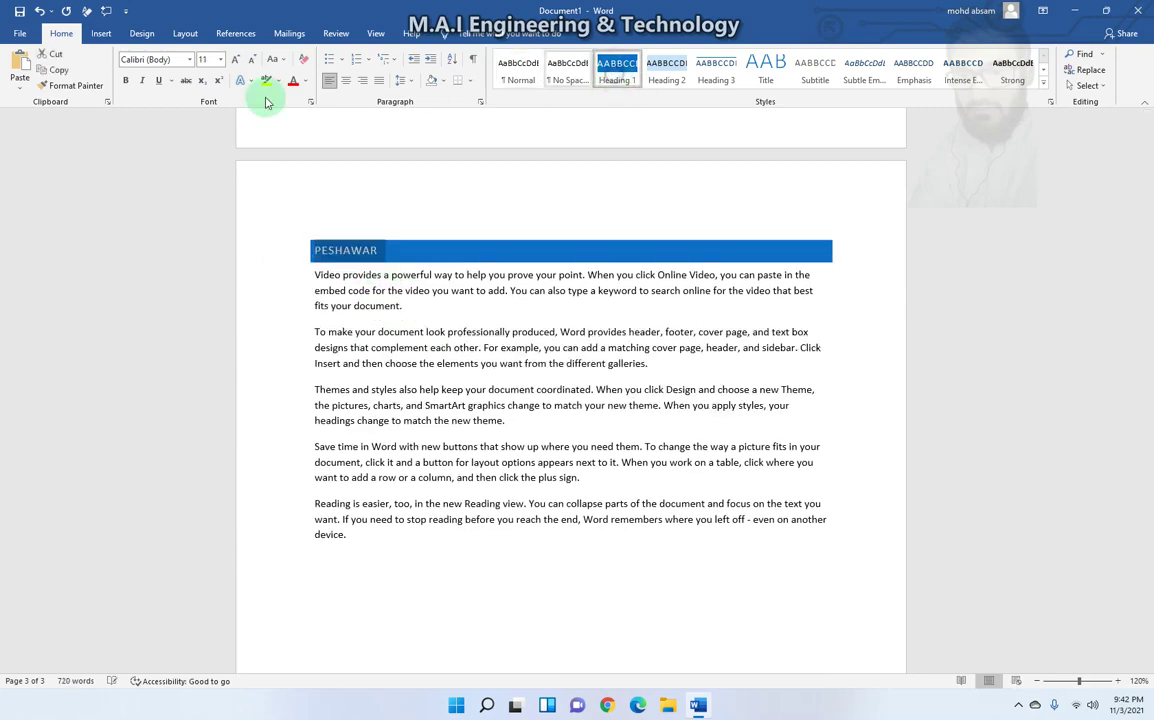
{"action": "left_click", "coordinate": [236, 60]}
{"action": "left_click", "coordinate": [236, 60]}
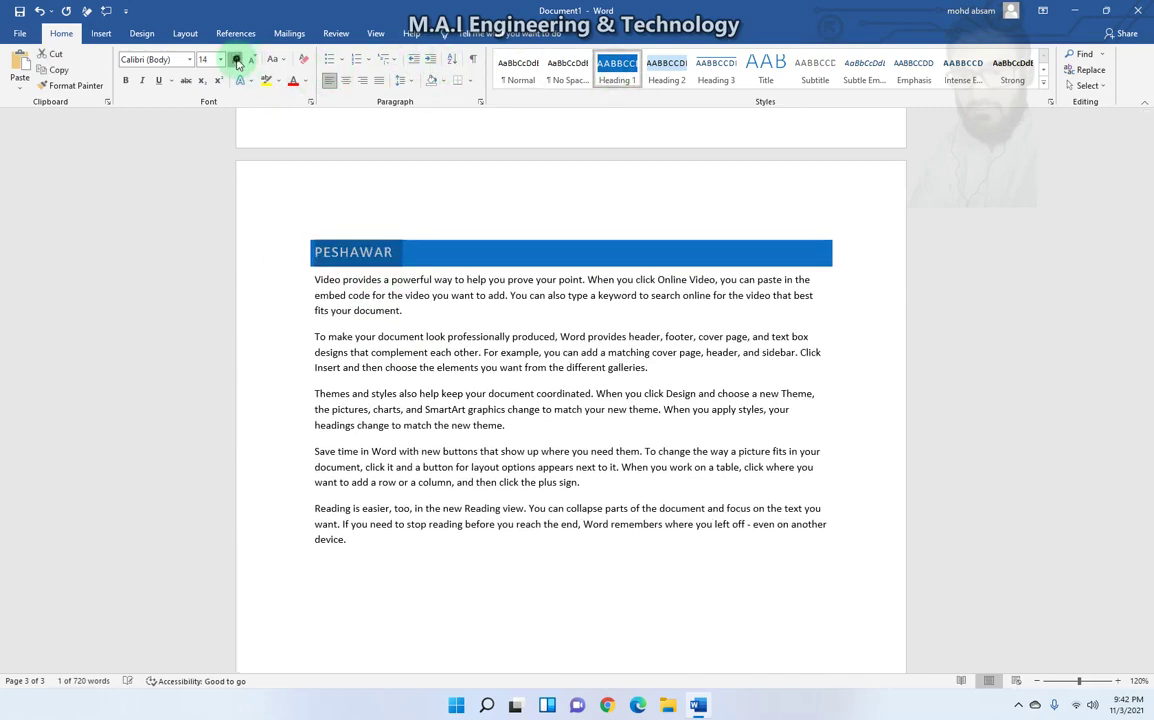
{"action": "left_click", "coordinate": [370, 181]}
- Return to the top of the document, declining the save prompt without saving
{"action": "left_click", "coordinate": [113, 35]}
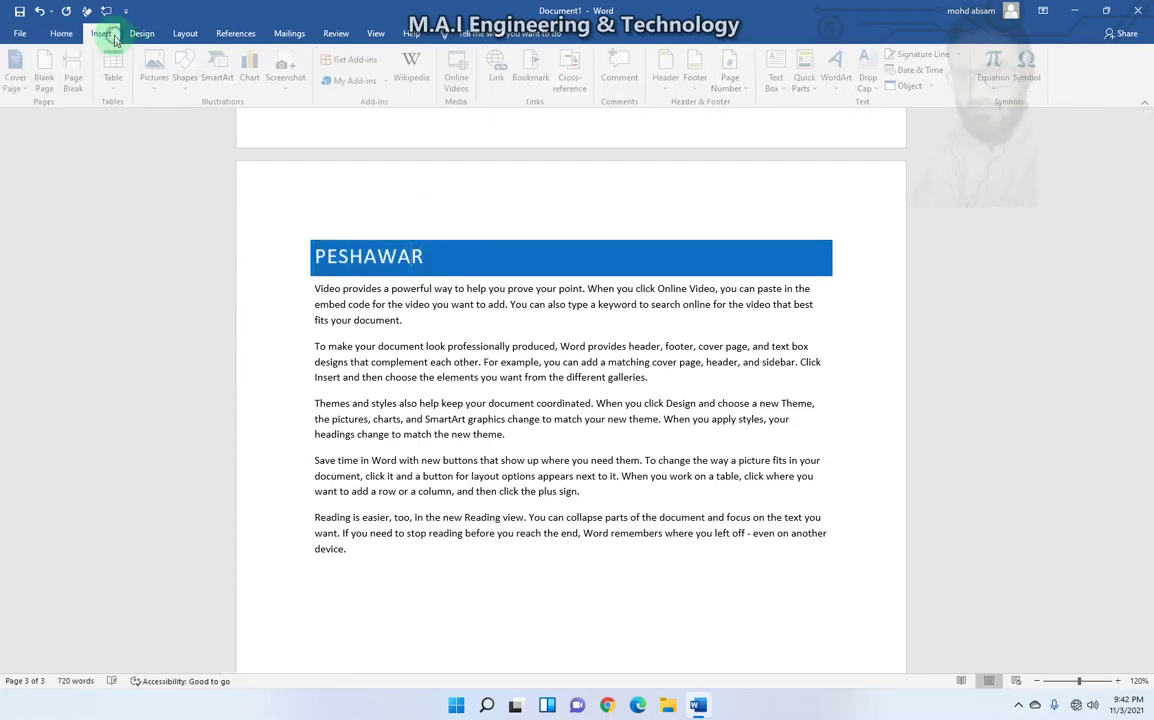
{"action": "scroll", "coordinate": [497, 238], "scroll_direction": "up", "scroll_amount": 3}
{"action": "scroll", "coordinate": [495, 270], "scroll_direction": "up", "scroll_amount": 10}
{"action": "scroll", "coordinate": [490, 303], "scroll_direction": "up", "scroll_amount": 7}
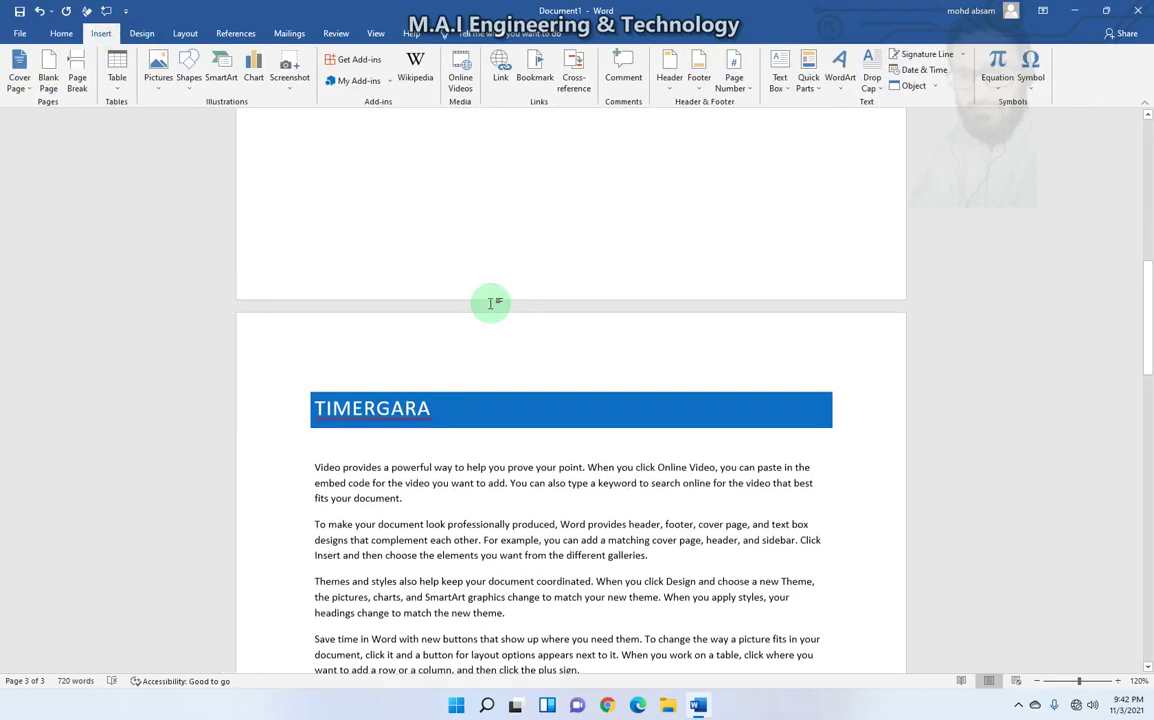
{"action": "scroll", "coordinate": [490, 303], "scroll_direction": "up", "scroll_amount": 10}
{"action": "scroll", "coordinate": [490, 303], "scroll_direction": "up", "scroll_amount": 1}
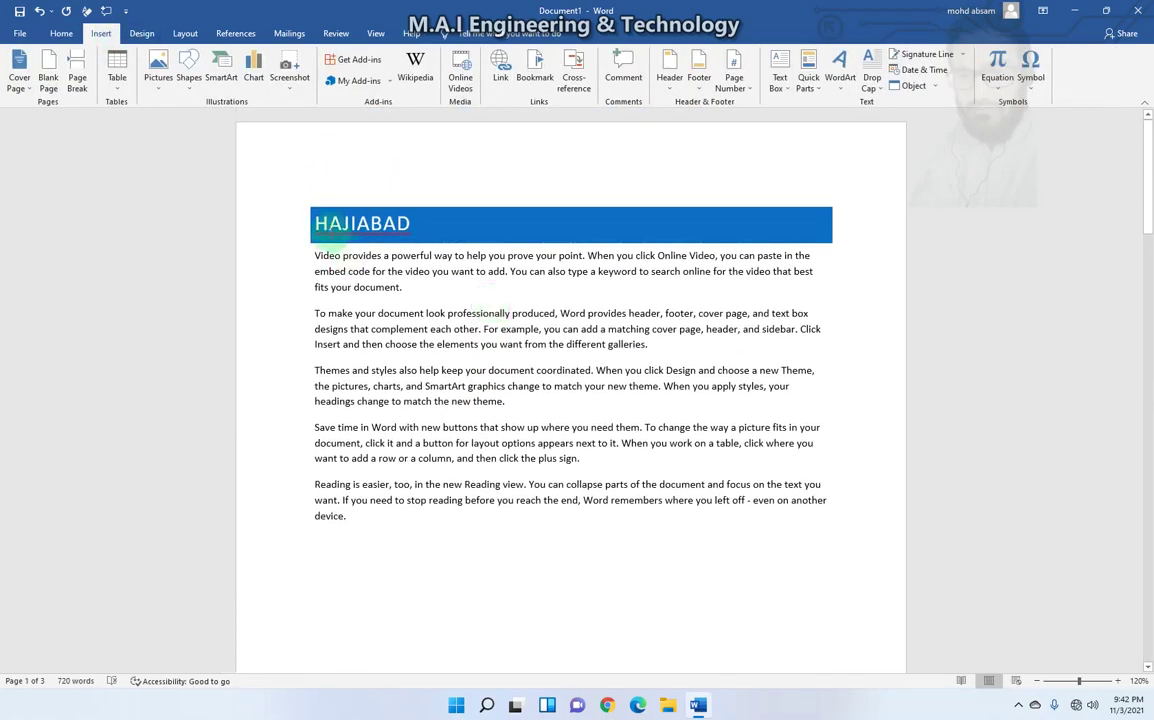
{"action": "mouse_move", "coordinate": [362, 224]}
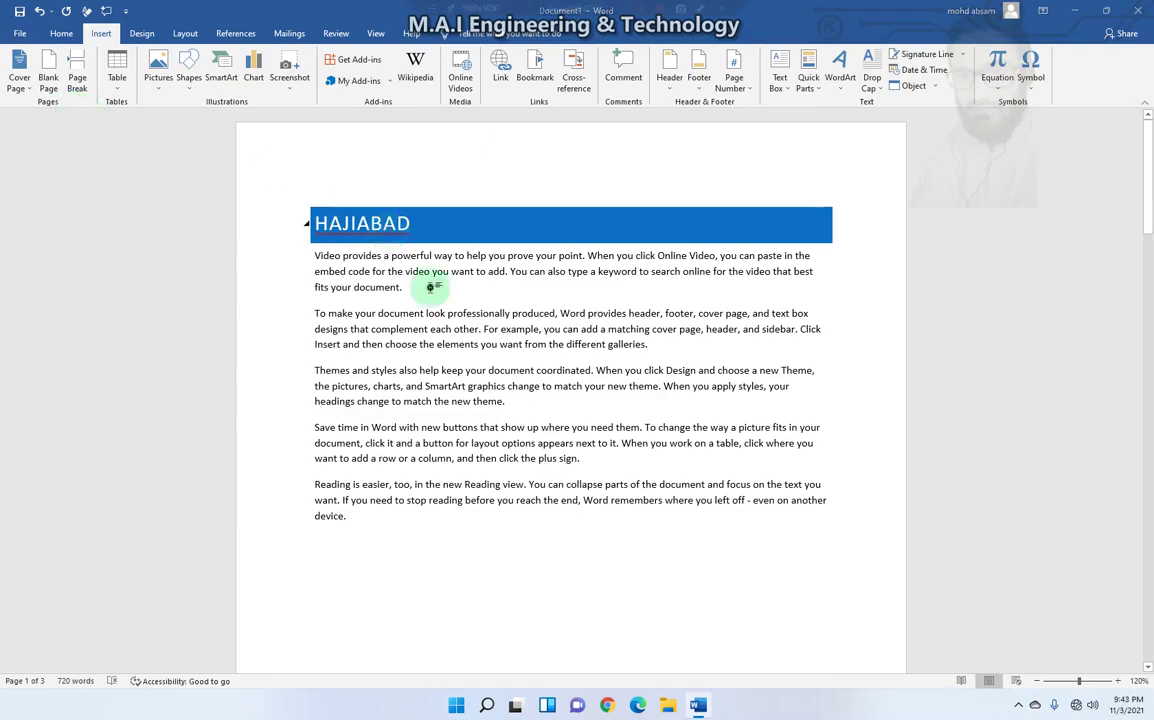
{"action": "scroll", "coordinate": [433, 288], "scroll_direction": "down", "scroll_amount": 5}
{"action": "key", "text": "ctrl+s"}
{"action": "left_click", "coordinate": [688, 427]}
- Leave a blank first page before HAJIABAD, undoing an accidental deletion of that section
{"action": "scroll", "coordinate": [414, 276], "scroll_direction": "up", "scroll_amount": 5}
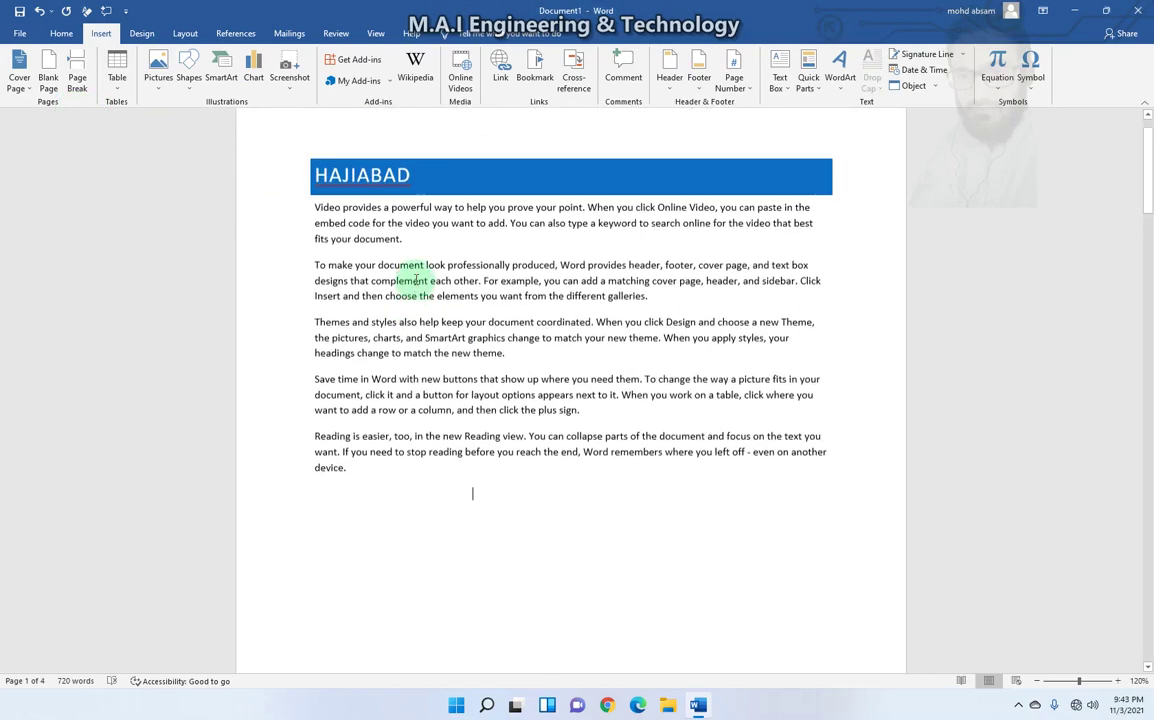
{"action": "scroll", "coordinate": [412, 283], "scroll_direction": "down", "scroll_amount": 1}
{"action": "scroll", "coordinate": [390, 400], "scroll_direction": "up", "scroll_amount": 2}
{"action": "left_click_drag", "start_coordinate": [359, 525], "coordinate": [299, 175]}
{"action": "key", "text": "Delete"}
{"action": "scroll", "coordinate": [393, 268], "scroll_direction": "up", "scroll_amount": 1}
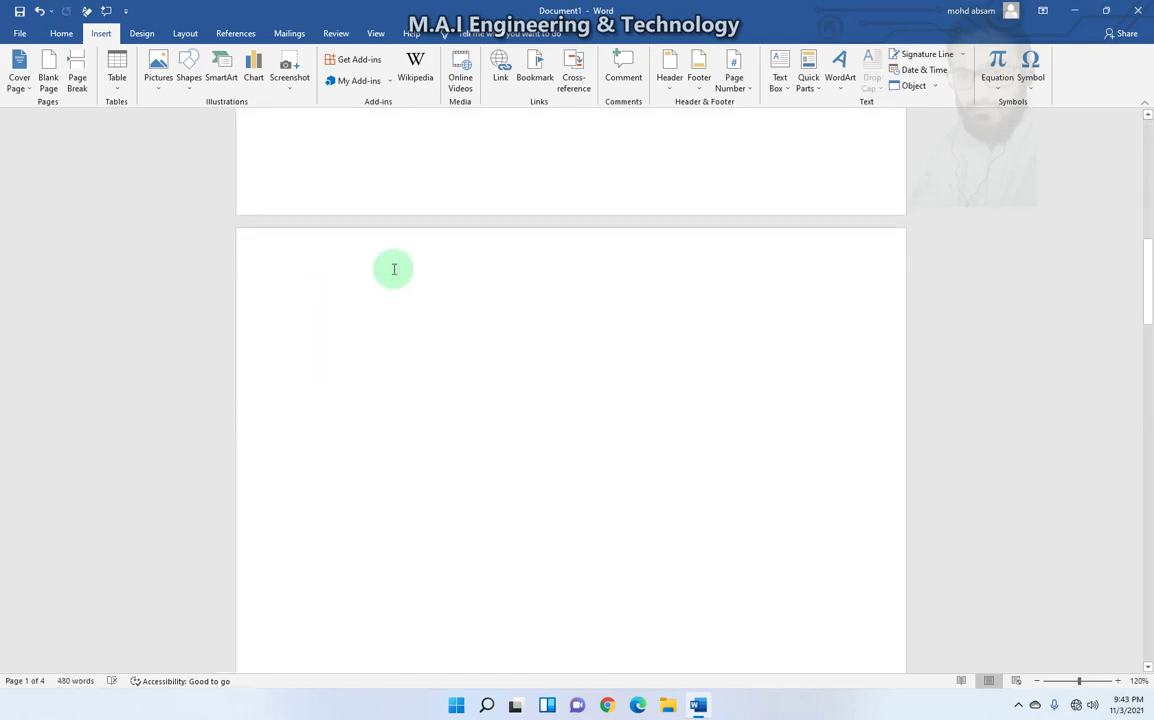
{"action": "key", "text": "ctrl+z"}
{"action": "scroll", "coordinate": [437, 305], "scroll_direction": "down", "scroll_amount": 5}
{"action": "scroll", "coordinate": [437, 309], "scroll_direction": "down", "scroll_amount": 5}
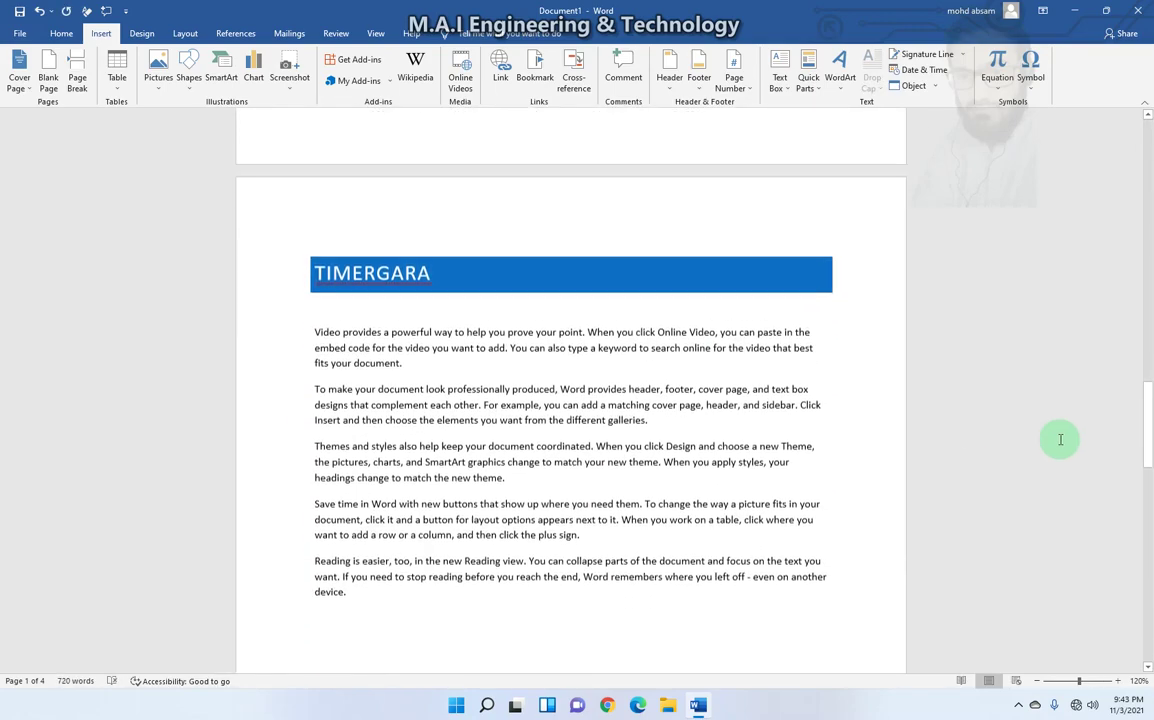
{"action": "mouse_move", "coordinate": [1148, 430]}
{"action": "left_mouse_down"}
{"action": "mouse_move", "coordinate": [1148, 565]}
{"action": "mouse_move", "coordinate": [1148, 185]}
{"action": "left_mouse_up"}
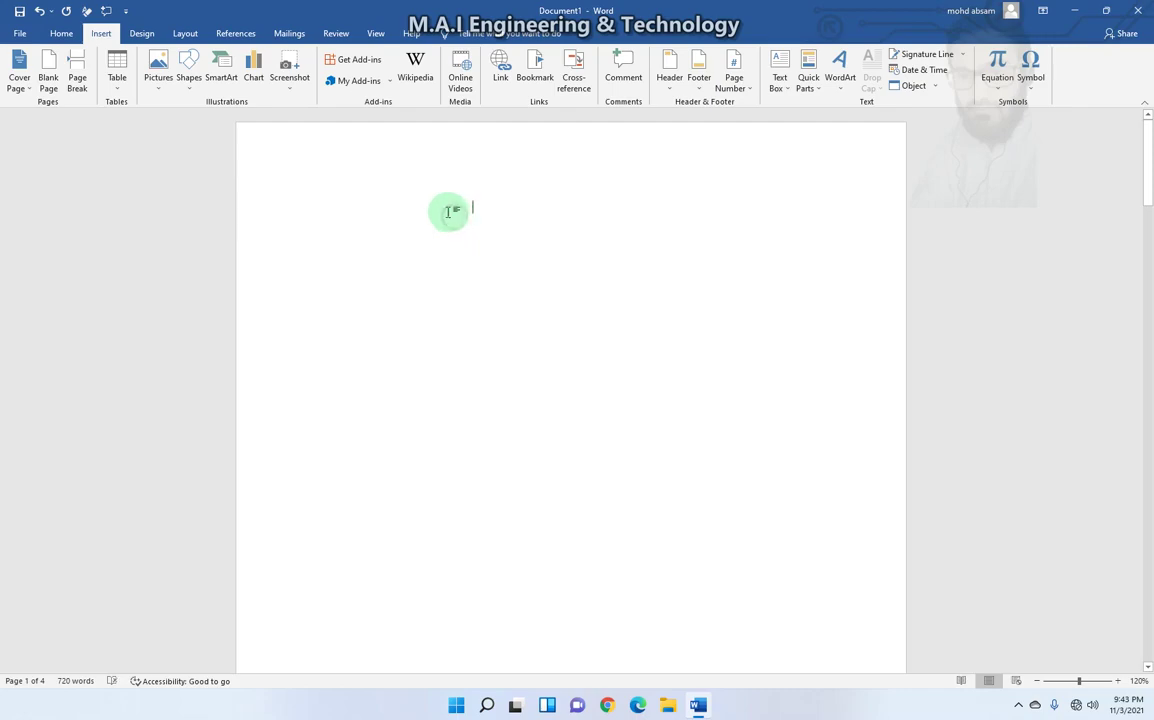
- Push HAJIABAD down to page 2 with blank lines, leaving page 1 empty for contents
{"action": "key", "text": "Delete"}
{"action": "key", "text": "Return"}
{"action": "key", "text": "Return"}
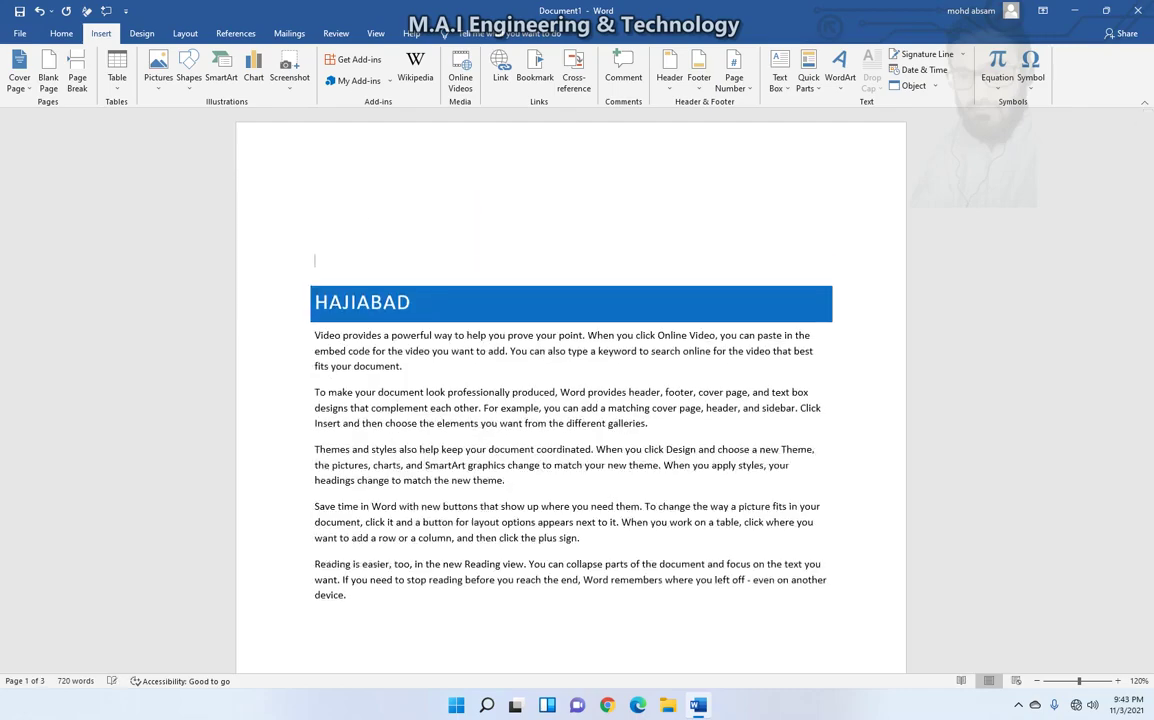
{"action": "key", "text": "Return"}
{"action": "key", "text": "Return"}
{"action": "key", "text": "Return"}
{"action": "key", "text": "Return"}
{"action": "key", "text": "Return"}
{"action": "key", "text": "Return"}
{"action": "key", "text": "Return"}
{"action": "scroll", "coordinate": [443, 350], "scroll_direction": "down", "scroll_amount": 3}
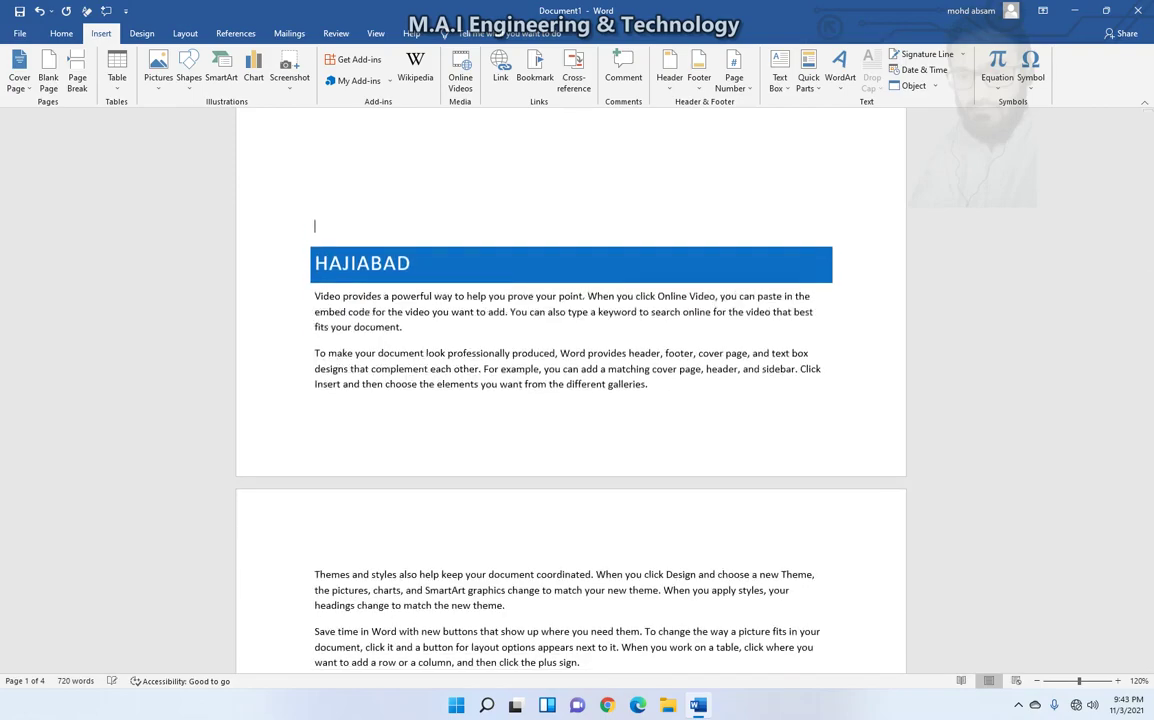
{"action": "key", "text": "Return"}
{"action": "key", "text": "Return"}
{"action": "key", "text": "Return"}
{"action": "key", "text": "Return"}
{"action": "key", "text": "Return"}
{"action": "key", "text": "Return"}
{"action": "scroll", "coordinate": [482, 352], "scroll_direction": "up", "scroll_amount": 2}
{"action": "scroll", "coordinate": [366, 263], "scroll_direction": "up", "scroll_amount": 3}
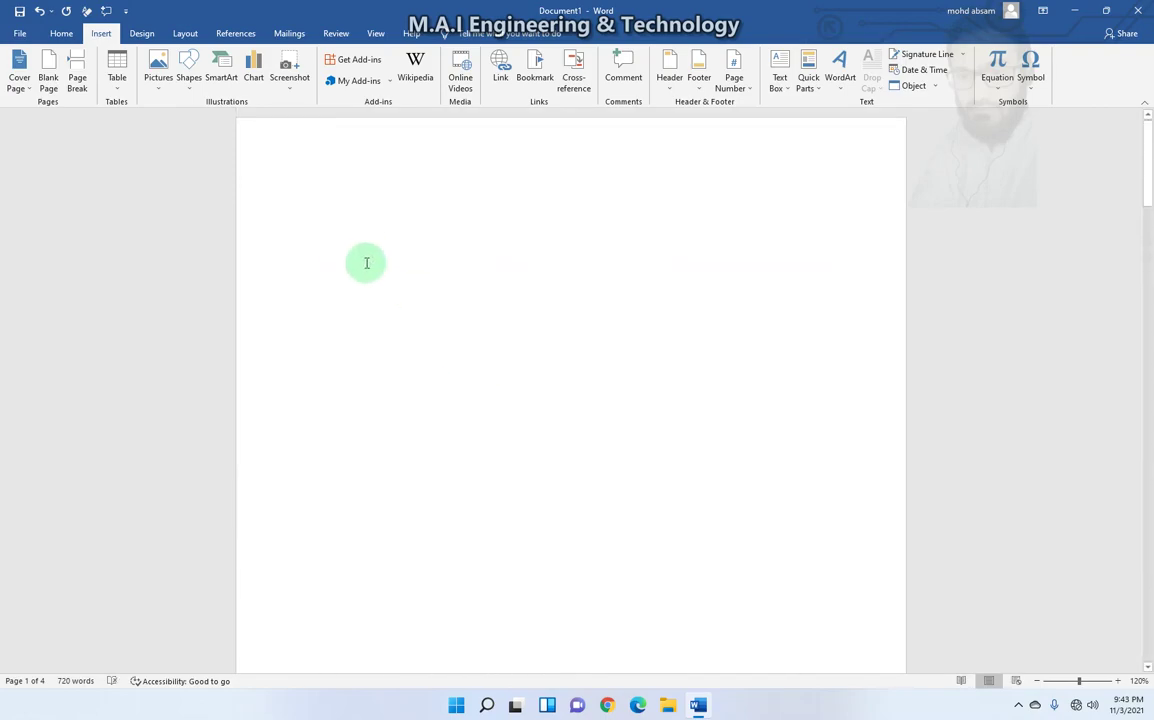
{"action": "left_click", "coordinate": [363, 237]}
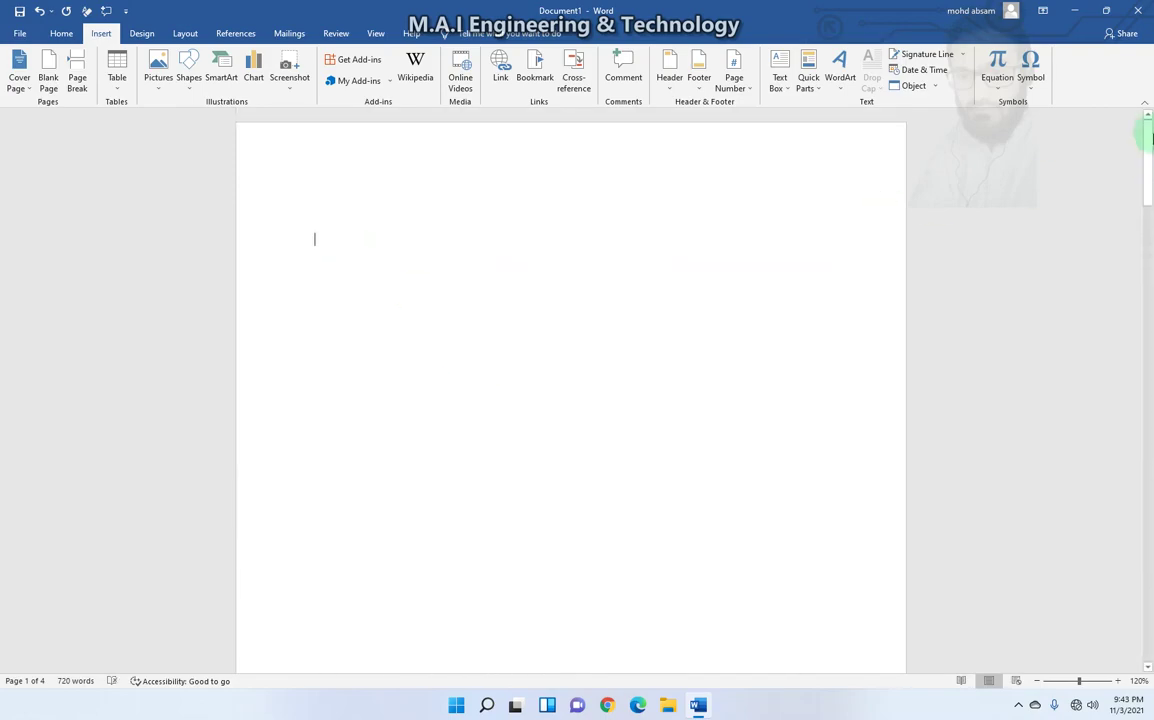
{"action": "mouse_move", "coordinate": [1146, 130]}
{"action": "left_mouse_down"}
{"action": "mouse_move", "coordinate": [1147, 450]}
{"action": "mouse_move", "coordinate": [1146, 115]}
{"action": "left_mouse_up"}
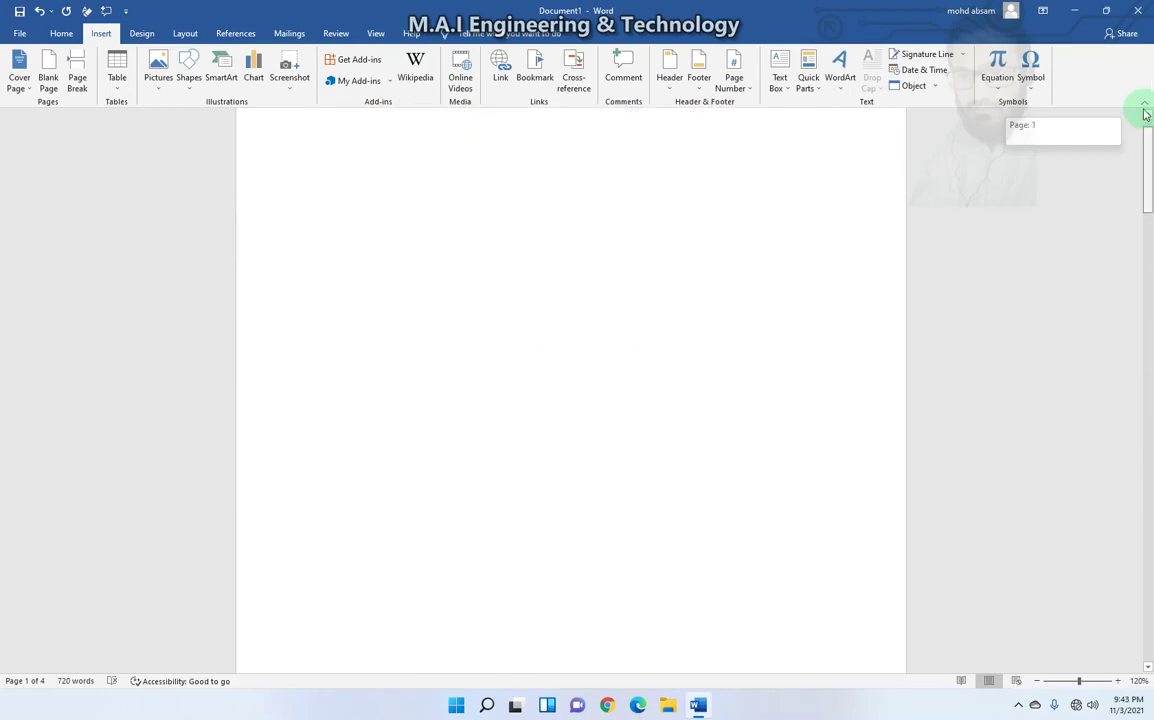
{"action": "left_click", "coordinate": [236, 33]}
- Insert Automatic Table 1 on page 1, listing Hajiabad 2, Timergara 3 and Peshawar 4
{"action": "left_click", "coordinate": [41, 90]}
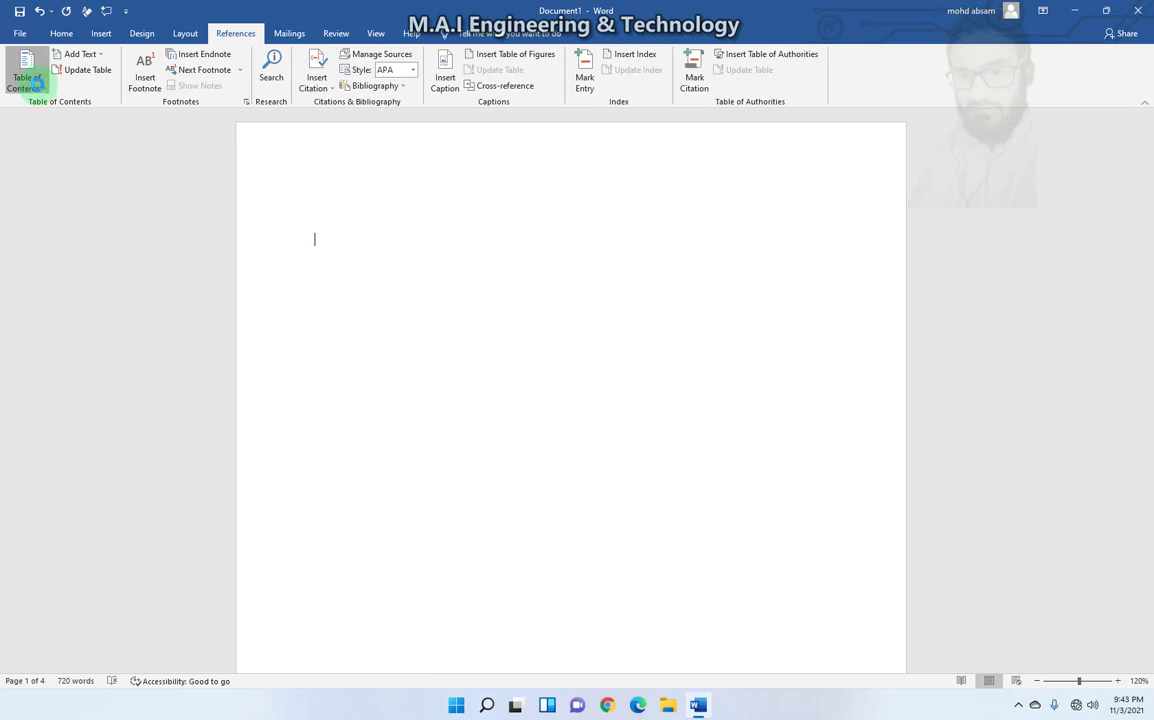
{"action": "left_click", "coordinate": [26, 88]}
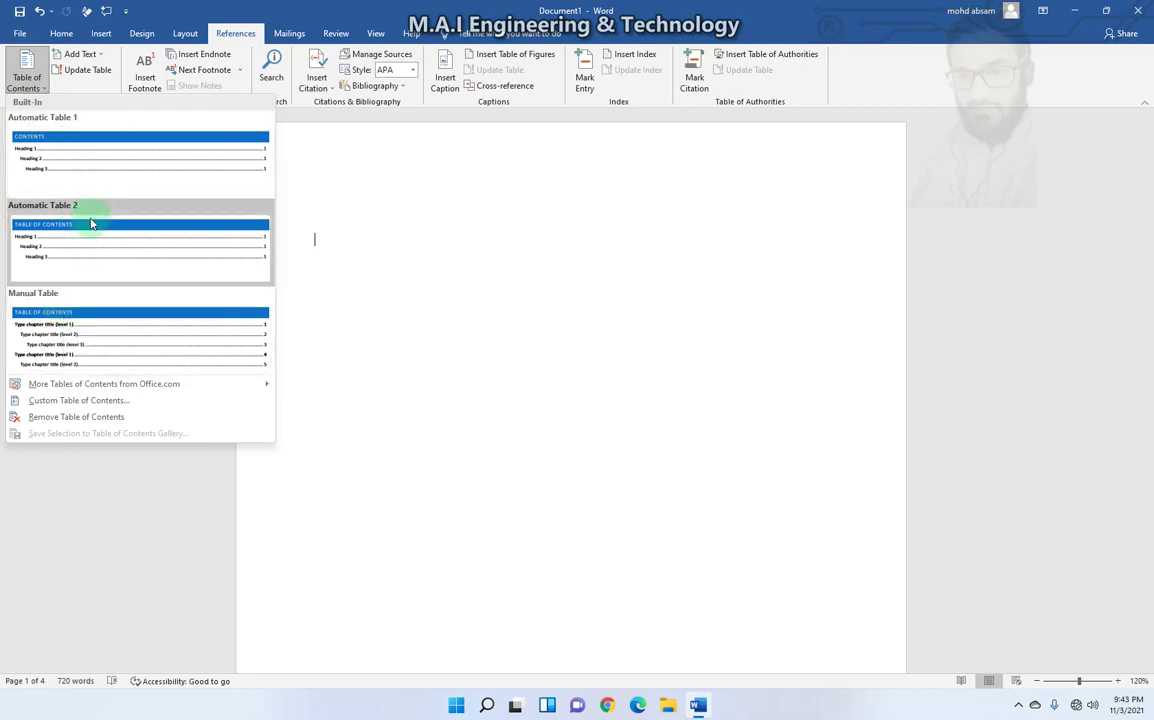
{"action": "left_click", "coordinate": [65, 147]}
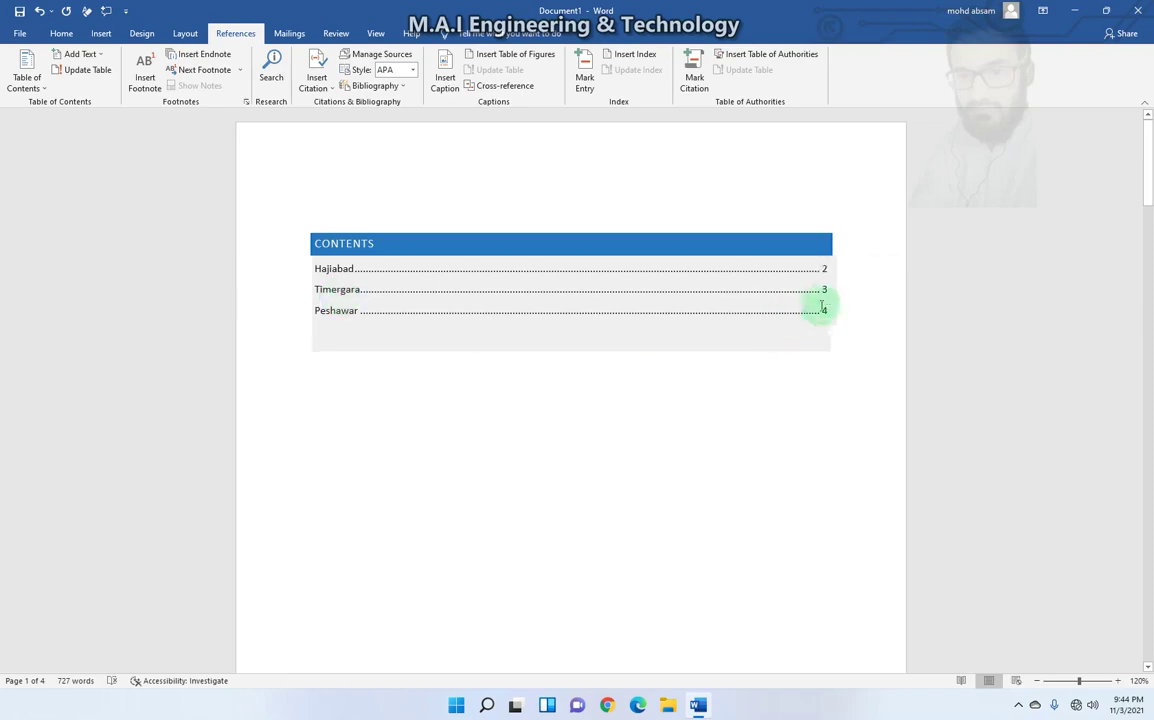
{"action": "left_click", "coordinate": [826, 290], "text": "shift"}
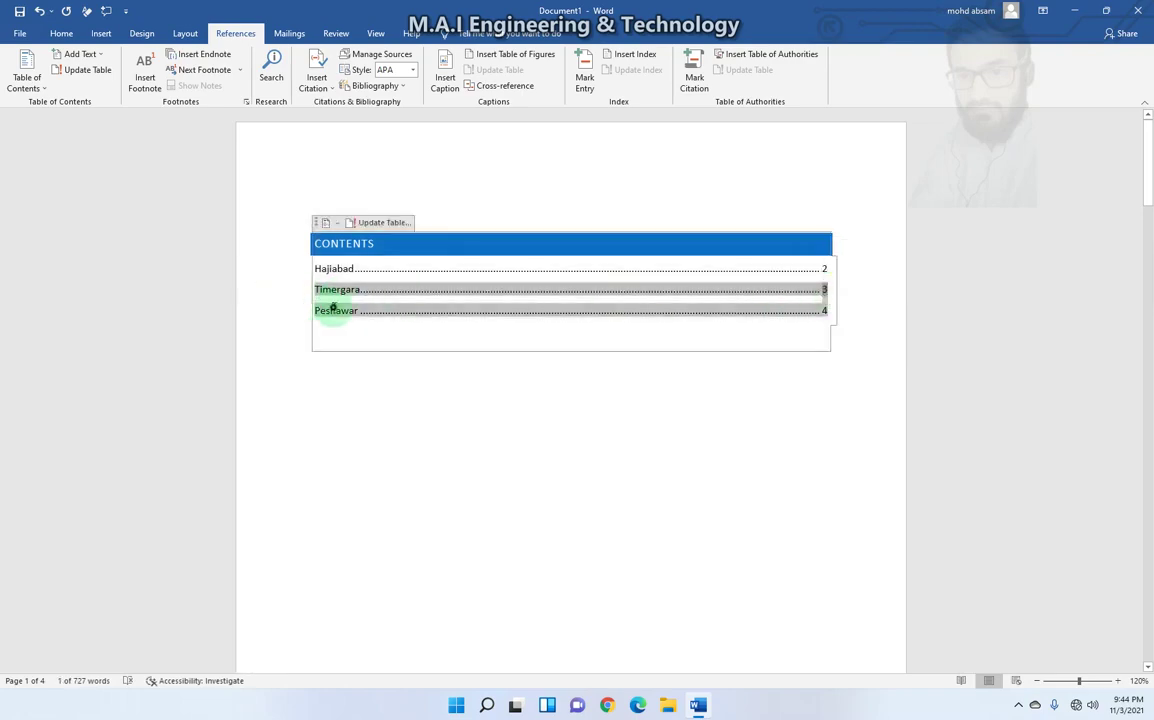
{"action": "left_click", "coordinate": [806, 337]}
{"action": "left_click", "coordinate": [796, 411]}
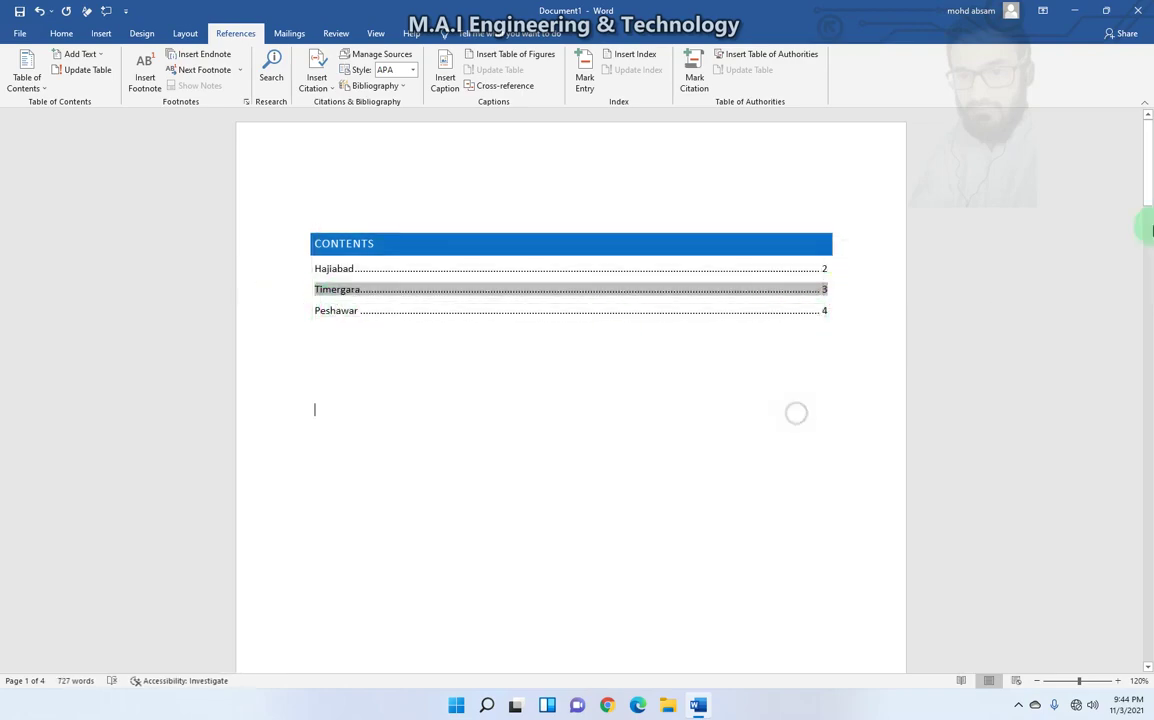
{"action": "mouse_move", "coordinate": [1149, 165]}
{"action": "left_mouse_down"}
{"action": "mouse_move", "coordinate": [1150, 256]}
{"action": "mouse_move", "coordinate": [1103, 320]}
{"action": "left_mouse_up"}
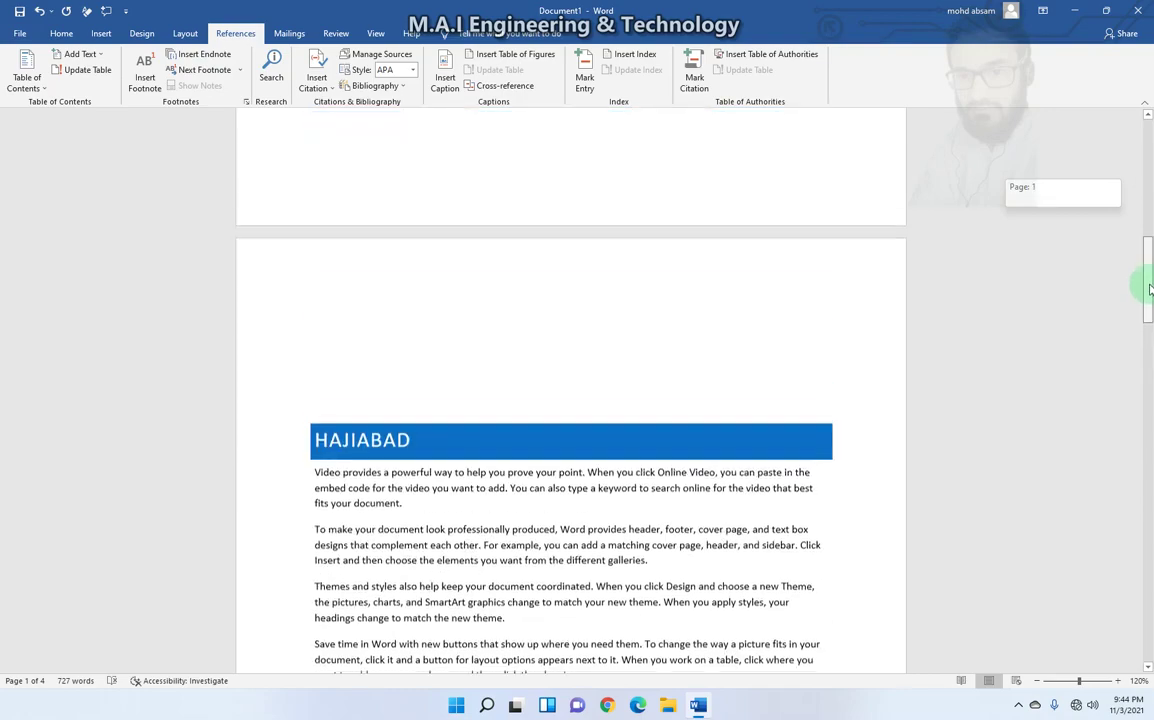
{"action": "left_click", "coordinate": [600, 411]}
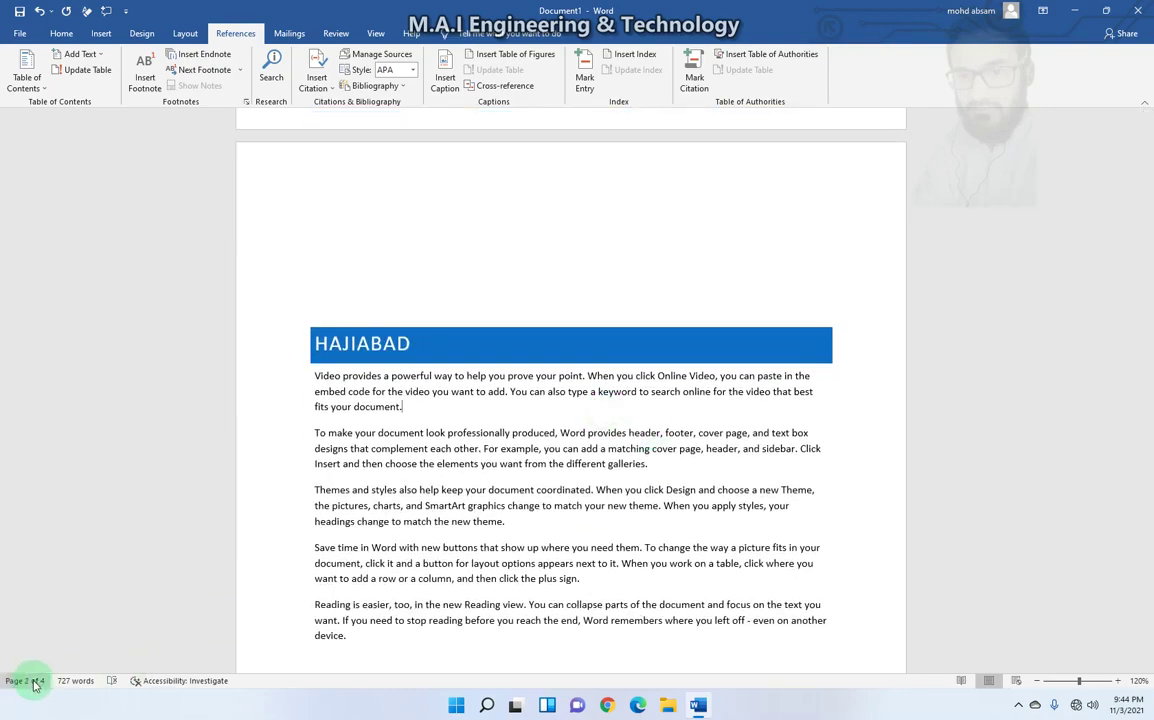
{"action": "mouse_move", "coordinate": [1146, 382]}
{"action": "left_mouse_down"}
{"action": "mouse_move", "coordinate": [1150, 585]}
{"action": "mouse_move", "coordinate": [350, 268]}
{"action": "left_mouse_up"}
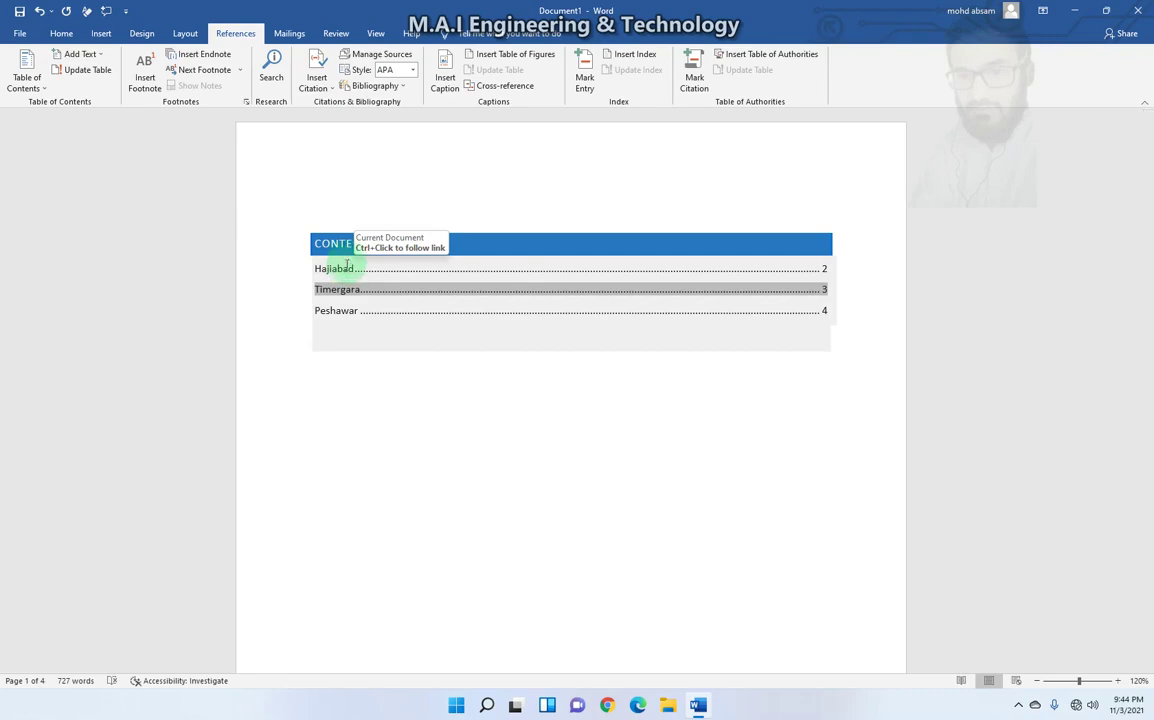
{"action": "left_click", "coordinate": [336, 270], "text": "ctrl"}
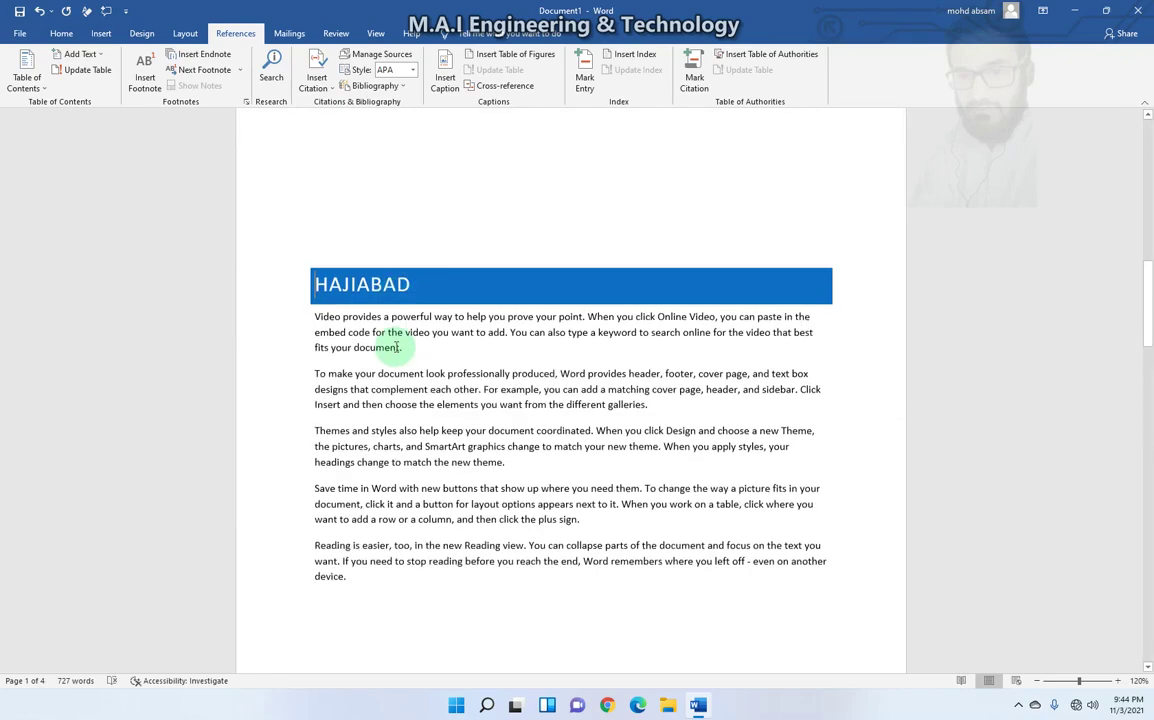
{"action": "scroll", "coordinate": [386, 257], "scroll_direction": "down", "scroll_amount": 1}
{"action": "scroll", "coordinate": [381, 263], "scroll_direction": "up", "scroll_amount": 5}
{"action": "scroll", "coordinate": [381, 263], "scroll_direction": "up", "scroll_amount": 3}
{"action": "scroll", "coordinate": [381, 260], "scroll_direction": "up", "scroll_amount": 7}
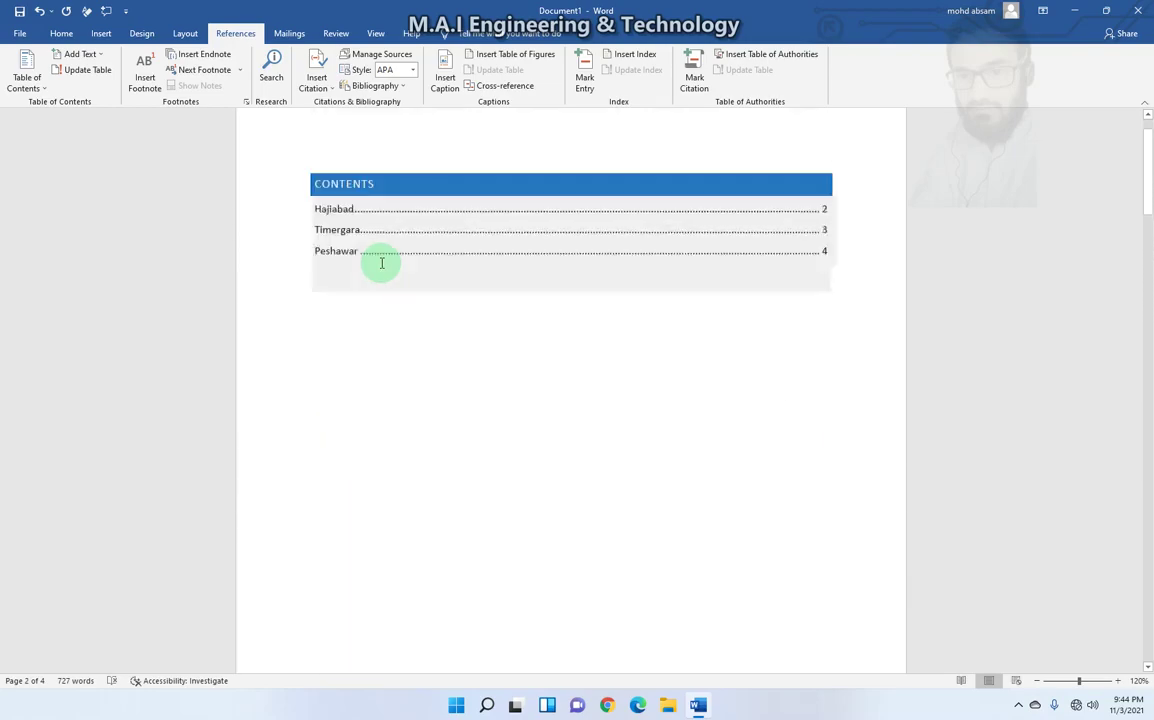
{"action": "left_click", "coordinate": [338, 312], "text": "ctrl"}
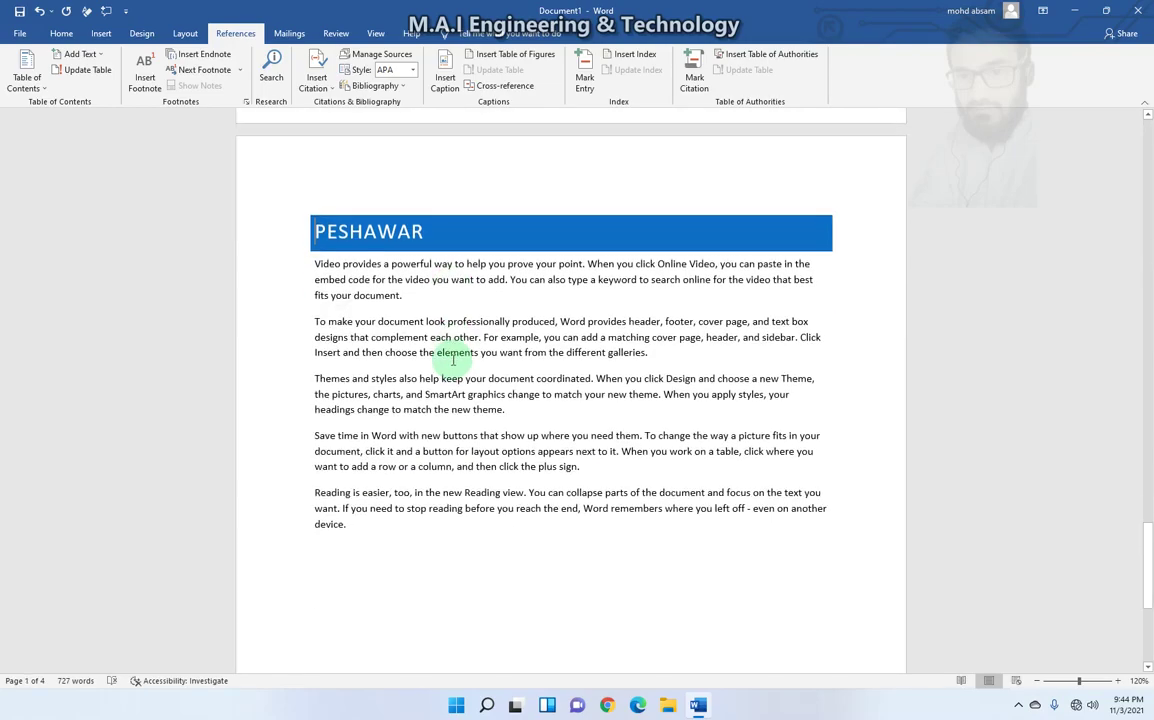
{"action": "scroll", "coordinate": [430, 340], "scroll_direction": "down", "scroll_amount": 5}
{"action": "scroll", "coordinate": [410, 290], "scroll_direction": "up", "scroll_amount": 20}
{"action": "scroll", "coordinate": [425, 245], "scroll_direction": "up", "scroll_amount": 4}
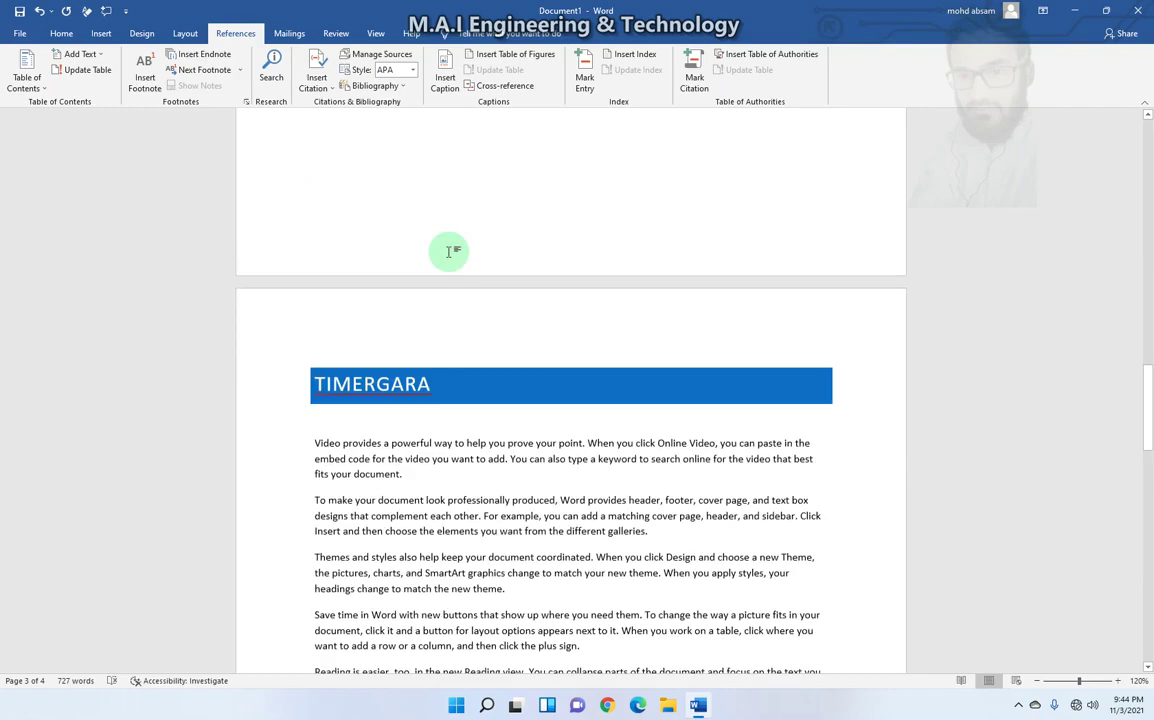
{"action": "scroll", "coordinate": [455, 265], "scroll_direction": "down", "scroll_amount": 7}
{"action": "scroll", "coordinate": [291, 306], "scroll_direction": "up", "scroll_amount": 5}
{"action": "scroll", "coordinate": [304, 306], "scroll_direction": "up", "scroll_amount": 9}
{"action": "scroll", "coordinate": [366, 301], "scroll_direction": "up", "scroll_amount": 13}
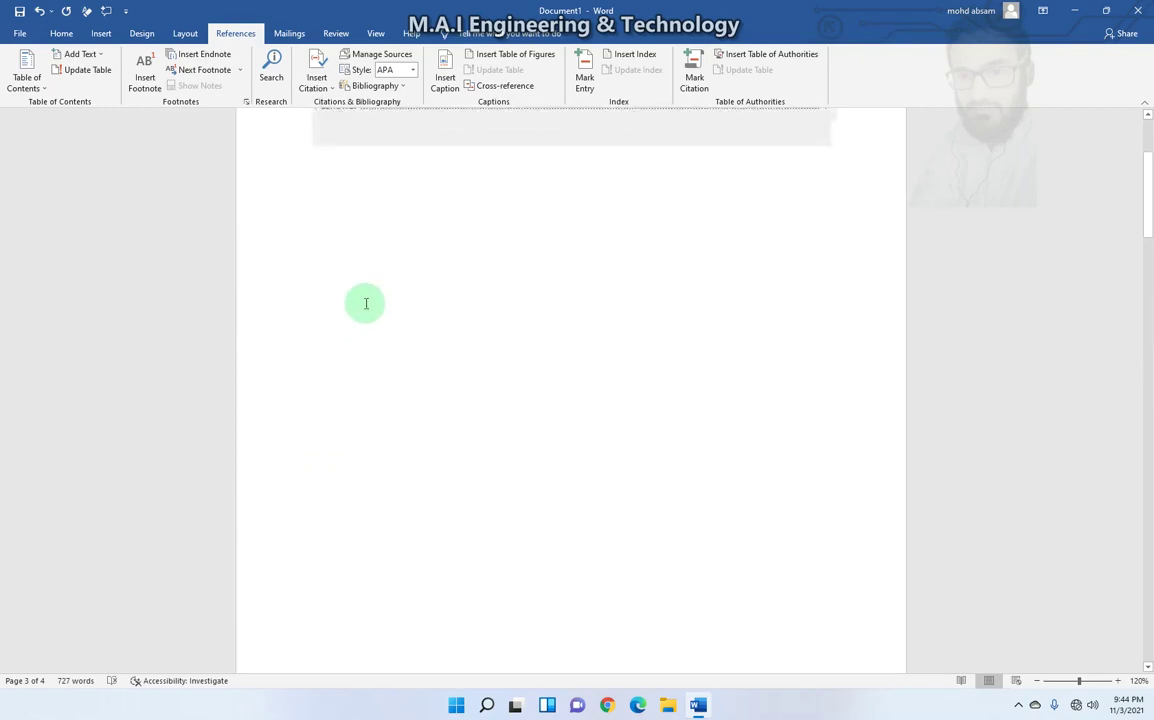
{"action": "scroll", "coordinate": [385, 298], "scroll_direction": "up", "scroll_amount": 3}
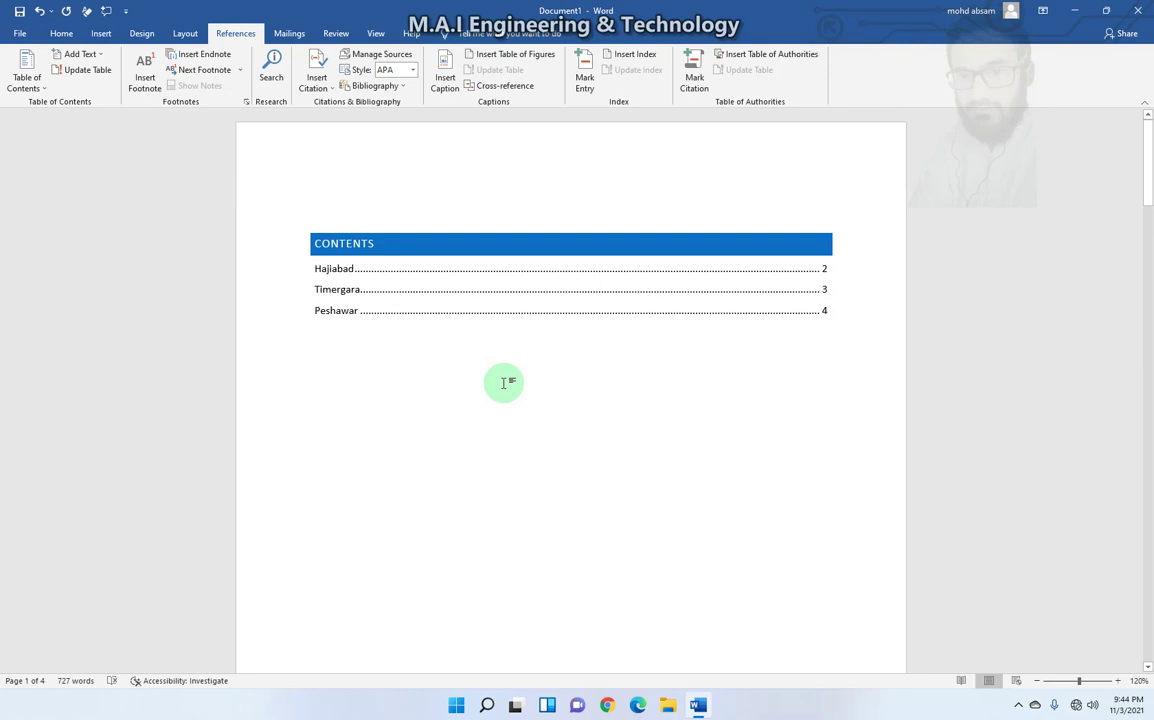
- Mark the current paragraph as a level 1 table-of-contents entry
{"action": "left_click", "coordinate": [79, 54]}
{"action": "left_click", "coordinate": [100, 88]}
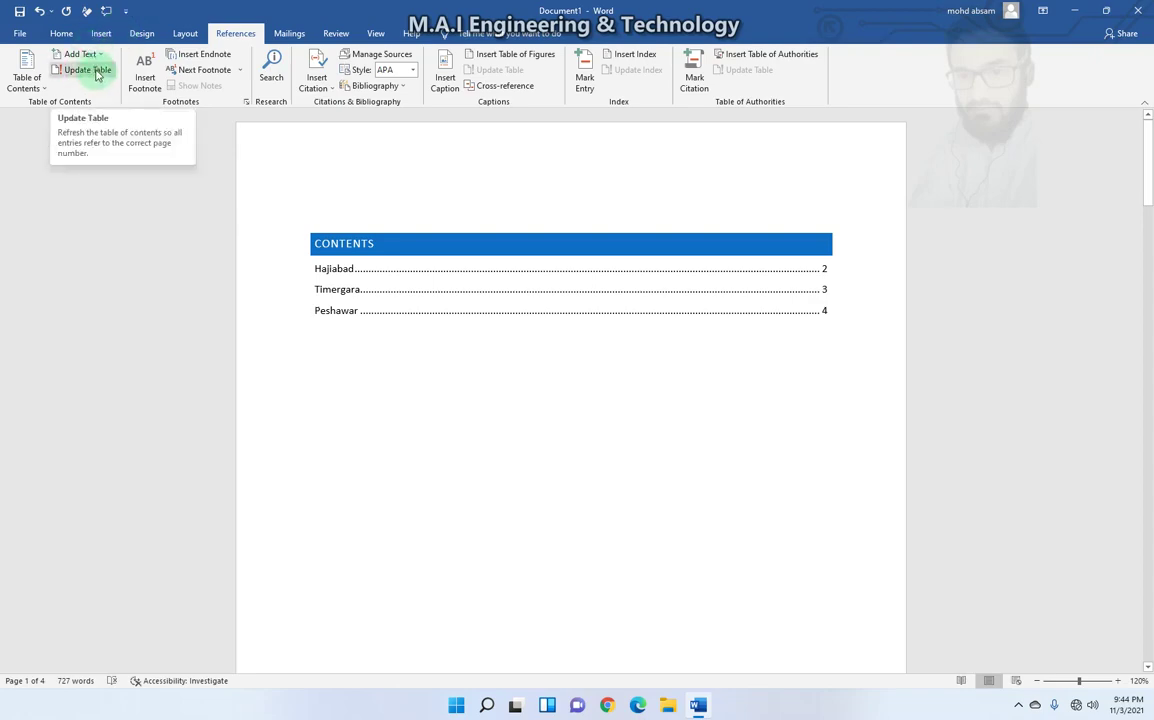
{"action": "scroll", "coordinate": [340, 308], "scroll_direction": "down", "scroll_amount": 9}
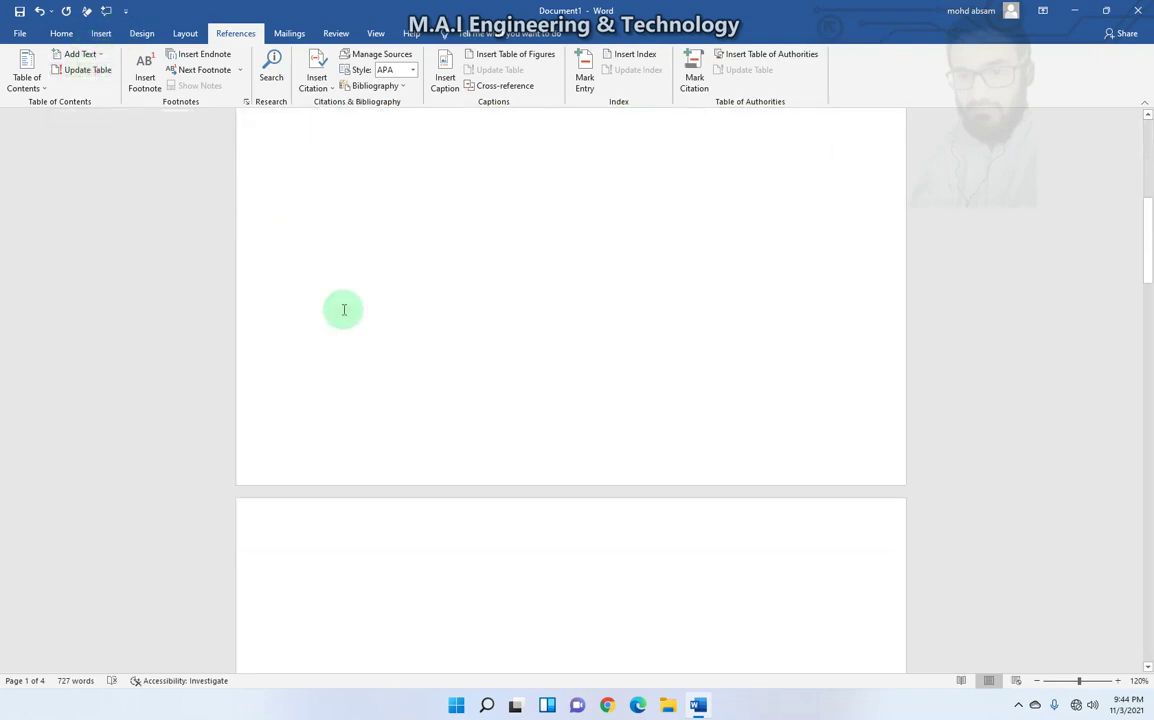
{"action": "scroll", "coordinate": [343, 310], "scroll_direction": "down", "scroll_amount": 7}
{"action": "scroll", "coordinate": [343, 310], "scroll_direction": "down", "scroll_amount": 10}
{"action": "scroll", "coordinate": [343, 309], "scroll_direction": "down", "scroll_amount": 8}
{"action": "scroll", "coordinate": [350, 340], "scroll_direction": "down", "scroll_amount": 5}
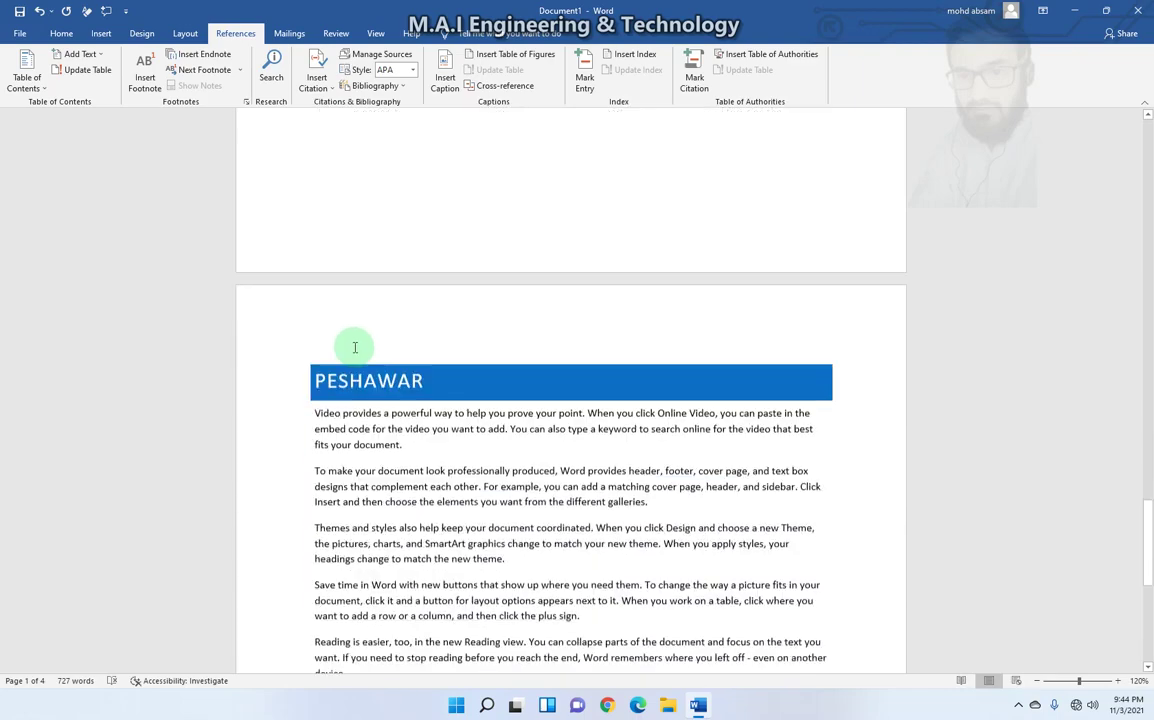
{"action": "scroll", "coordinate": [355, 347], "scroll_direction": "down", "scroll_amount": 7}
- Start a new empty line after the last paragraph of the Peshawar page
{"action": "left_click", "coordinate": [101, 33]}
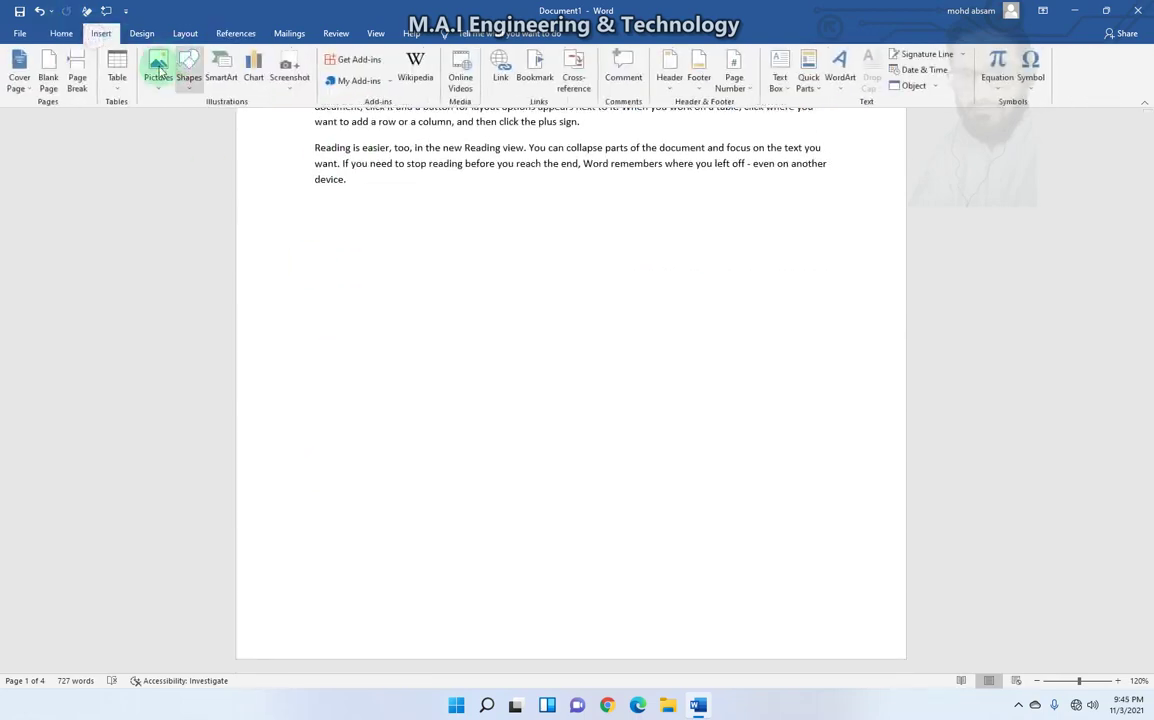
{"action": "left_click", "coordinate": [48, 70]}
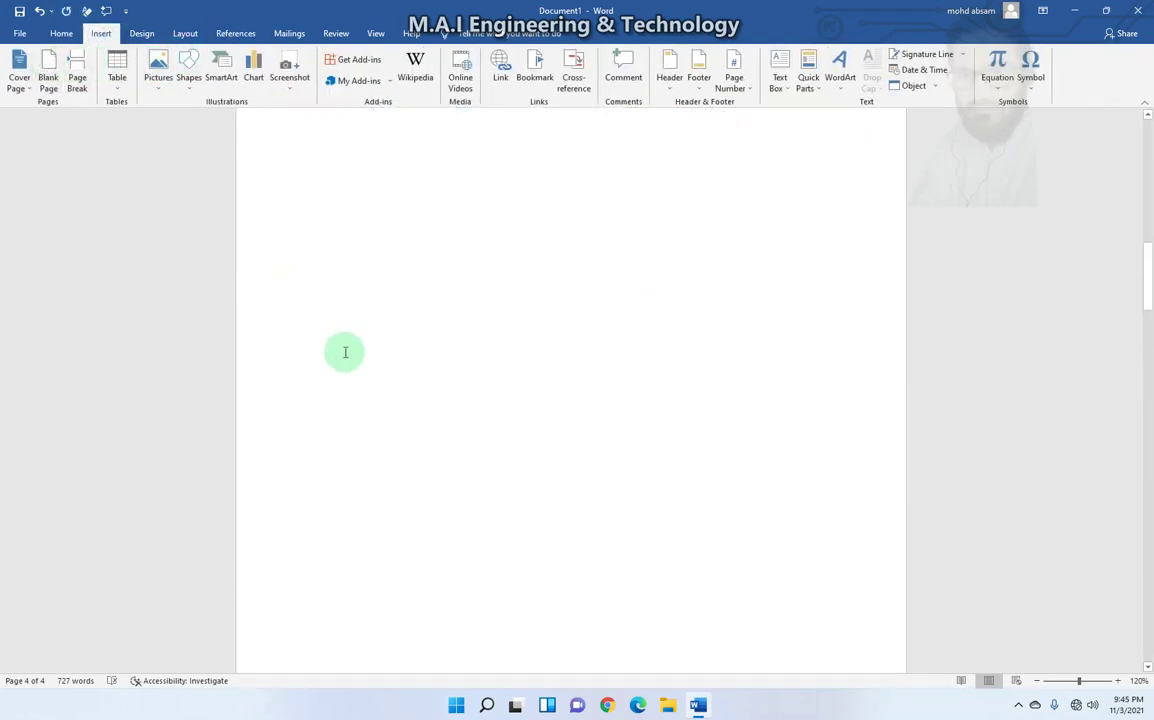
{"action": "scroll", "coordinate": [345, 340], "scroll_direction": "down", "scroll_amount": 5}
{"action": "scroll", "coordinate": [350, 325], "scroll_direction": "up", "scroll_amount": 3}
{"action": "scroll", "coordinate": [360, 310], "scroll_direction": "up", "scroll_amount": 3}
{"action": "scroll", "coordinate": [368, 300], "scroll_direction": "up", "scroll_amount": 3}
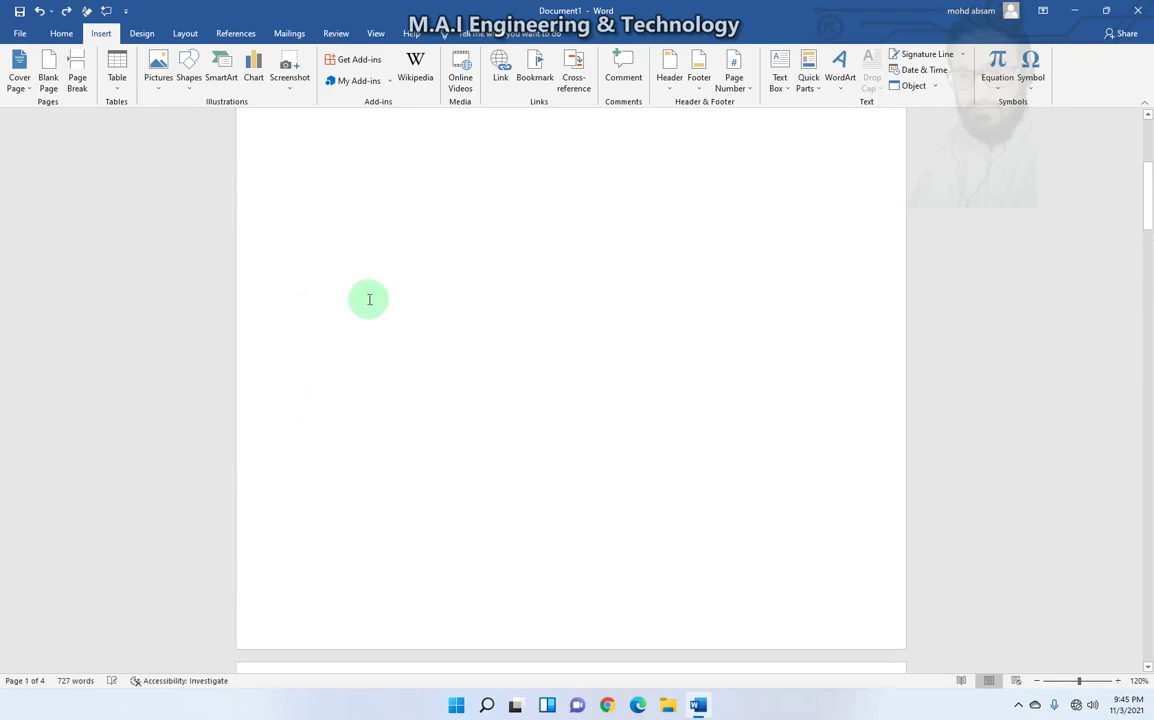
{"action": "scroll", "coordinate": [370, 300], "scroll_direction": "up", "scroll_amount": 3}
{"action": "scroll", "coordinate": [371, 299], "scroll_direction": "down", "scroll_amount": 5}
{"action": "scroll", "coordinate": [371, 299], "scroll_direction": "down", "scroll_amount": 5}
{"action": "scroll", "coordinate": [369, 299], "scroll_direction": "down", "scroll_amount": 5}
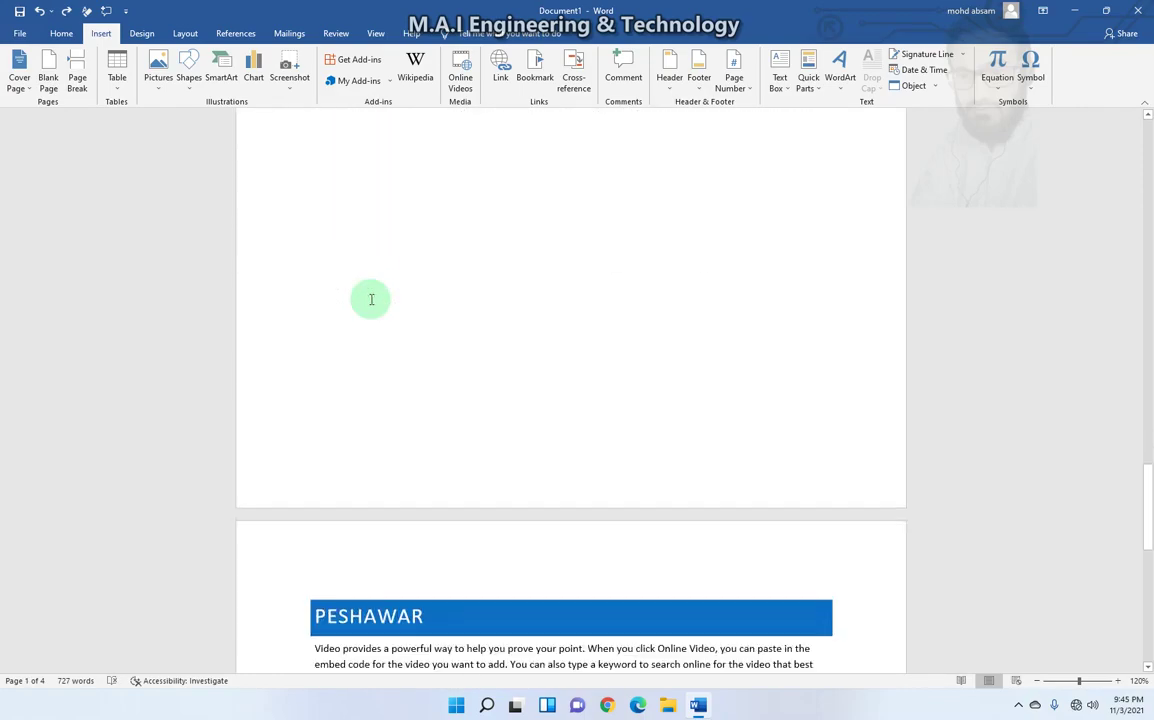
{"action": "scroll", "coordinate": [370, 300], "scroll_direction": "down", "scroll_amount": 5}
{"action": "scroll", "coordinate": [371, 299], "scroll_direction": "down", "scroll_amount": 3}
{"action": "key", "text": "Return"}
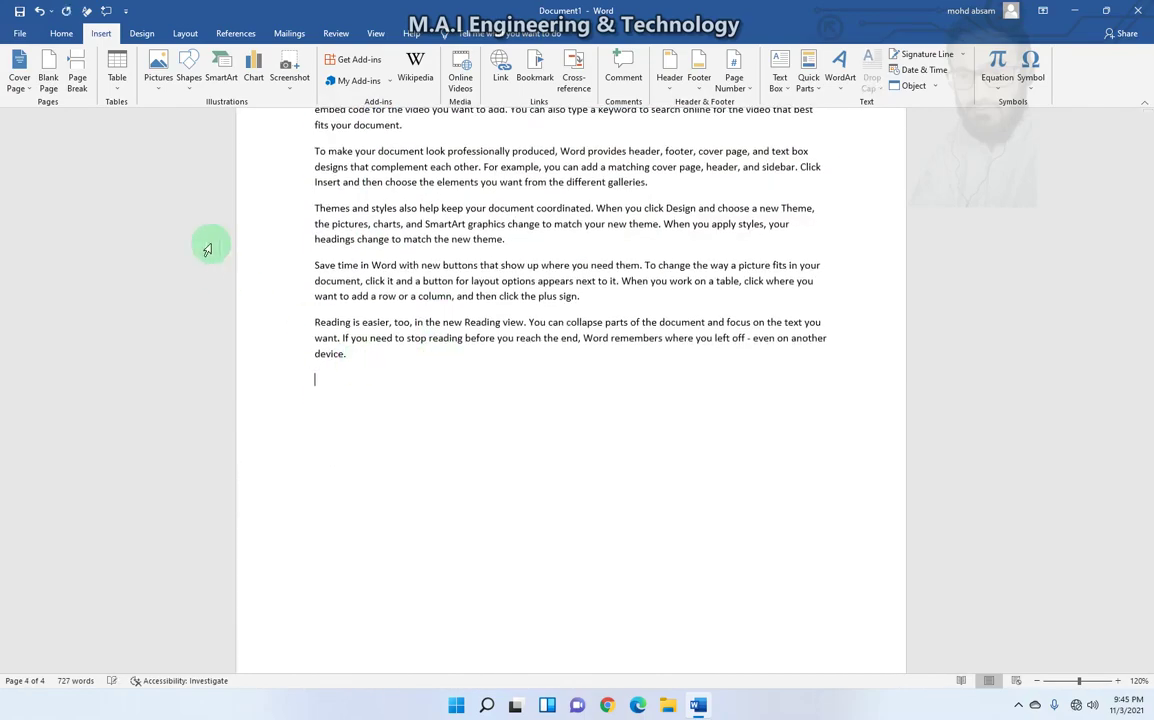
- Add a fifth page of =rand() sample paragraphs with a 'karachi' line above them
{"action": "left_click", "coordinate": [50, 72]}
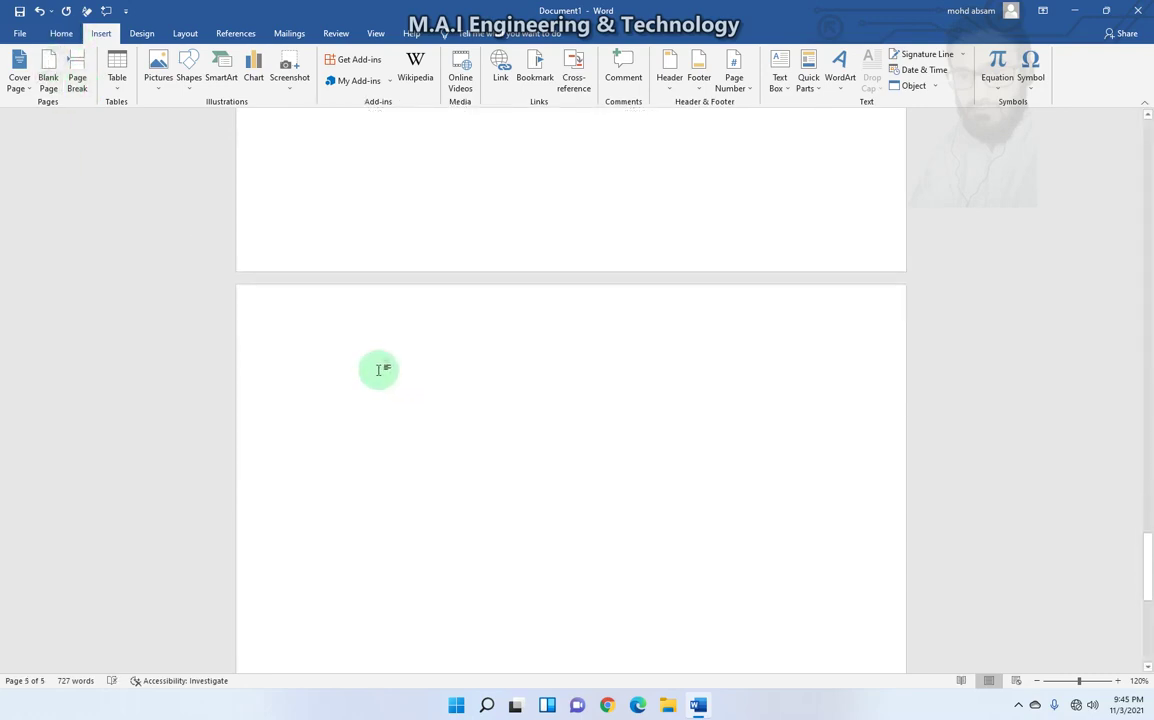
{"action": "type", "text": "=rand("}
{"action": "key", "text": "Return"}
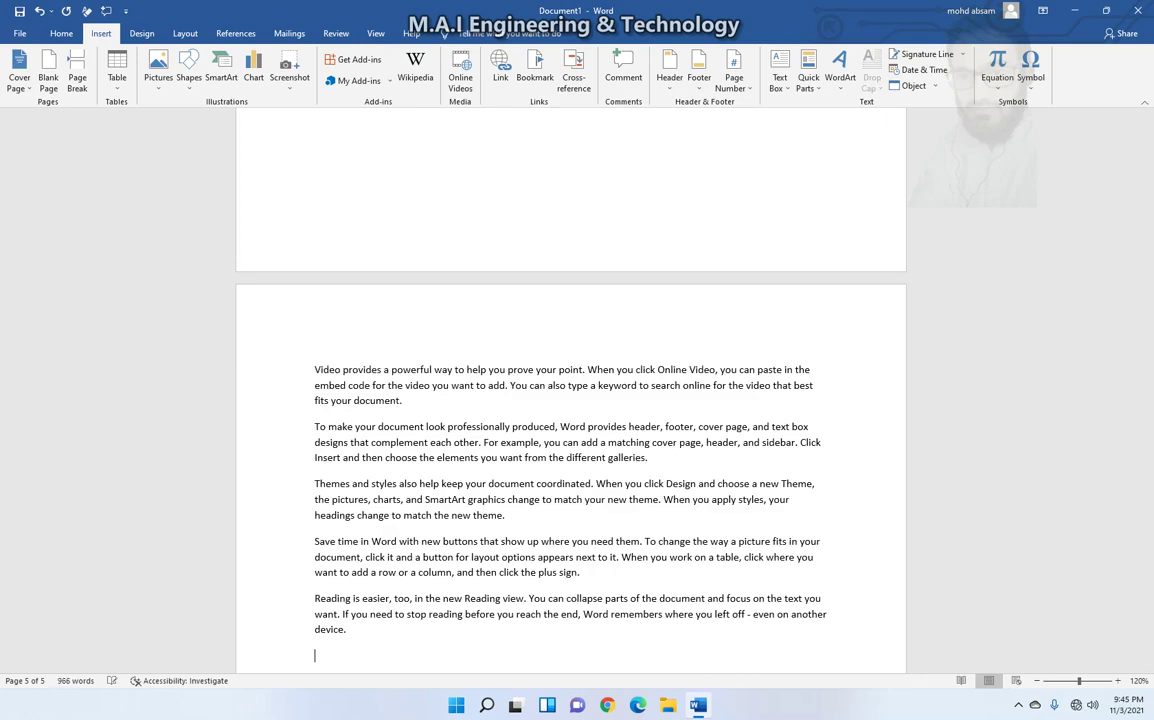
{"action": "key", "text": "Return"}
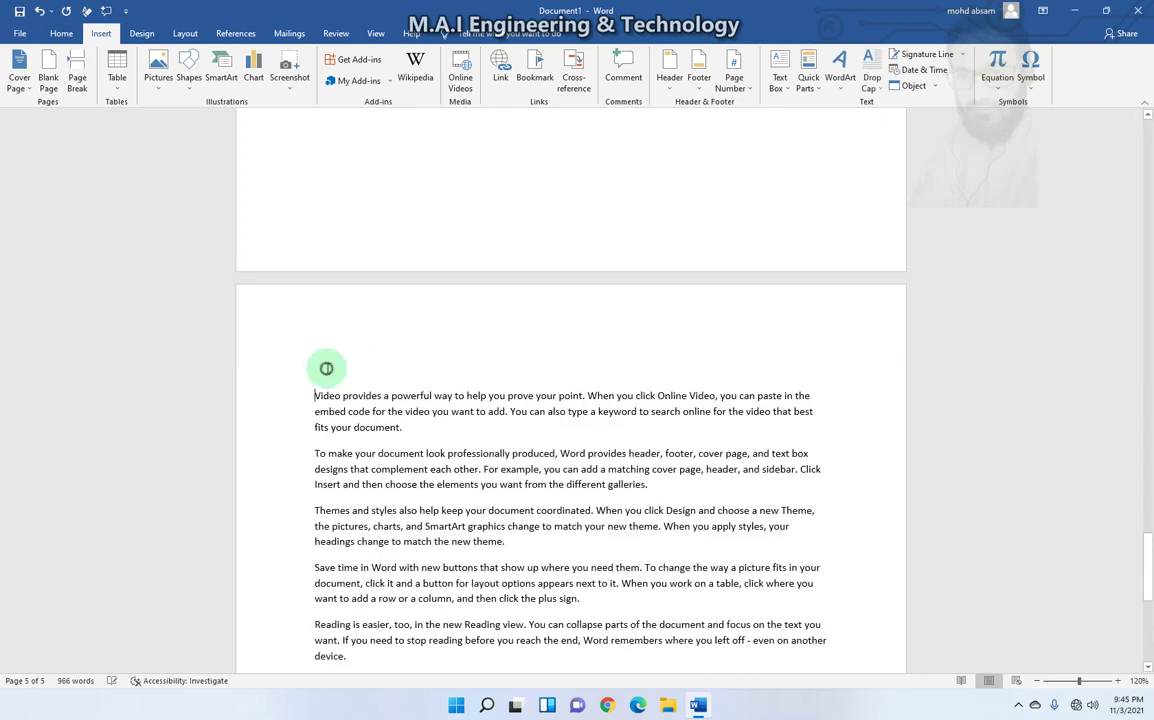
{"action": "left_click", "coordinate": [317, 322]}
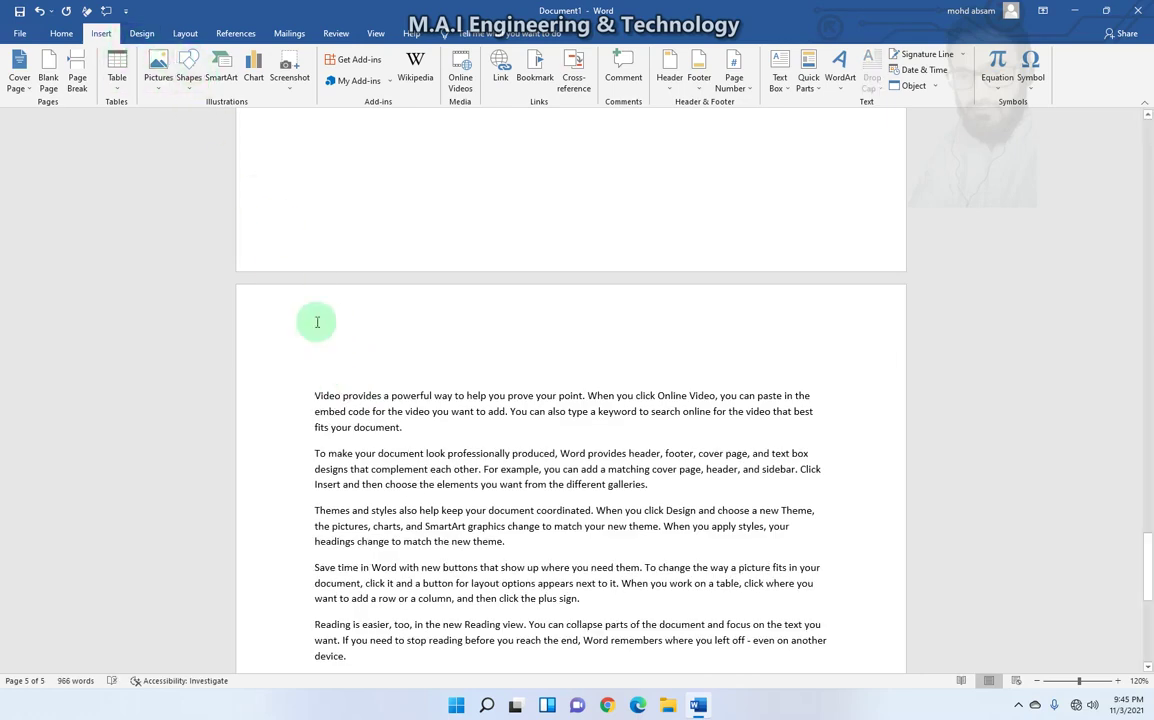
{"action": "type", "text": "karachi"}
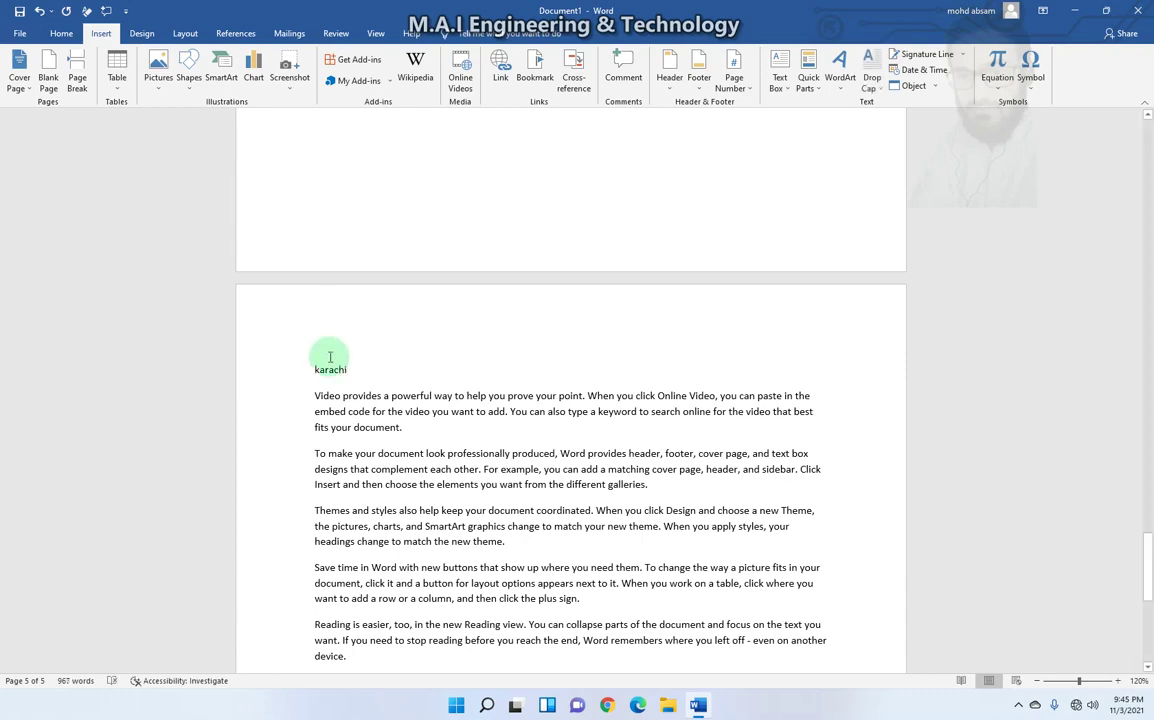
- Make karachi a Heading 1 and enlarge it to size 20
{"action": "left_click_drag", "start_coordinate": [349, 369], "coordinate": [306, 369]}
{"action": "left_click", "coordinate": [60, 35]}
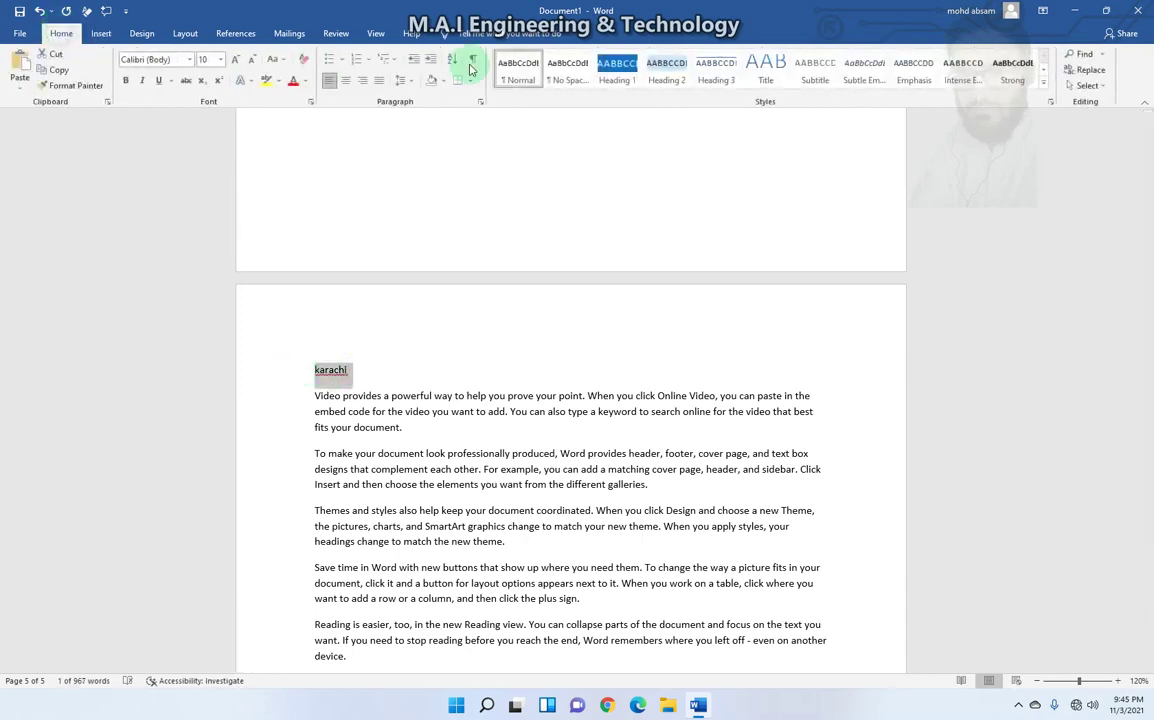
{"action": "left_click", "coordinate": [605, 72]}
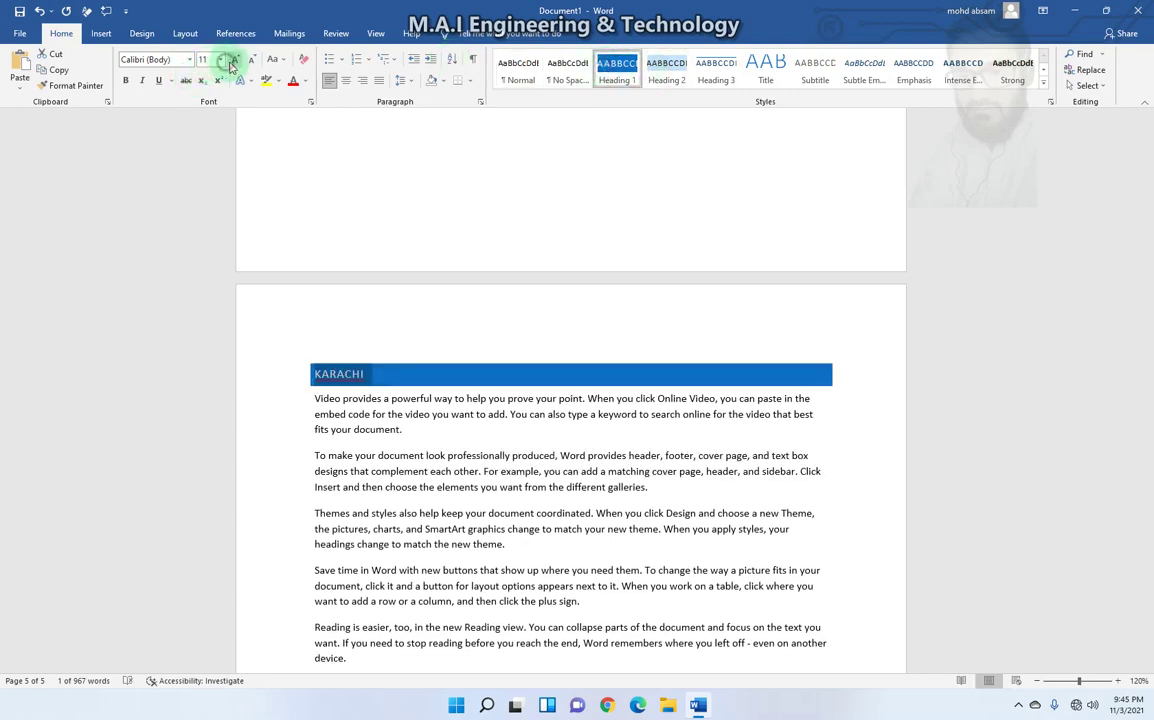
{"action": "left_click", "coordinate": [230, 62]}
{"action": "left_click", "coordinate": [230, 62]}
{"action": "left_click", "coordinate": [230, 62]}
{"action": "left_click", "coordinate": [230, 62]}
{"action": "left_click", "coordinate": [230, 62]}
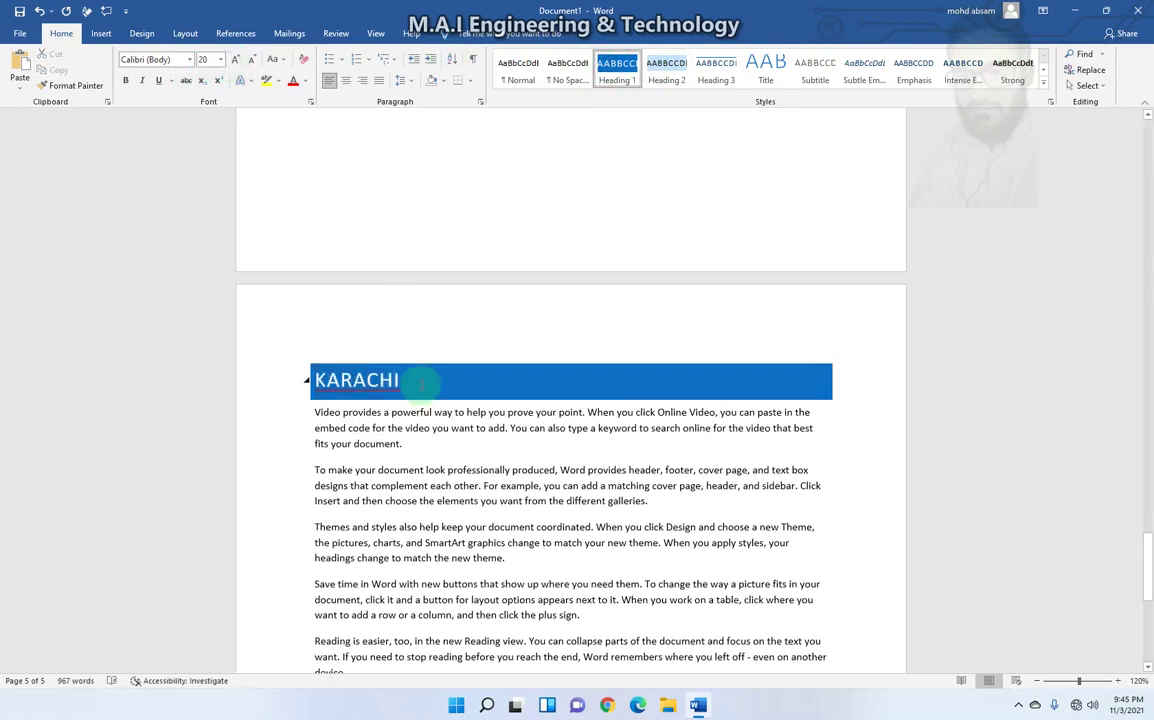
{"action": "scroll", "coordinate": [420, 383], "scroll_direction": "down", "scroll_amount": 5}
{"action": "scroll", "coordinate": [420, 383], "scroll_direction": "up", "scroll_amount": 5}
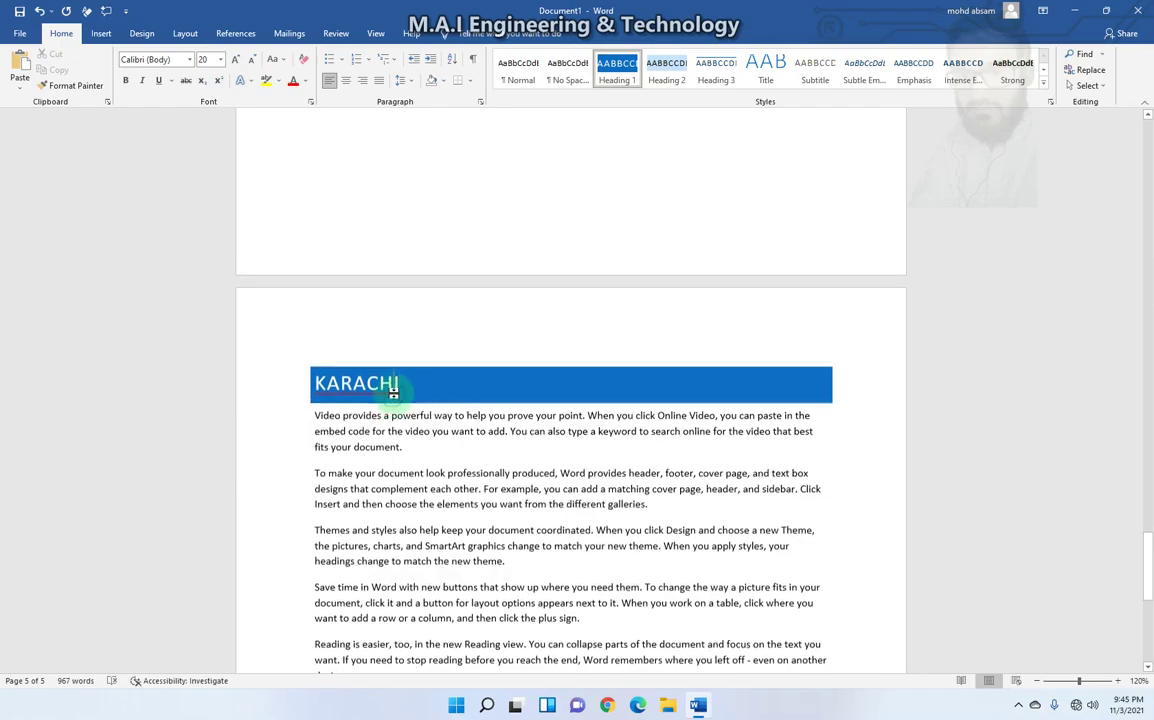
{"action": "scroll", "coordinate": [395, 391], "scroll_direction": "up", "scroll_amount": 1}
{"action": "scroll", "coordinate": [395, 391], "scroll_direction": "up", "scroll_amount": 15}
{"action": "scroll", "coordinate": [395, 391], "scroll_direction": "up", "scroll_amount": 10}
{"action": "scroll", "coordinate": [396, 390], "scroll_direction": "up", "scroll_amount": 15}
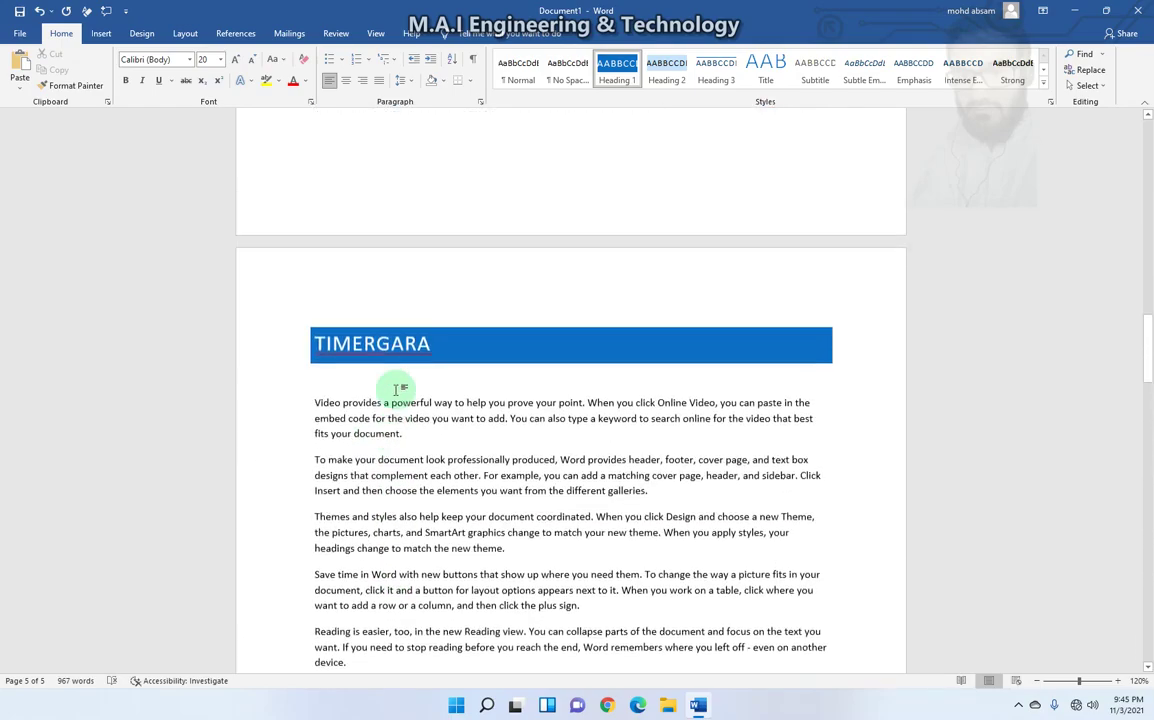
{"action": "scroll", "coordinate": [396, 390], "scroll_direction": "up", "scroll_amount": 15}
{"action": "scroll", "coordinate": [399, 528], "scroll_direction": "up", "scroll_amount": 7}
{"action": "scroll", "coordinate": [394, 389], "scroll_direction": "up", "scroll_amount": 10}
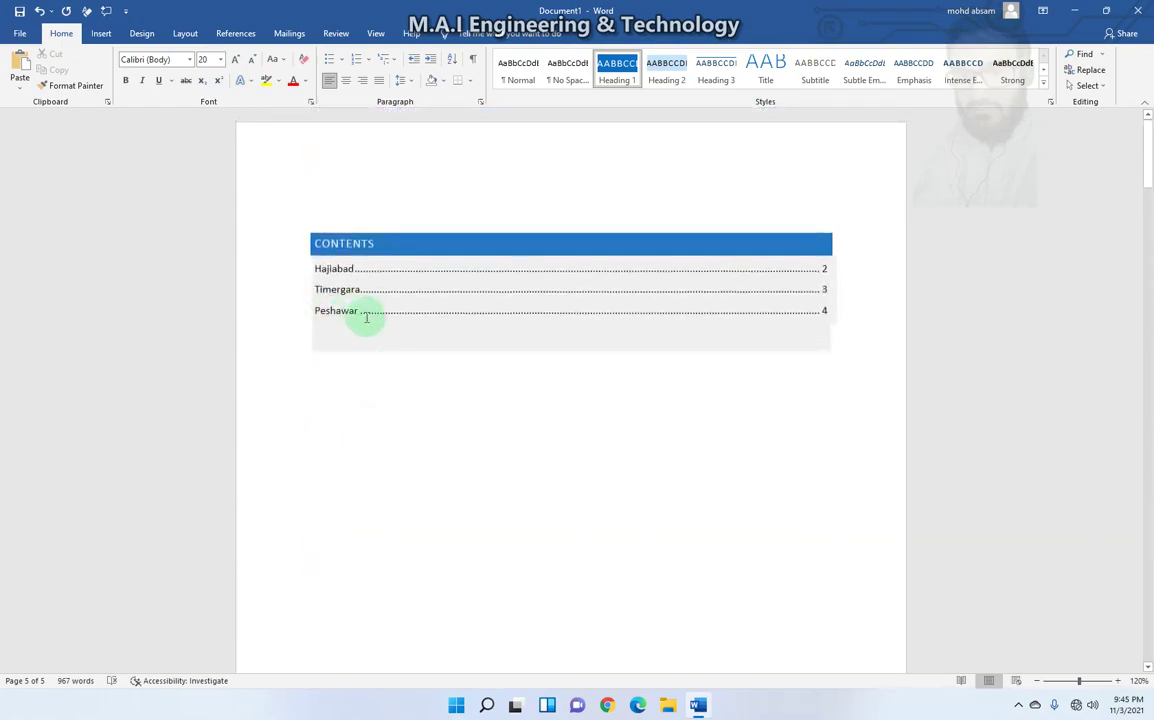
- Update the entire table of contents so karachi appears on page 5
{"action": "left_click", "coordinate": [338, 330]}
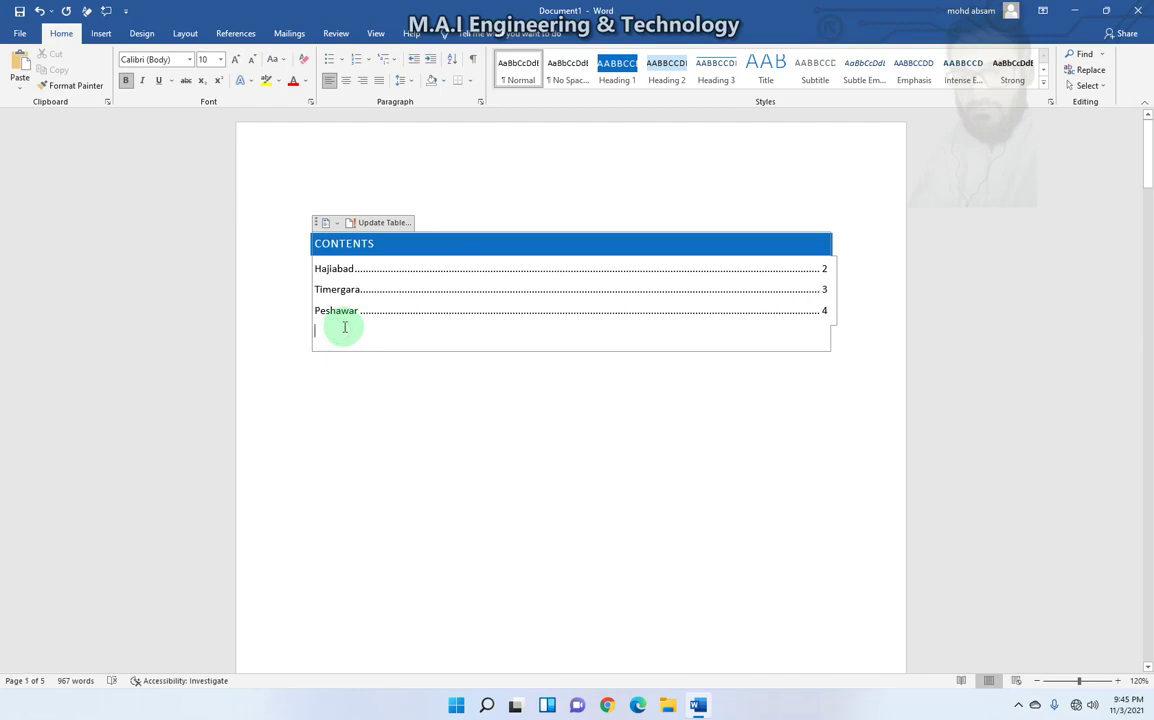
{"action": "left_click", "coordinate": [381, 387]}
{"action": "mouse_move", "coordinate": [1150, 230]}
{"action": "left_mouse_down"}
{"action": "mouse_move", "coordinate": [1146, 489]}
{"action": "mouse_move", "coordinate": [1146, 172]}
{"action": "left_mouse_up"}
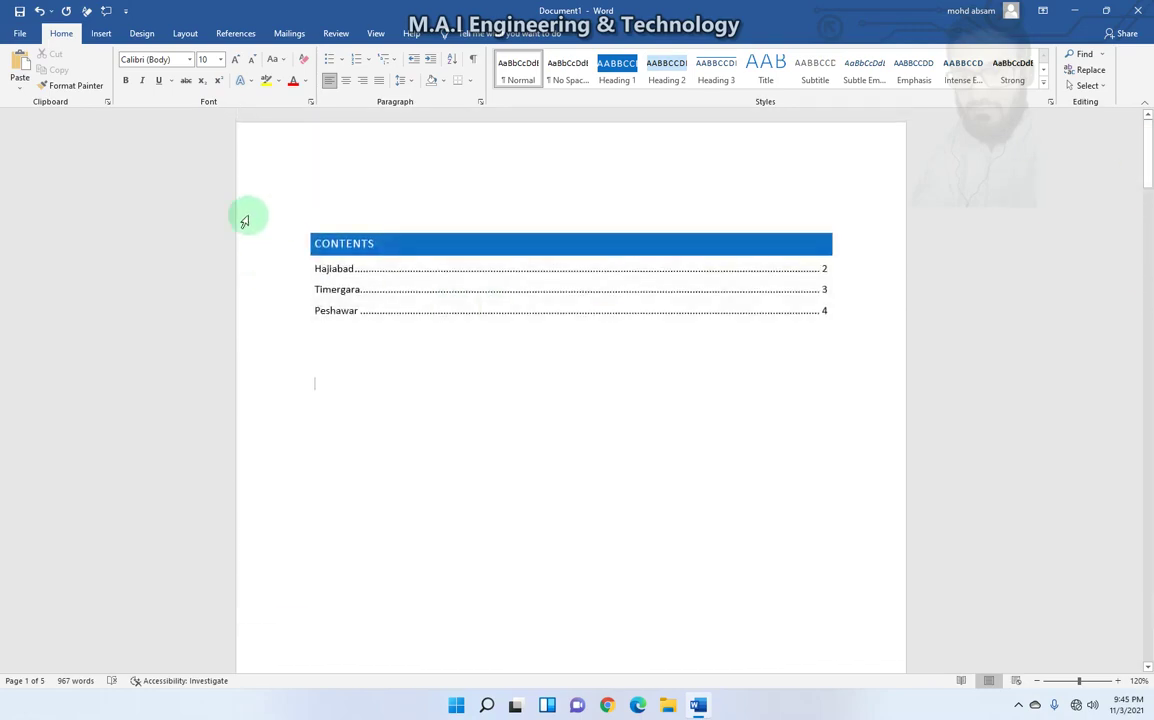
{"action": "left_click", "coordinate": [235, 33]}
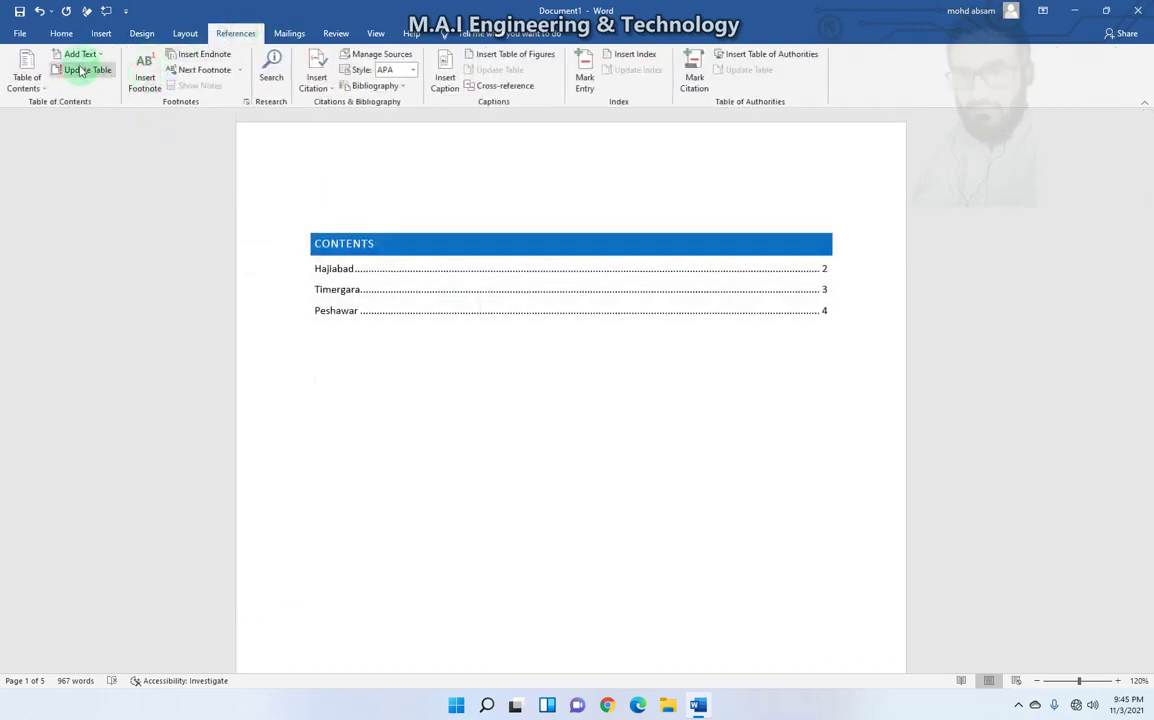
{"action": "left_click", "coordinate": [88, 71]}
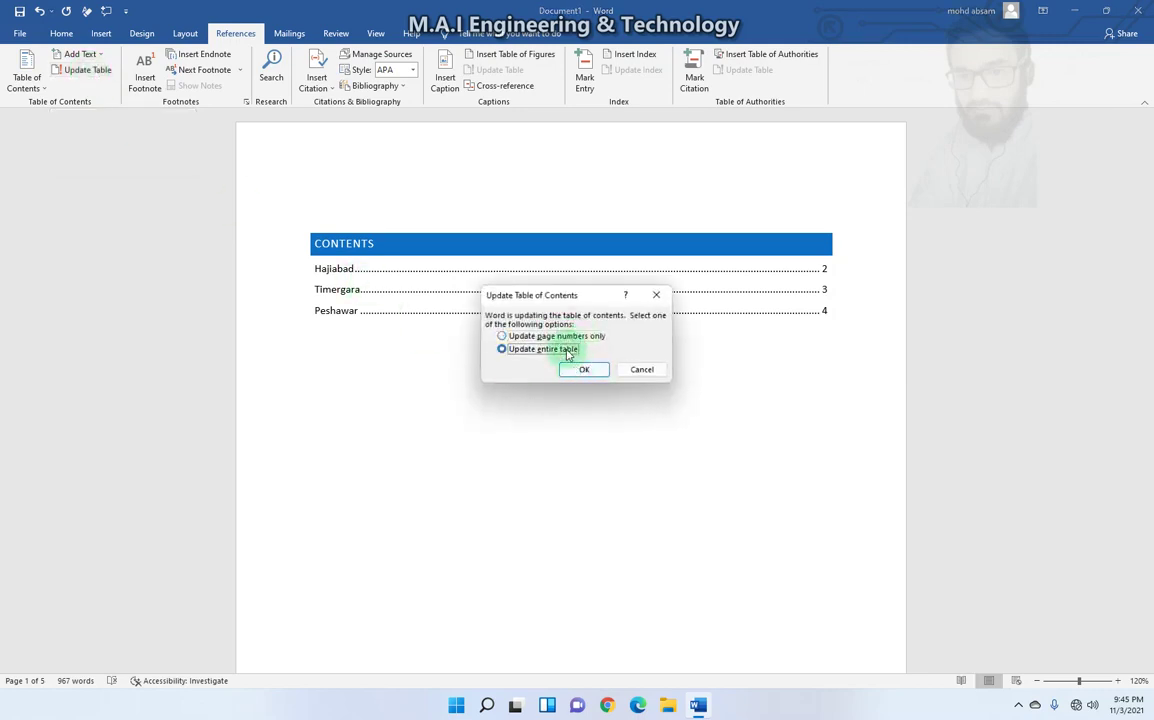
{"action": "left_click", "coordinate": [583, 369]}
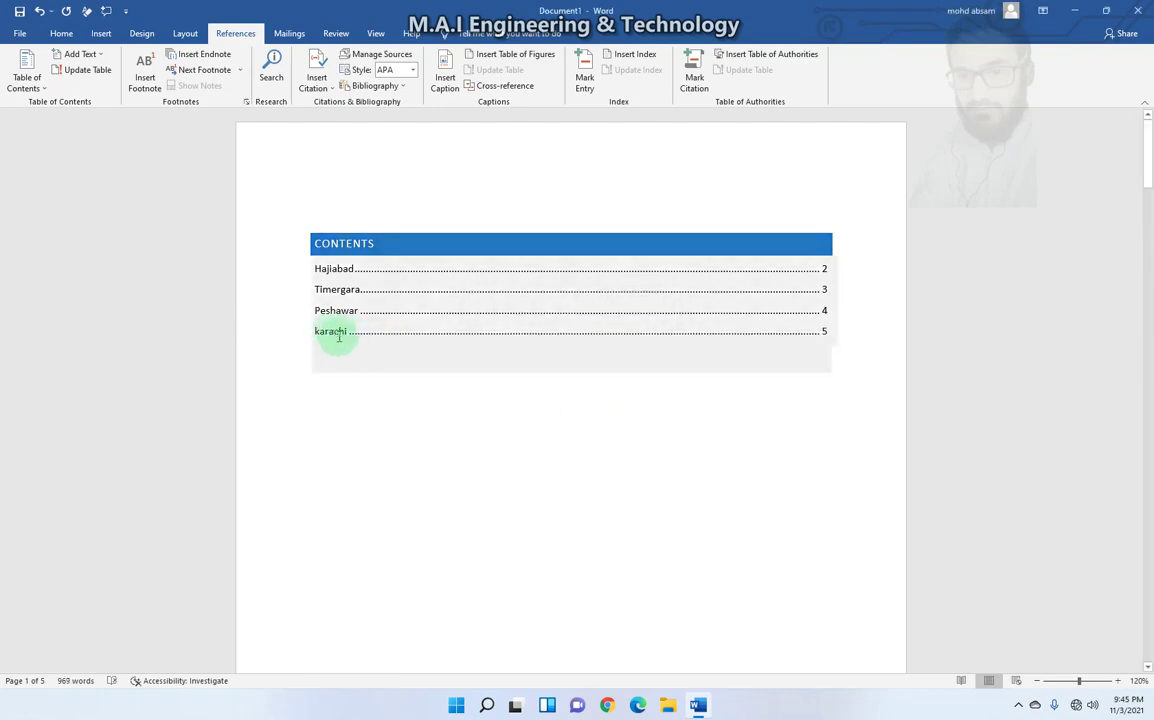
{"action": "mouse_move", "coordinate": [1147, 175]}
{"action": "left_mouse_down"}
{"action": "mouse_move", "coordinate": [1149, 585]}
{"action": "mouse_move", "coordinate": [1148, 125]}
{"action": "left_mouse_up"}
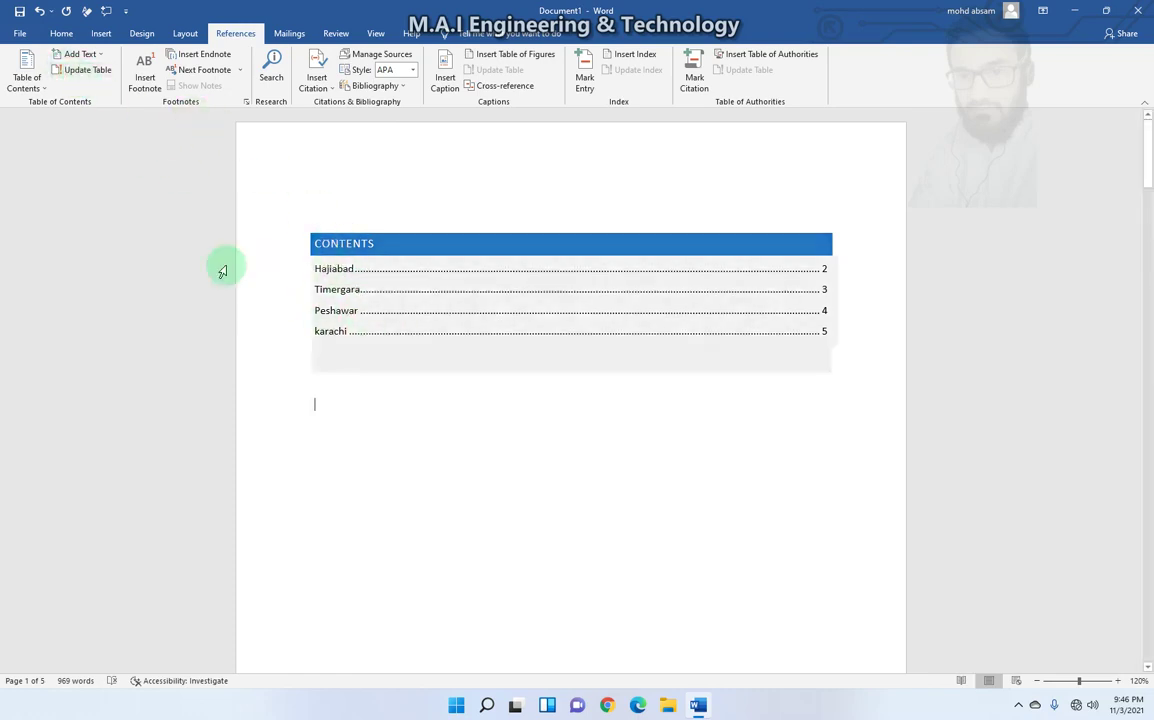
{"action": "scroll", "coordinate": [366, 296], "scroll_direction": "down", "scroll_amount": 2}
{"action": "scroll", "coordinate": [366, 296], "scroll_direction": "down", "scroll_amount": 3}
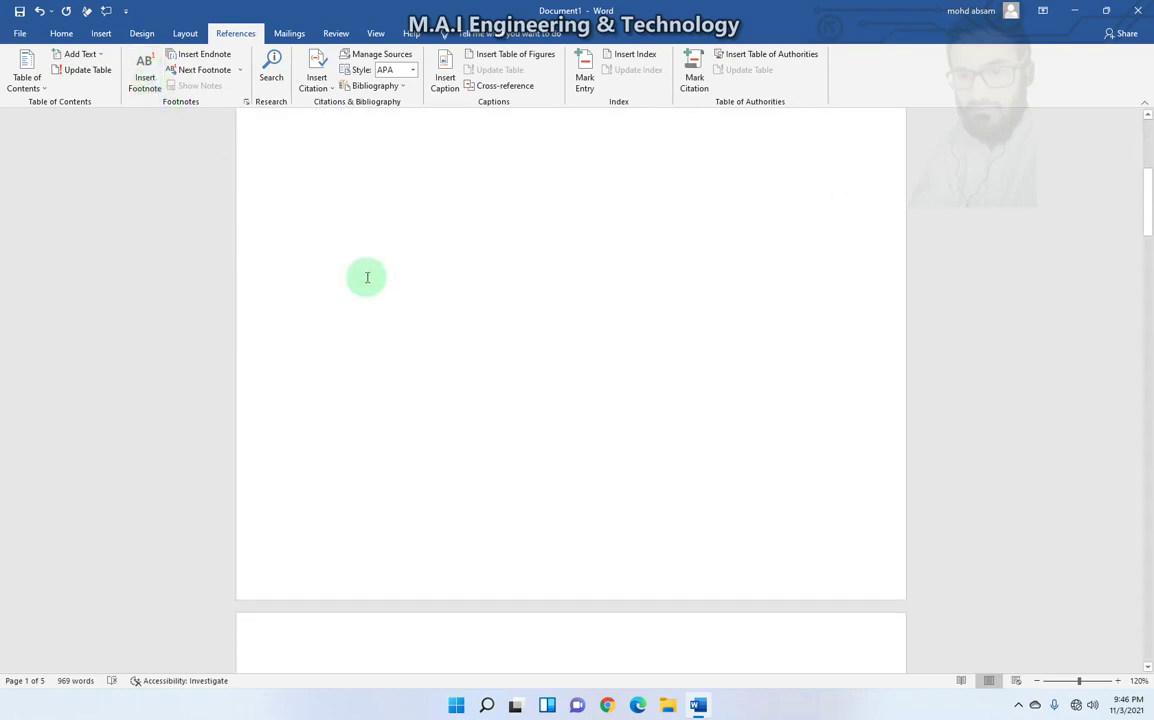
{"action": "scroll", "coordinate": [370, 290], "scroll_direction": "down", "scroll_amount": 3}
{"action": "scroll", "coordinate": [381, 286], "scroll_direction": "down", "scroll_amount": 2}
{"action": "scroll", "coordinate": [446, 384], "scroll_direction": "down", "scroll_amount": 3}
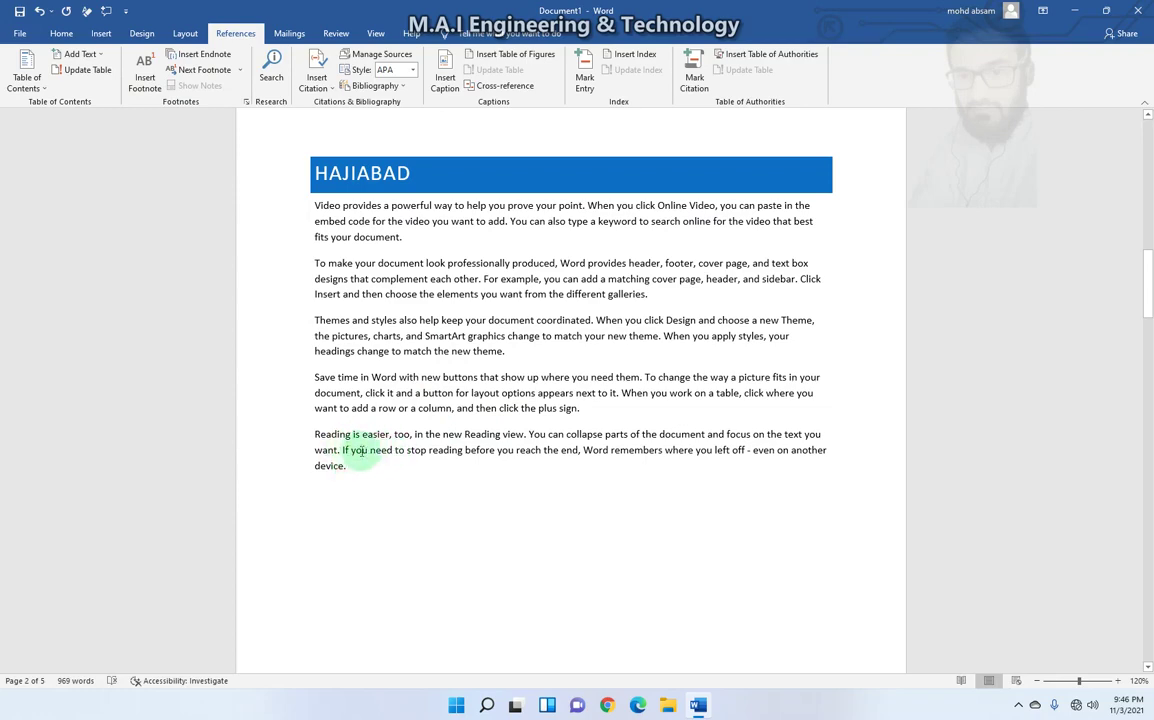
{"action": "scroll", "coordinate": [360, 430], "scroll_direction": "down", "scroll_amount": 1}
{"action": "scroll", "coordinate": [367, 400], "scroll_direction": "down", "scroll_amount": 1}
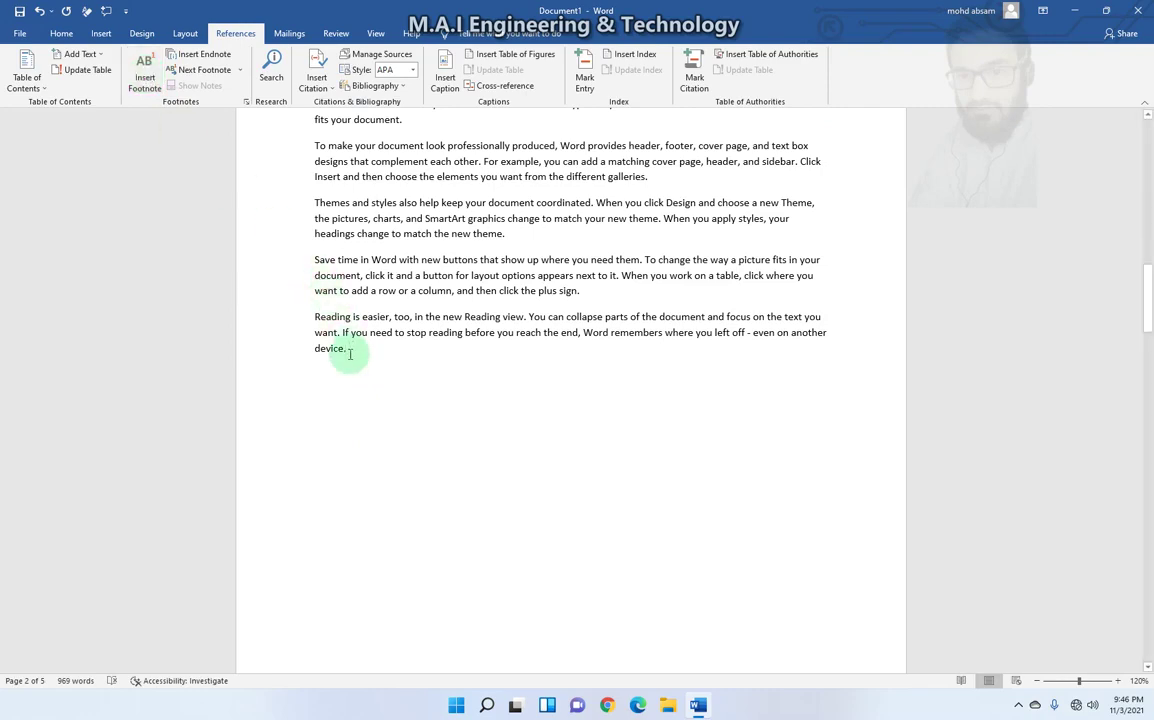
{"action": "left_click", "coordinate": [150, 82]}
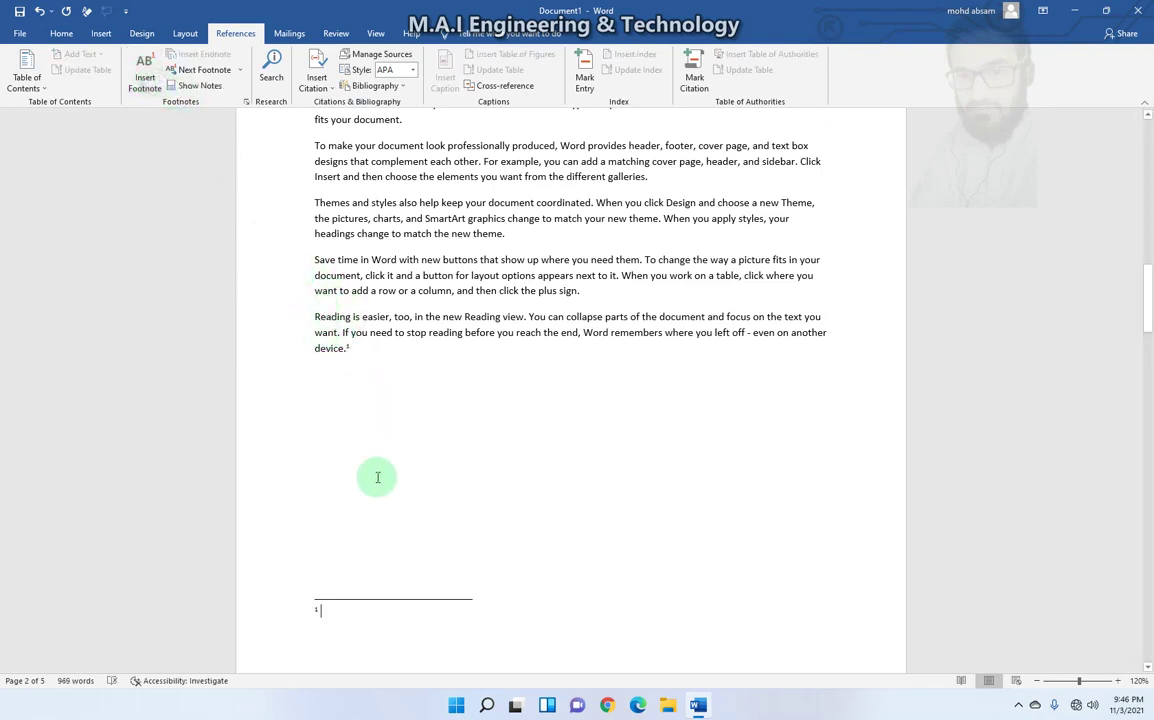
{"action": "scroll", "coordinate": [374, 476], "scroll_direction": "up", "scroll_amount": 5}
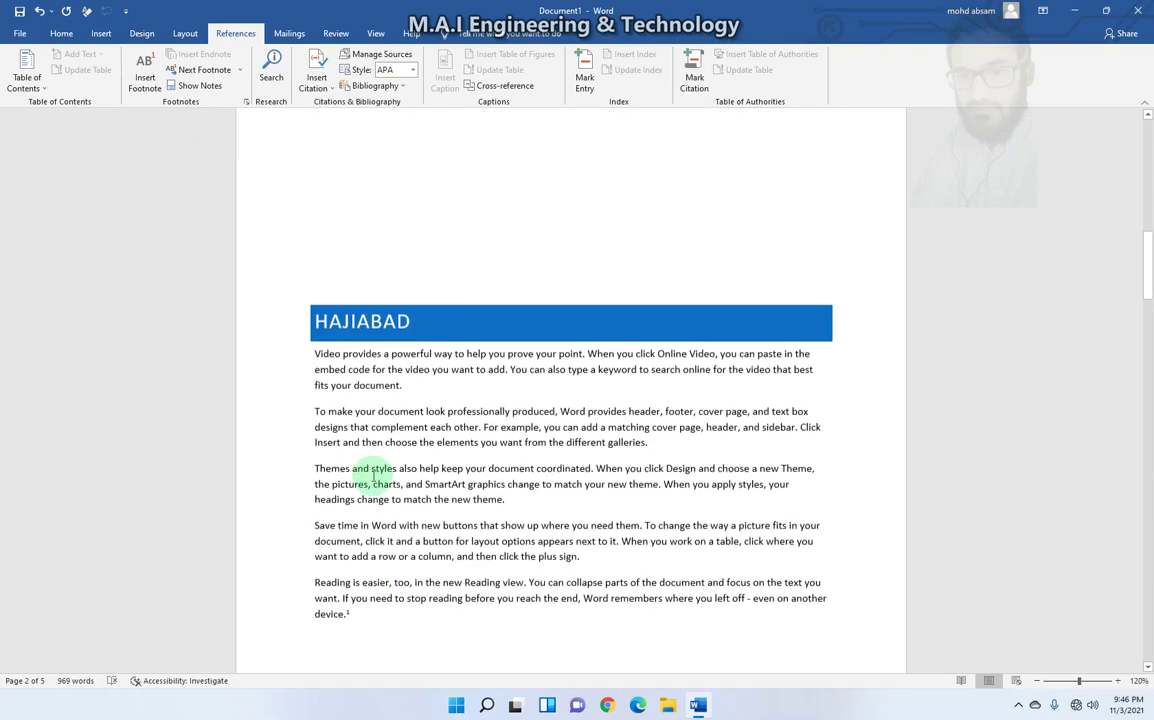
{"action": "scroll", "coordinate": [370, 476], "scroll_direction": "down", "scroll_amount": 4}
{"action": "scroll", "coordinate": [451, 450], "scroll_direction": "down", "scroll_amount": 2}
{"action": "type", "text": "ha"}
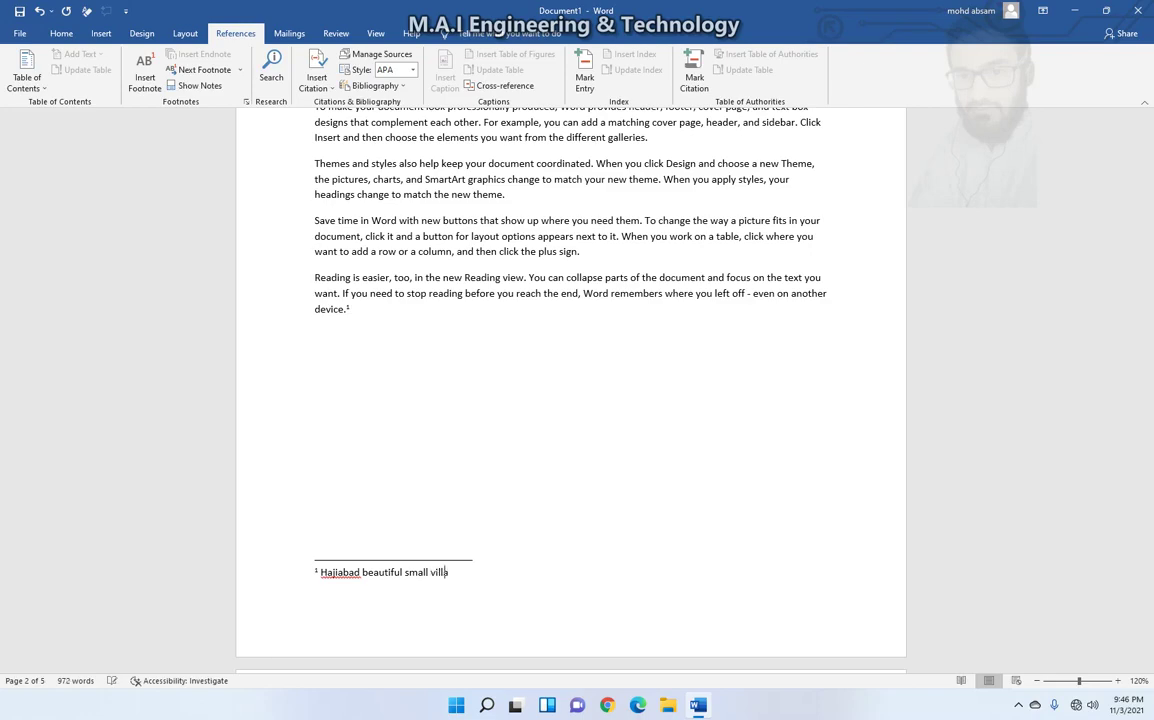
{"action": "left_click", "coordinate": [471, 432]}
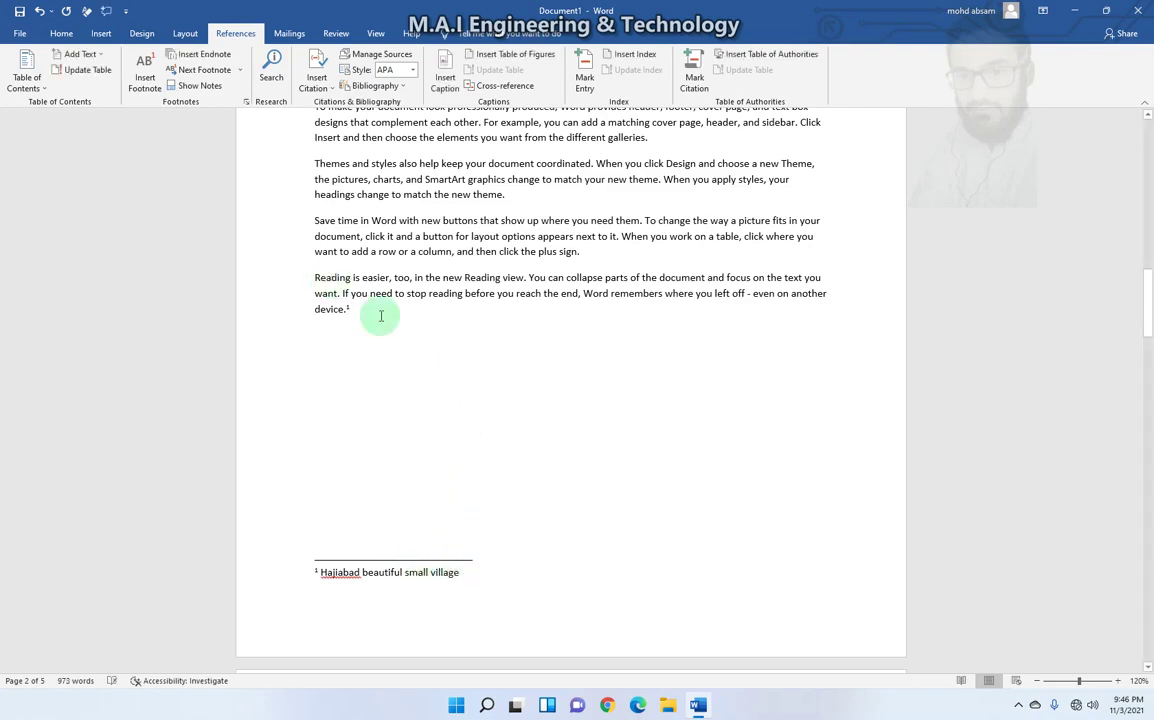
{"action": "scroll", "coordinate": [400, 380], "scroll_direction": "down", "scroll_amount": 2}
{"action": "left_click", "coordinate": [419, 454]}
{"action": "double_click", "coordinate": [419, 487]}
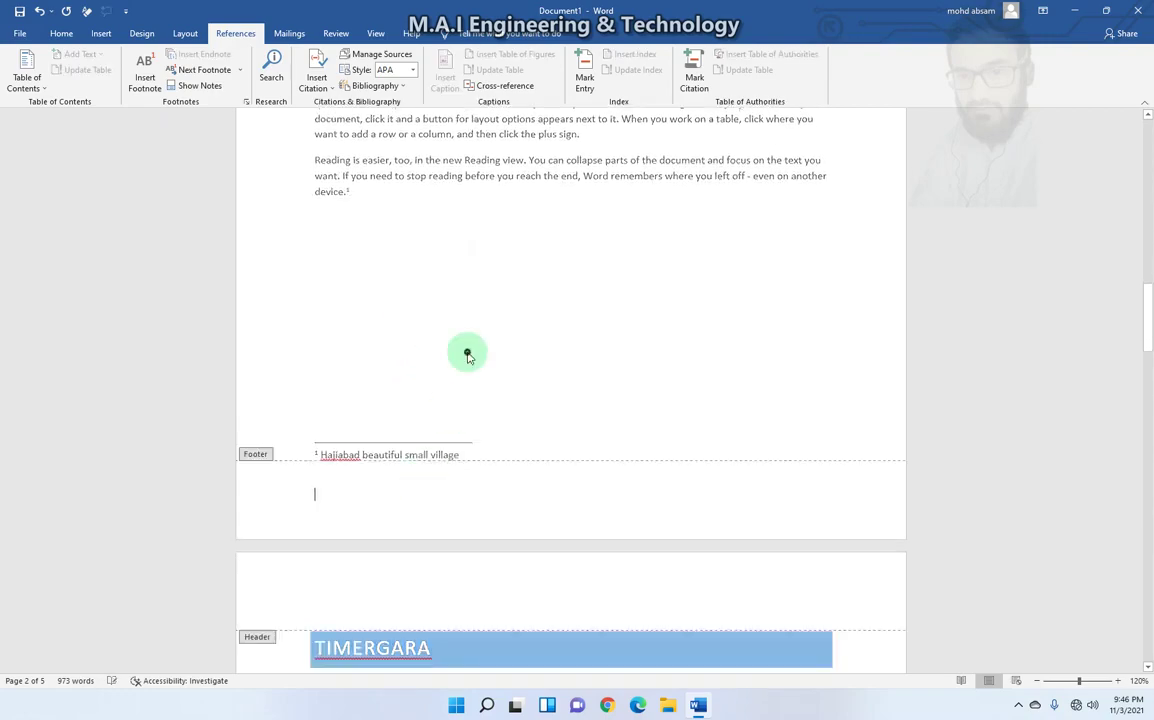
{"action": "double_click", "coordinate": [399, 353]}
{"action": "scroll", "coordinate": [399, 330], "scroll_direction": "up", "scroll_amount": 4}
{"action": "scroll", "coordinate": [419, 266], "scroll_direction": "up", "scroll_amount": 5}
{"action": "double_click", "coordinate": [419, 266]}
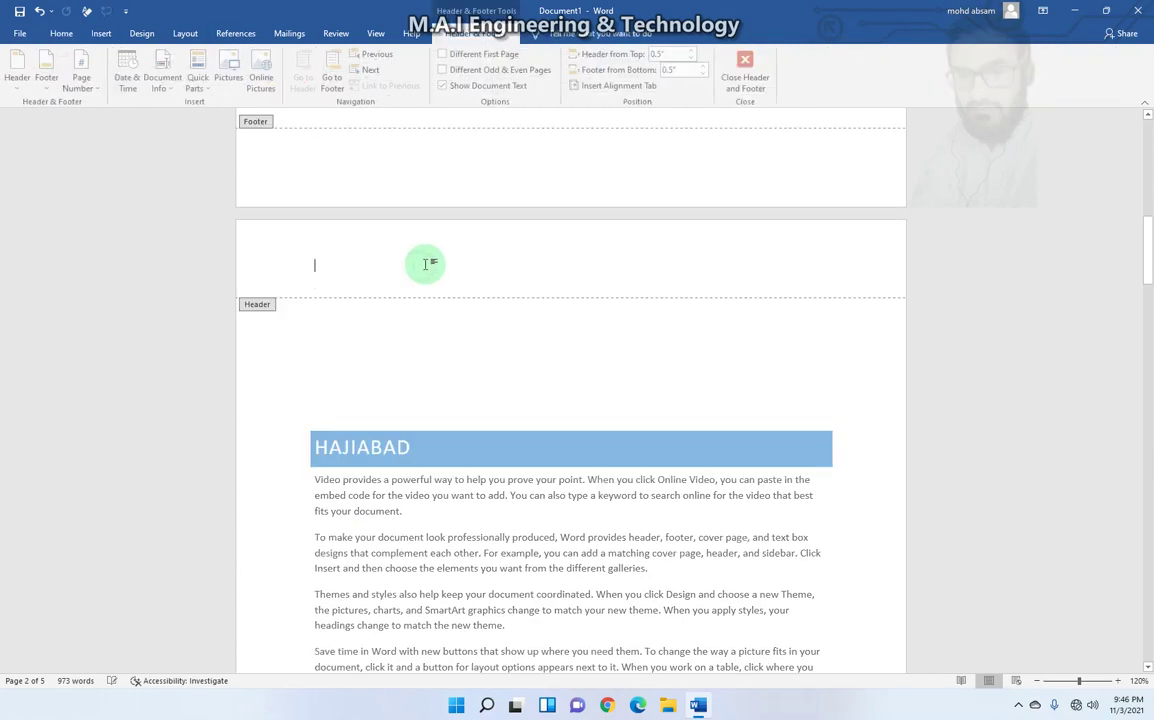
{"action": "double_click", "coordinate": [425, 314]}
{"action": "scroll", "coordinate": [426, 316], "scroll_direction": "down", "scroll_amount": 6}
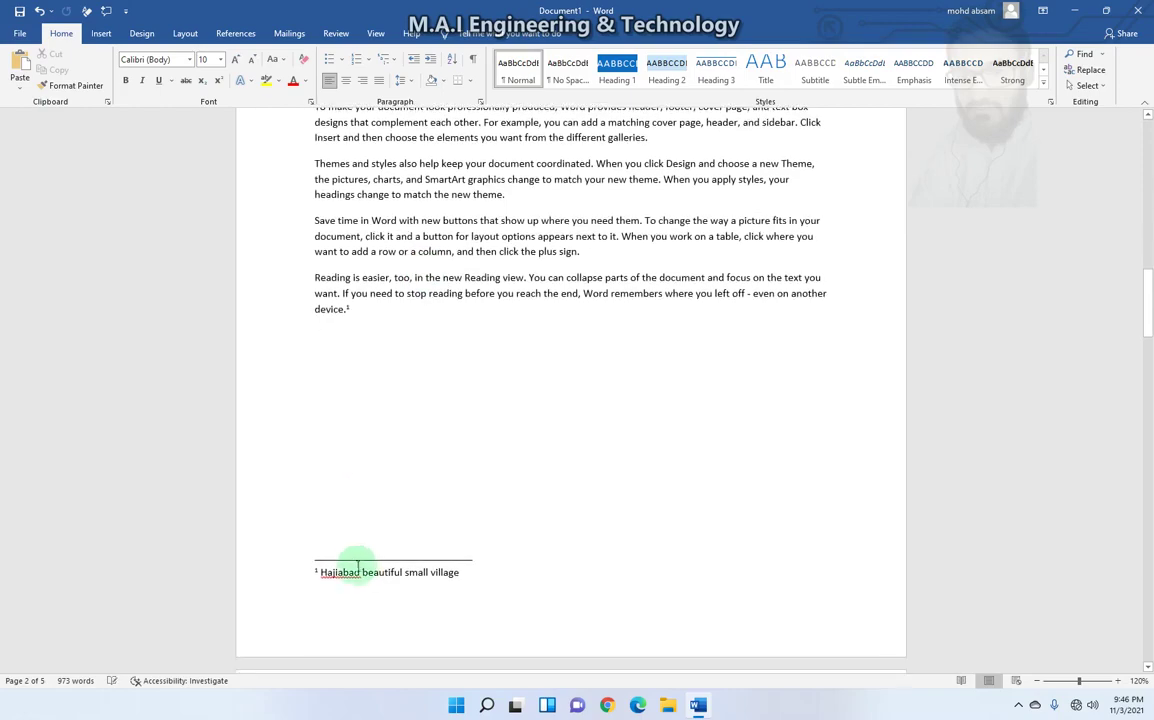
{"action": "scroll", "coordinate": [355, 560], "scroll_direction": "down", "scroll_amount": 2}
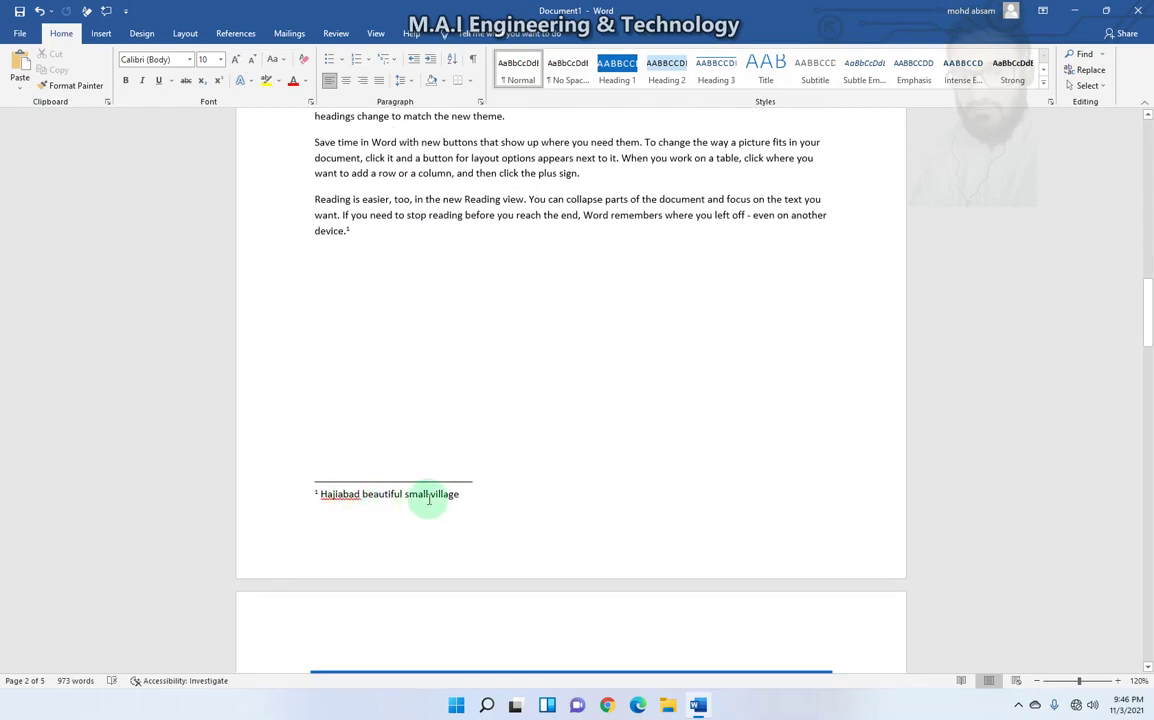
{"action": "scroll", "coordinate": [410, 430], "scroll_direction": "up", "scroll_amount": 4}
{"action": "scroll", "coordinate": [358, 320], "scroll_direction": "up", "scroll_amount": 2}
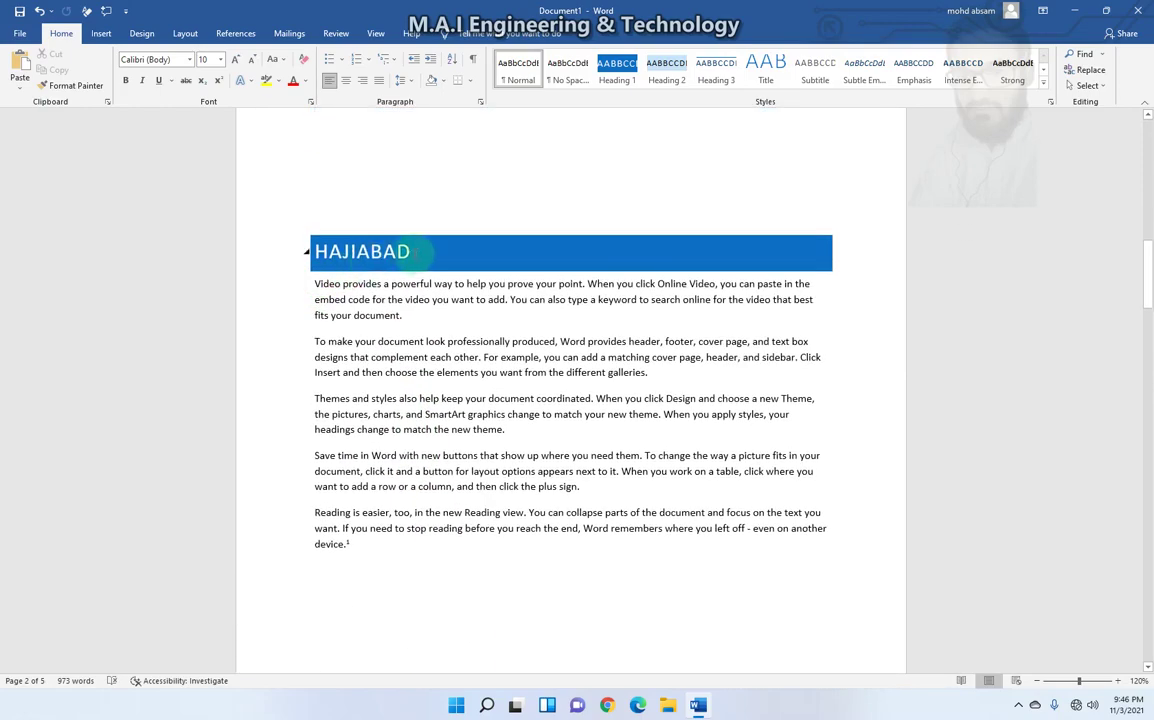
{"action": "left_click_drag", "start_coordinate": [410, 252], "coordinate": [305, 252]}
{"action": "left_click", "coordinate": [325, 252]}
{"action": "scroll", "coordinate": [375, 370], "scroll_direction": "down", "scroll_amount": 4}
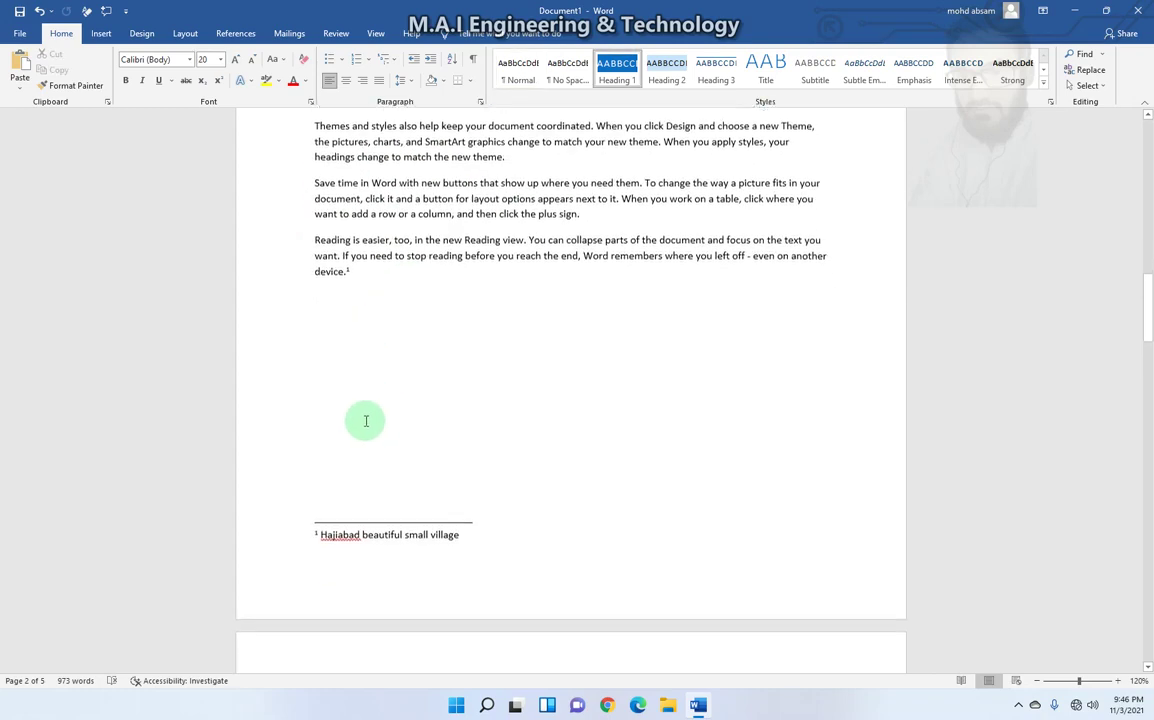
{"action": "left_click_drag", "start_coordinate": [465, 534], "coordinate": [320, 534]}
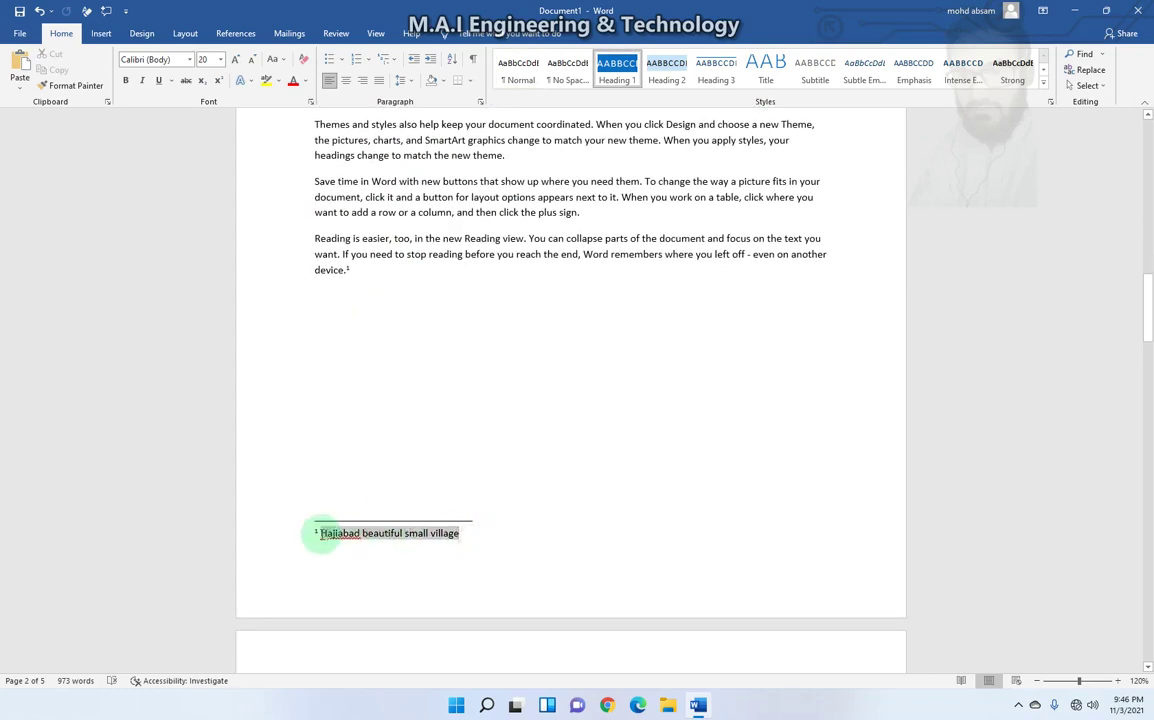
{"action": "left_click", "coordinate": [433, 533]}
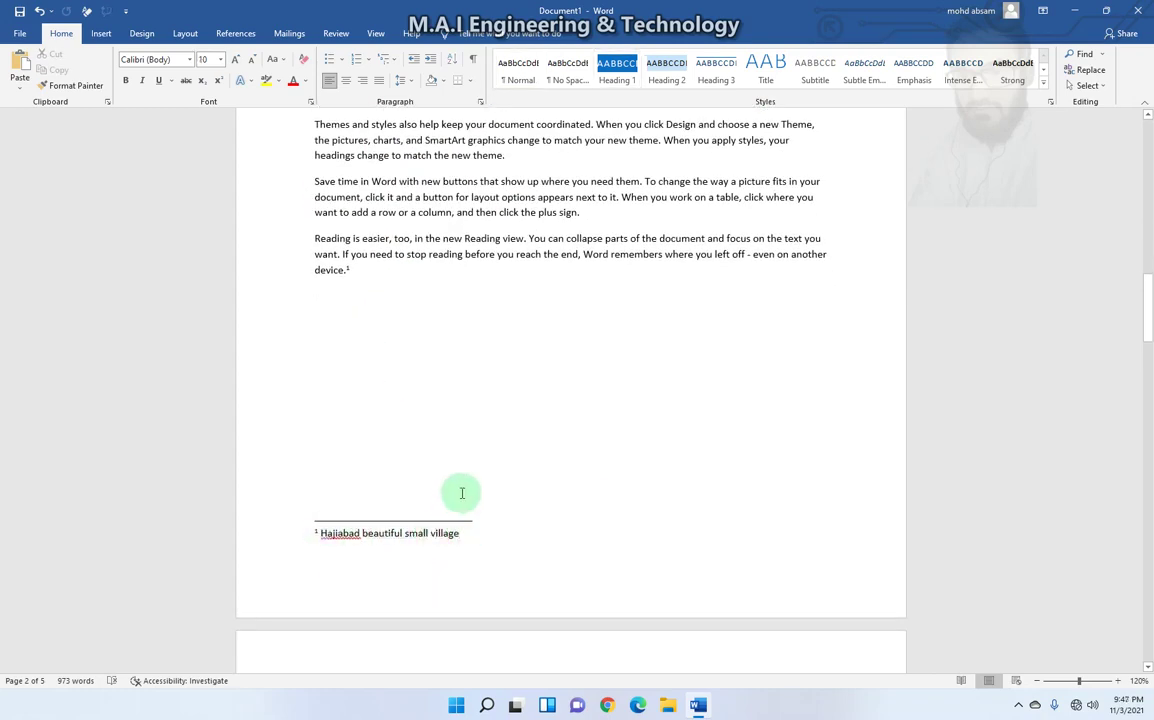
{"action": "scroll", "coordinate": [462, 493], "scroll_direction": "down", "scroll_amount": 2}
{"action": "scroll", "coordinate": [407, 381], "scroll_direction": "up", "scroll_amount": 1}
{"action": "scroll", "coordinate": [407, 381], "scroll_direction": "down", "scroll_amount": 6}
- Insert footnote 2 after 'device.' in the Timergara section reading 'Timergara is city'
{"action": "scroll", "coordinate": [410, 381], "scroll_direction": "down", "scroll_amount": 3}
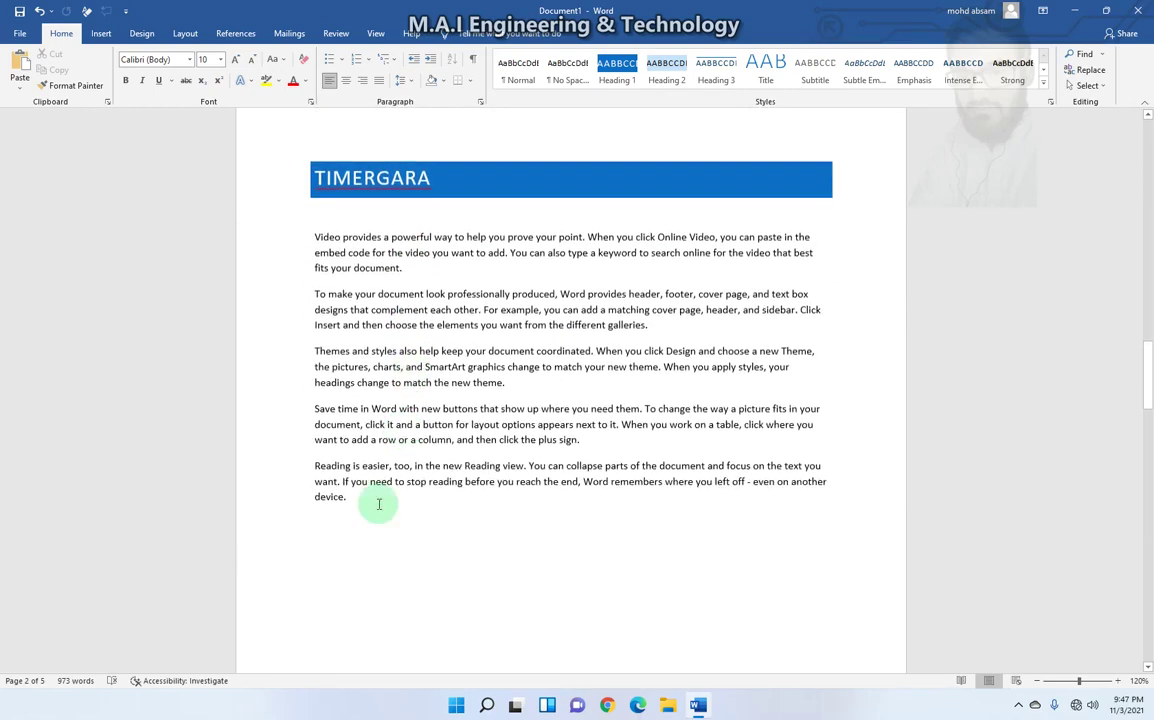
{"action": "left_click", "coordinate": [342, 496]}
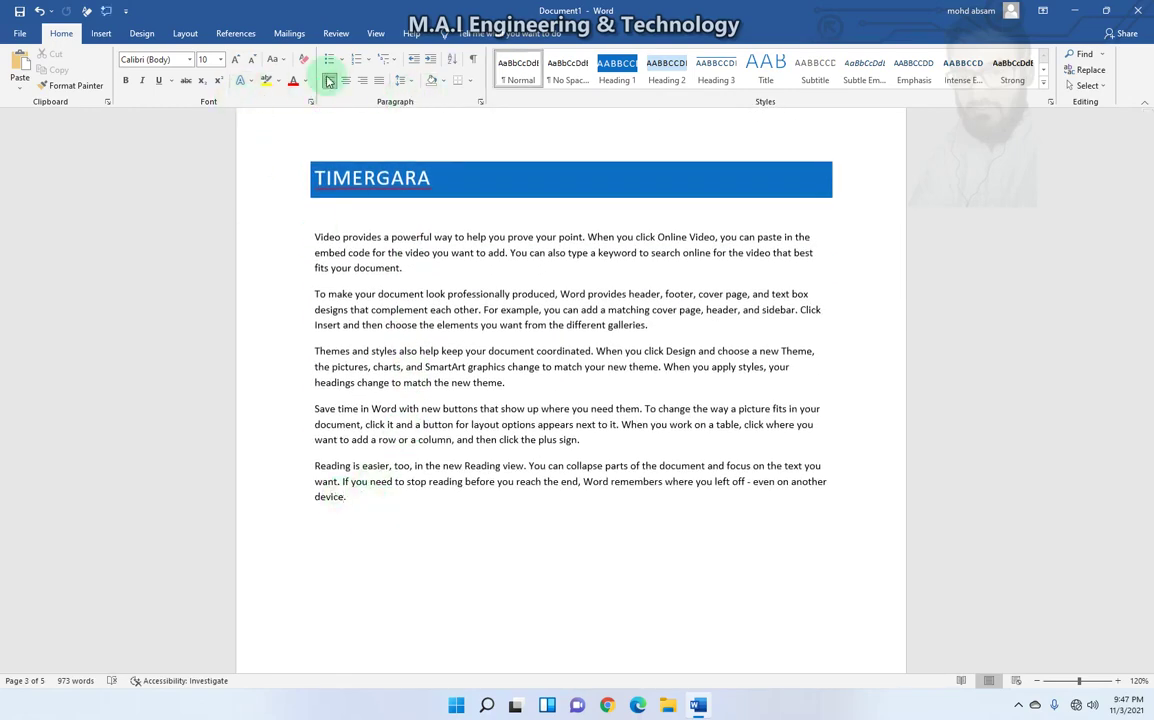
{"action": "left_click", "coordinate": [234, 34]}
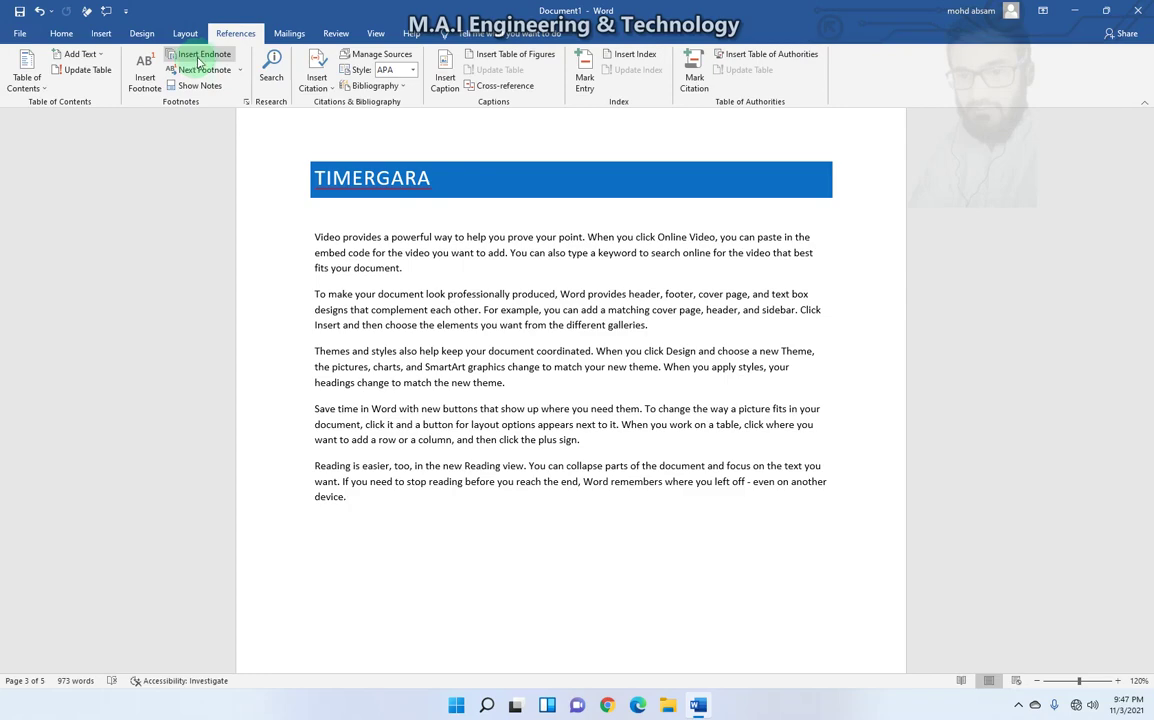
{"action": "left_click", "coordinate": [144, 72]}
{"action": "type", "text": "Timergara is citry"}
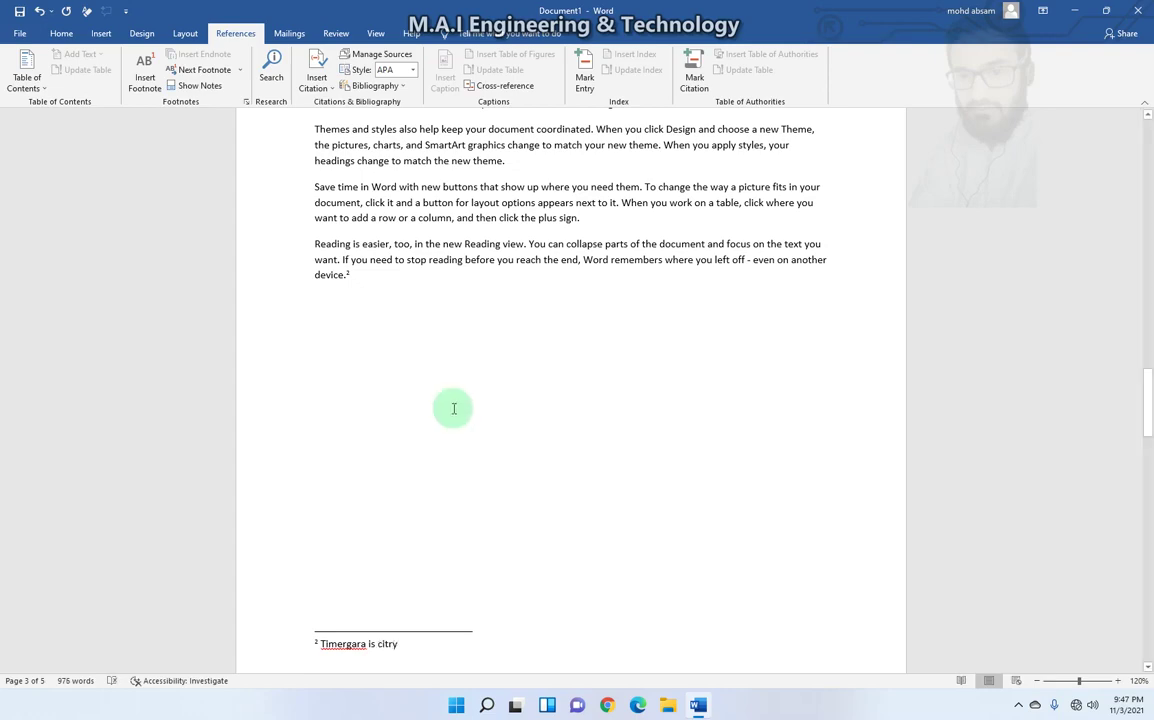
{"action": "key", "text": "BackSpace"}
{"action": "key", "text": "BackSpace"}
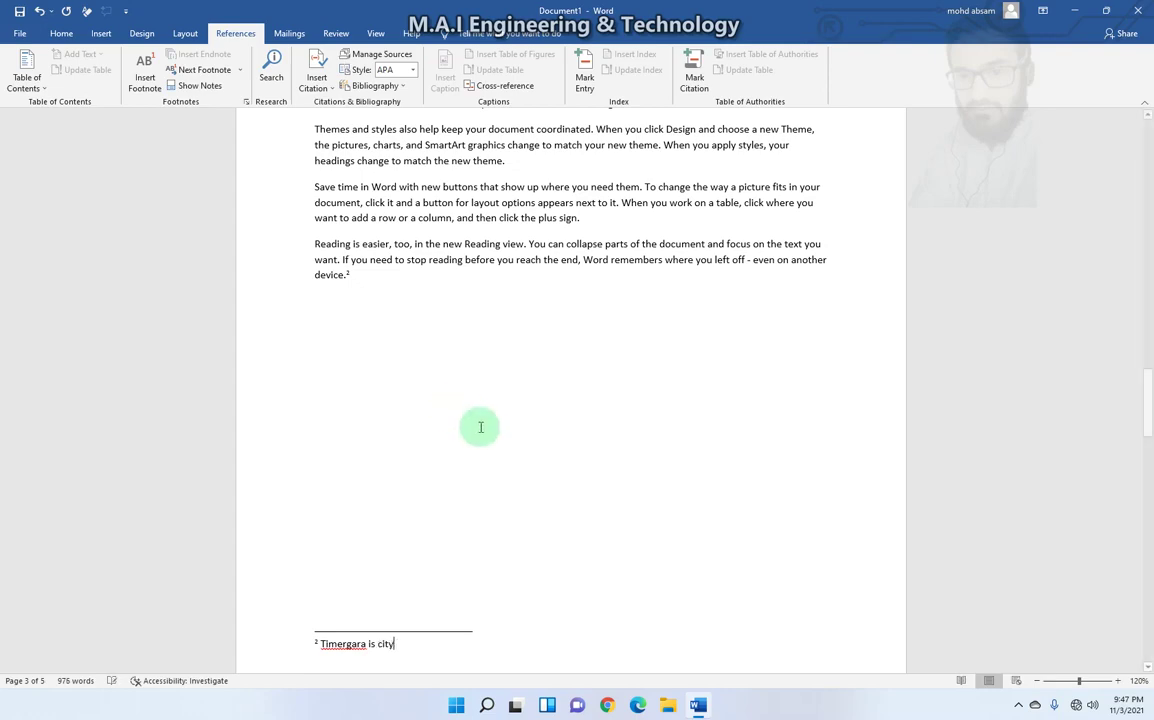
- Return to the Timergara text, then put the caret at the end of footnote 2
{"action": "left_click", "coordinate": [480, 427]}
{"action": "scroll", "coordinate": [465, 480], "scroll_direction": "up", "scroll_amount": 2}
{"action": "scroll", "coordinate": [400, 400], "scroll_direction": "up", "scroll_amount": 2}
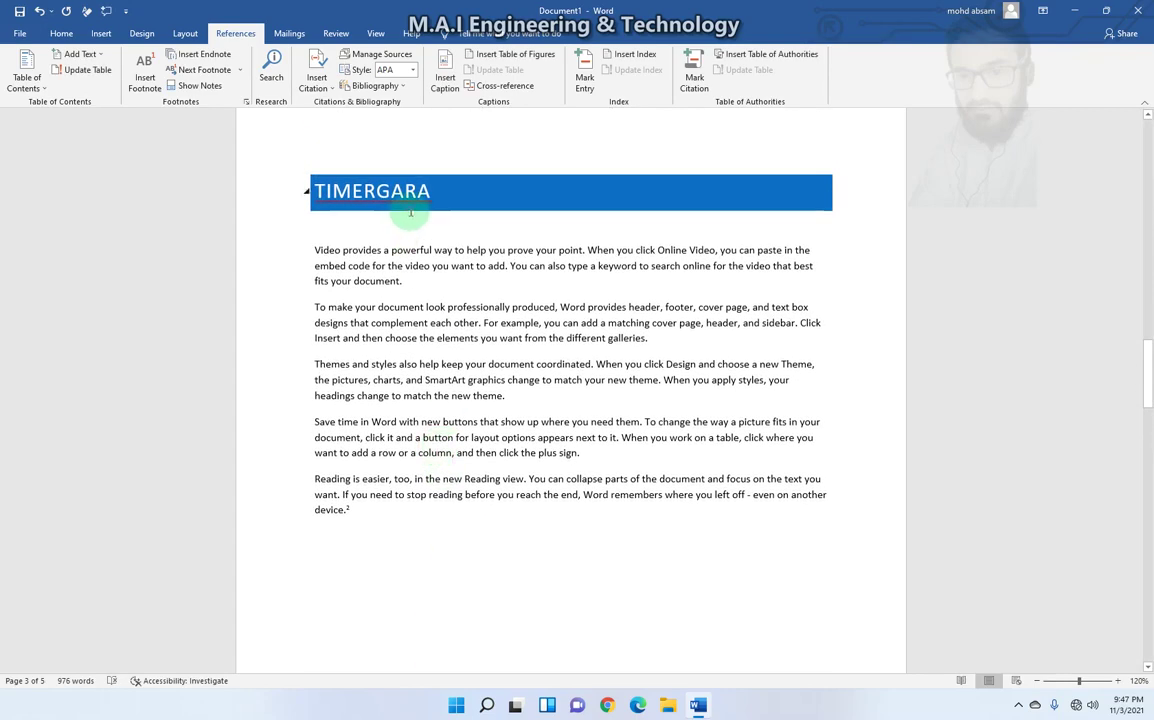
{"action": "scroll", "coordinate": [410, 212], "scroll_direction": "down", "scroll_amount": 5}
{"action": "left_click_drag", "start_coordinate": [399, 448], "coordinate": [342, 448]}
{"action": "left_click", "coordinate": [415, 448]}
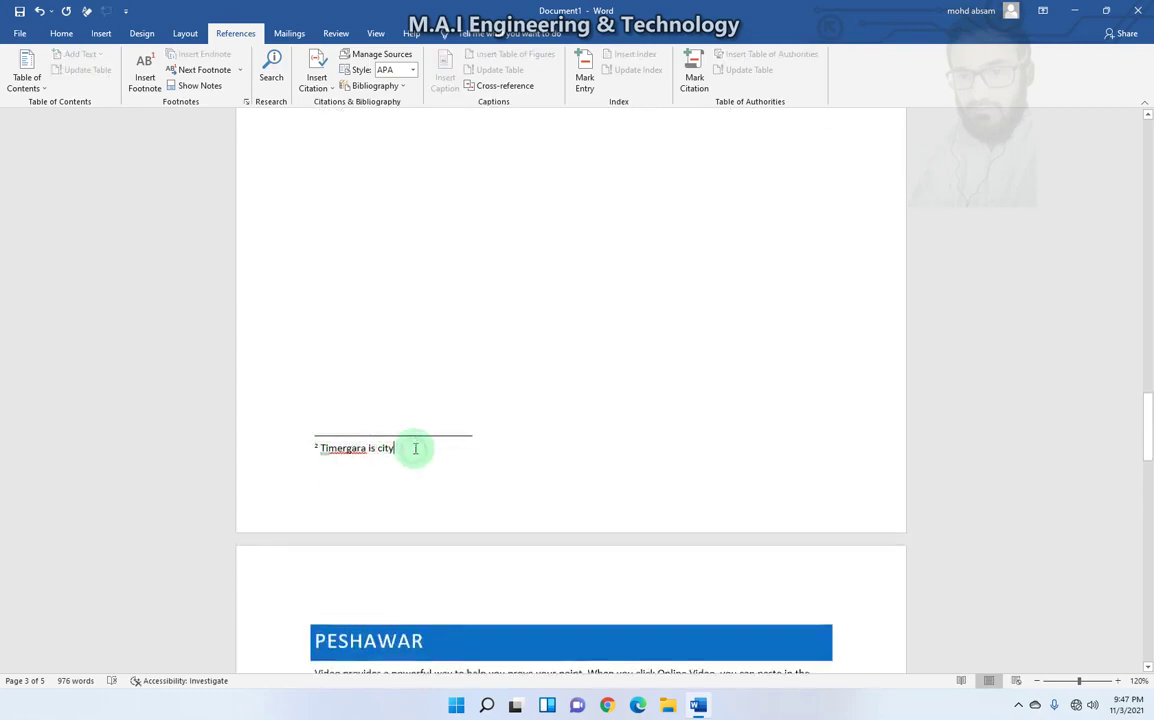
{"action": "scroll", "coordinate": [400, 435], "scroll_direction": "up", "scroll_amount": 10}
{"action": "scroll", "coordinate": [386, 424], "scroll_direction": "down", "scroll_amount": 4}
{"action": "scroll", "coordinate": [300, 330], "scroll_direction": "up", "scroll_amount": 2}
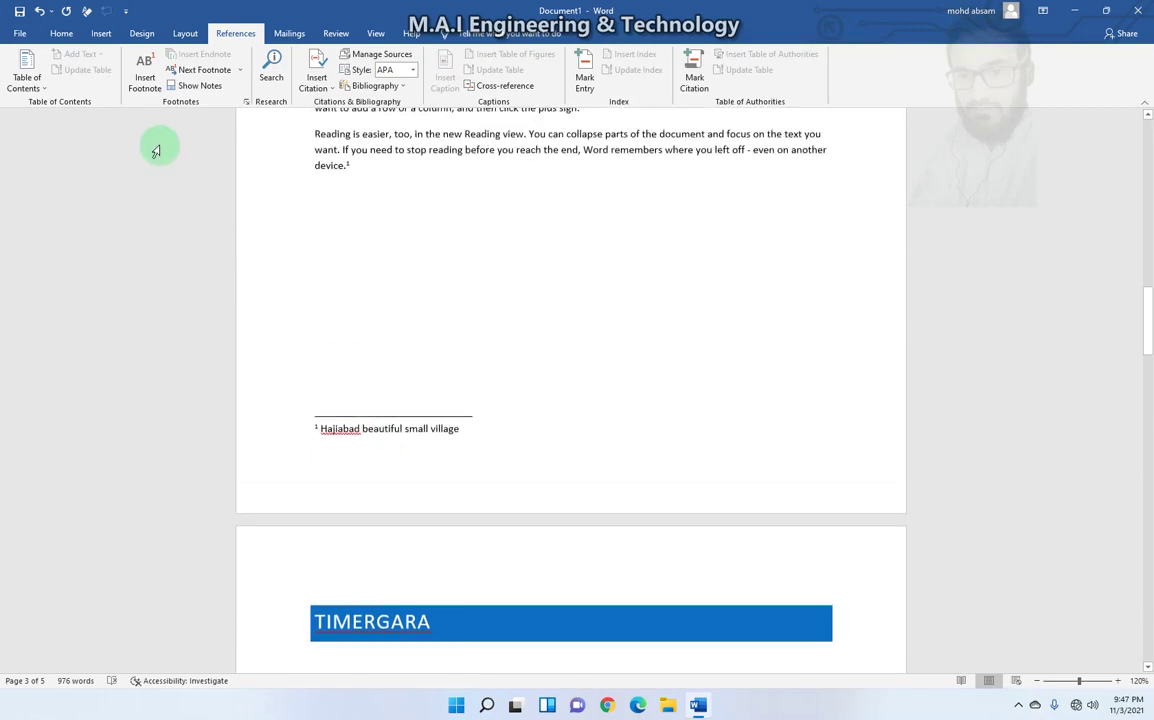
{"action": "left_click", "coordinate": [213, 90]}
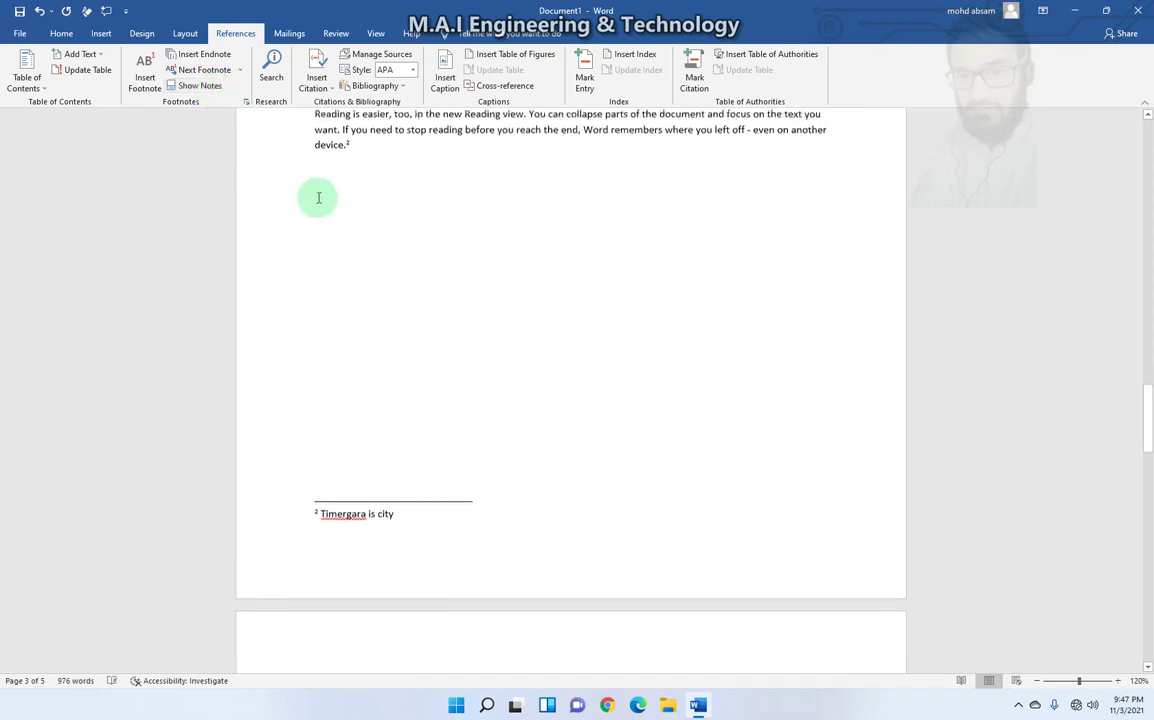
{"action": "left_click", "coordinate": [205, 86]}
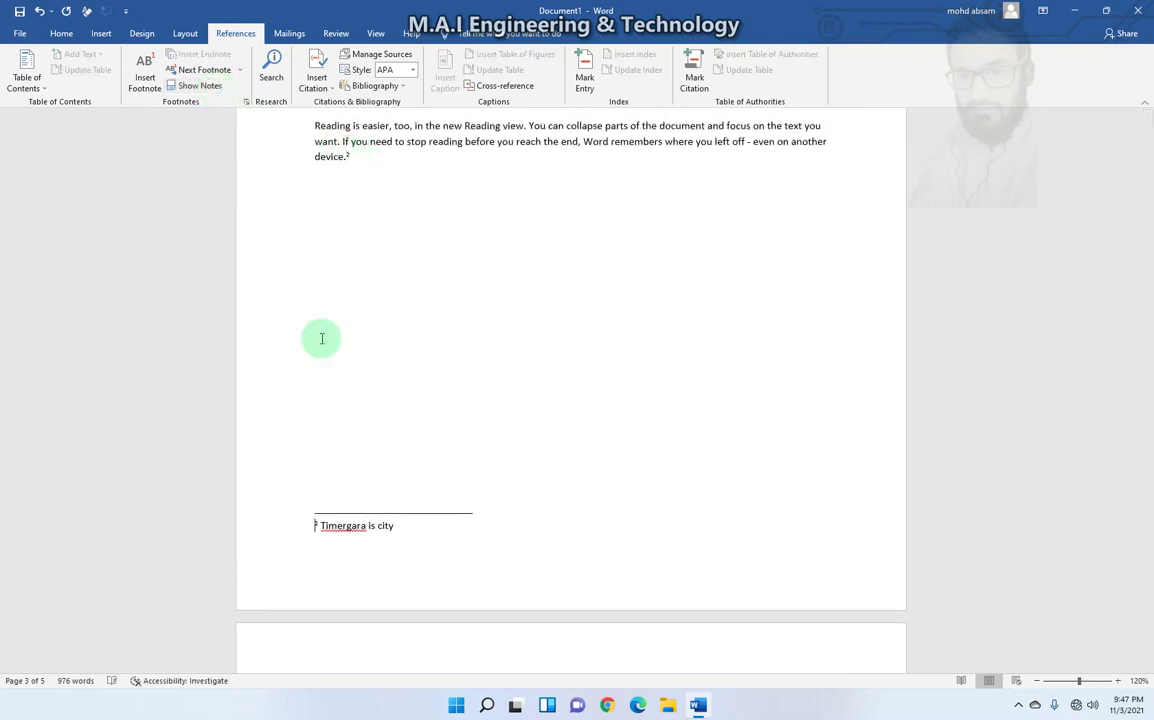
{"action": "left_click", "coordinate": [205, 87]}
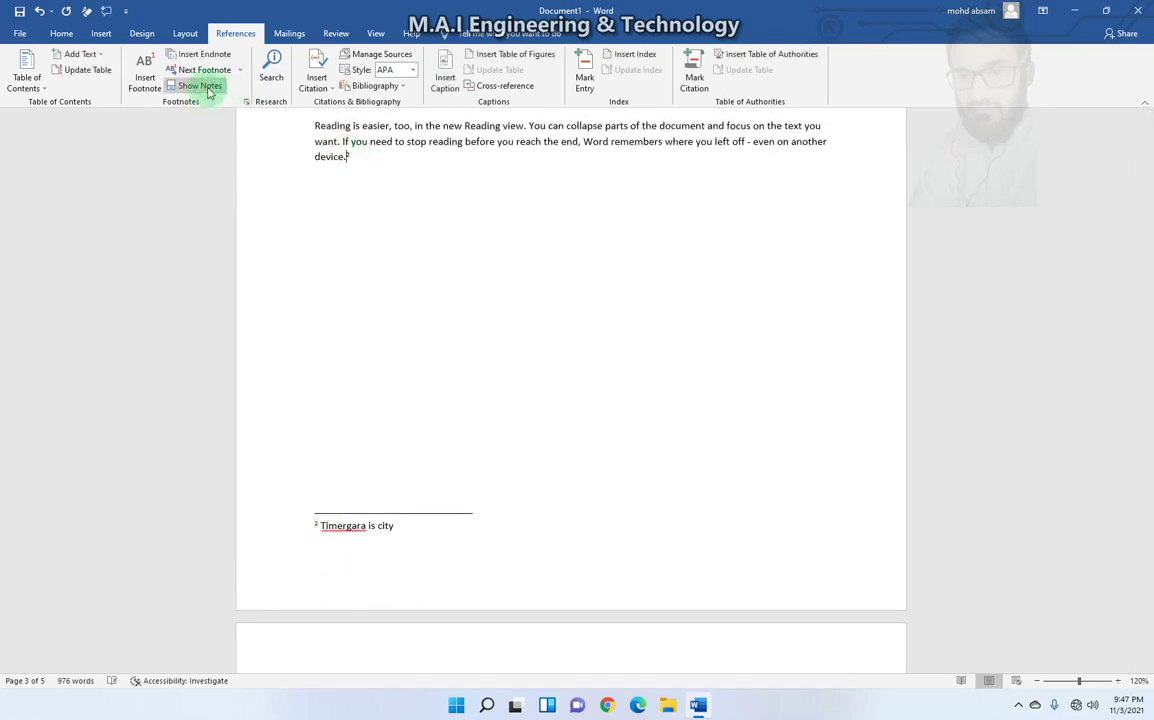
{"action": "left_click", "coordinate": [209, 90]}
{"action": "left_click", "coordinate": [209, 90]}
{"action": "scroll", "coordinate": [378, 196], "scroll_direction": "up", "scroll_amount": 2}
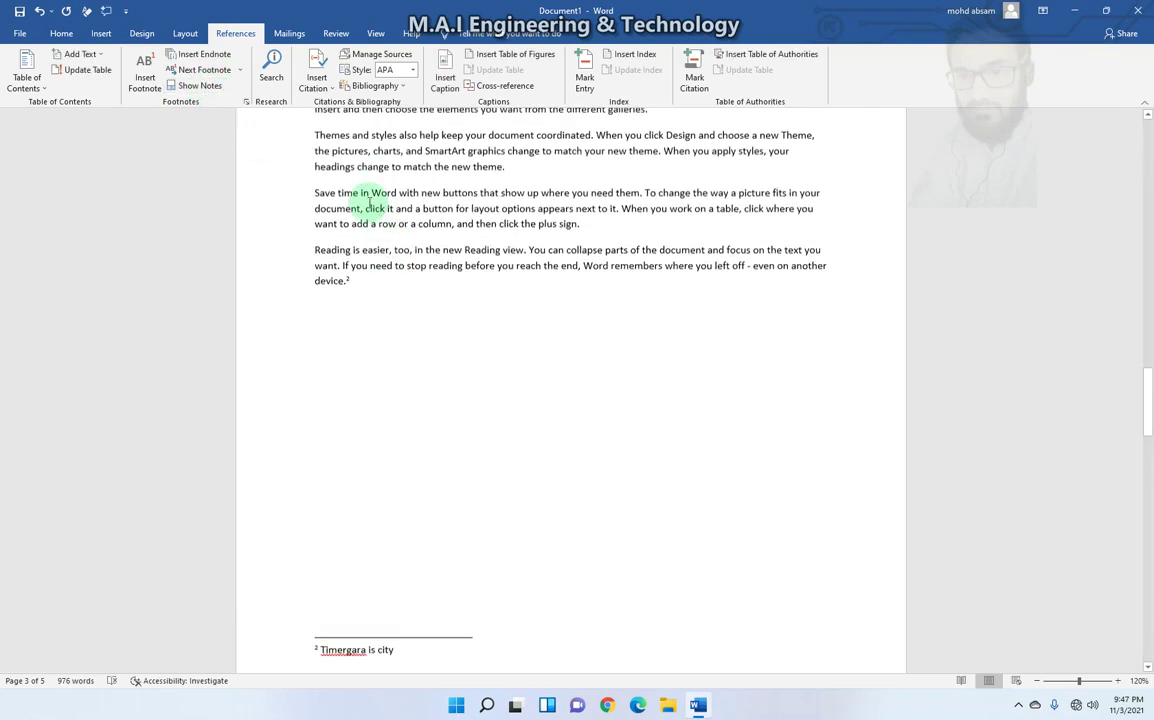
{"action": "scroll", "coordinate": [368, 276], "scroll_direction": "up", "scroll_amount": 2}
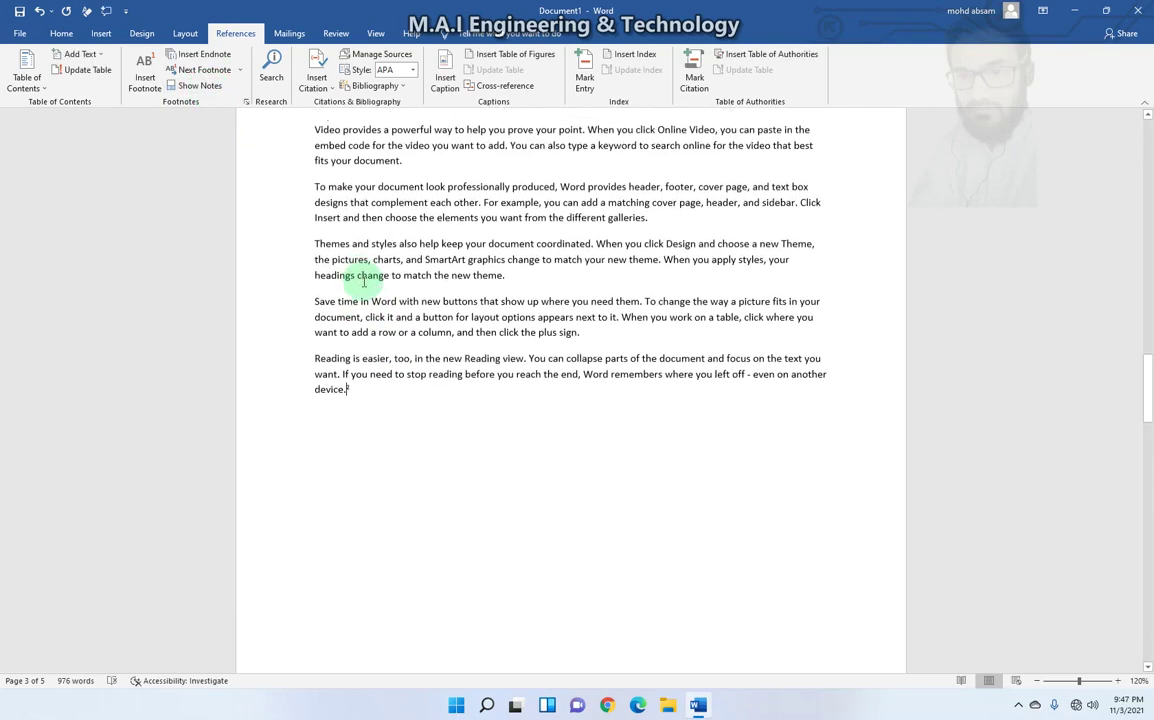
{"action": "left_click", "coordinate": [218, 72]}
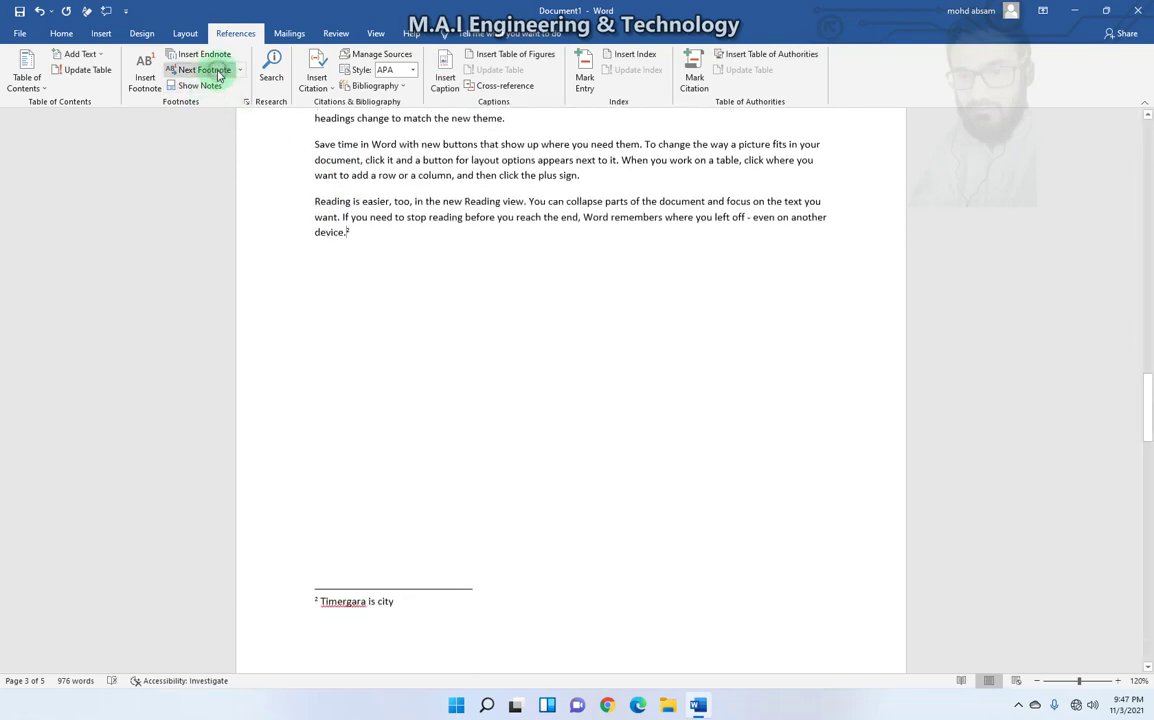
{"action": "left_click", "coordinate": [239, 70]}
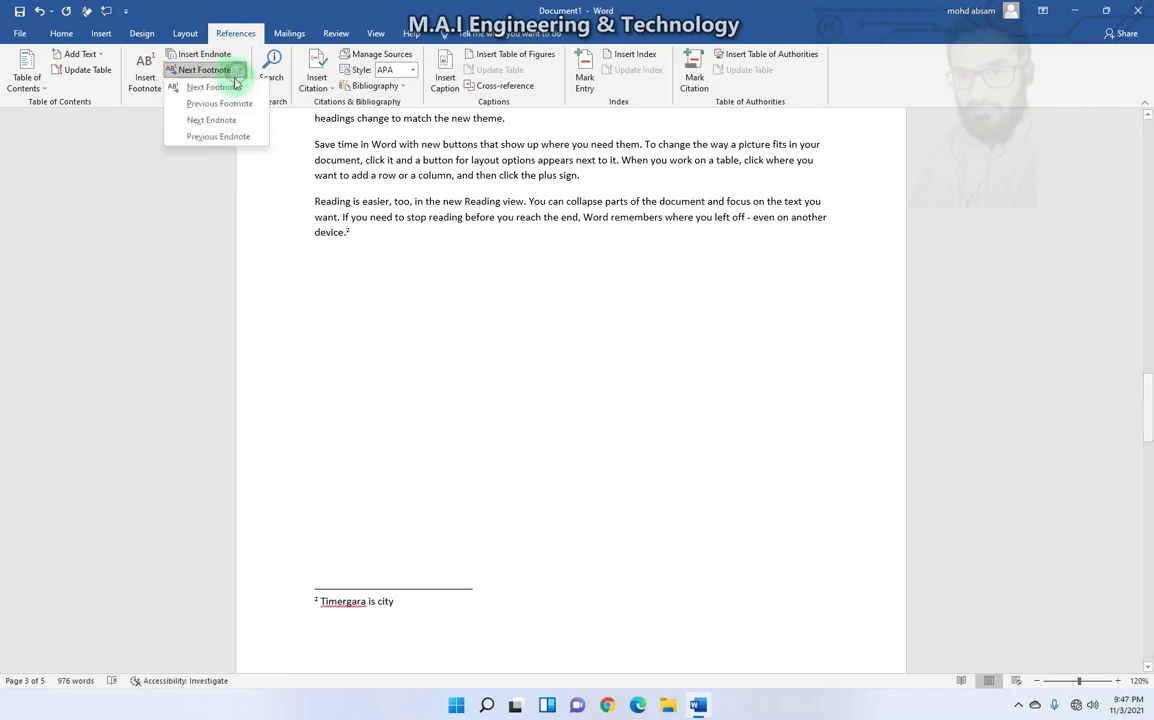
{"action": "left_click", "coordinate": [220, 103]}
{"action": "left_click", "coordinate": [239, 70]}
{"action": "left_click", "coordinate": [222, 117]}
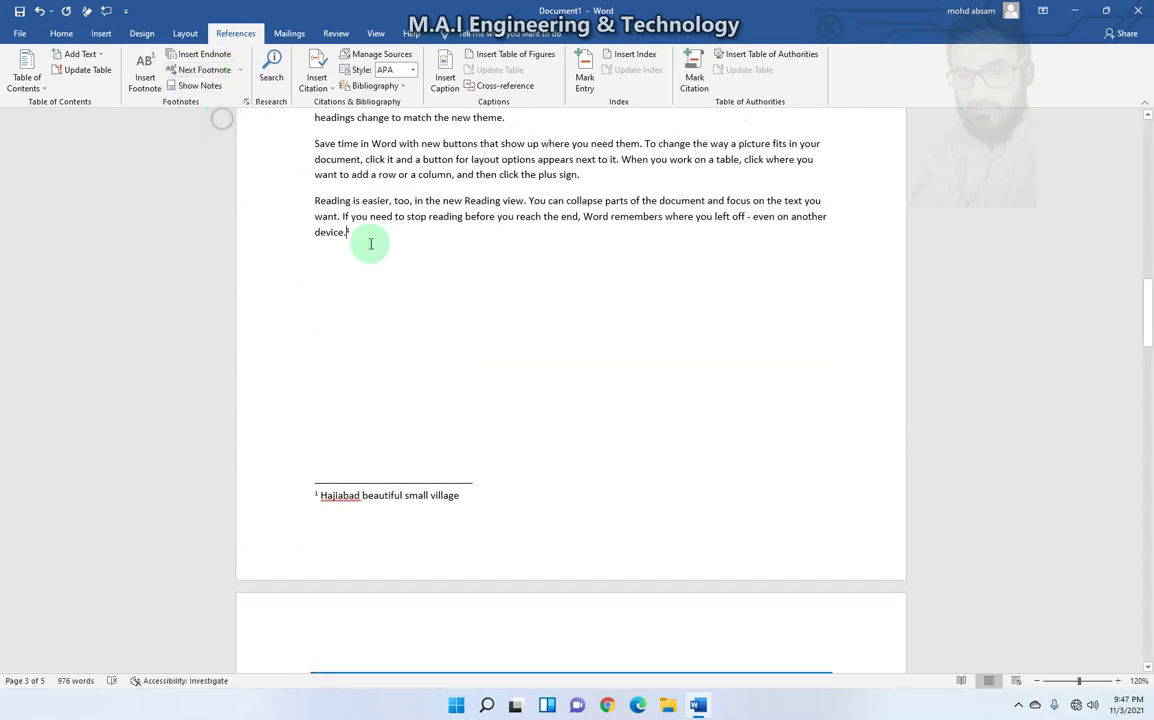
{"action": "scroll", "coordinate": [443, 300], "scroll_direction": "down", "scroll_amount": 3}
{"action": "scroll", "coordinate": [400, 306], "scroll_direction": "down", "scroll_amount": 5}
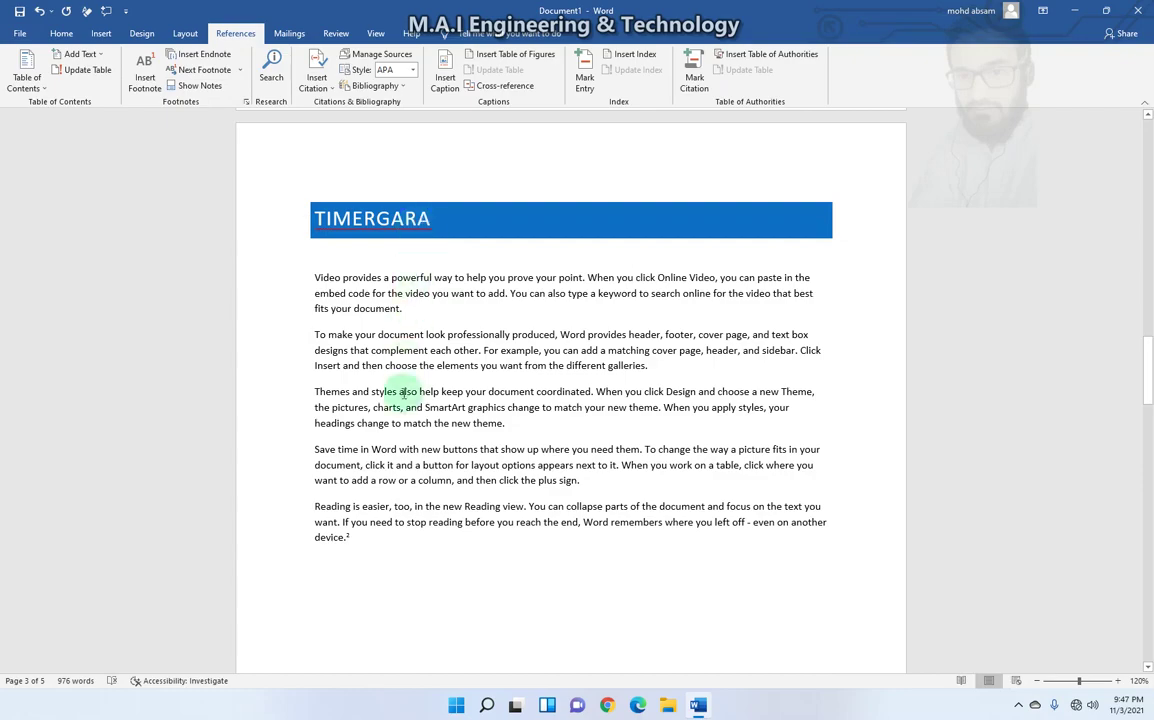
{"action": "scroll", "coordinate": [408, 394], "scroll_direction": "up", "scroll_amount": 5}
{"action": "scroll", "coordinate": [410, 396], "scroll_direction": "up", "scroll_amount": 3}
{"action": "left_click_drag", "start_coordinate": [460, 456], "coordinate": [328, 454]}
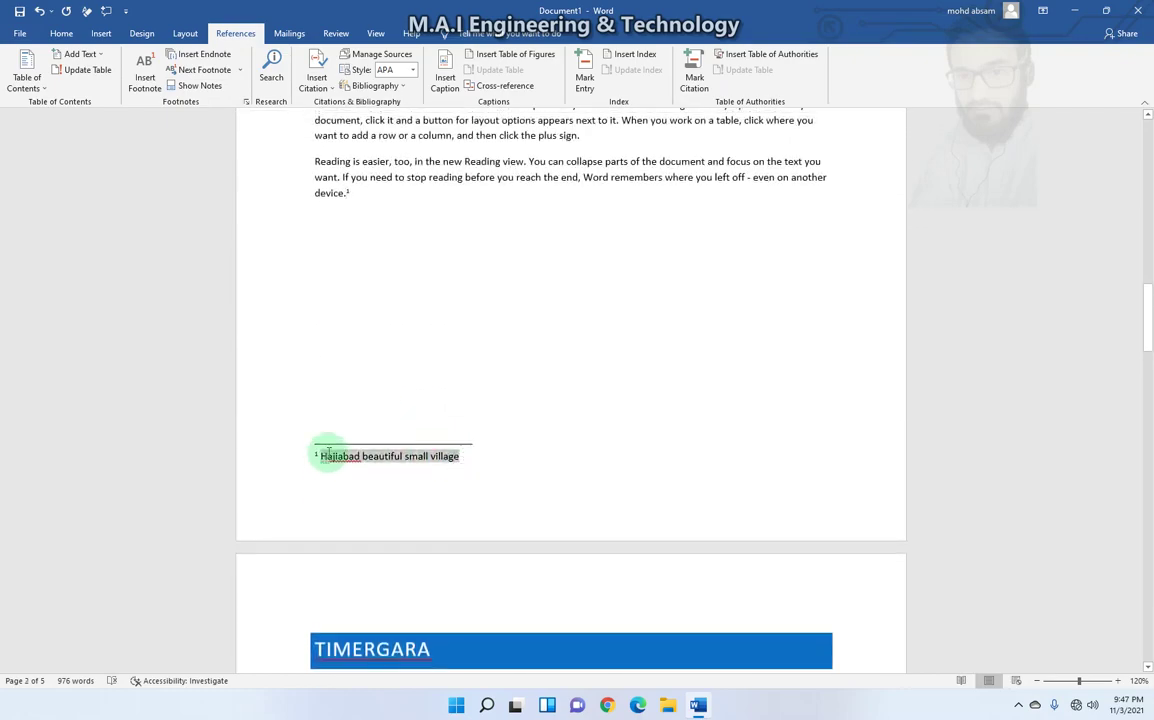
{"action": "scroll", "coordinate": [350, 350], "scroll_direction": "up", "scroll_amount": 5}
{"action": "scroll", "coordinate": [430, 450], "scroll_direction": "down", "scroll_amount": 4}
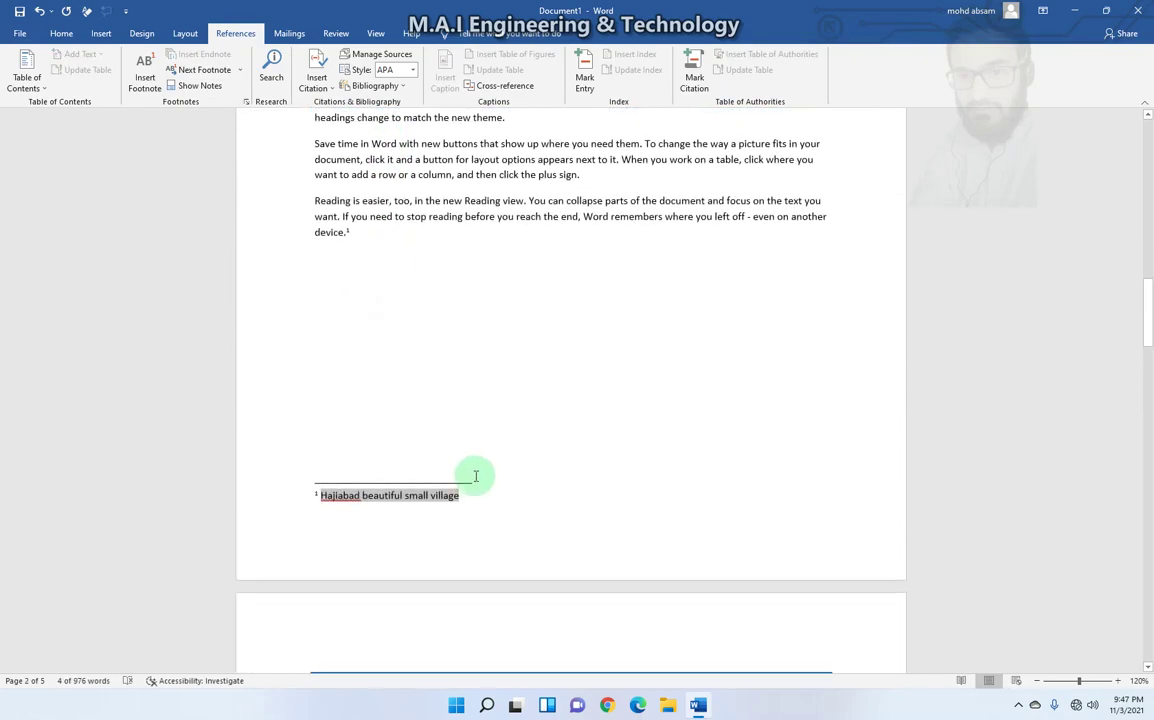
{"action": "scroll", "coordinate": [440, 394], "scroll_direction": "up", "scroll_amount": 3}
{"action": "scroll", "coordinate": [438, 368], "scroll_direction": "up", "scroll_amount": 4}
{"action": "scroll", "coordinate": [434, 365], "scroll_direction": "up", "scroll_amount": 5}
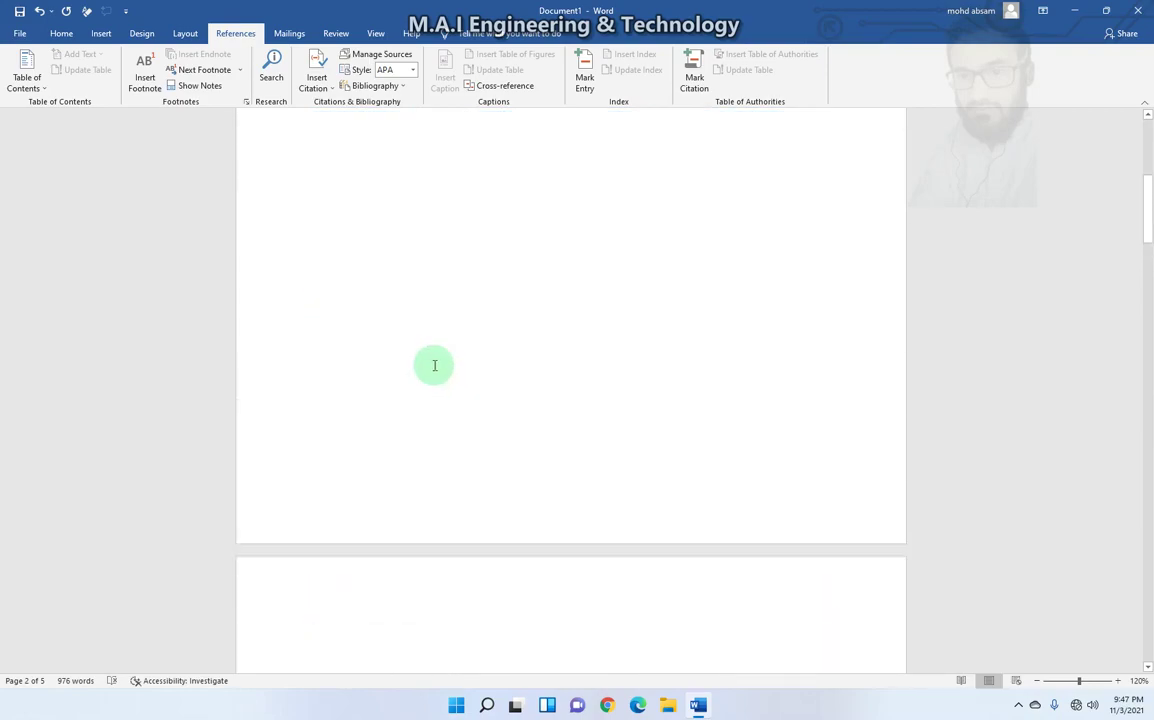
{"action": "scroll", "coordinate": [434, 365], "scroll_direction": "up", "scroll_amount": 10}
{"action": "scroll", "coordinate": [337, 248], "scroll_direction": "down", "scroll_amount": 3}
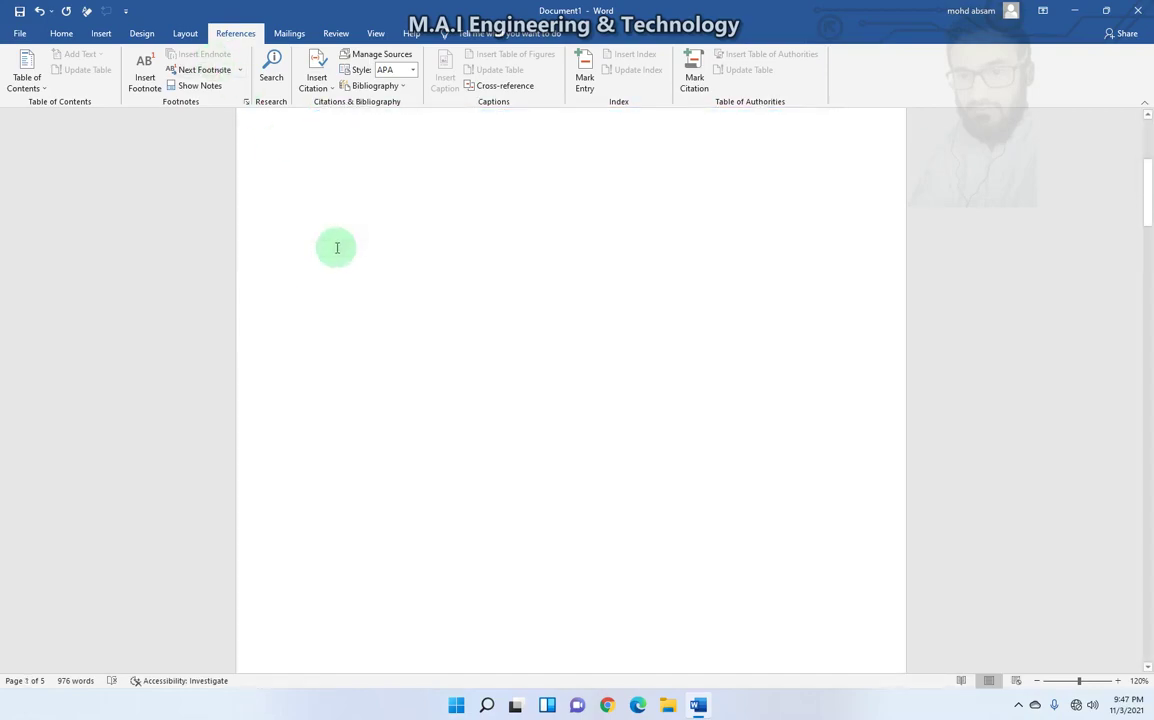
{"action": "scroll", "coordinate": [337, 248], "scroll_direction": "down", "scroll_amount": 2}
{"action": "left_click", "coordinate": [363, 360]}
{"action": "scroll", "coordinate": [368, 350], "scroll_direction": "down", "scroll_amount": 3}
{"action": "scroll", "coordinate": [368, 350], "scroll_direction": "down", "scroll_amount": 4}
{"action": "scroll", "coordinate": [374, 352], "scroll_direction": "up", "scroll_amount": 4}
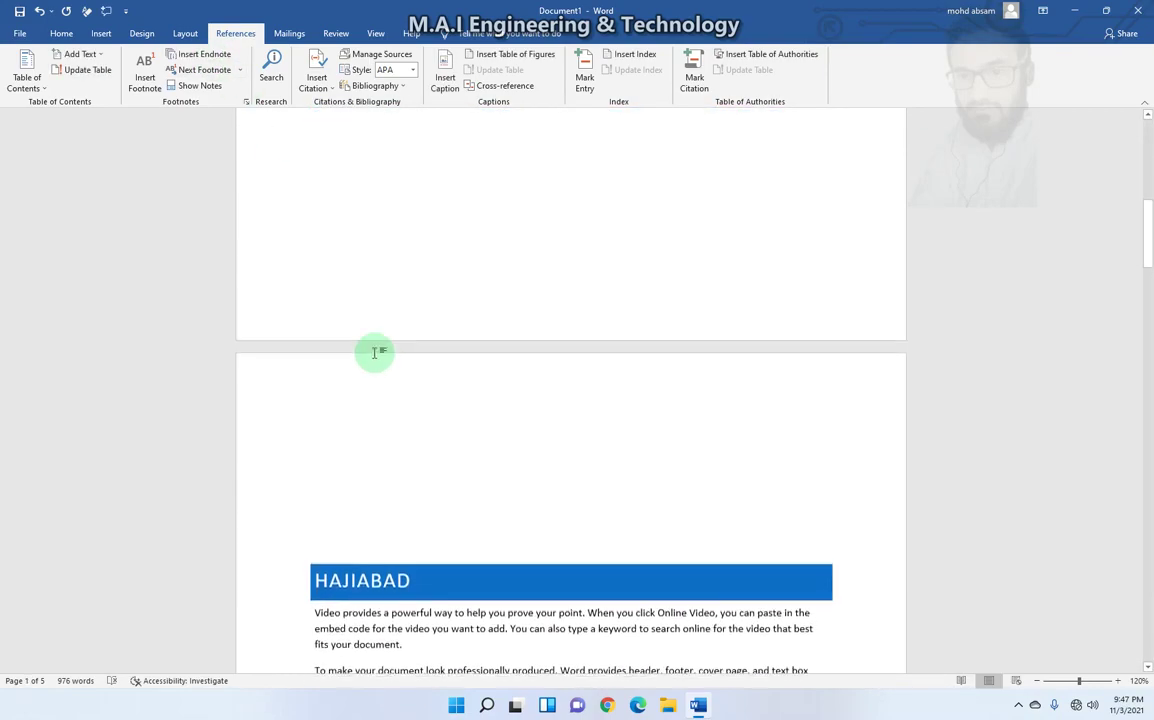
{"action": "scroll", "coordinate": [374, 352], "scroll_direction": "up", "scroll_amount": 3}
{"action": "scroll", "coordinate": [374, 352], "scroll_direction": "up", "scroll_amount": 2}
{"action": "scroll", "coordinate": [390, 346], "scroll_direction": "up", "scroll_amount": 5}
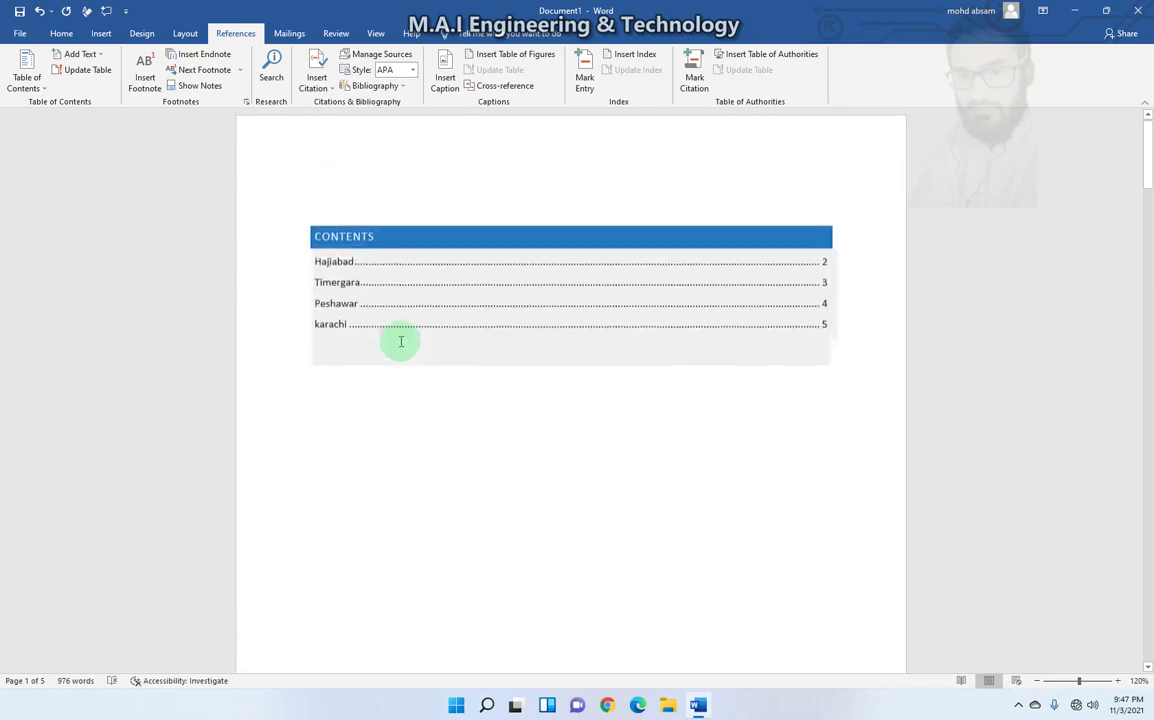
{"action": "scroll", "coordinate": [400, 342], "scroll_direction": "up", "scroll_amount": 1}
{"action": "left_click", "coordinate": [390, 410]}
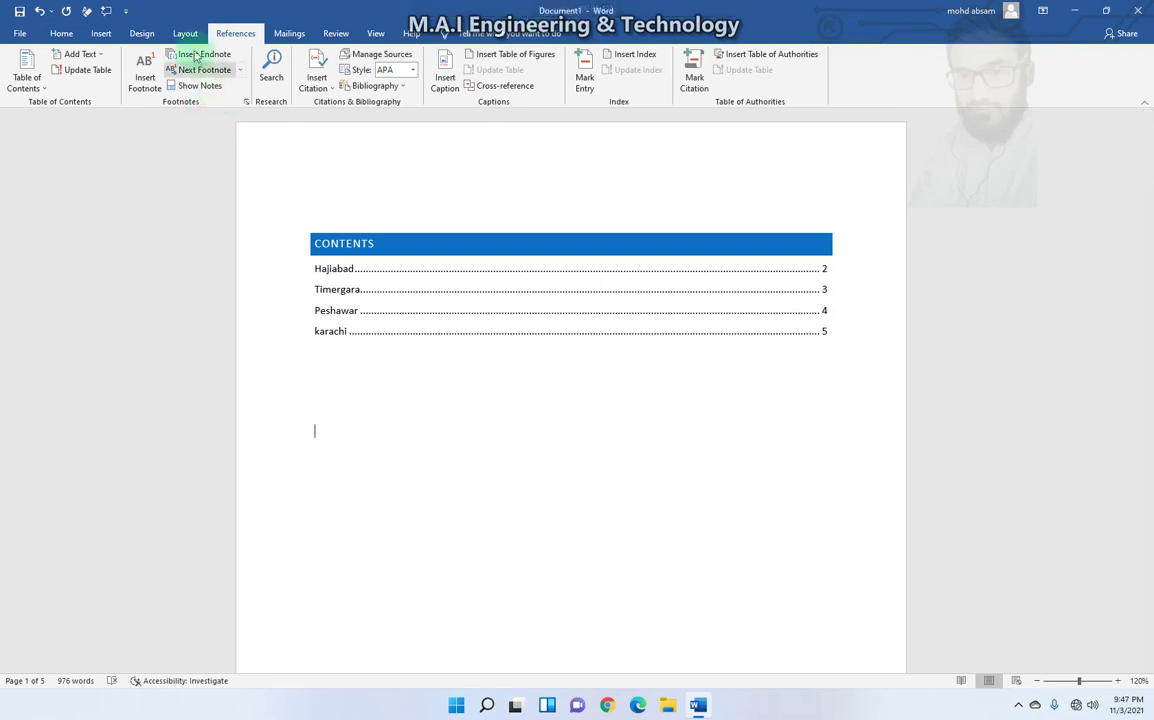
{"action": "scroll", "coordinate": [420, 342], "scroll_direction": "down", "scroll_amount": 2}
{"action": "scroll", "coordinate": [412, 330], "scroll_direction": "down", "scroll_amount": 1}
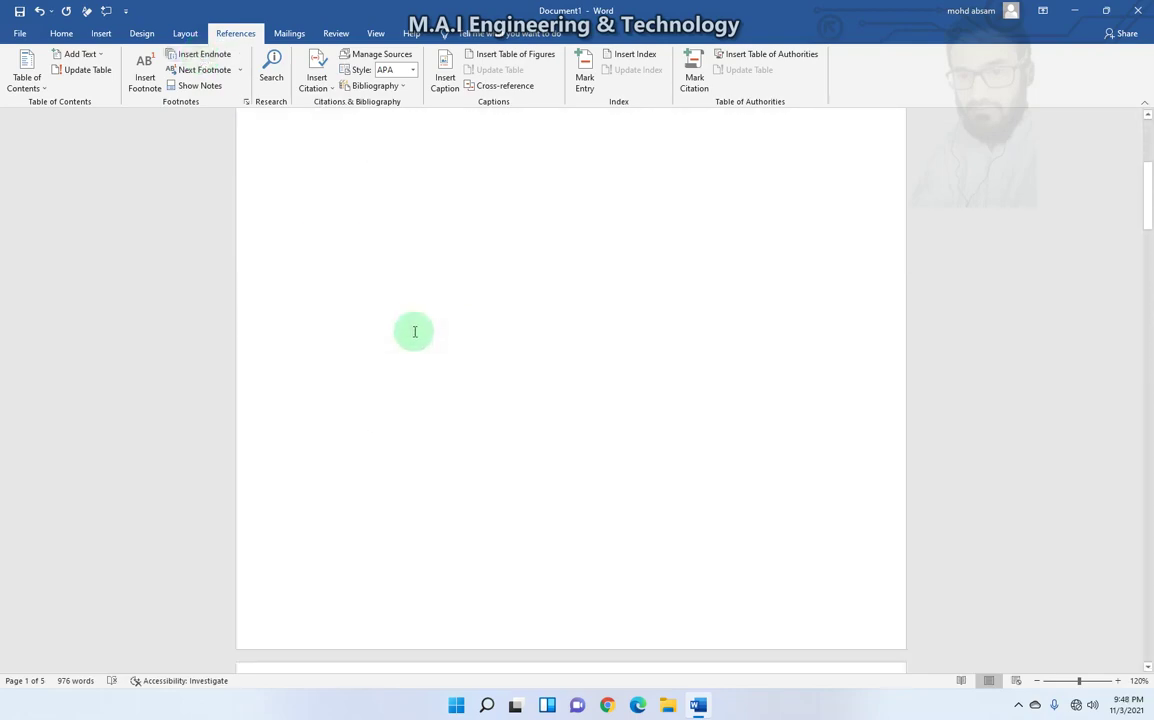
{"action": "scroll", "coordinate": [412, 330], "scroll_direction": "down", "scroll_amount": 4}
- Add an endnote at the end of the document reading 'The End'
{"action": "scroll", "coordinate": [412, 330], "scroll_direction": "down", "scroll_amount": 2}
{"action": "left_click", "coordinate": [200, 54]}
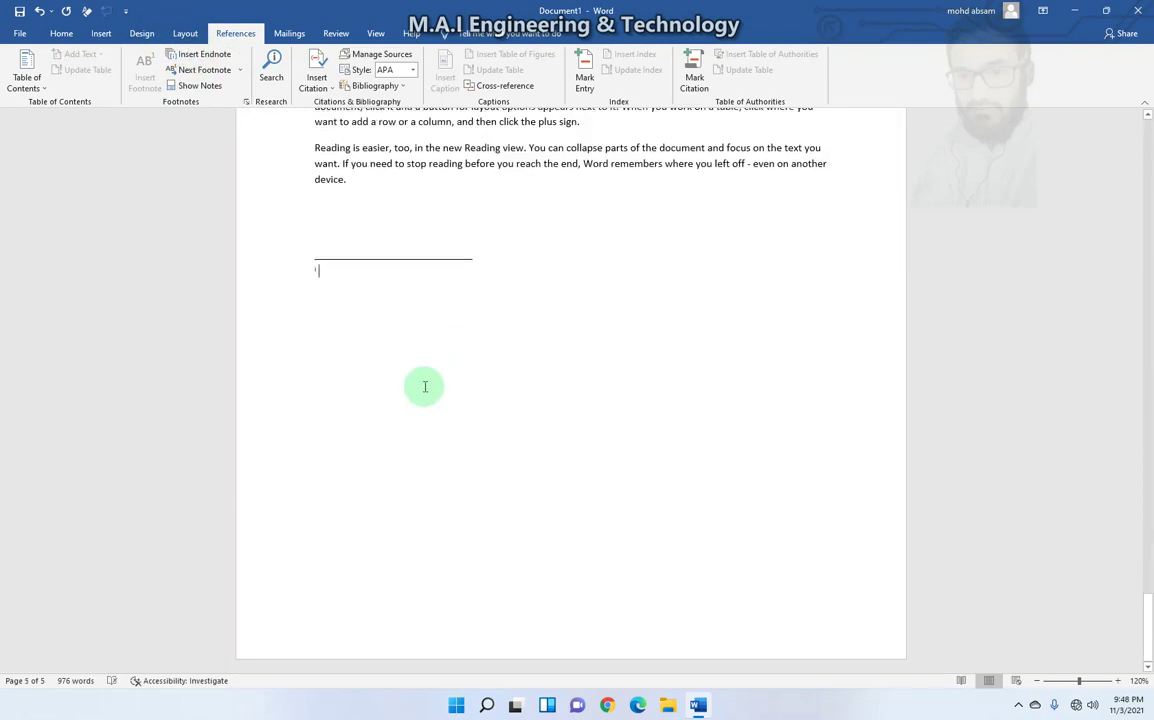
{"action": "scroll", "coordinate": [430, 384], "scroll_direction": "up", "scroll_amount": 1}
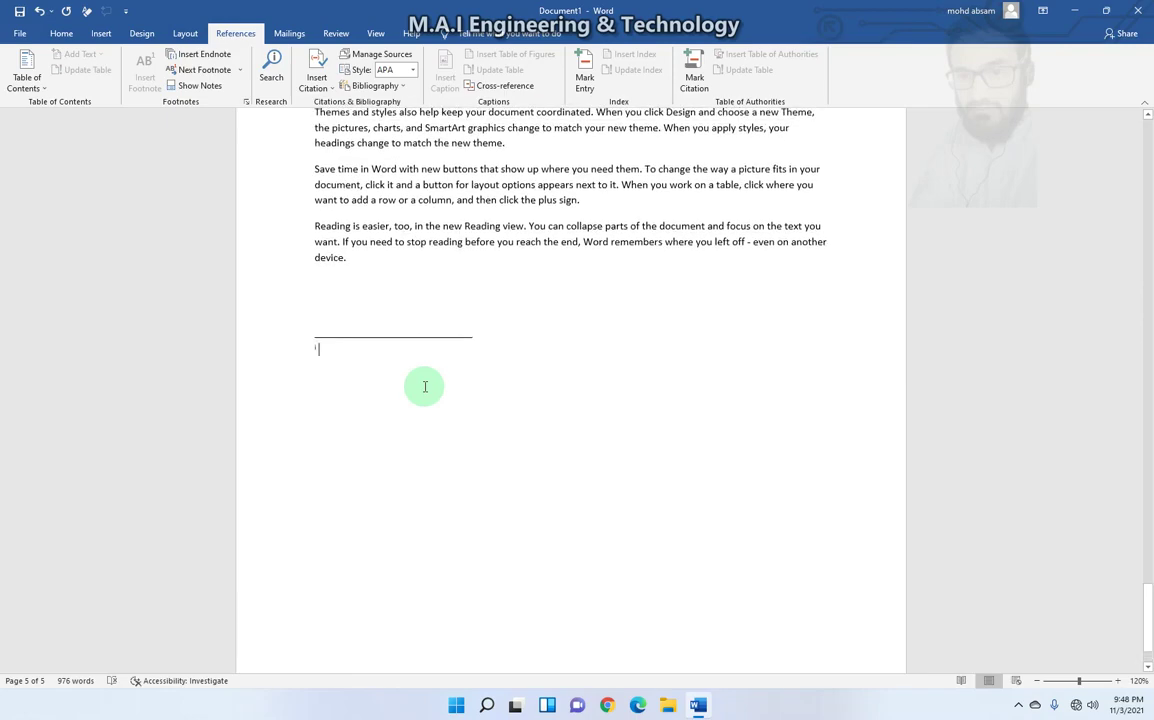
{"action": "type", "text": "My"}
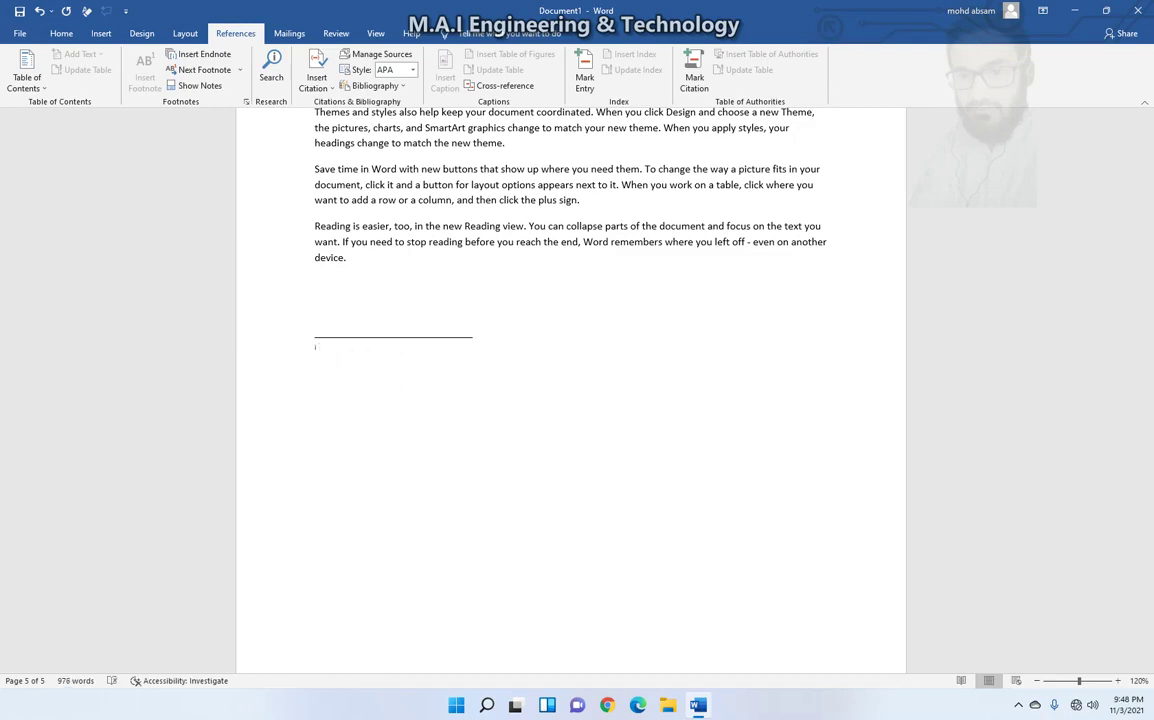
{"action": "type", "text": "The End"}
- Check the 'The End' endnote text on page 5 by selecting, then deselecting it
{"action": "scroll", "coordinate": [365, 377], "scroll_direction": "up", "scroll_amount": 1}
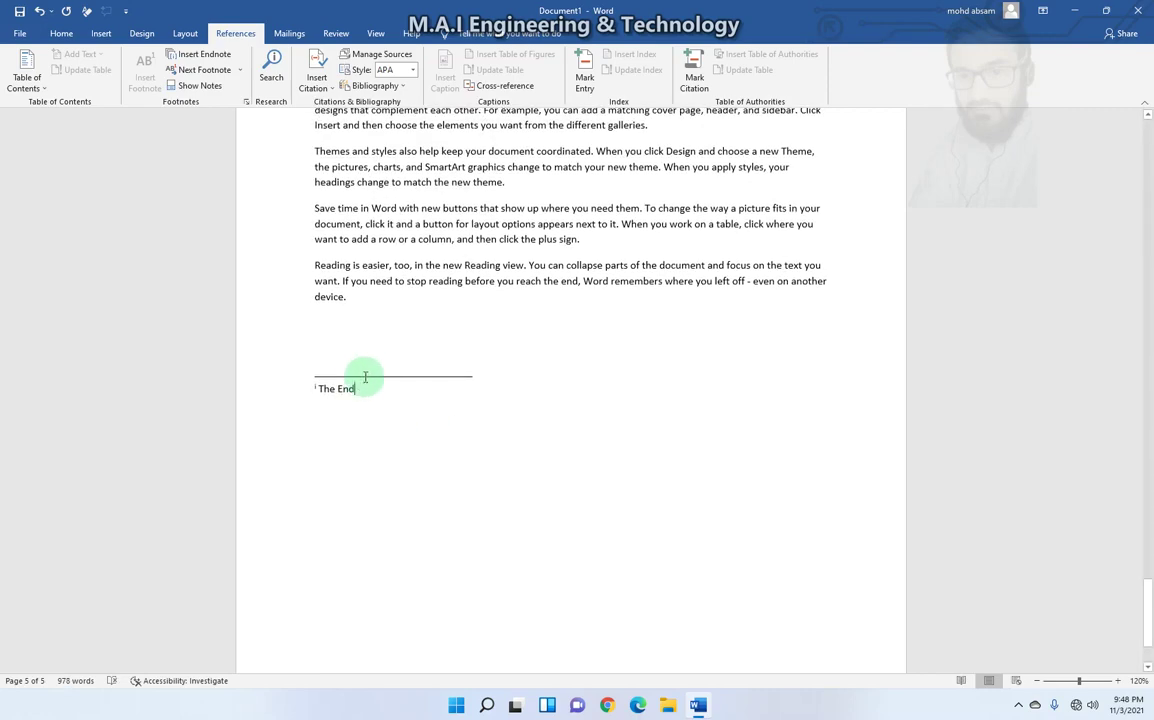
{"action": "left_click_drag", "start_coordinate": [365, 377], "coordinate": [317, 394]}
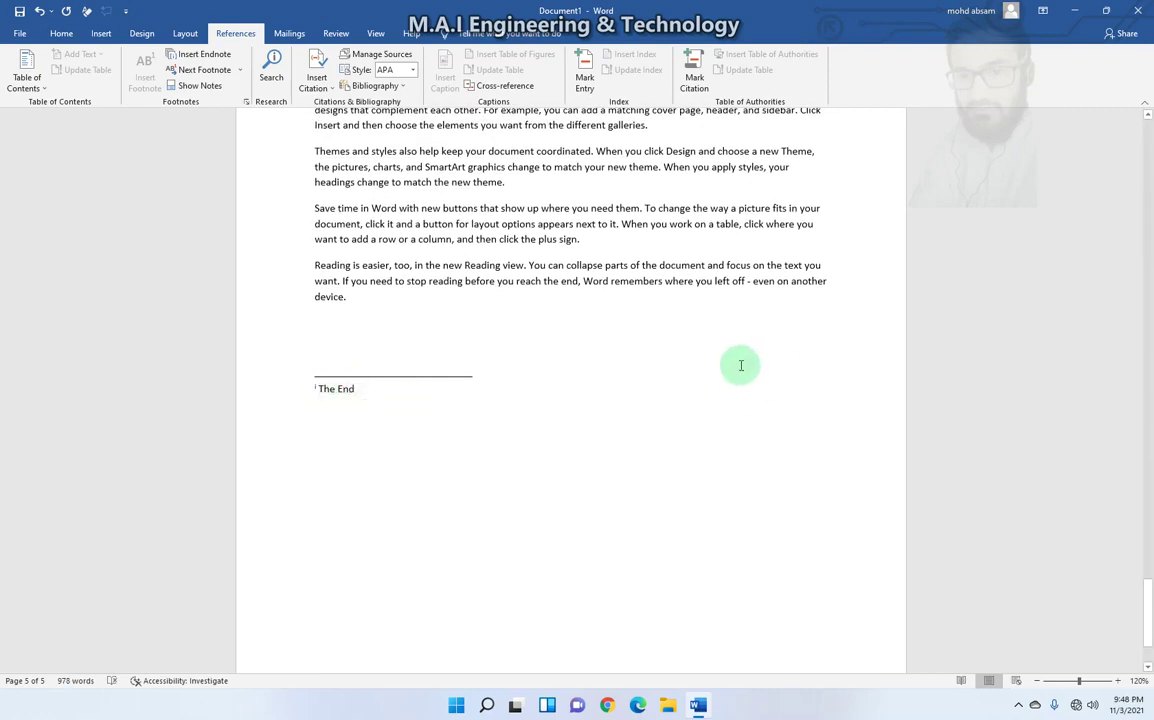
{"action": "left_click", "coordinate": [352, 378]}
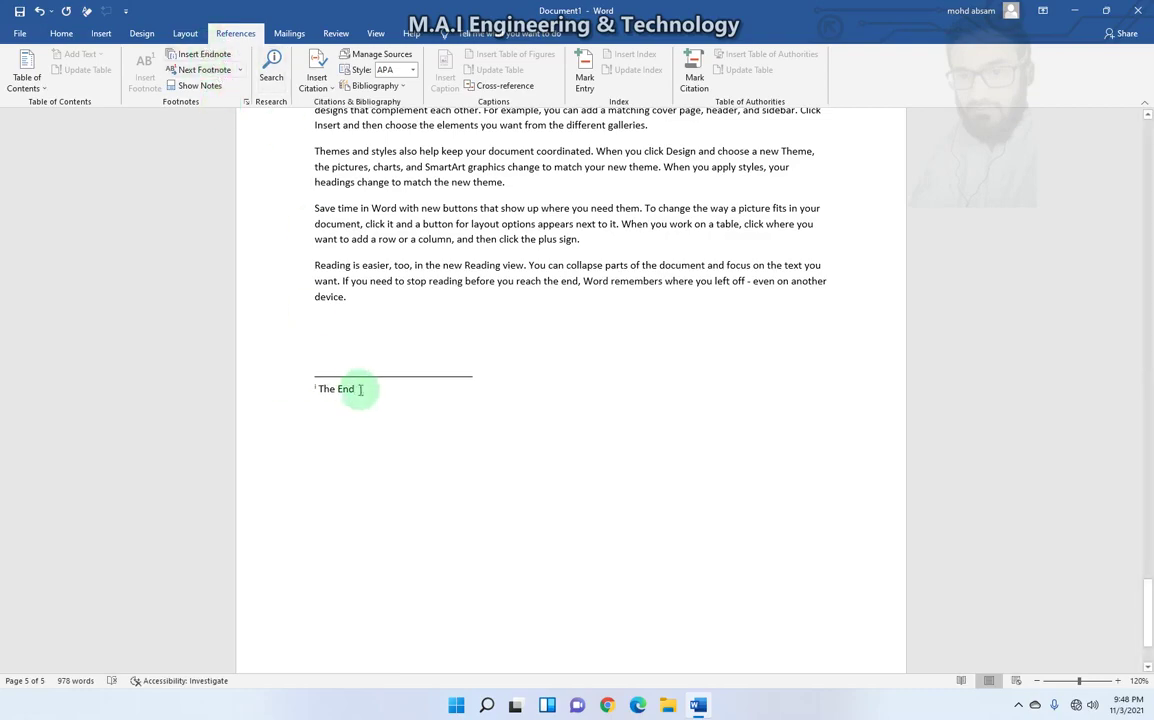
{"action": "left_click_drag", "start_coordinate": [360, 389], "coordinate": [296, 391]}
{"action": "left_click", "coordinate": [368, 397]}
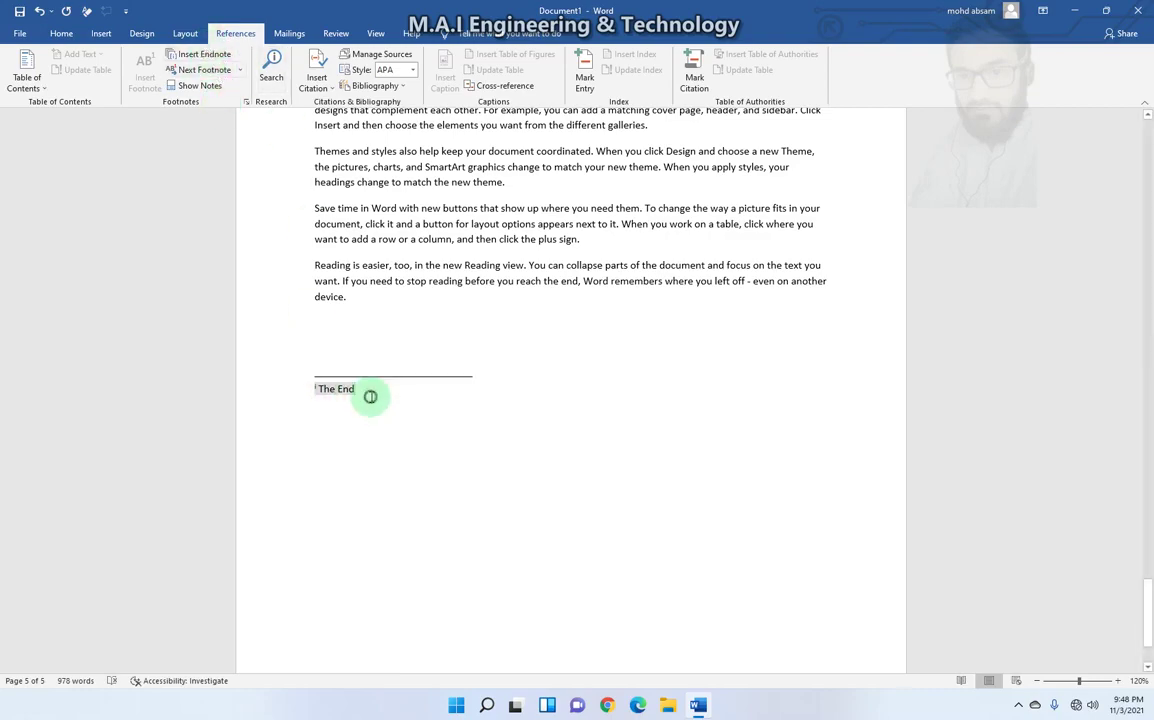
{"action": "scroll", "coordinate": [381, 353], "scroll_direction": "up", "scroll_amount": 5}
{"action": "scroll", "coordinate": [384, 350], "scroll_direction": "up", "scroll_amount": 2}
- Scroll back to the HAJIABAD section on page 2 and place the caret after its final 'device.'
{"action": "scroll", "coordinate": [385, 352], "scroll_direction": "up", "scroll_amount": 5}
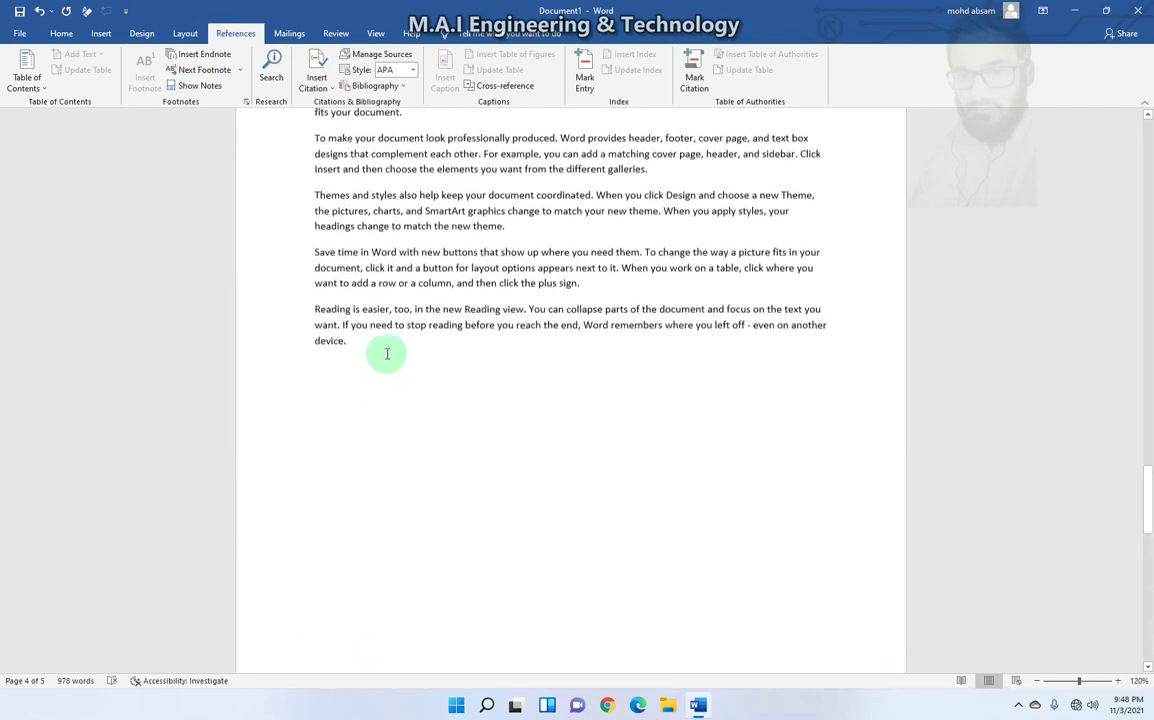
{"action": "scroll", "coordinate": [386, 355], "scroll_direction": "up", "scroll_amount": 5}
{"action": "scroll", "coordinate": [387, 354], "scroll_direction": "up", "scroll_amount": 5}
{"action": "scroll", "coordinate": [387, 354], "scroll_direction": "down", "scroll_amount": 15}
{"action": "scroll", "coordinate": [386, 353], "scroll_direction": "down", "scroll_amount": 4}
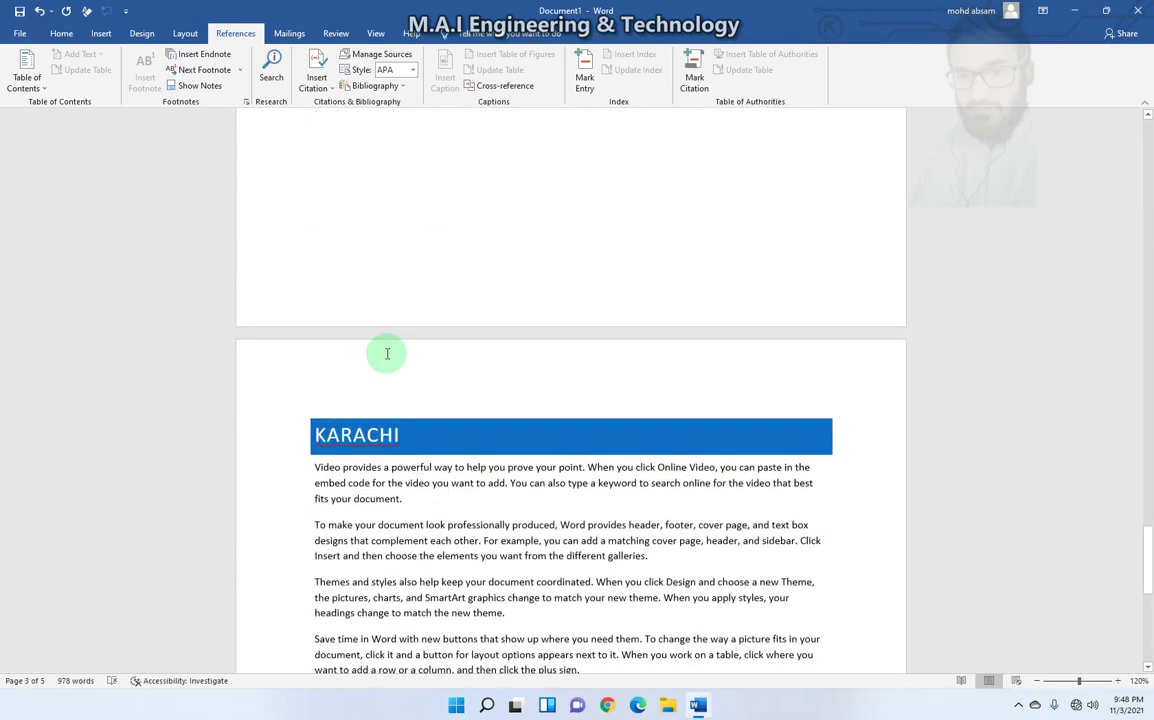
{"action": "scroll", "coordinate": [386, 353], "scroll_direction": "down", "scroll_amount": 4}
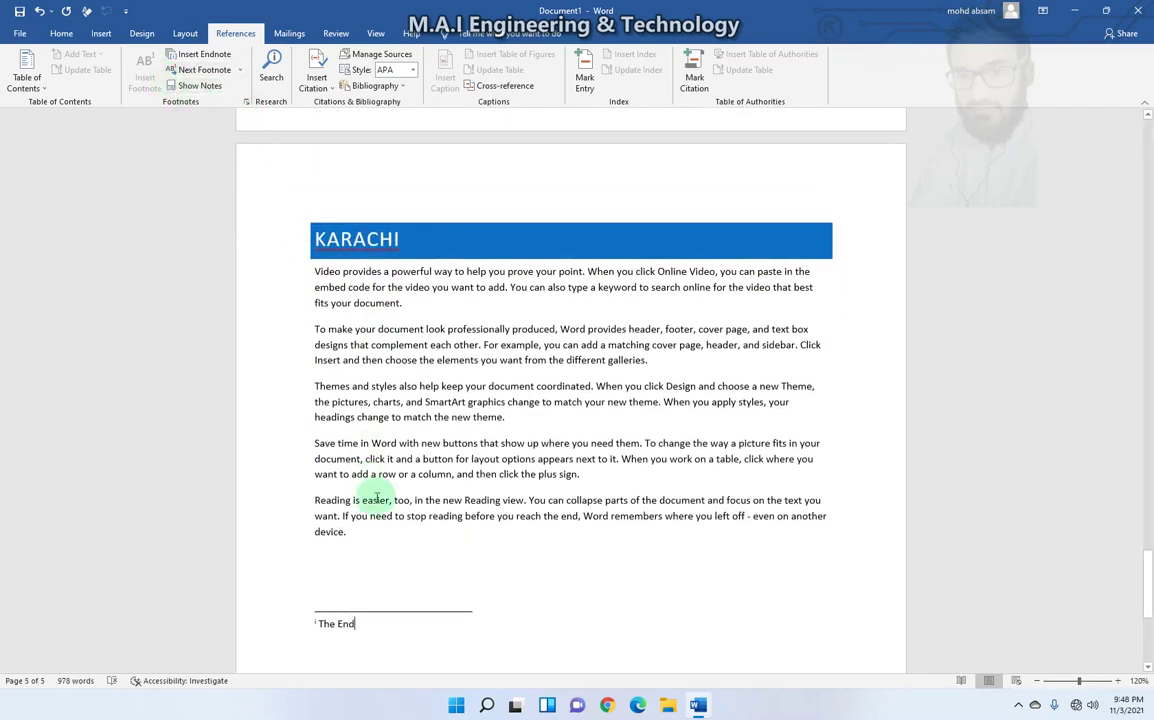
{"action": "left_click", "coordinate": [359, 624]}
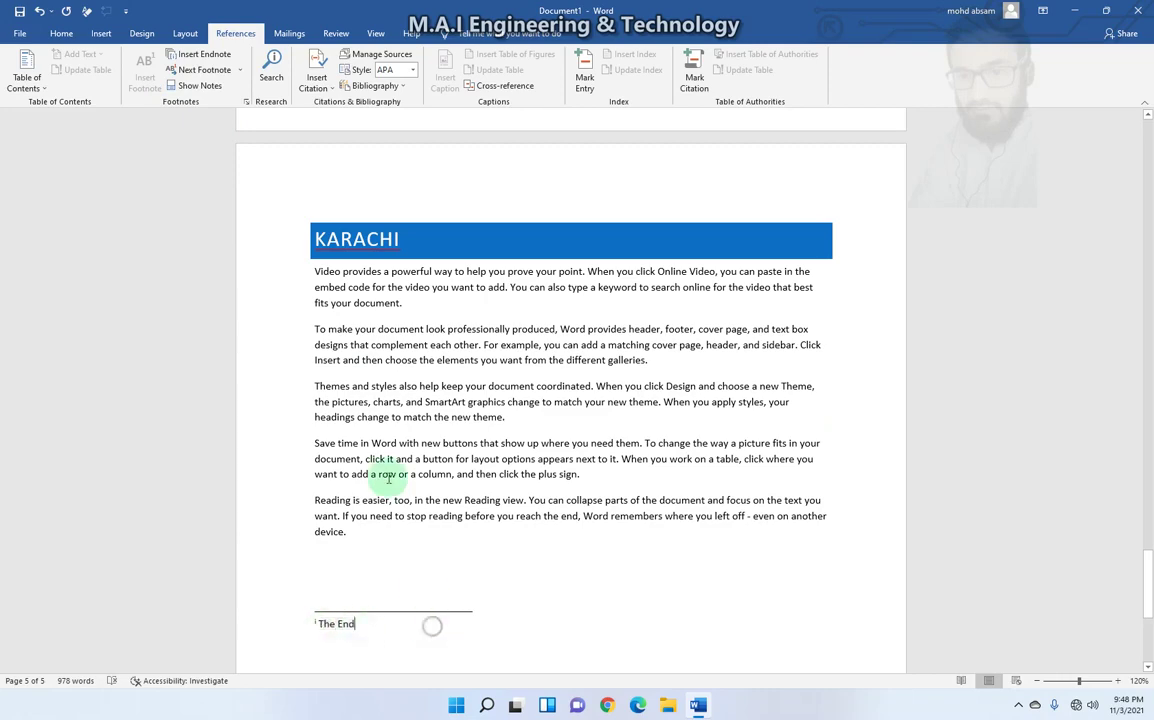
{"action": "scroll", "coordinate": [324, 210], "scroll_direction": "up", "scroll_amount": 3}
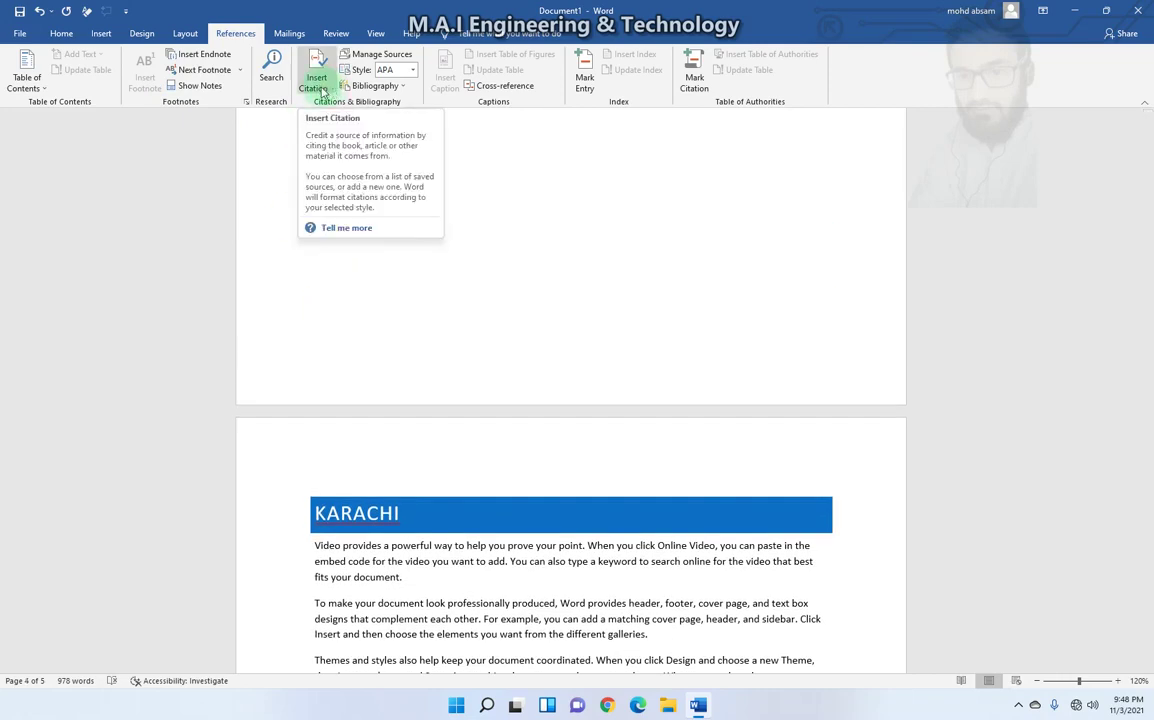
{"action": "scroll", "coordinate": [458, 286], "scroll_direction": "up", "scroll_amount": 1}
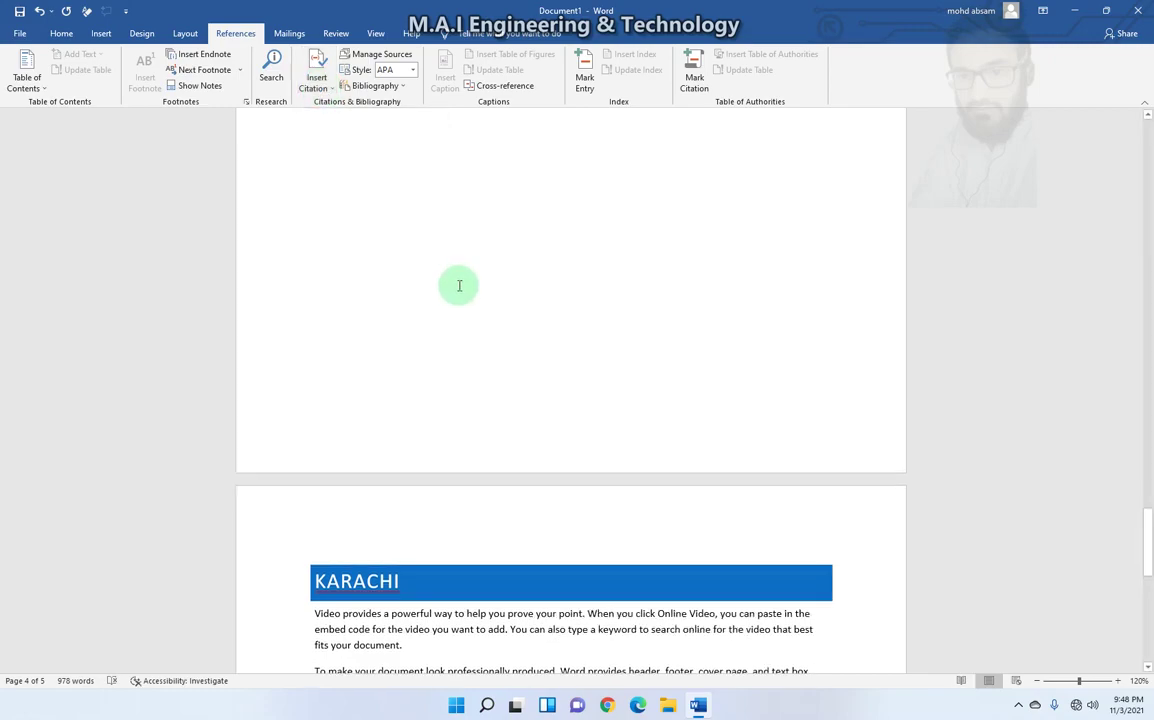
{"action": "scroll", "coordinate": [458, 286], "scroll_direction": "down", "scroll_amount": 18}
{"action": "scroll", "coordinate": [463, 288], "scroll_direction": "up", "scroll_amount": 4}
{"action": "scroll", "coordinate": [463, 288], "scroll_direction": "down", "scroll_amount": 1}
{"action": "scroll", "coordinate": [463, 288], "scroll_direction": "down", "scroll_amount": 1}
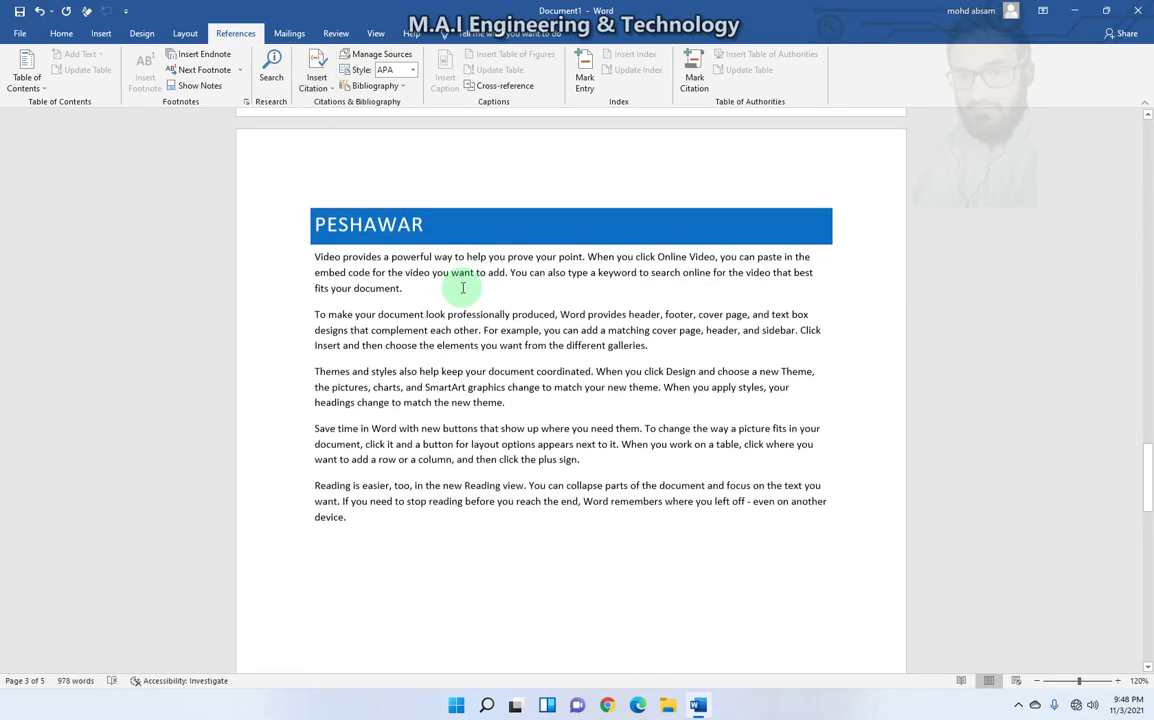
{"action": "scroll", "coordinate": [462, 288], "scroll_direction": "up", "scroll_amount": 3}
{"action": "scroll", "coordinate": [461, 288], "scroll_direction": "up", "scroll_amount": 3}
{"action": "scroll", "coordinate": [461, 288], "scroll_direction": "up", "scroll_amount": 5}
{"action": "scroll", "coordinate": [461, 288], "scroll_direction": "up", "scroll_amount": 3}
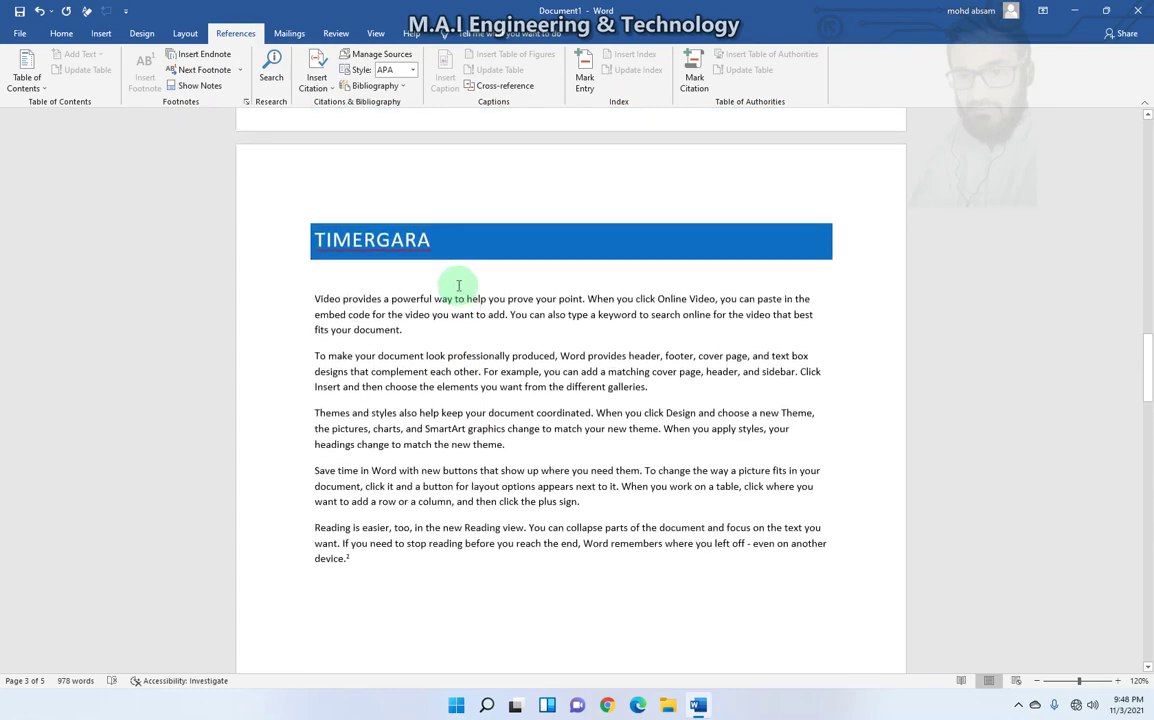
{"action": "scroll", "coordinate": [460, 287], "scroll_direction": "up", "scroll_amount": 5}
{"action": "scroll", "coordinate": [459, 285], "scroll_direction": "up", "scroll_amount": 5}
{"action": "scroll", "coordinate": [458, 286], "scroll_direction": "up", "scroll_amount": 3}
{"action": "scroll", "coordinate": [420, 330], "scroll_direction": "down", "scroll_amount": 1}
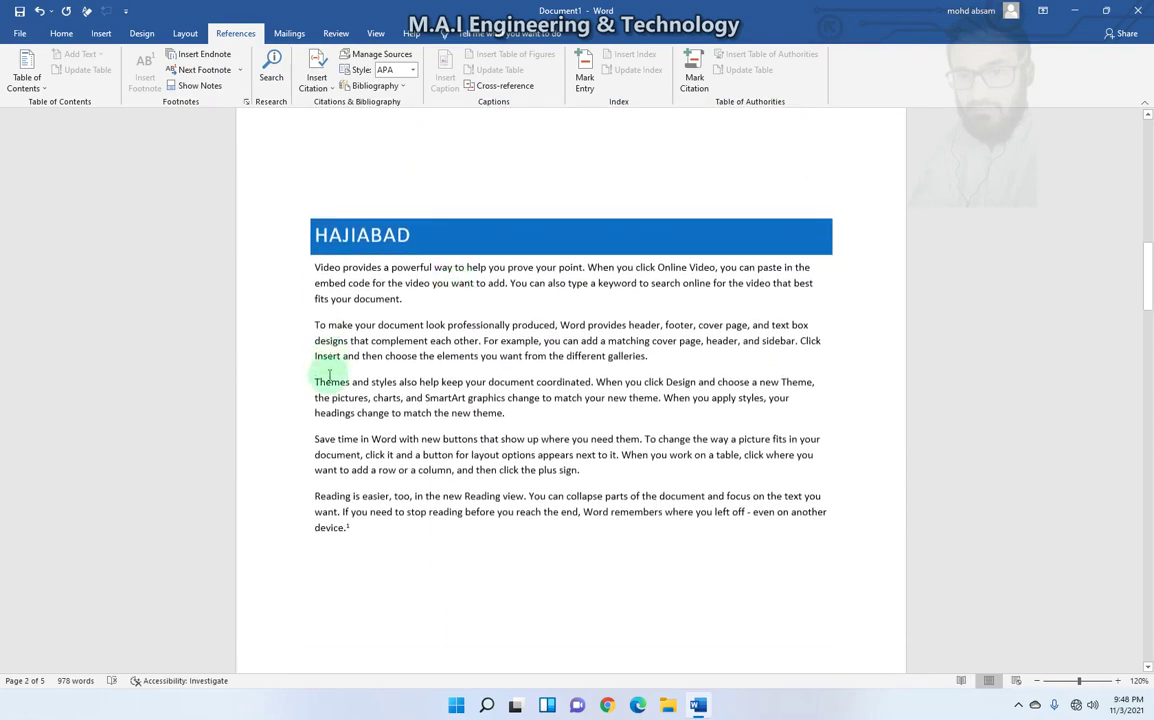
{"action": "left_click", "coordinate": [362, 528]}
{"action": "mouse_move", "coordinate": [360, 233]}
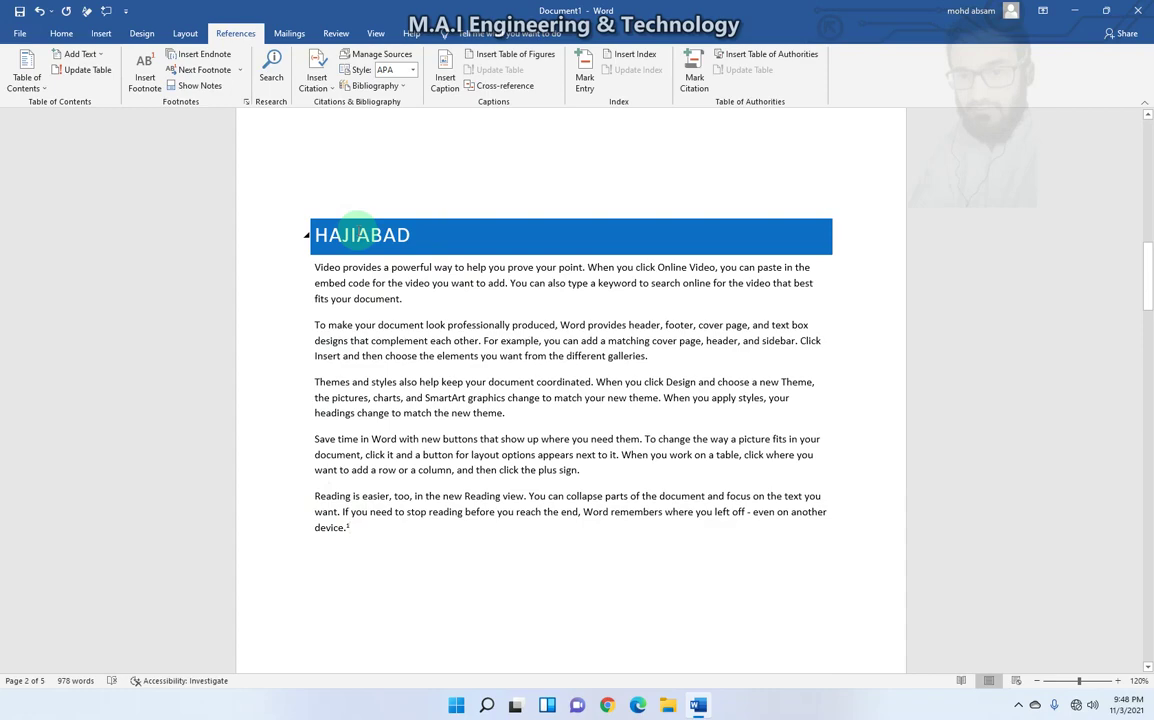
{"action": "scroll", "coordinate": [357, 231], "scroll_direction": "down", "scroll_amount": 3}
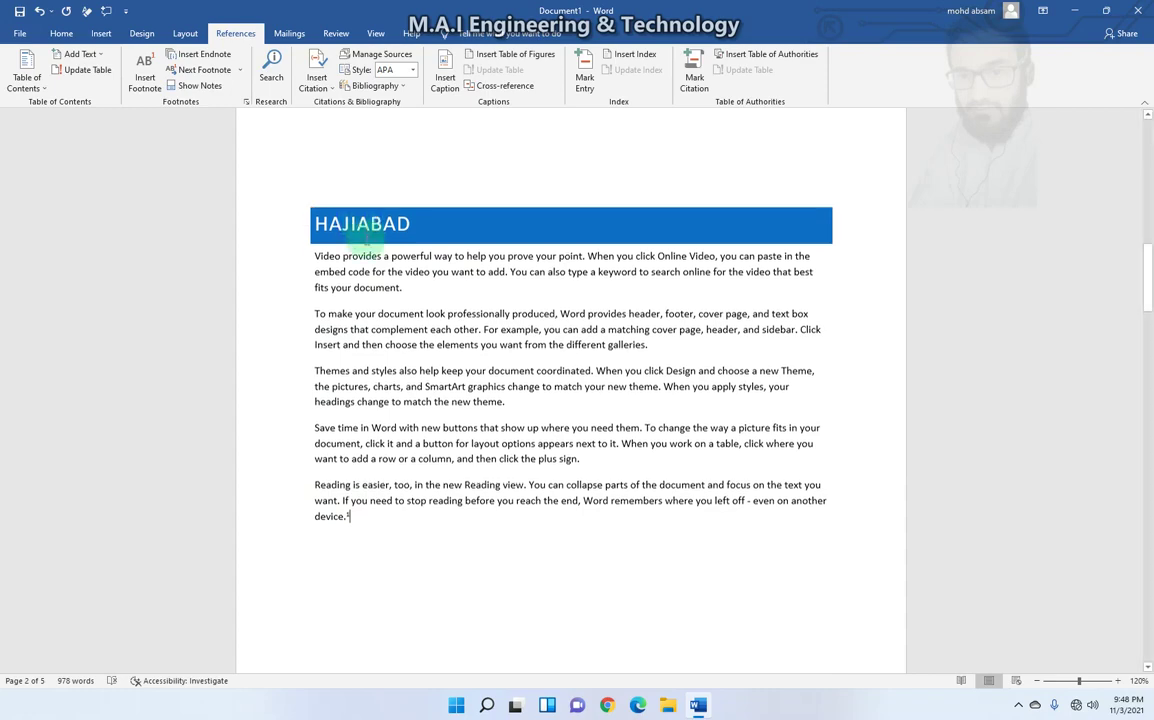
{"action": "scroll", "coordinate": [368, 239], "scroll_direction": "up", "scroll_amount": 1}
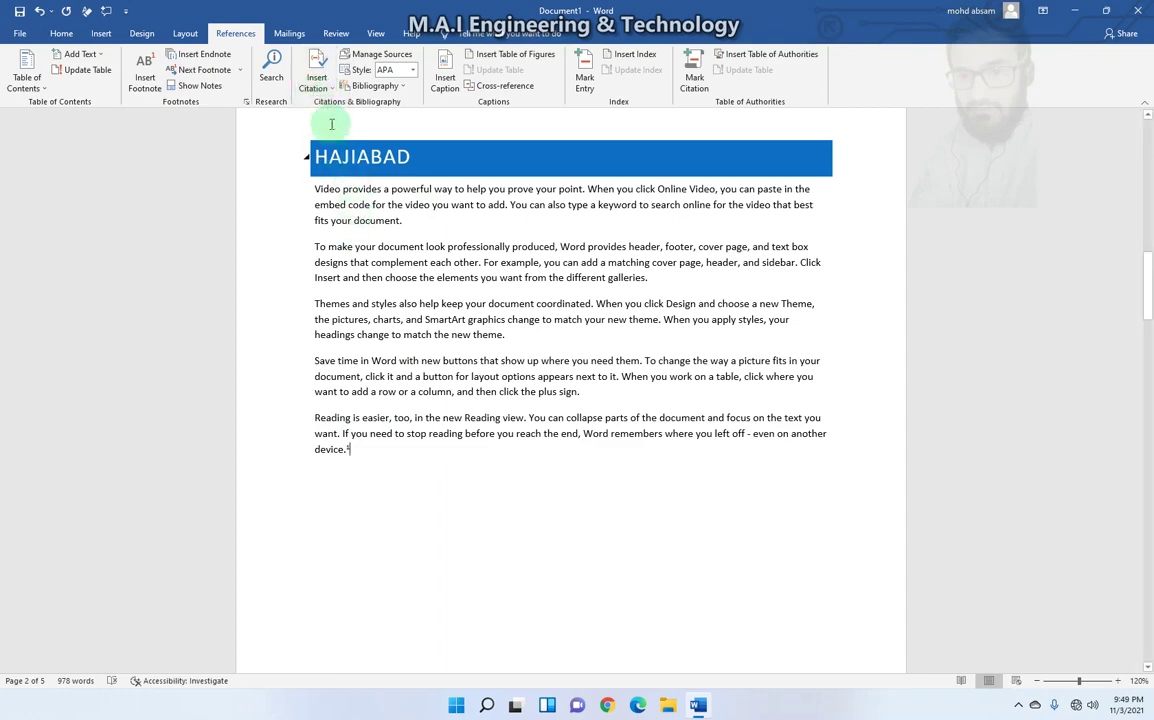
- Create a 2021 book source published in HajiAbad with author, title and publisher, and insert its citation
{"action": "left_click", "coordinate": [320, 75]}
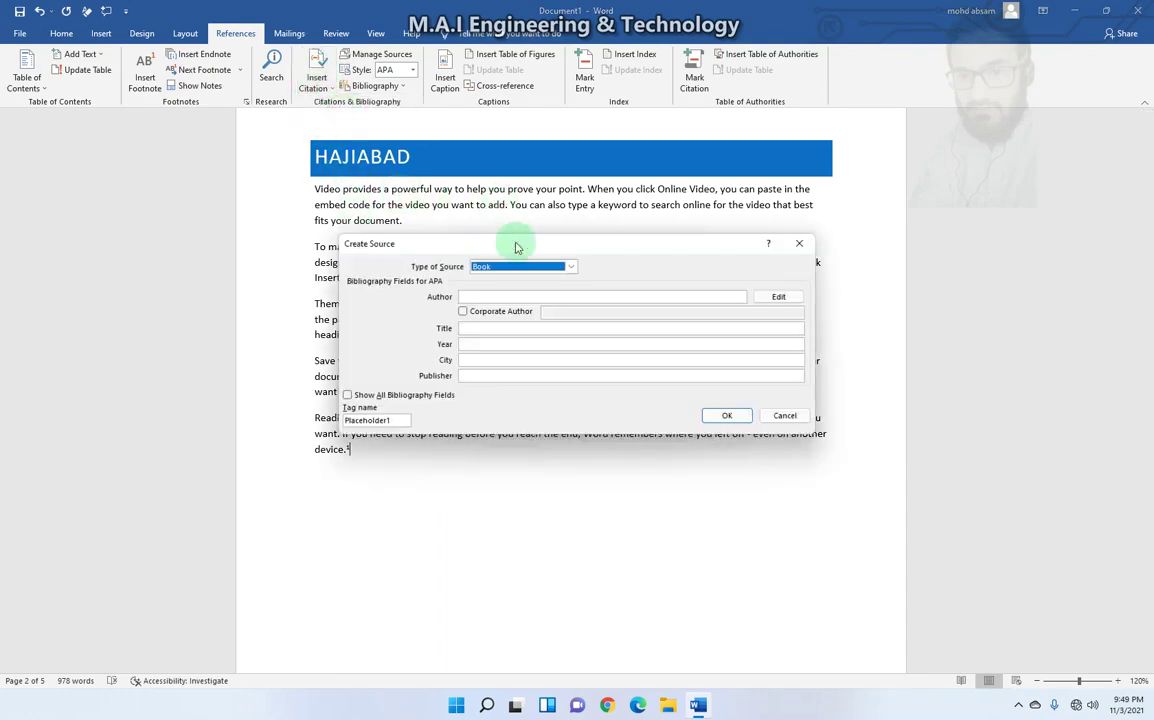
{"action": "left_click", "coordinate": [576, 252]}
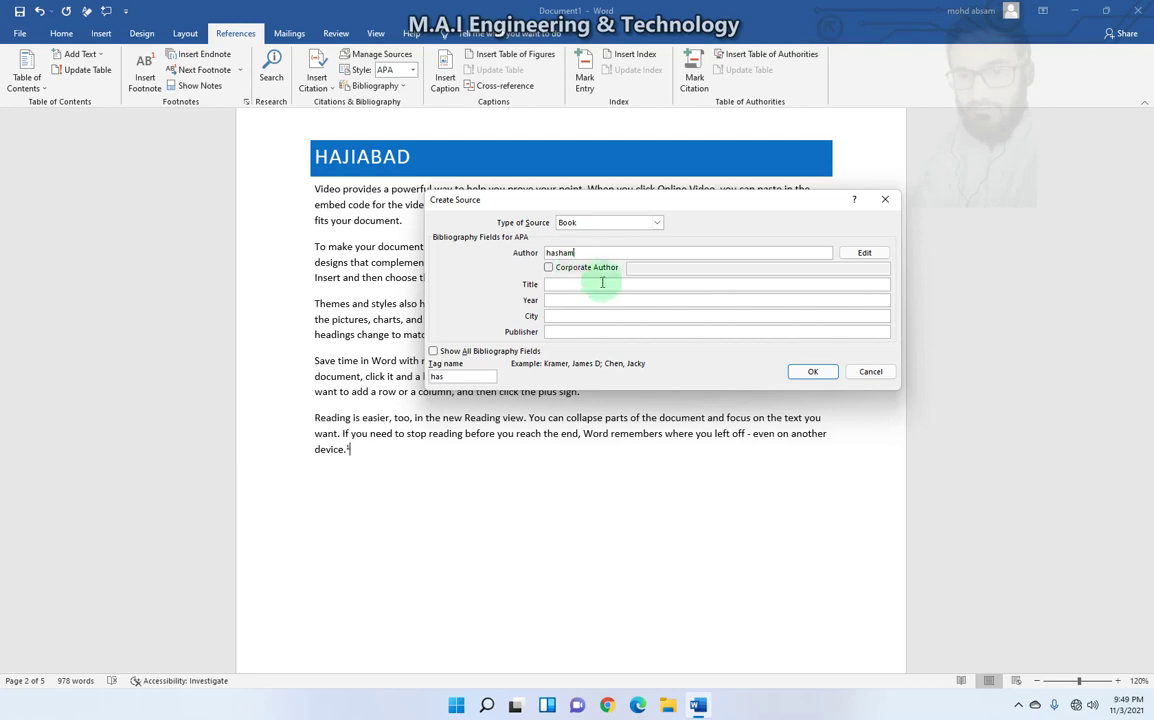
{"action": "type", "text": "Hasham"}
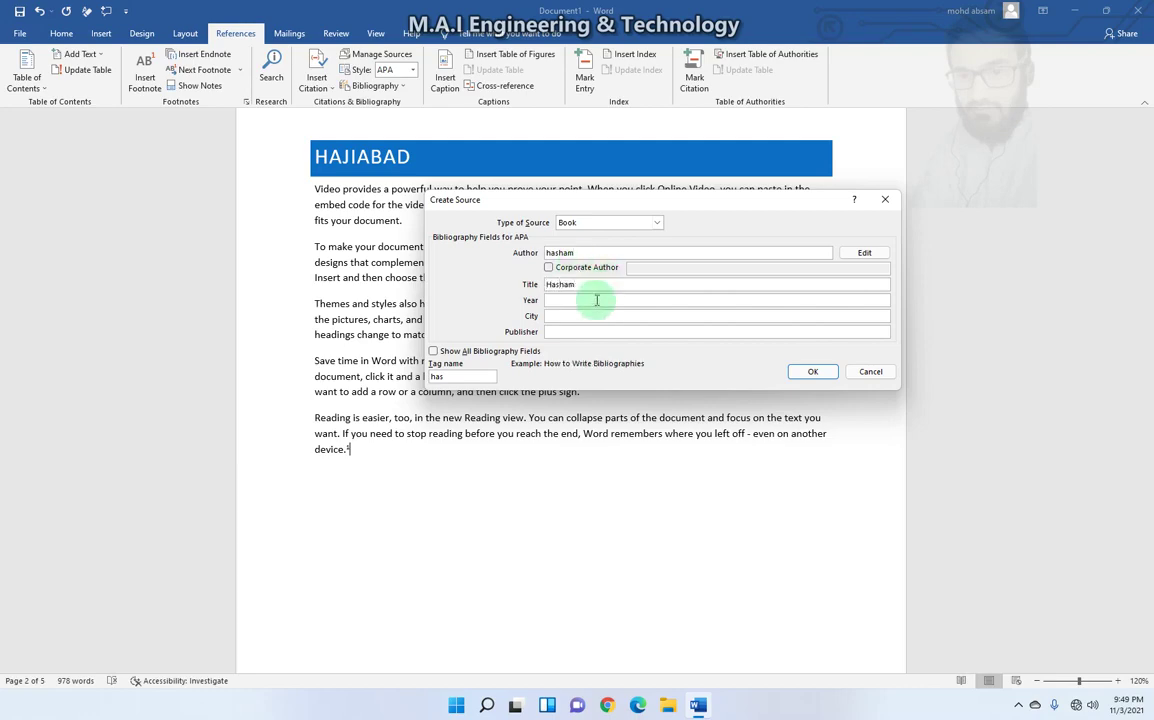
{"action": "type", "text": "2021"}
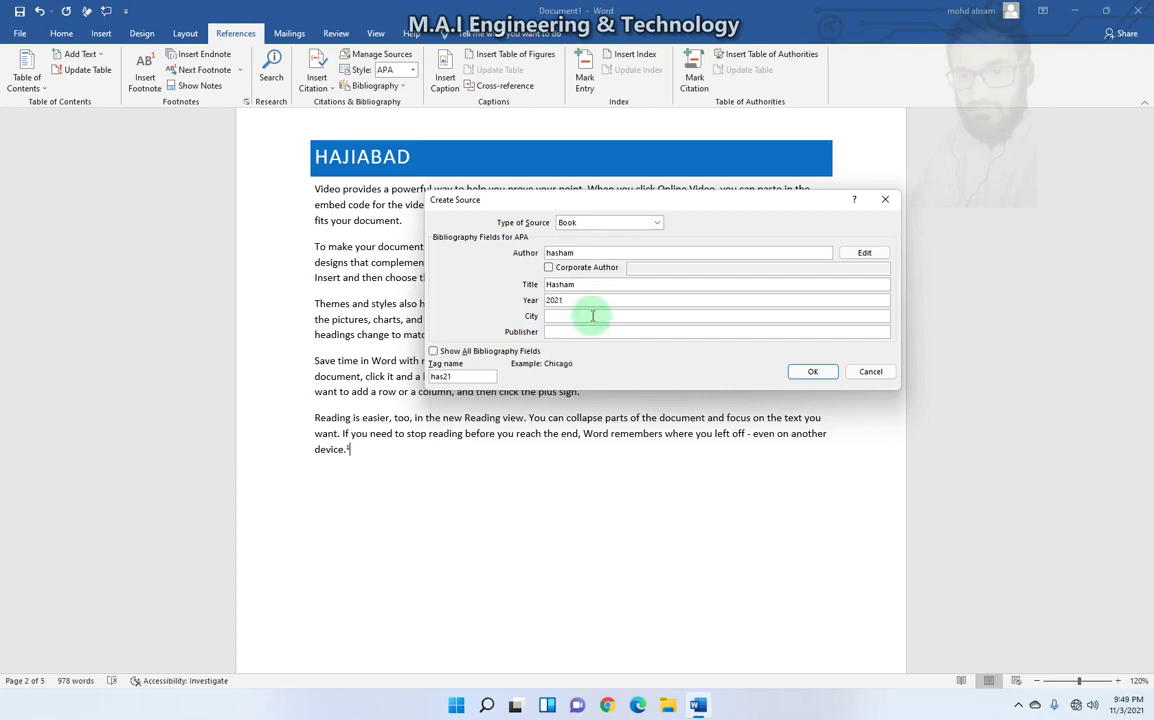
{"action": "left_click", "coordinate": [592, 316]}
{"action": "type", "text": "HajiAbad"}
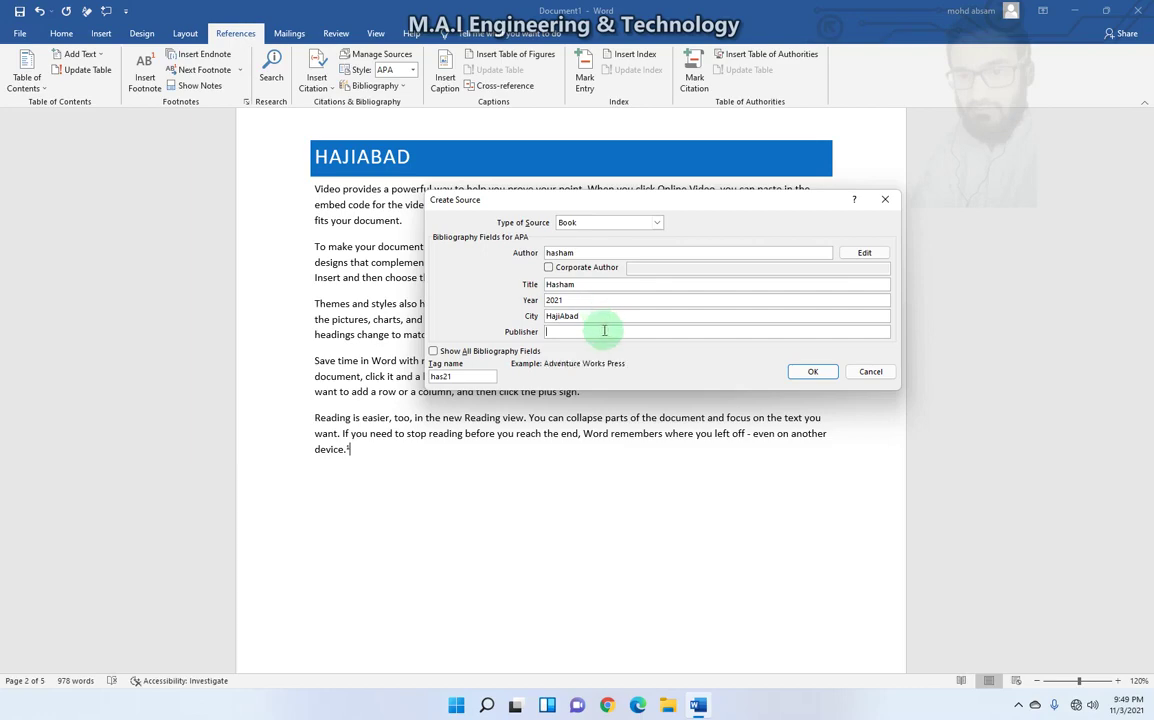
{"action": "type", "text": "H"}
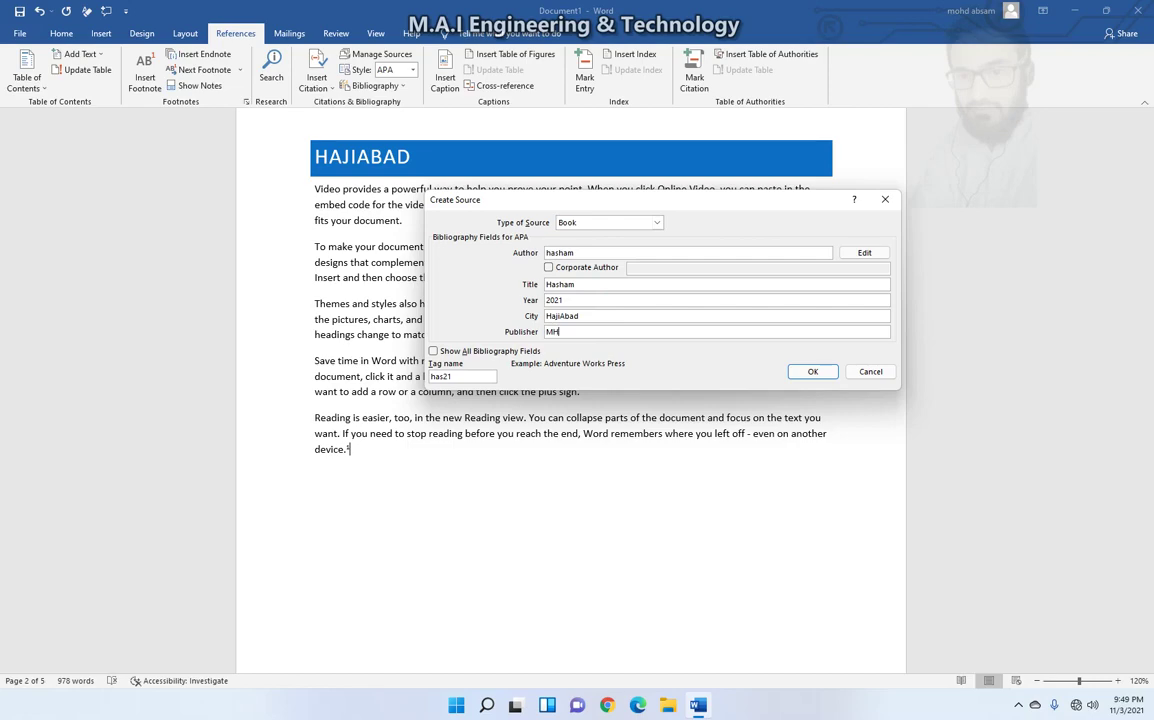
{"action": "left_click", "coordinate": [812, 371]}
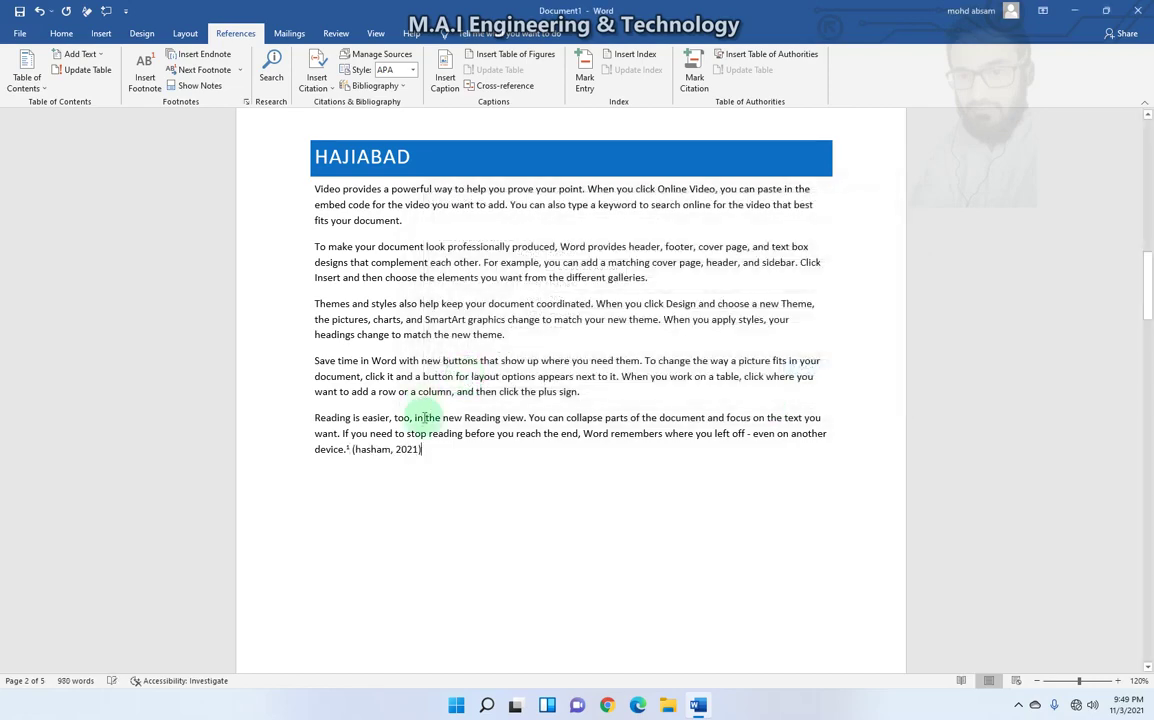
- Inspect the new citation, then bring up the References Bibliography layout gallery
{"action": "left_click", "coordinate": [383, 450]}
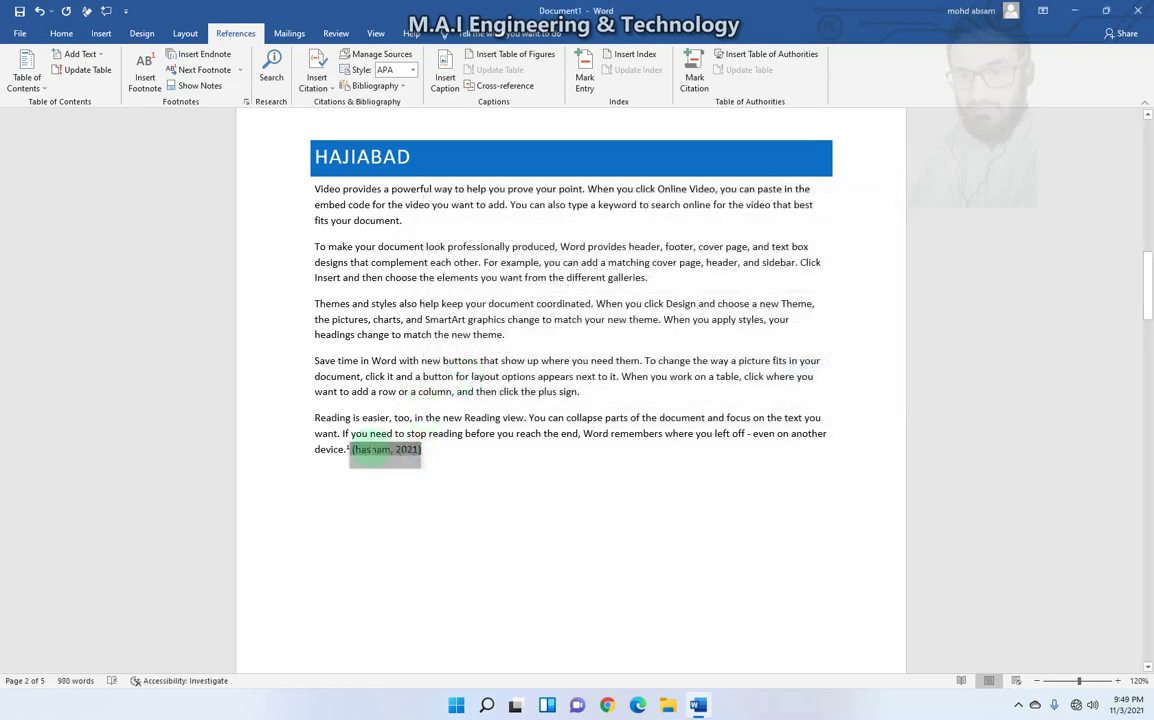
{"action": "left_click", "coordinate": [420, 451]}
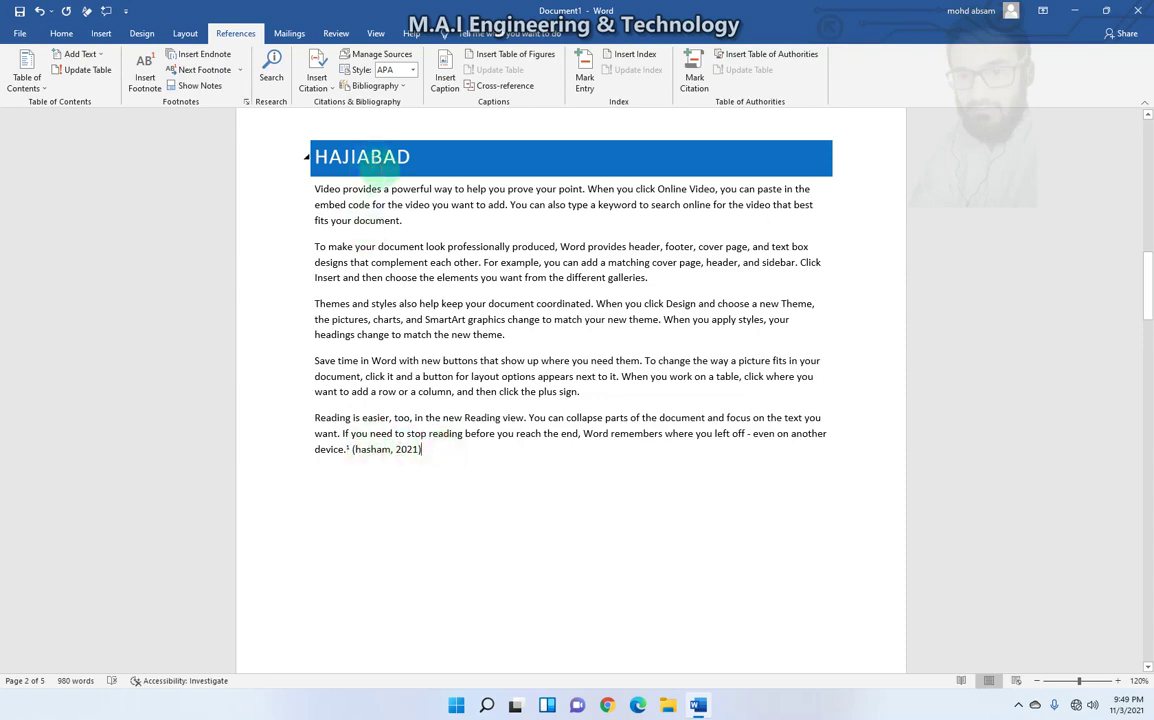
{"action": "left_click", "coordinate": [384, 450]}
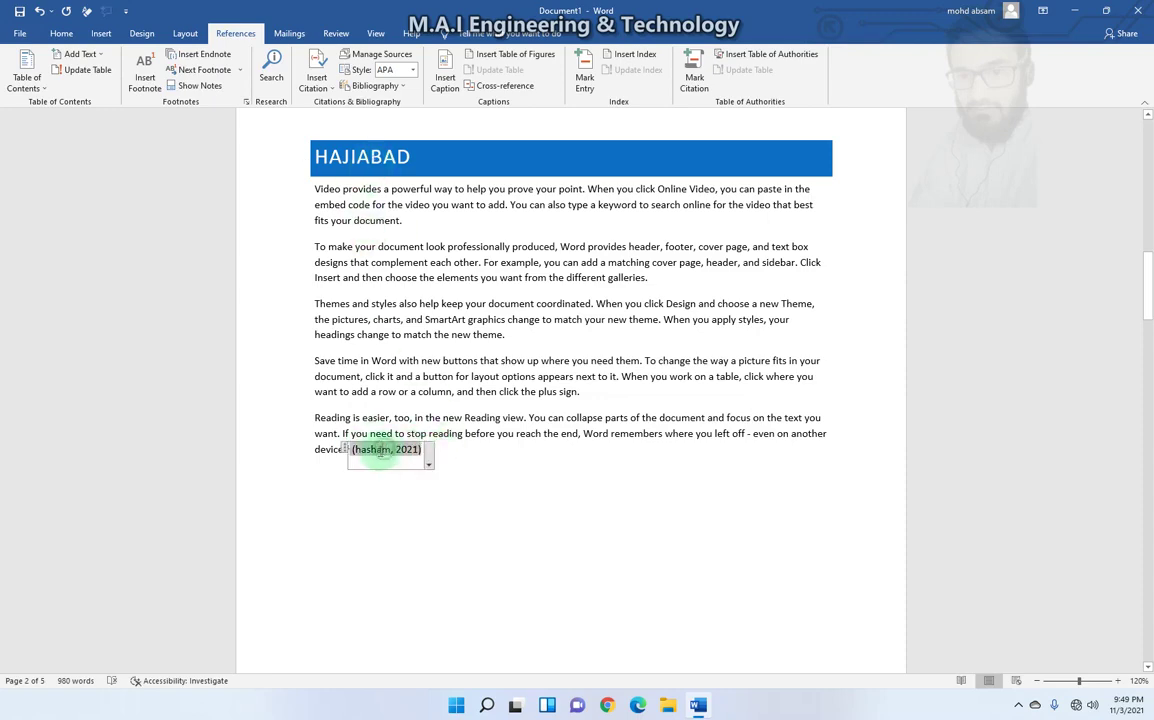
{"action": "left_click", "coordinate": [436, 452]}
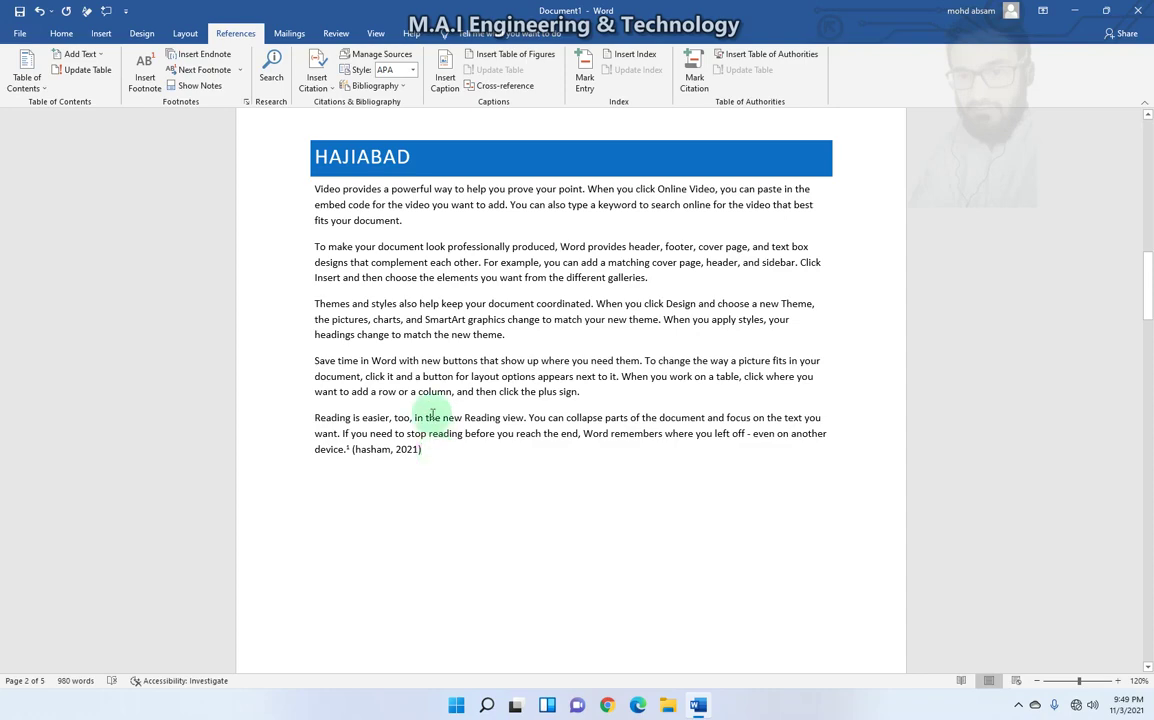
{"action": "left_click", "coordinate": [376, 86]}
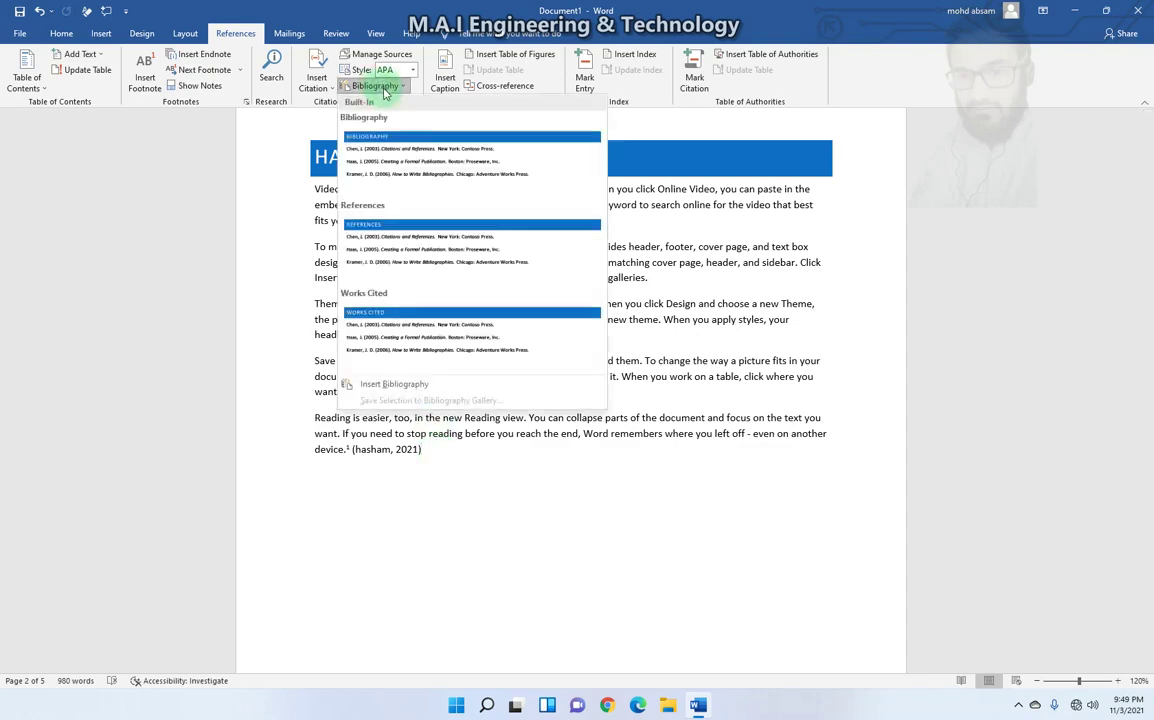
- Insert the built-in Bibliography layout listing the 2021 HajiAbad book and check the block
{"action": "left_click", "coordinate": [376, 165]}
{"action": "mouse_move", "coordinate": [460, 512]}
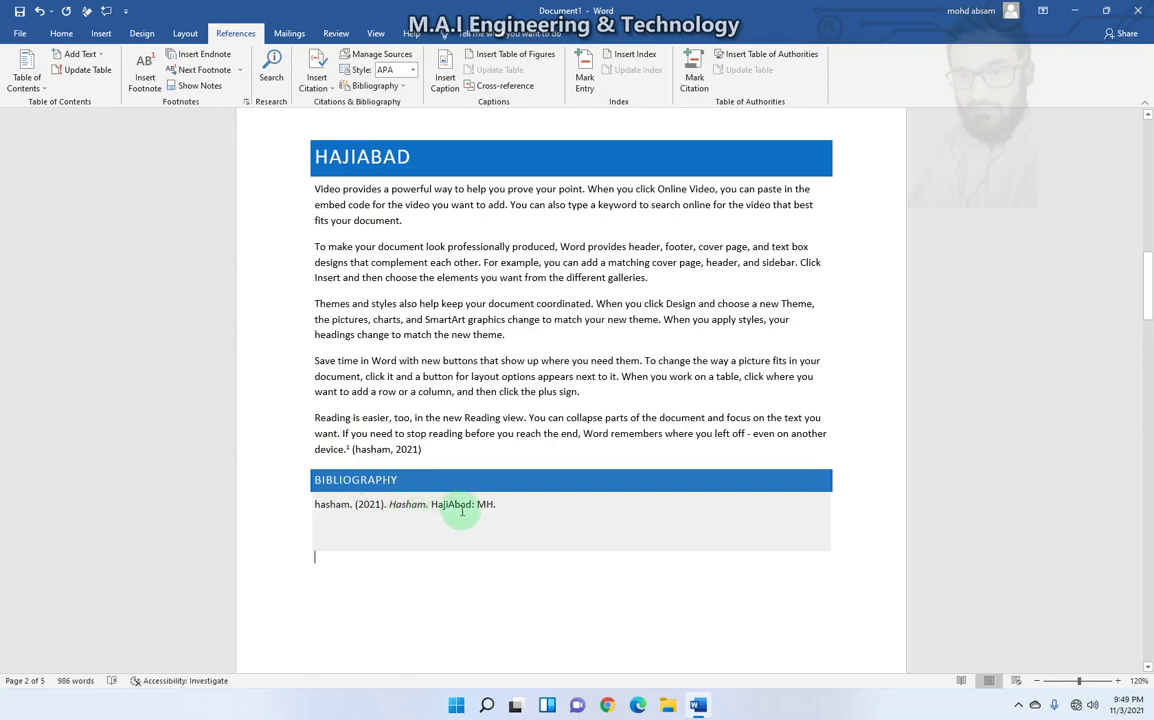
{"action": "left_click", "coordinate": [492, 506]}
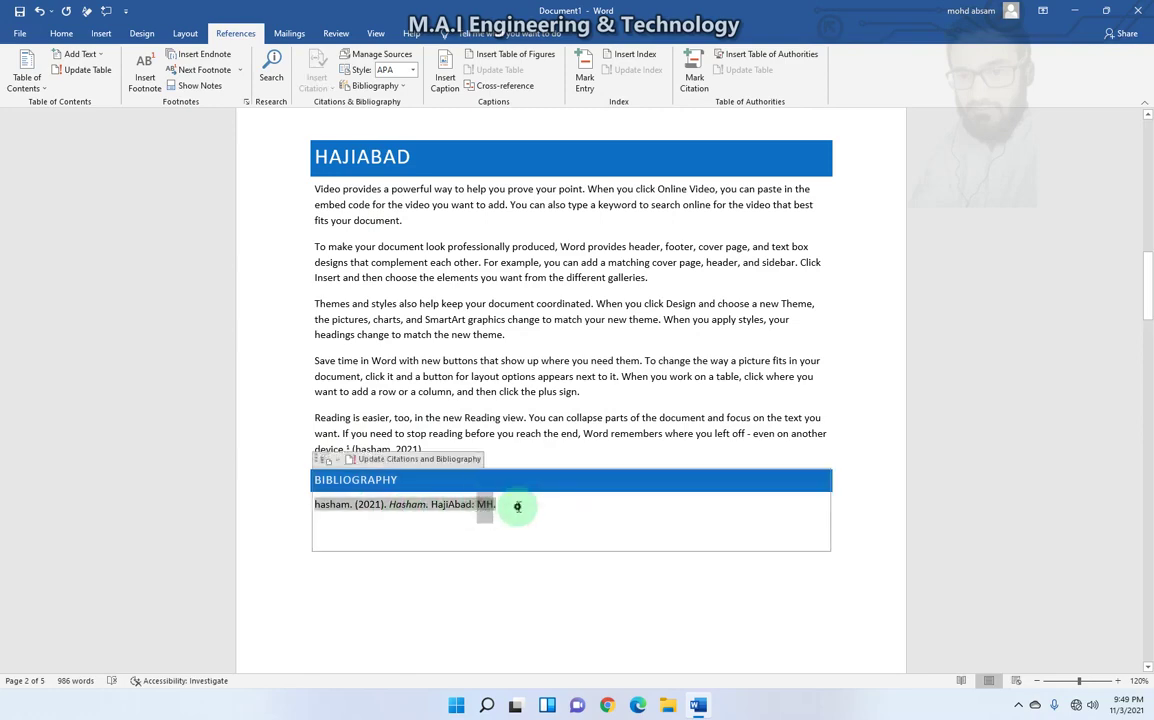
{"action": "left_click", "coordinate": [463, 544]}
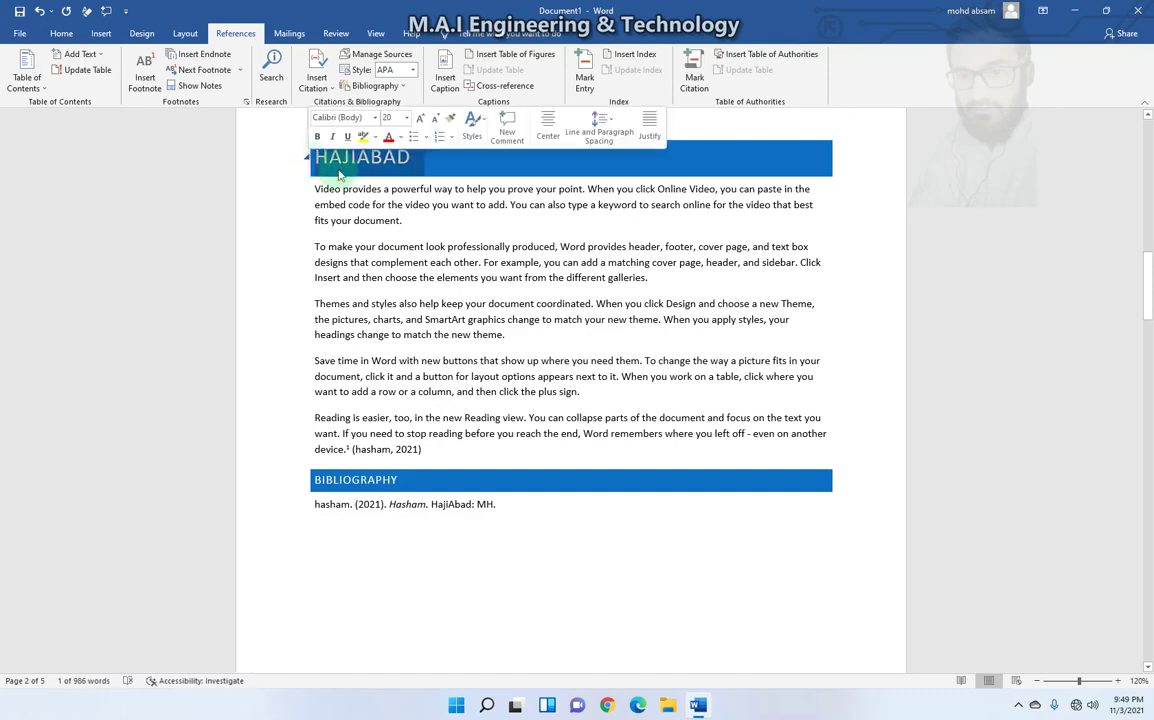
{"action": "left_click", "coordinate": [467, 506]}
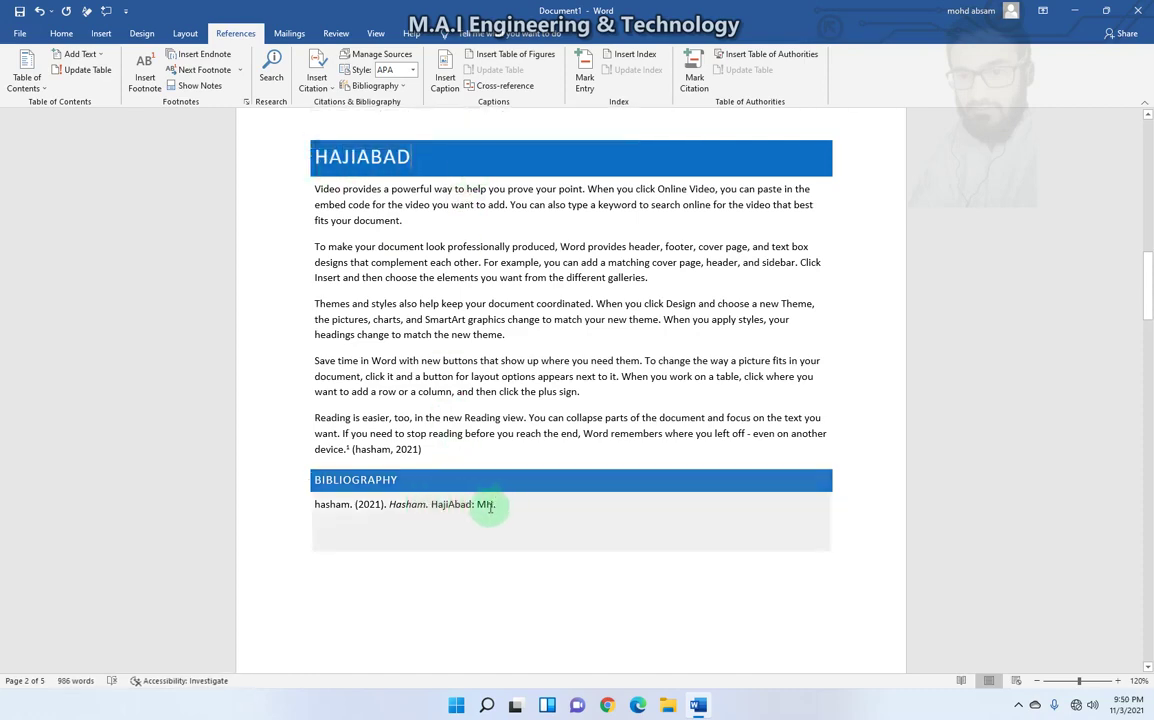
{"action": "left_click", "coordinate": [383, 504]}
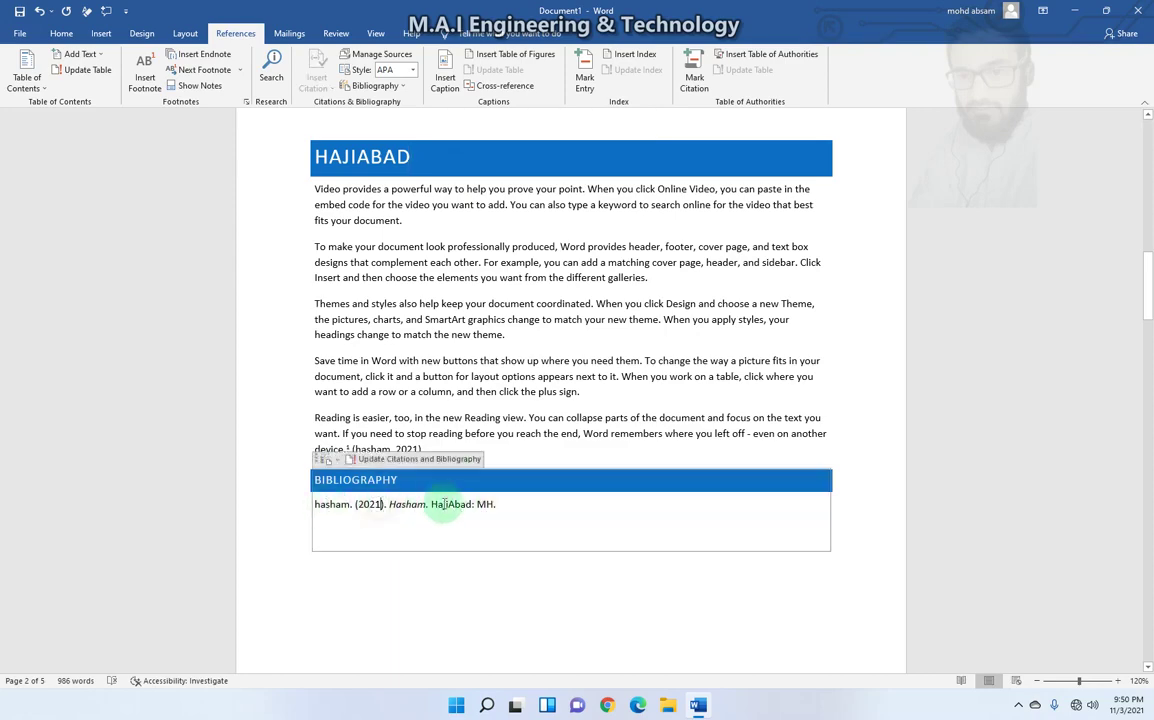
{"action": "left_click", "coordinate": [443, 554]}
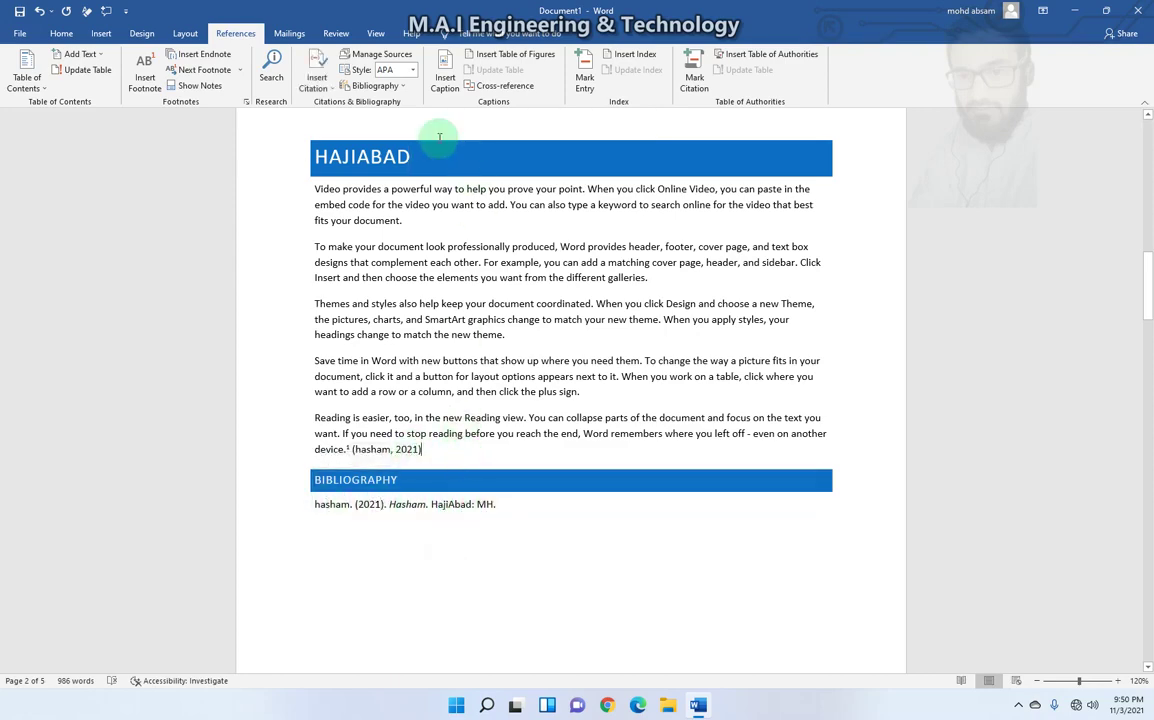
{"action": "left_click", "coordinate": [385, 55]}
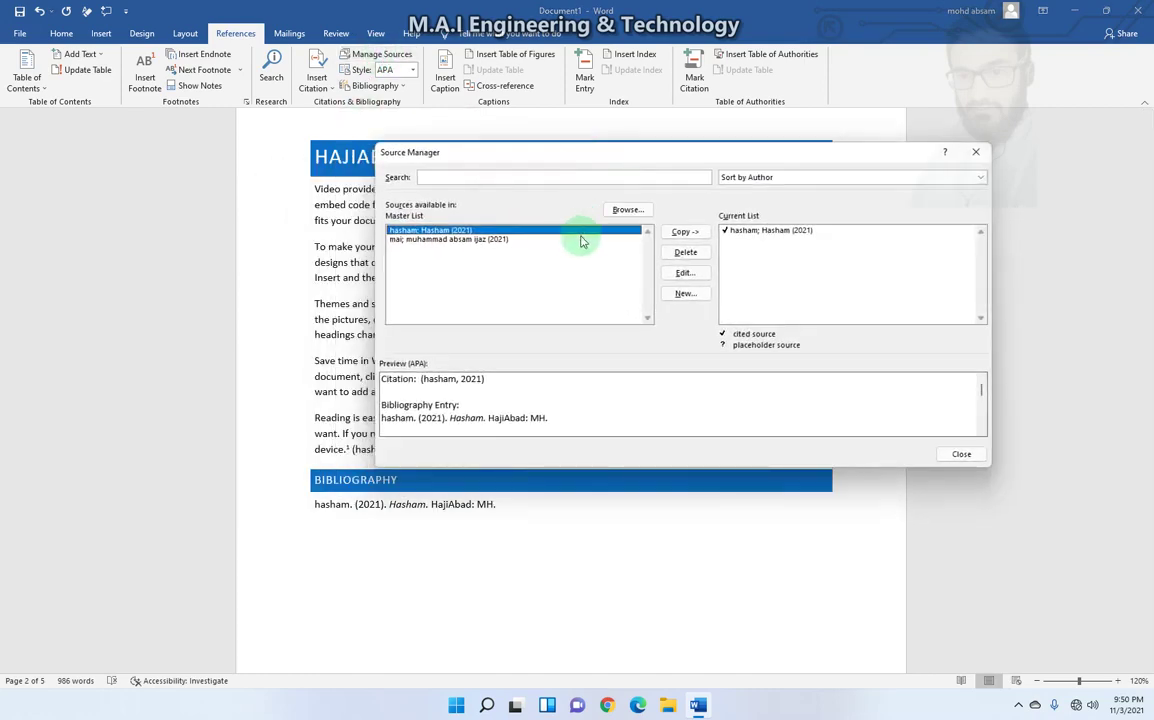
{"action": "left_click", "coordinate": [735, 230]}
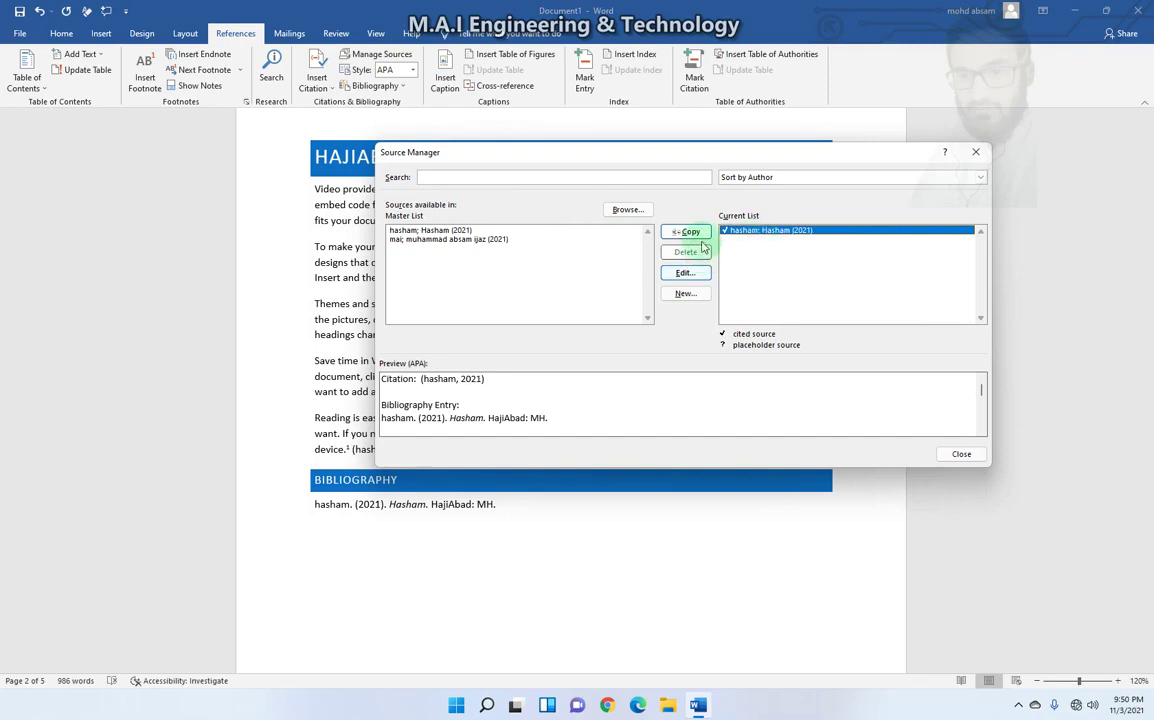
{"action": "left_click", "coordinate": [455, 239]}
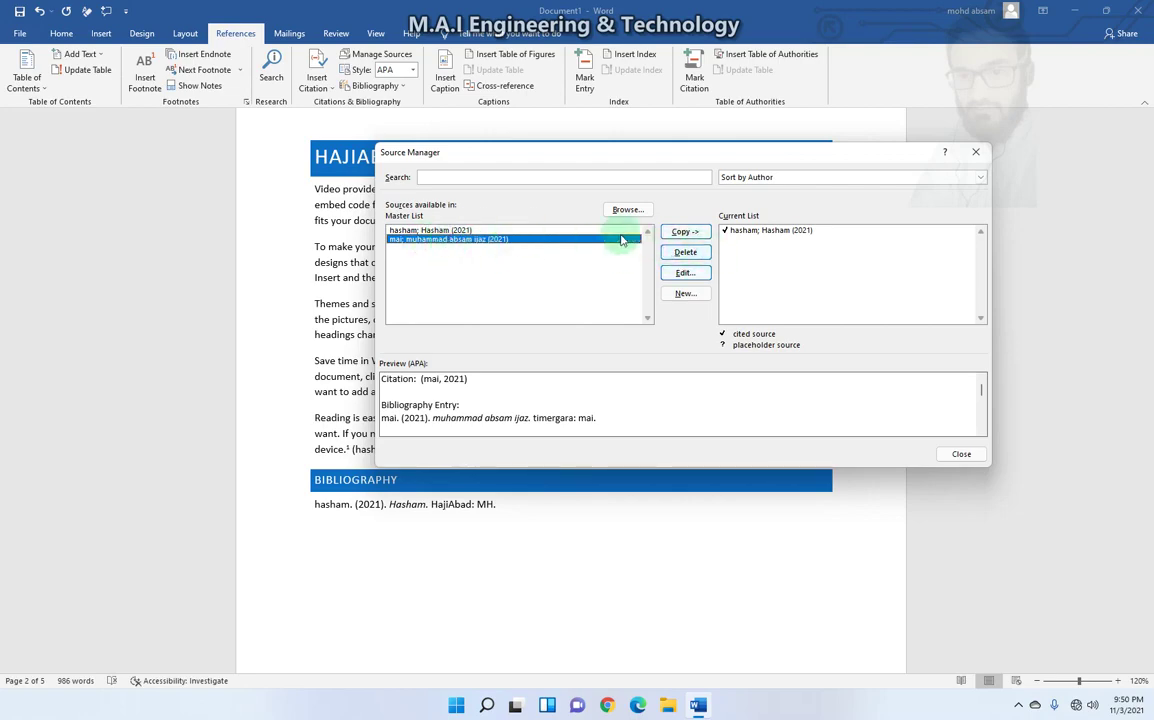
{"action": "left_click", "coordinate": [746, 234]}
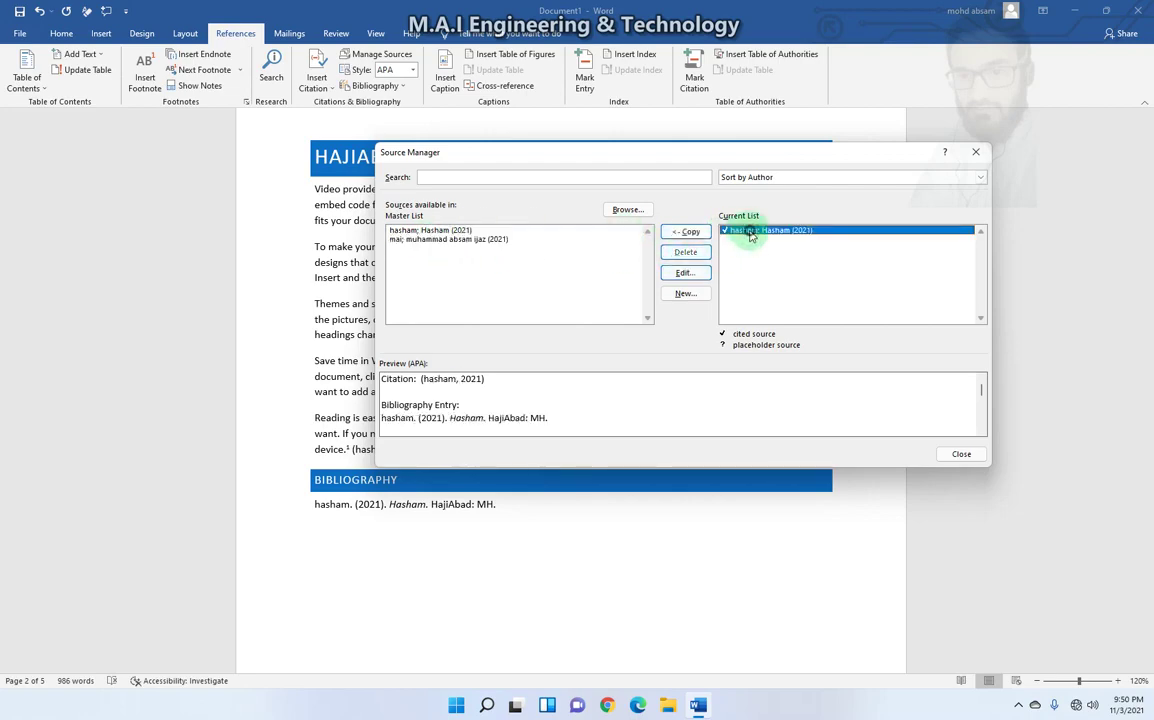
{"action": "left_click", "coordinate": [452, 230]}
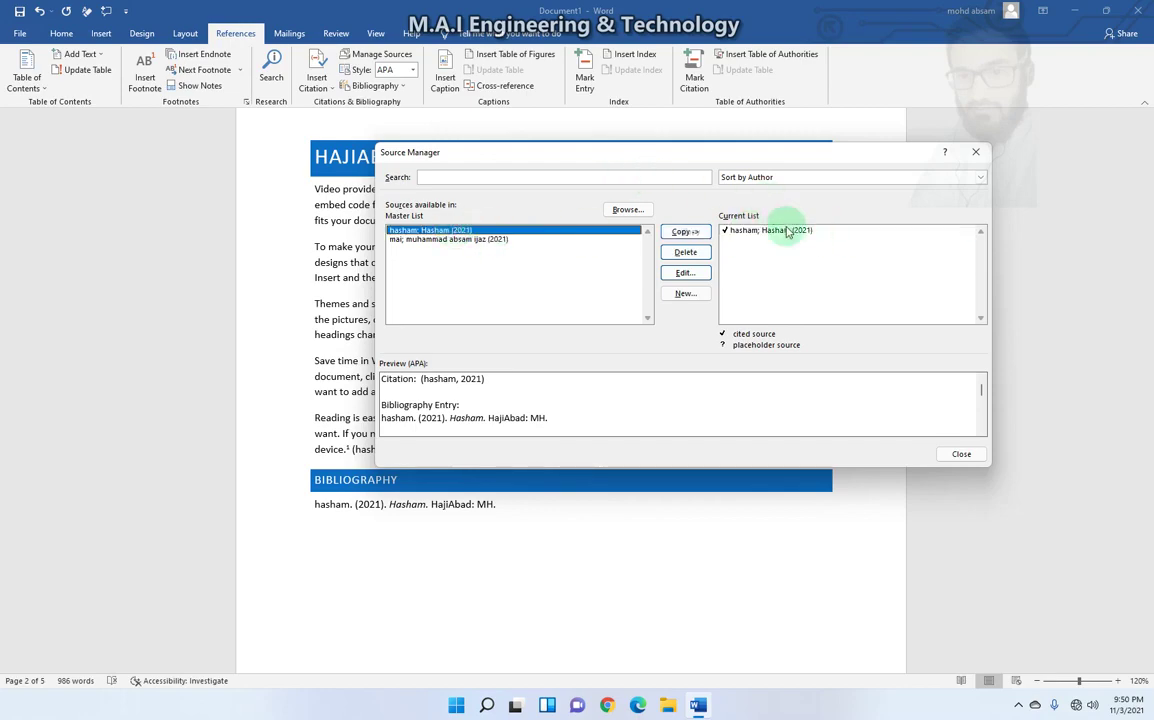
{"action": "left_click", "coordinate": [975, 152]}
{"action": "scroll", "coordinate": [488, 260], "scroll_direction": "up", "scroll_amount": 1}
{"action": "scroll", "coordinate": [488, 260], "scroll_direction": "down", "scroll_amount": 3}
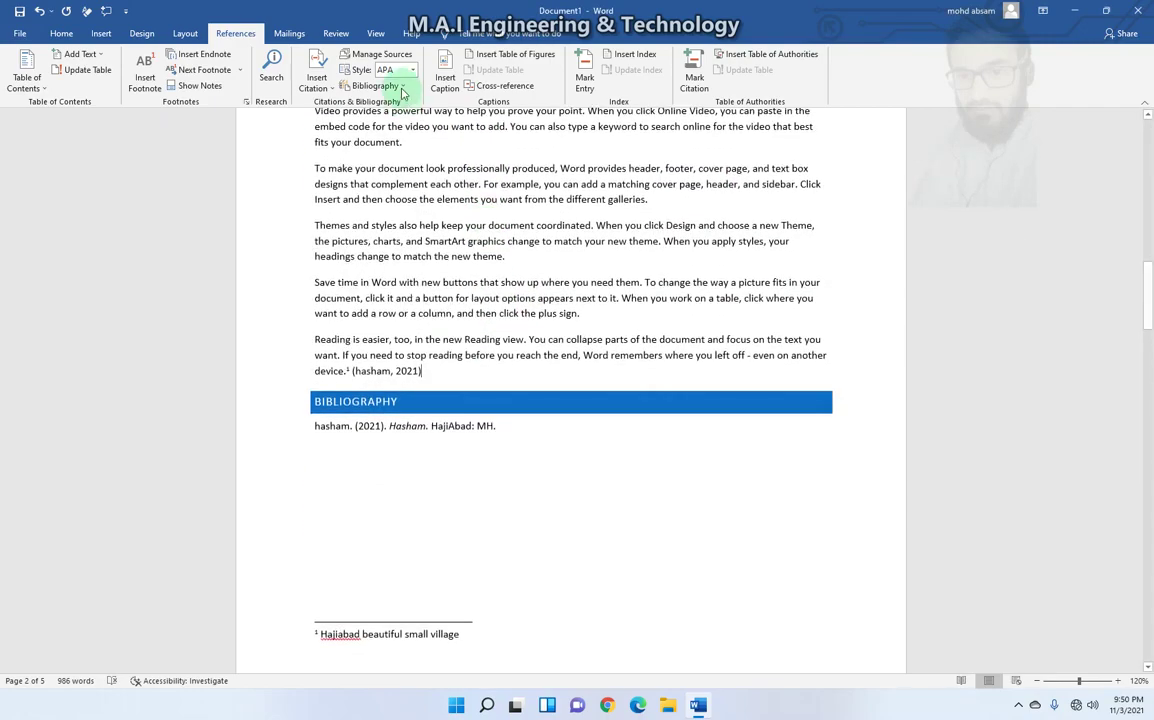
{"action": "left_click", "coordinate": [411, 70]}
{"action": "left_click", "coordinate": [395, 116]}
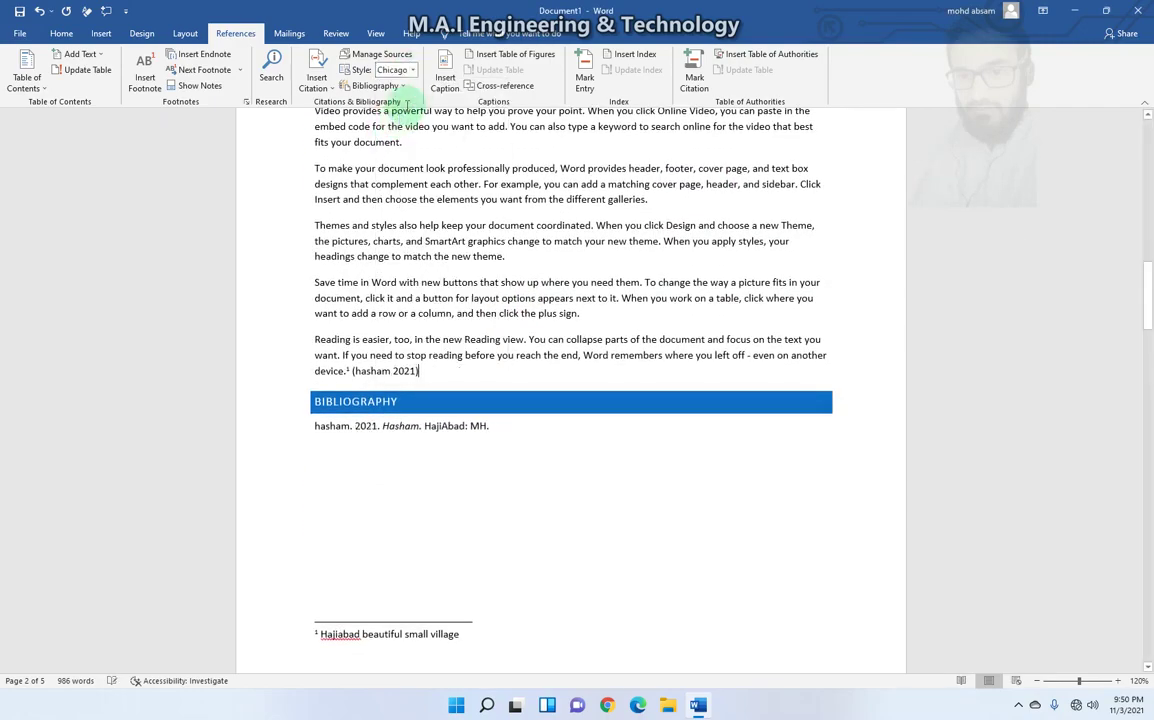
{"action": "left_click", "coordinate": [411, 70]}
{"action": "left_click", "coordinate": [406, 147]}
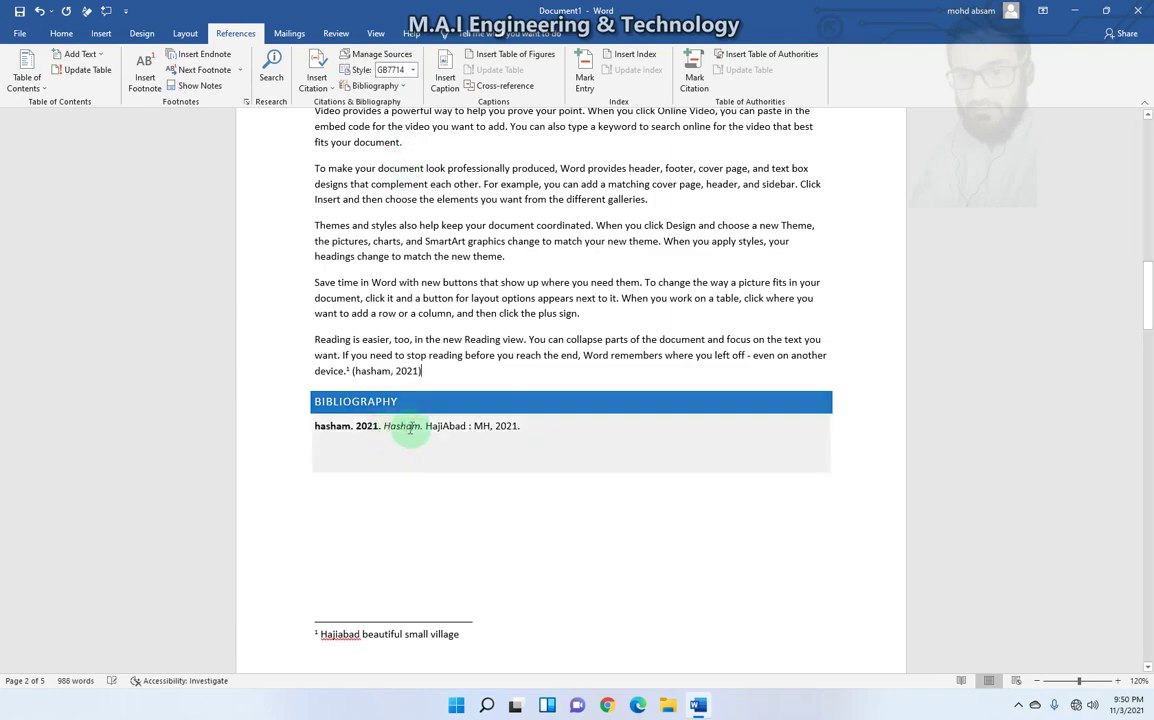
{"action": "left_click", "coordinate": [411, 70]}
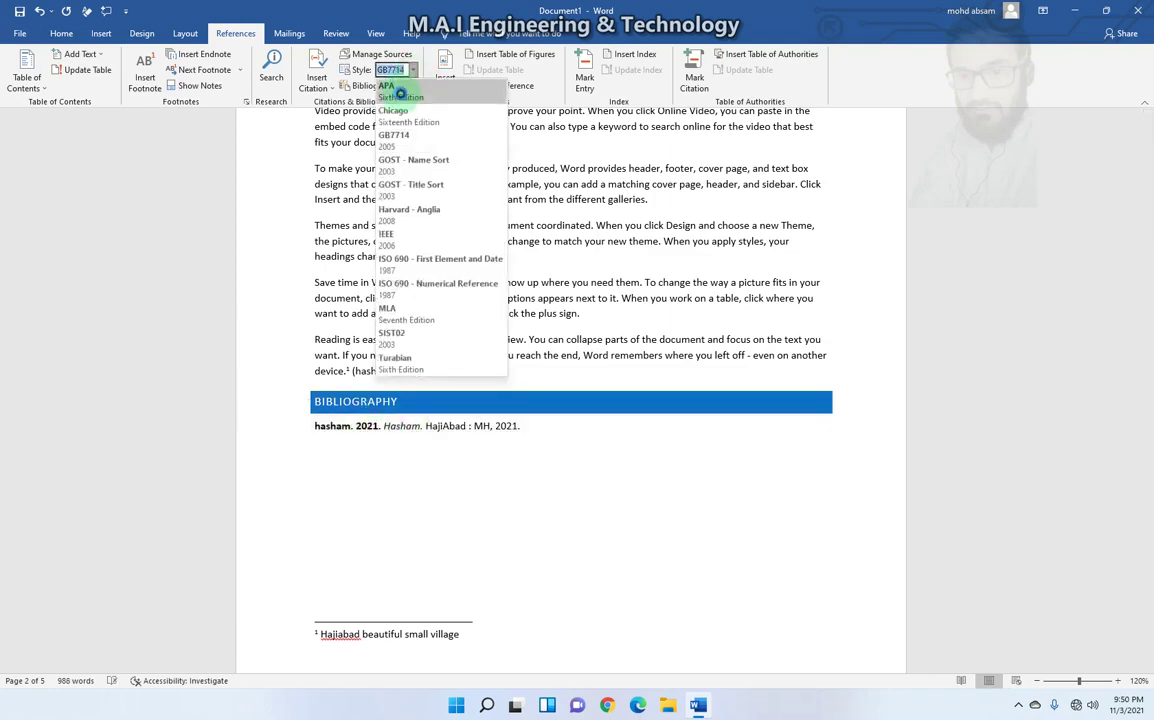
{"action": "left_click", "coordinate": [390, 80]}
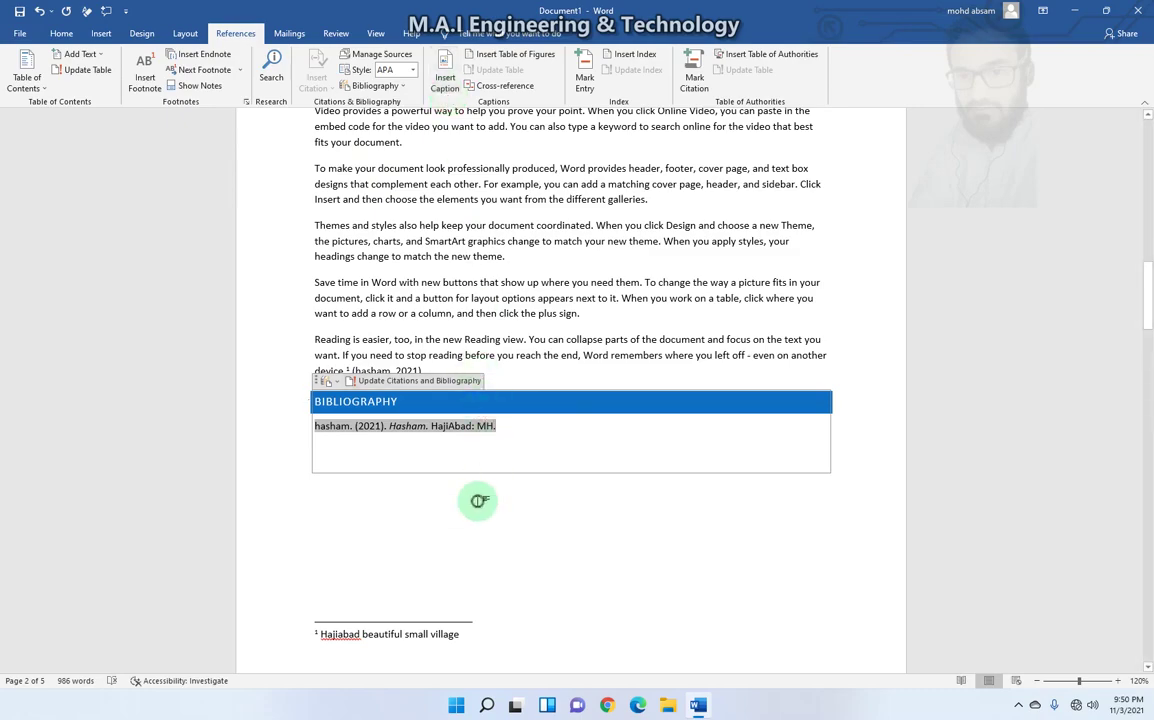
{"action": "left_click", "coordinate": [433, 450]}
- Put the caret on the empty line below the Timergara text on page 3 and show the Insert commands
{"action": "scroll", "coordinate": [494, 380], "scroll_direction": "down", "scroll_amount": 5}
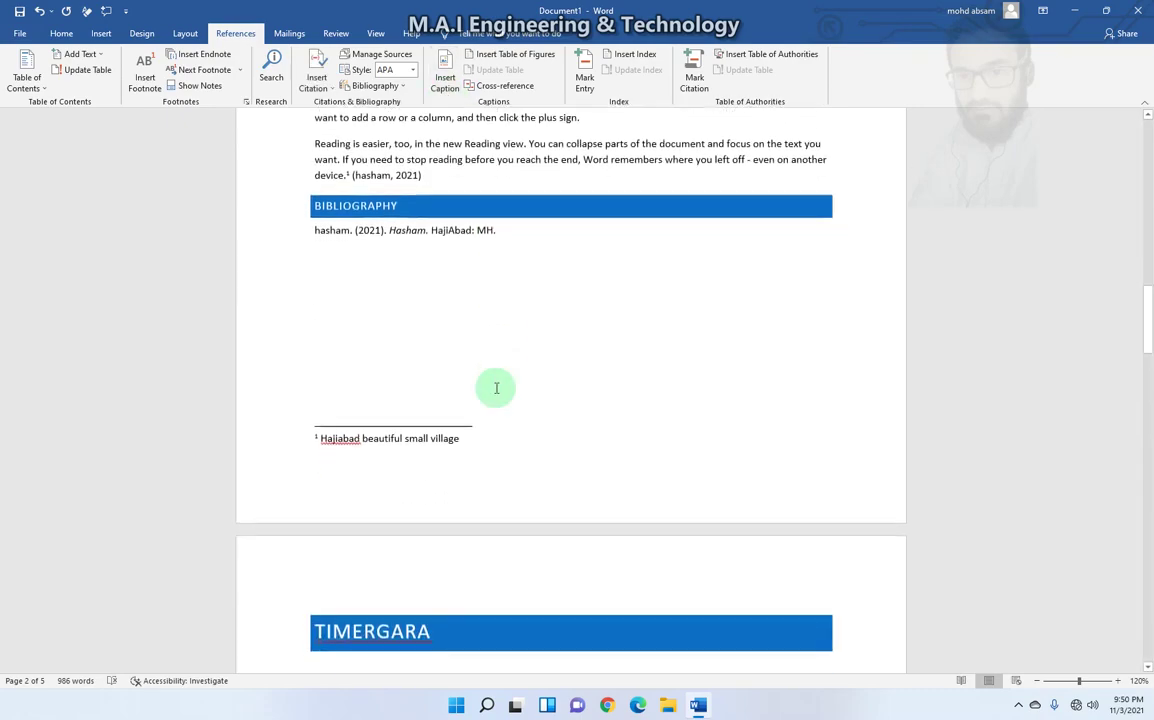
{"action": "scroll", "coordinate": [429, 361], "scroll_direction": "up", "scroll_amount": 1}
{"action": "scroll", "coordinate": [426, 361], "scroll_direction": "down", "scroll_amount": 3}
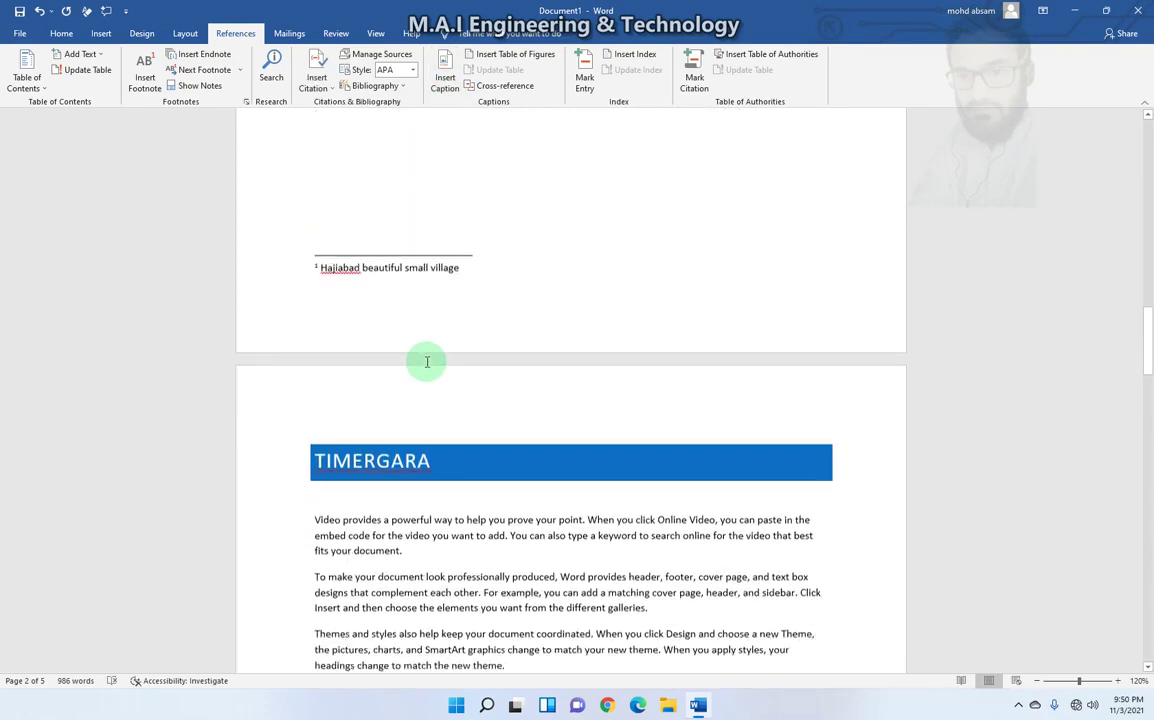
{"action": "scroll", "coordinate": [426, 364], "scroll_direction": "down", "scroll_amount": 11}
{"action": "scroll", "coordinate": [410, 385], "scroll_direction": "down", "scroll_amount": 2}
{"action": "left_click", "coordinate": [391, 408]}
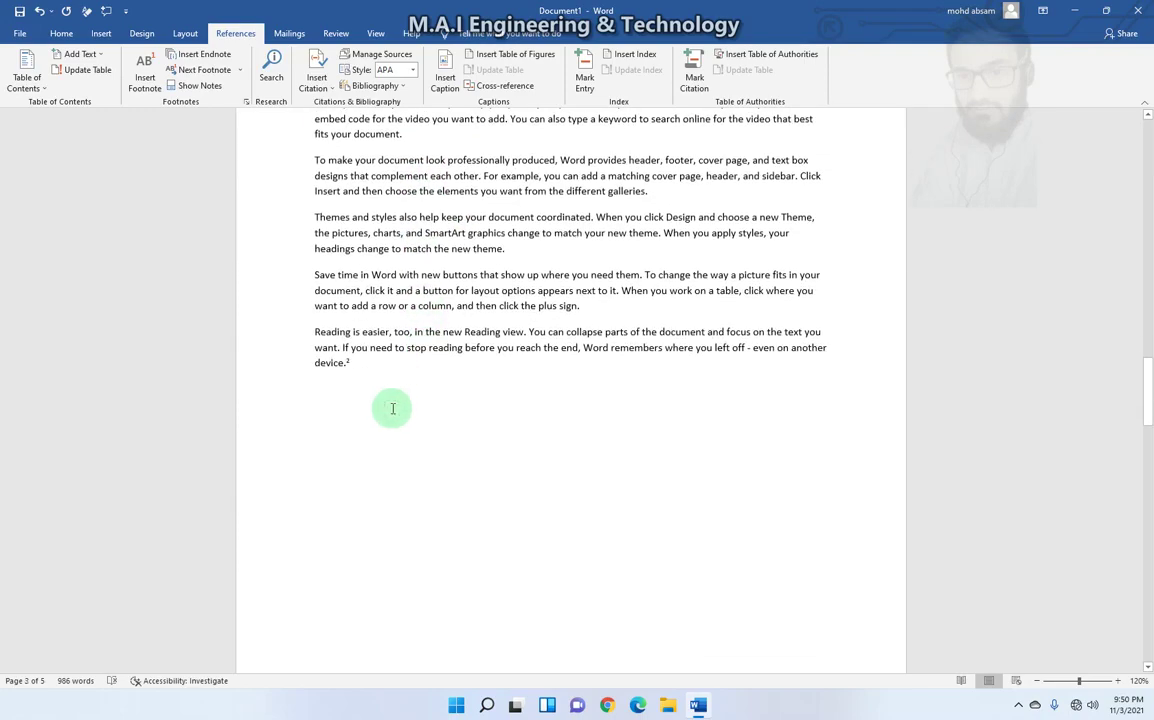
{"action": "left_click", "coordinate": [103, 33]}
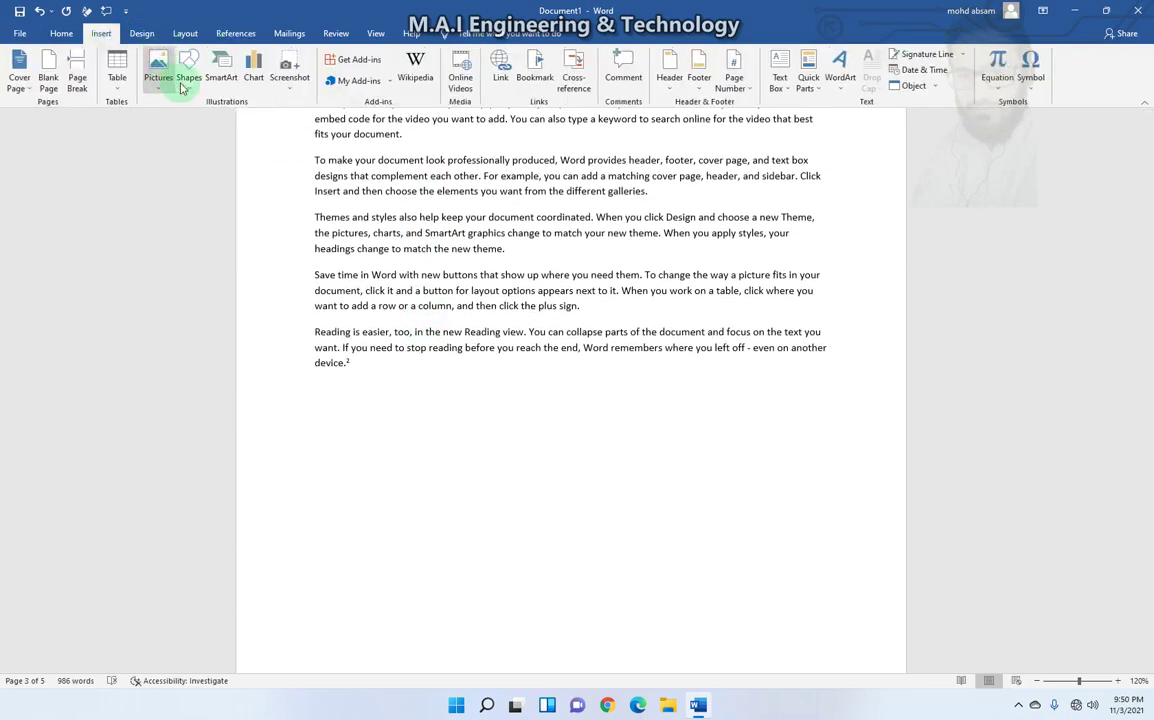
- Draw a blue rounded rectangle below the Timergara section's last paragraph
{"action": "left_click", "coordinate": [186, 80]}
{"action": "left_click", "coordinate": [247, 117]}
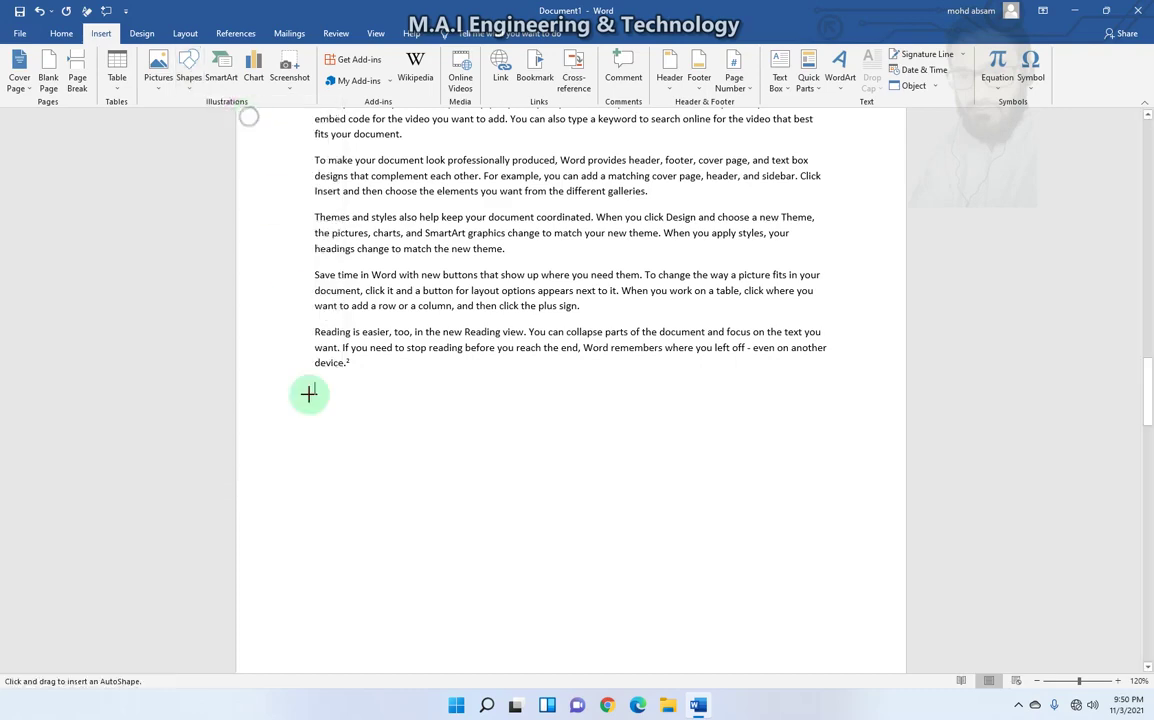
{"action": "left_click_drag", "start_coordinate": [324, 393], "coordinate": [489, 478]}
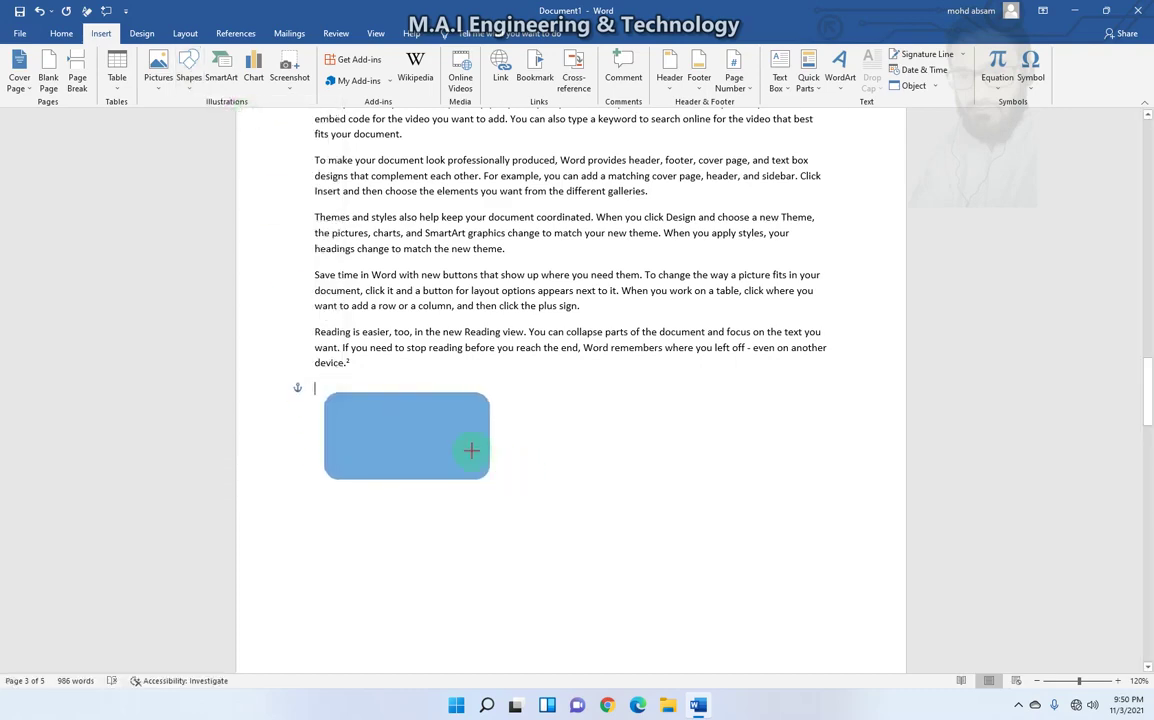
{"action": "left_click", "coordinate": [420, 505]}
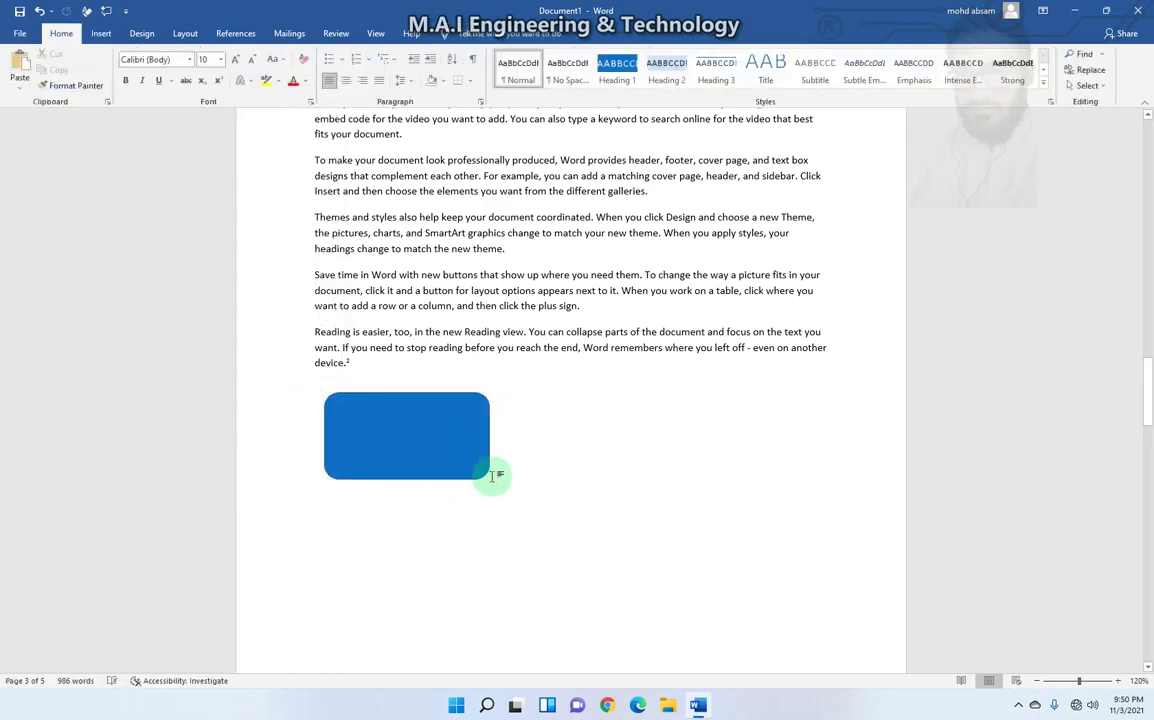
- Position the caret near the shape, then select the blue rounded rectangle
{"action": "left_click", "coordinate": [337, 505]}
{"action": "left_click", "coordinate": [499, 472]}
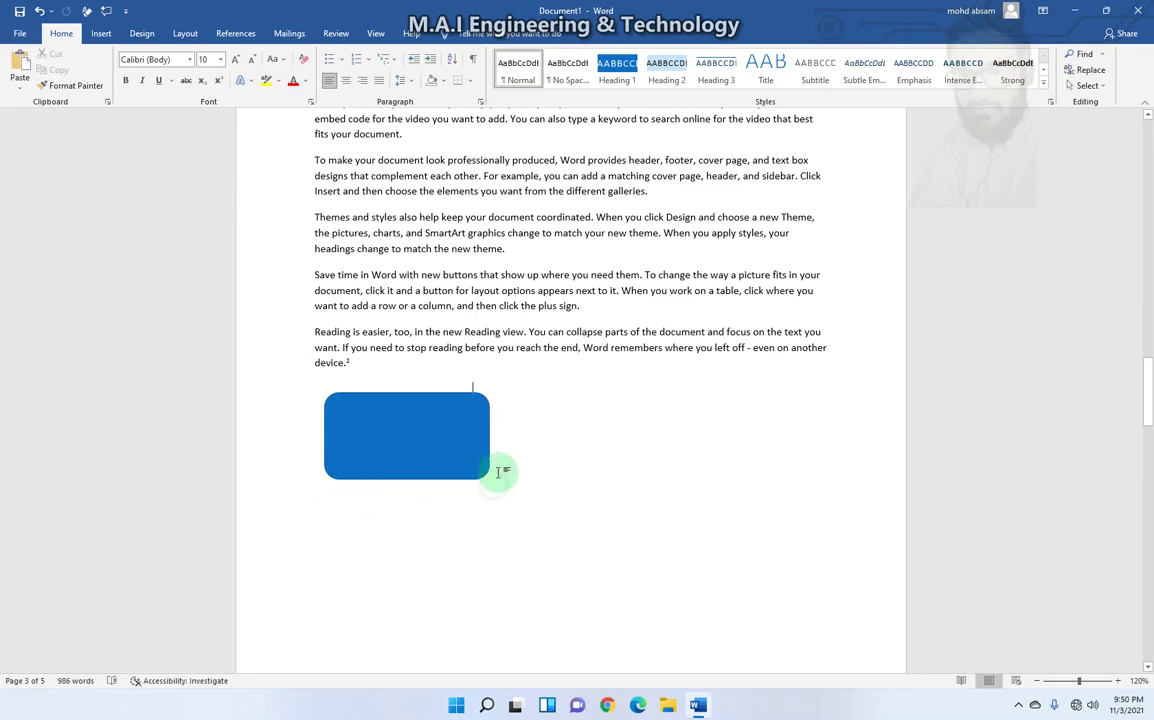
{"action": "scroll", "coordinate": [499, 472], "scroll_direction": "down", "scroll_amount": 5}
{"action": "scroll", "coordinate": [393, 415], "scroll_direction": "up", "scroll_amount": 3}
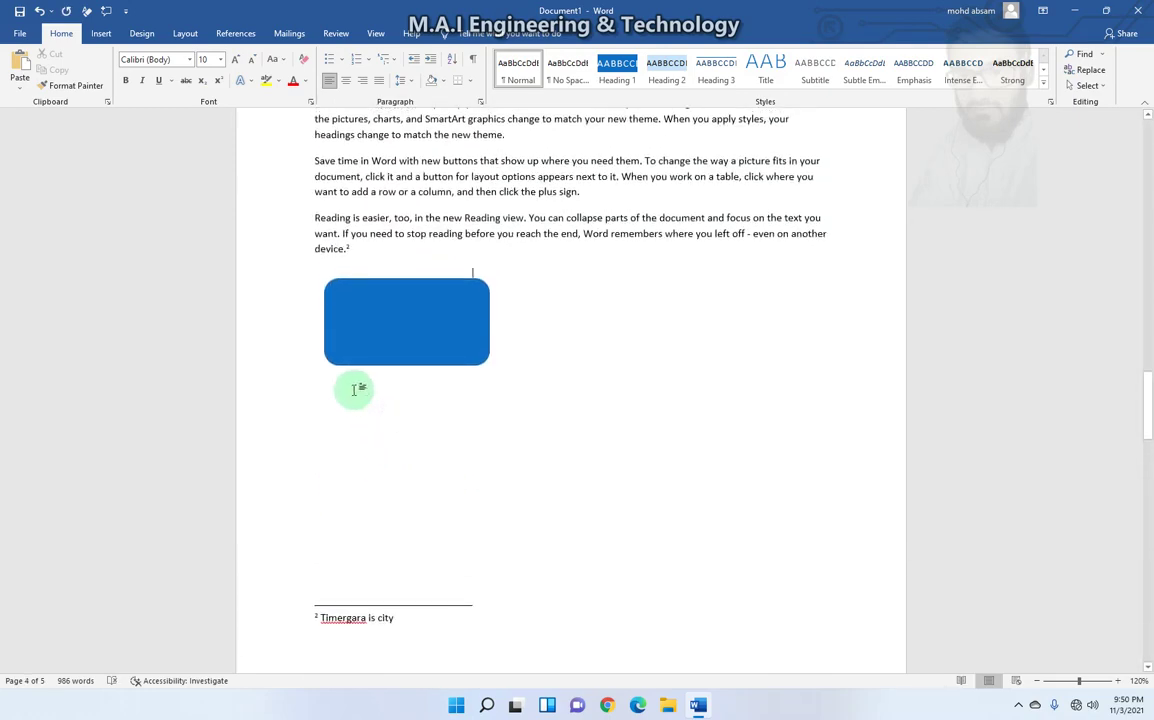
{"action": "left_click", "coordinate": [317, 368]}
{"action": "left_click", "coordinate": [376, 317]}
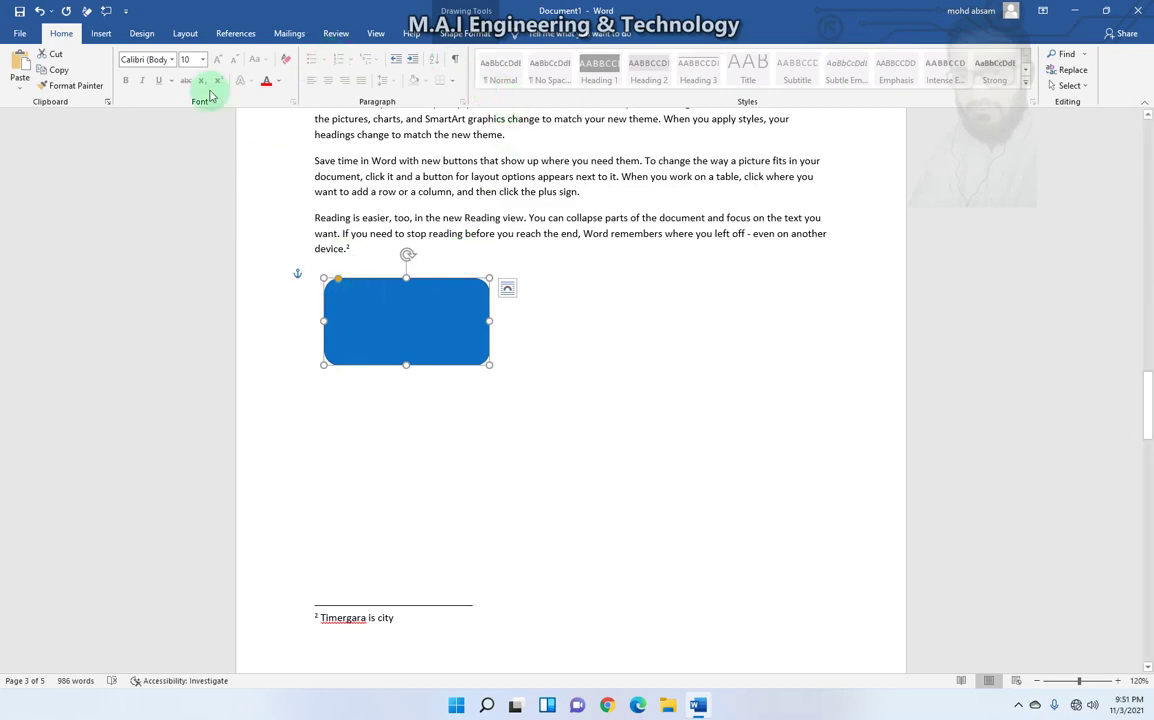
- Caption the shape 'Figure 1' with label Figure, positioned below the selected item
{"action": "left_click", "coordinate": [236, 33]}
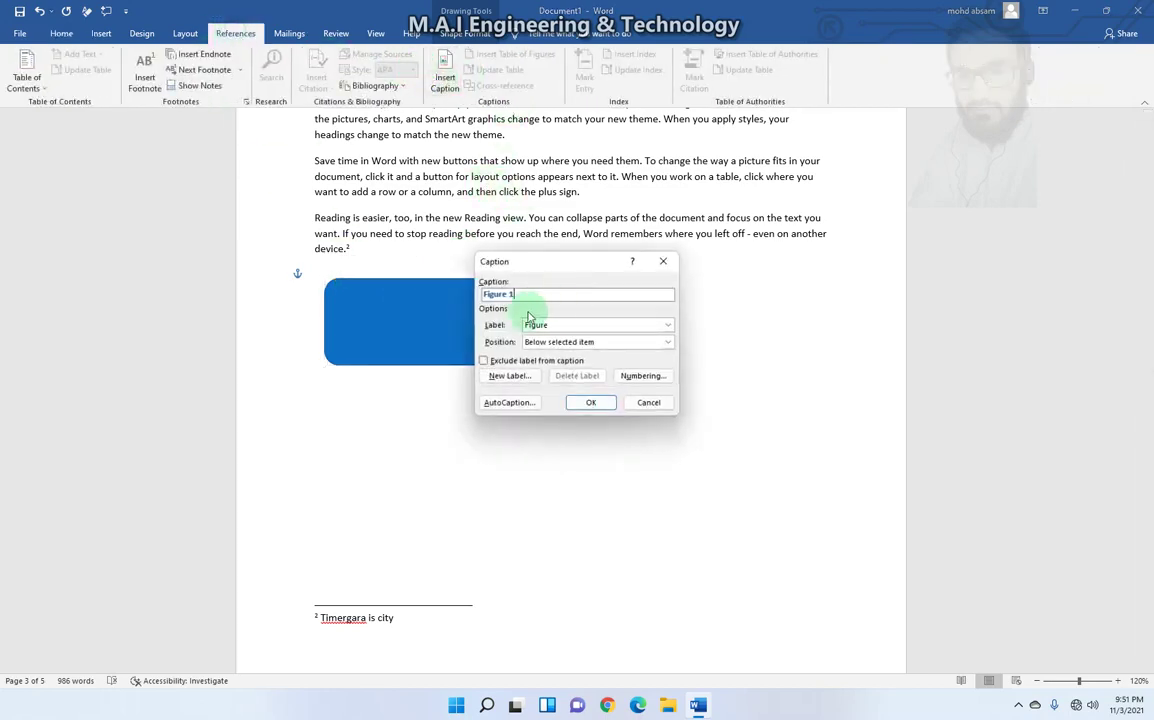
{"action": "left_click_drag", "start_coordinate": [542, 266], "coordinate": [607, 262]}
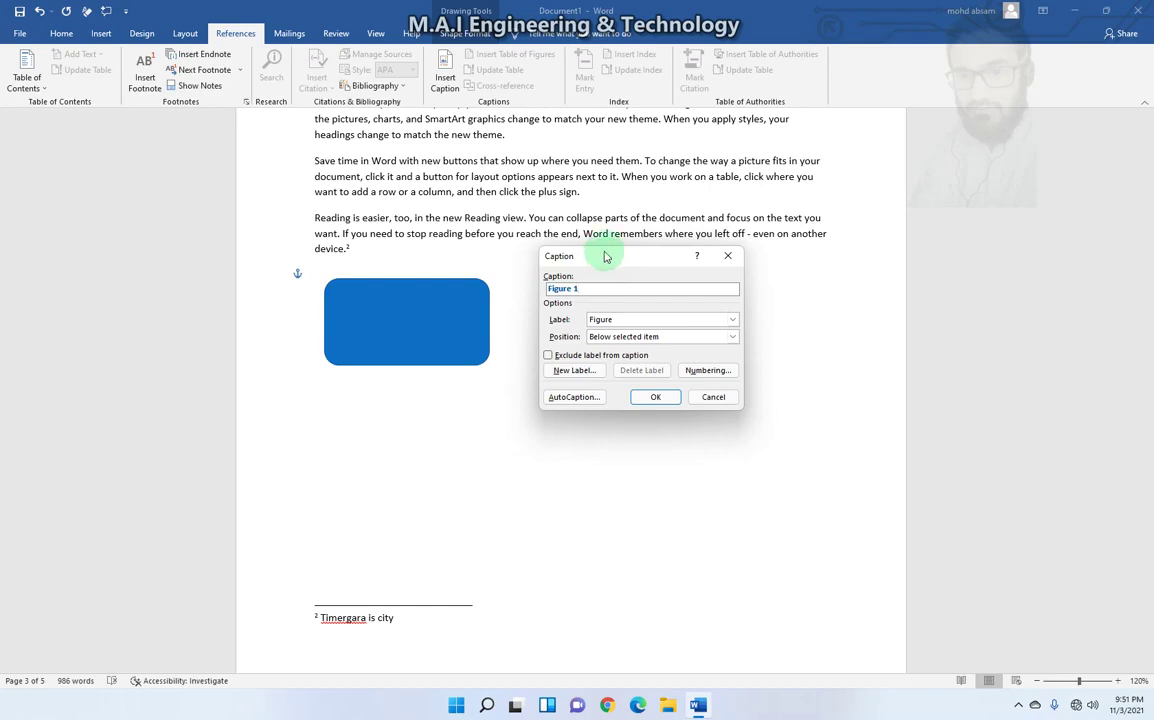
{"action": "left_click", "coordinate": [660, 320]}
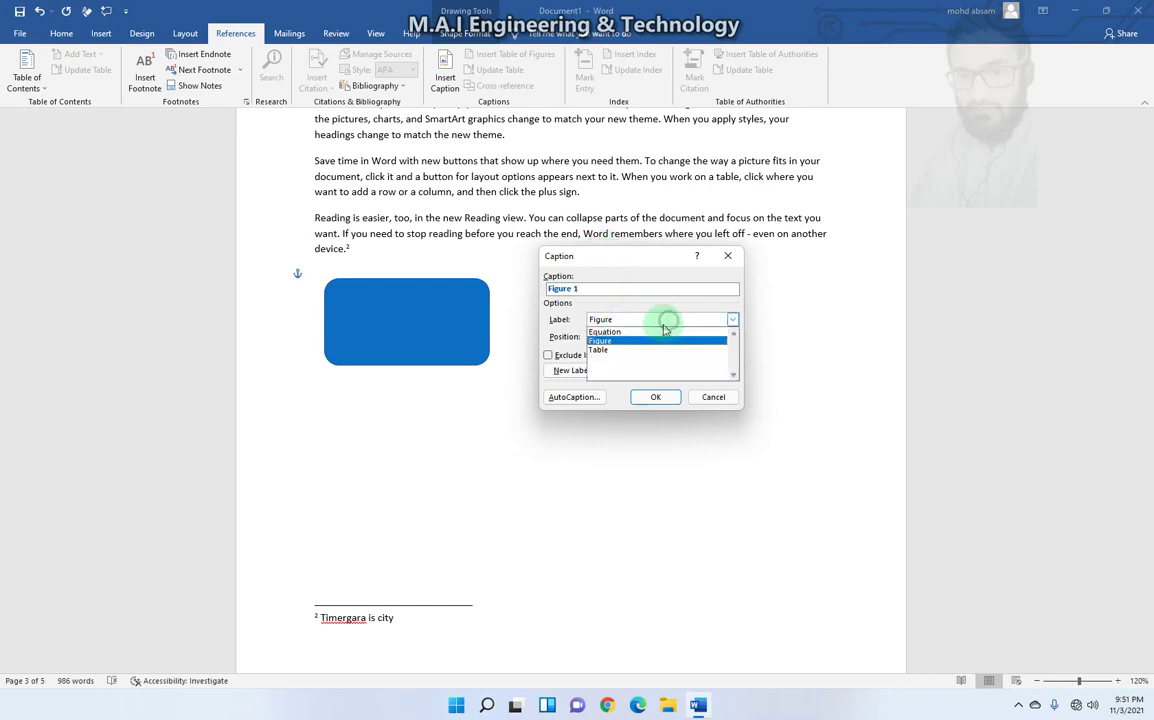
{"action": "left_click", "coordinate": [632, 341]}
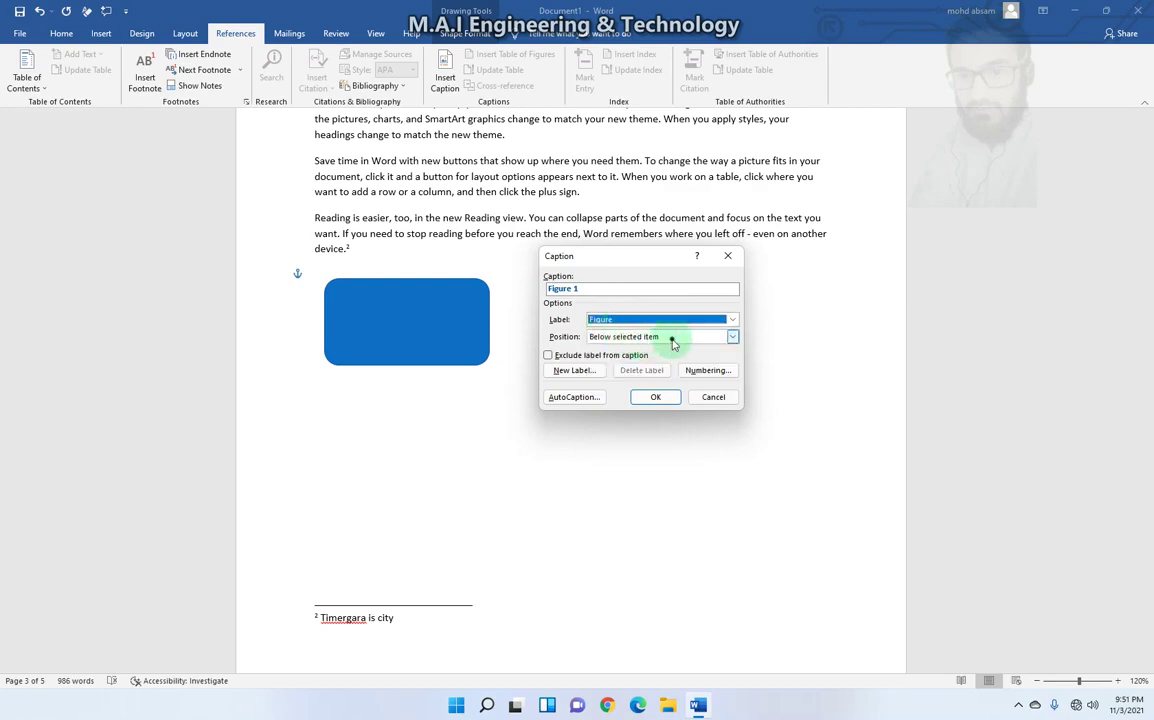
{"action": "left_click", "coordinate": [672, 338]}
{"action": "left_click", "coordinate": [626, 352]}
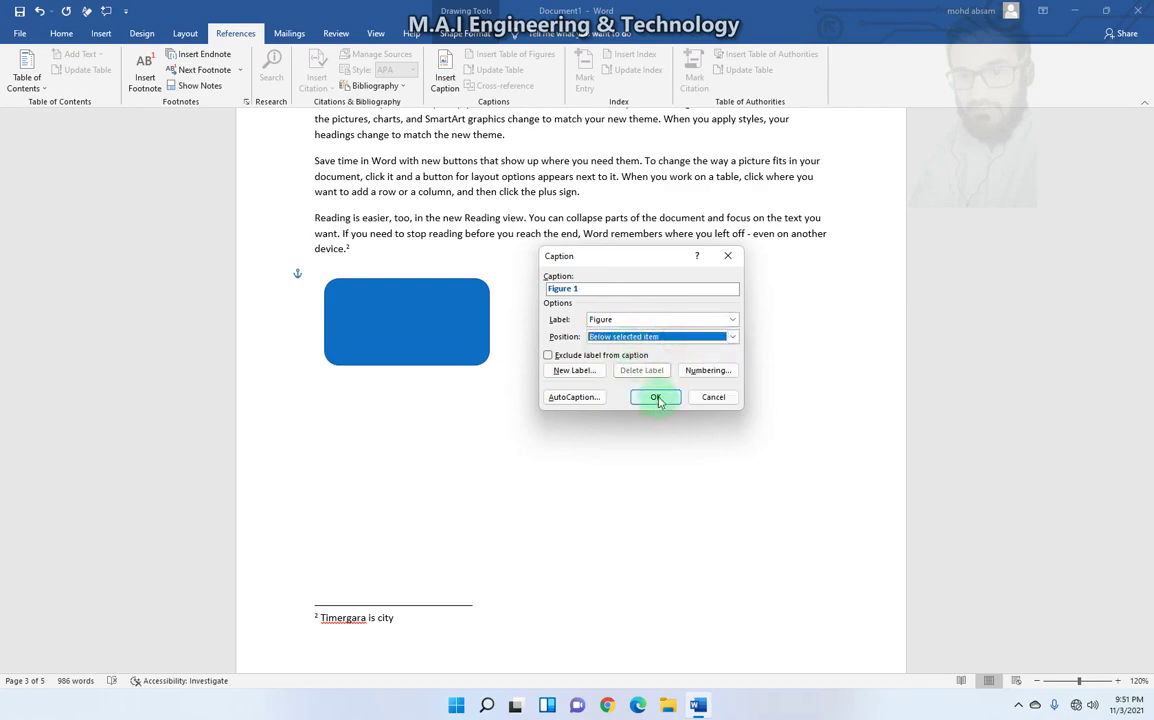
{"action": "left_click", "coordinate": [655, 397]}
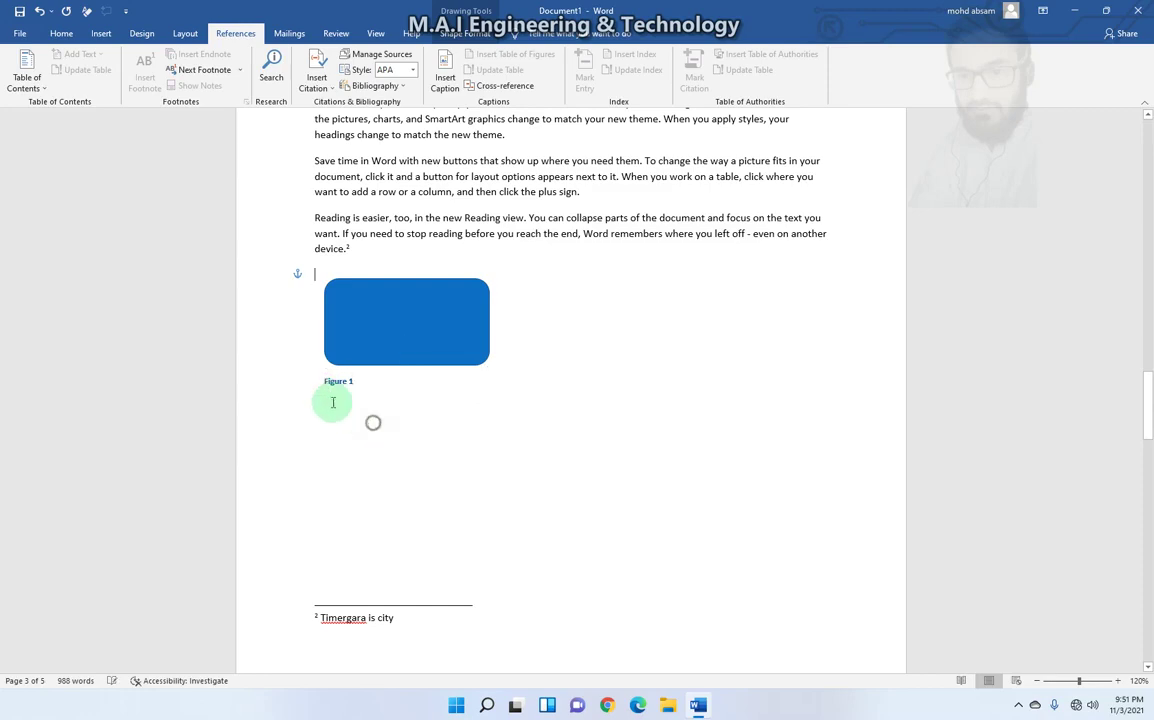
- Check the blue shape and its Figure 1 caption by selecting and deselecting them
{"action": "left_click_drag", "start_coordinate": [362, 381], "coordinate": [323, 381]}
{"action": "left_click", "coordinate": [378, 338]}
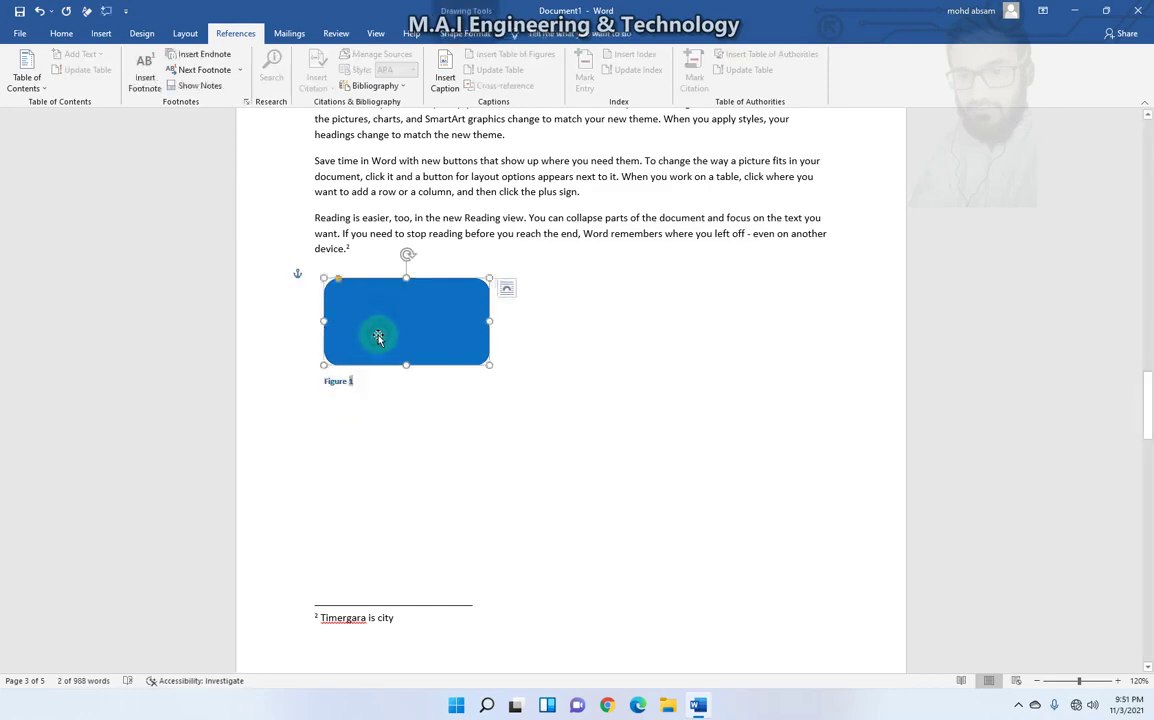
{"action": "left_click", "coordinate": [348, 381]}
{"action": "left_click", "coordinate": [388, 412]}
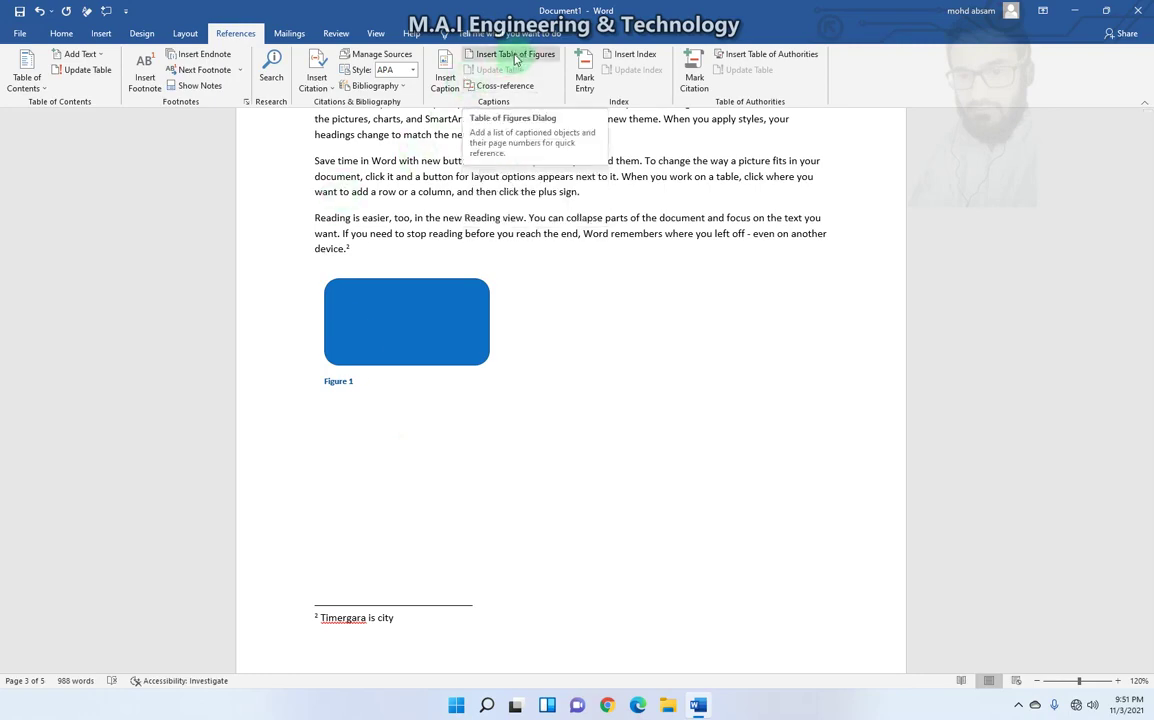
{"action": "left_click", "coordinate": [362, 318]}
{"action": "left_click", "coordinate": [389, 384]}
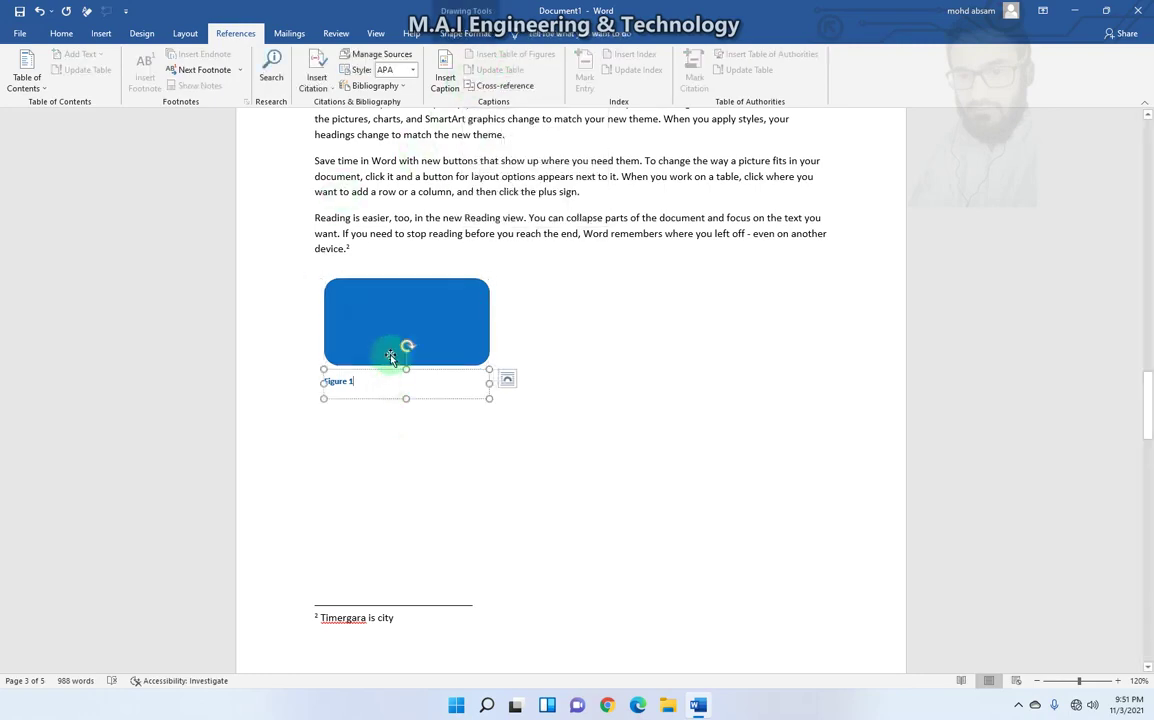
{"action": "left_click", "coordinate": [377, 400]}
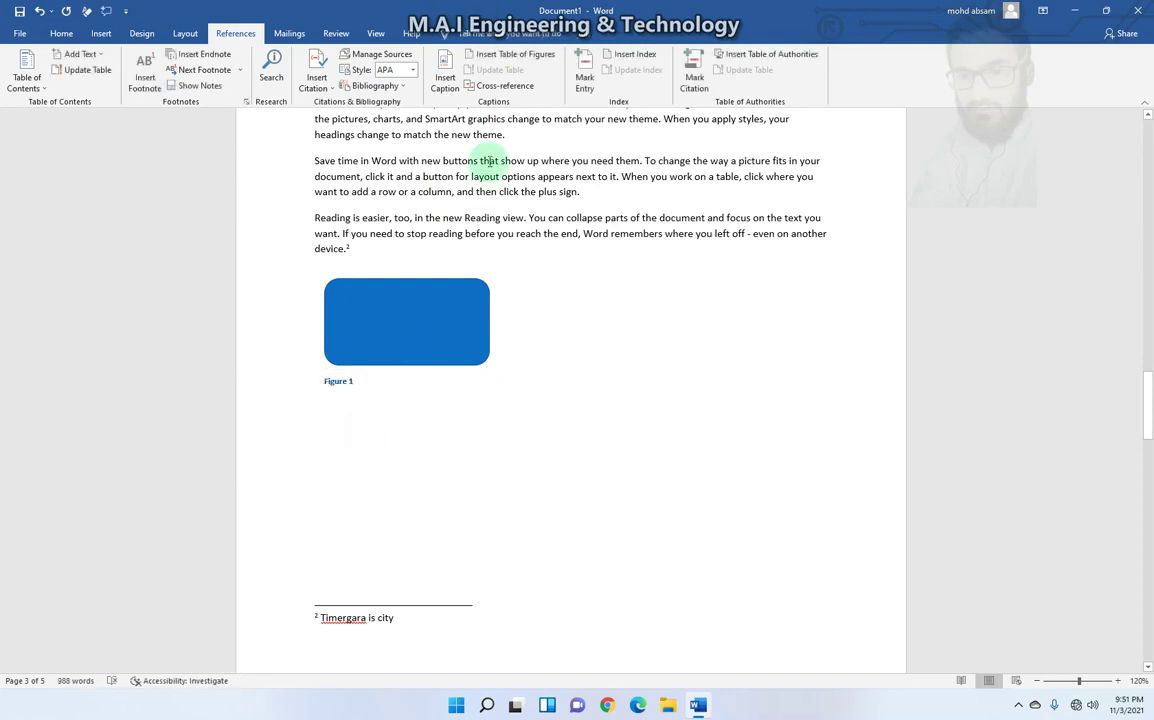
{"action": "left_click", "coordinate": [402, 300]}
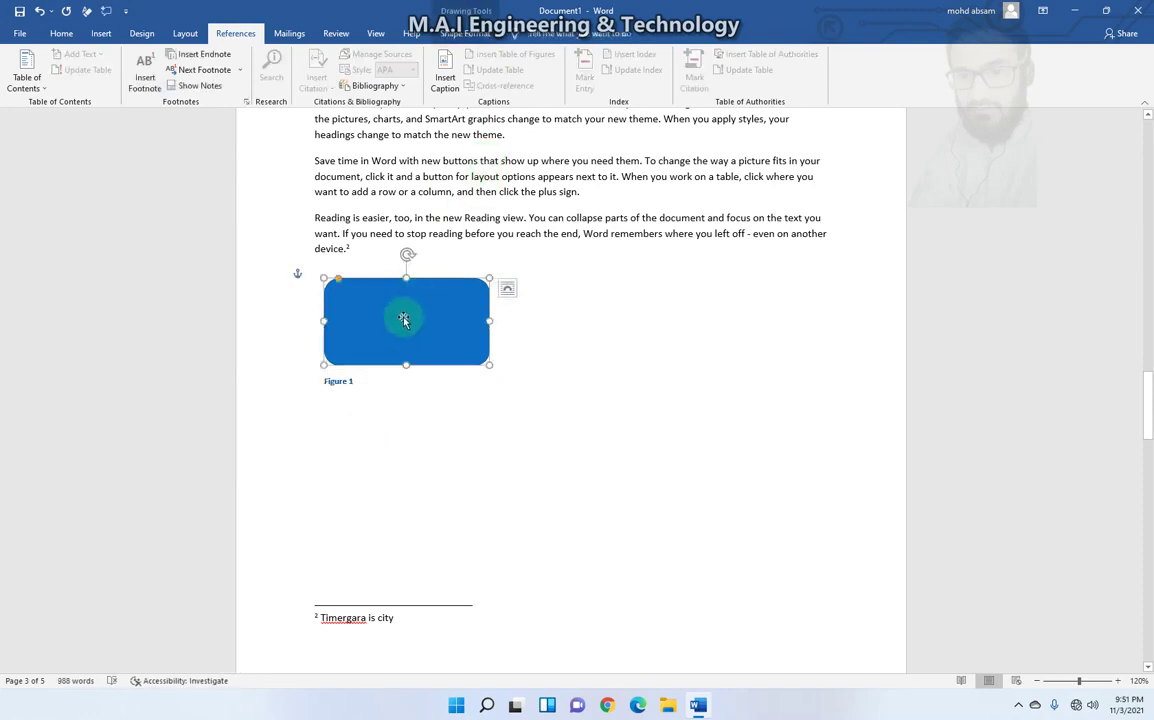
{"action": "left_click", "coordinate": [364, 384]}
{"action": "left_click", "coordinate": [358, 411]}
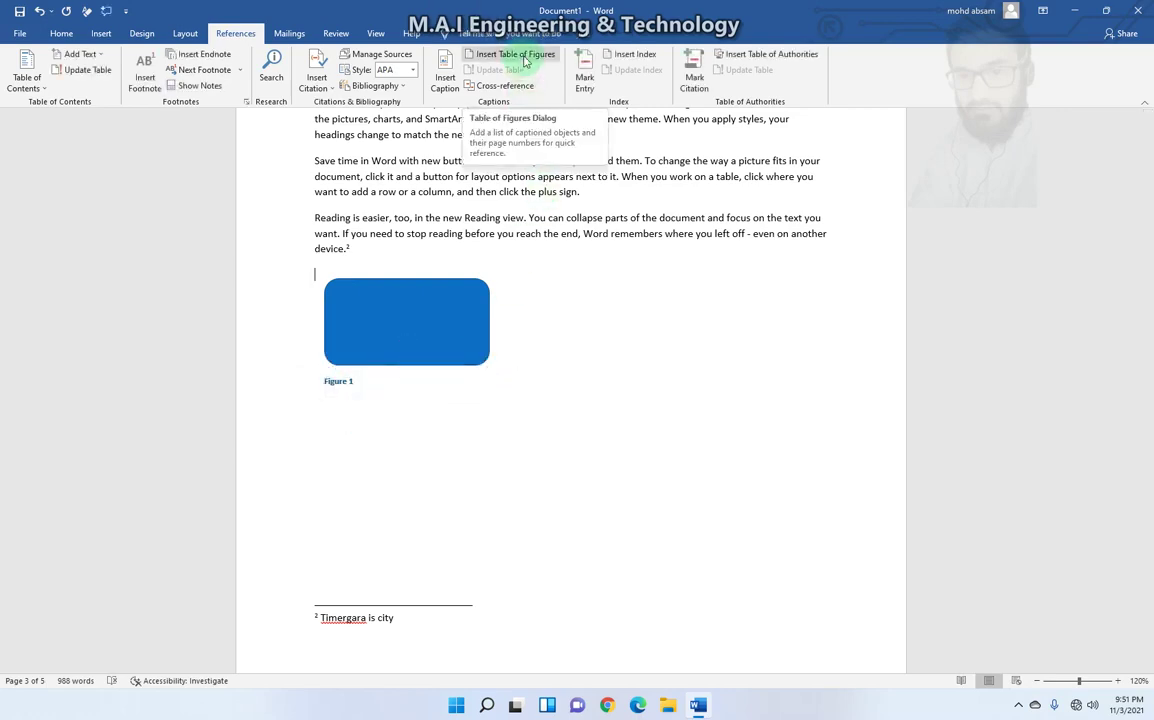
{"action": "left_click", "coordinate": [337, 386]}
{"action": "scroll", "coordinate": [373, 335], "scroll_direction": "up", "scroll_amount": 3}
{"action": "left_click", "coordinate": [427, 570]}
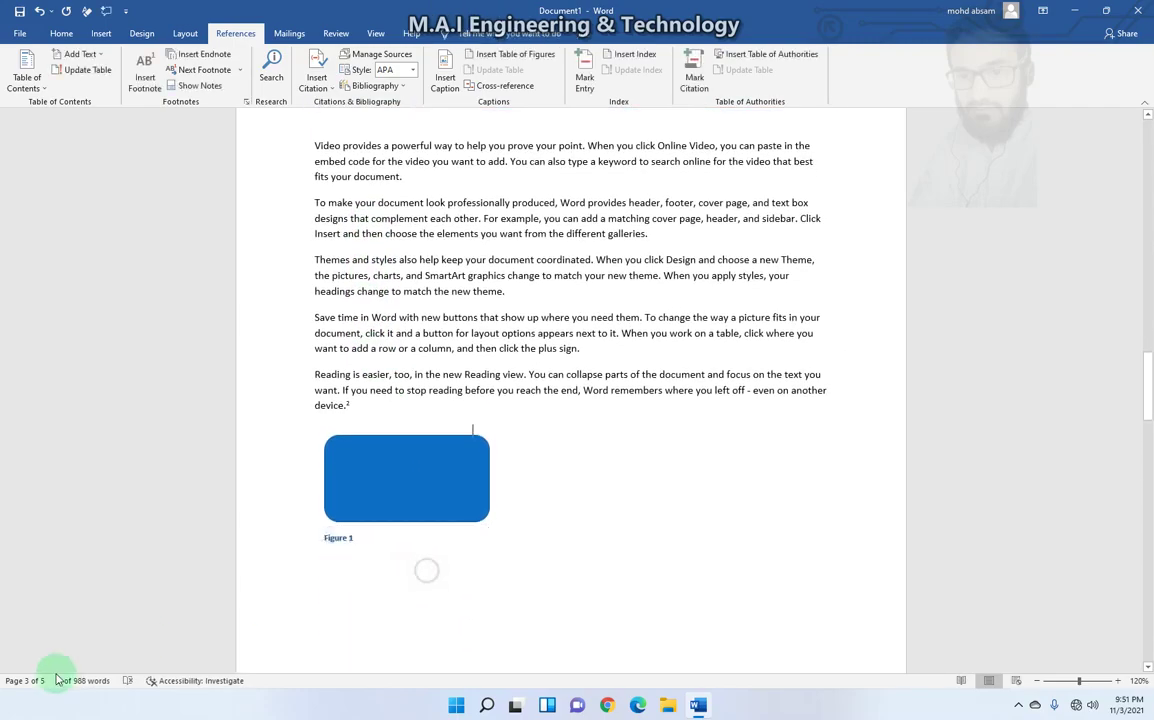
- Scroll back up to the table of contents on page 1
{"action": "scroll", "coordinate": [448, 355], "scroll_direction": "up", "scroll_amount": 1}
{"action": "scroll", "coordinate": [448, 355], "scroll_direction": "up", "scroll_amount": 8}
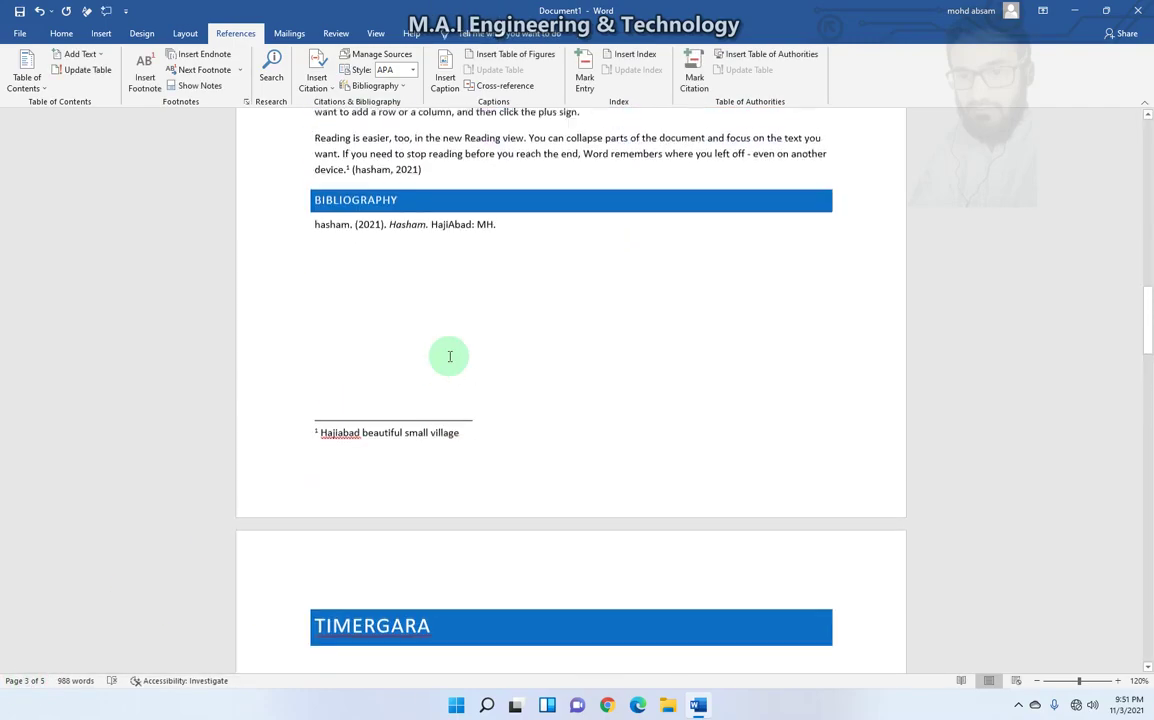
{"action": "scroll", "coordinate": [448, 355], "scroll_direction": "up", "scroll_amount": 7}
{"action": "scroll", "coordinate": [445, 332], "scroll_direction": "up", "scroll_amount": 5}
{"action": "scroll", "coordinate": [445, 332], "scroll_direction": "up", "scroll_amount": 10}
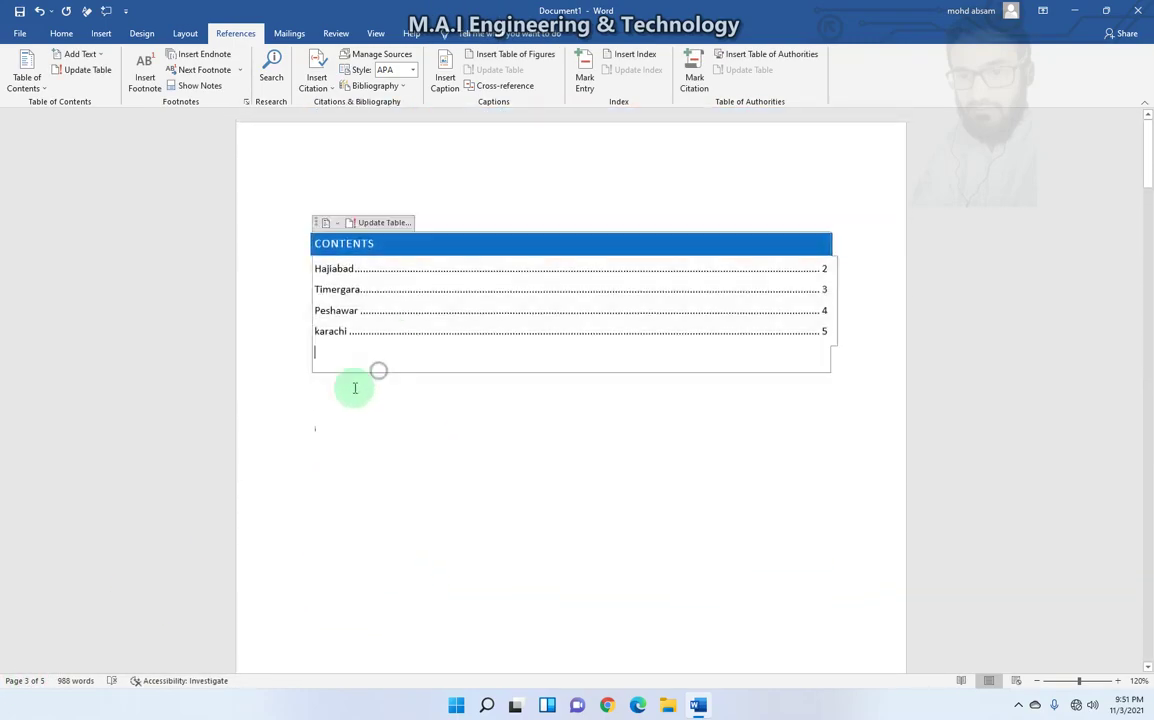
- Insert a table of figures below the contents with dotted tab leader and From template format
{"action": "left_click", "coordinate": [325, 405]}
{"action": "left_click", "coordinate": [505, 54]}
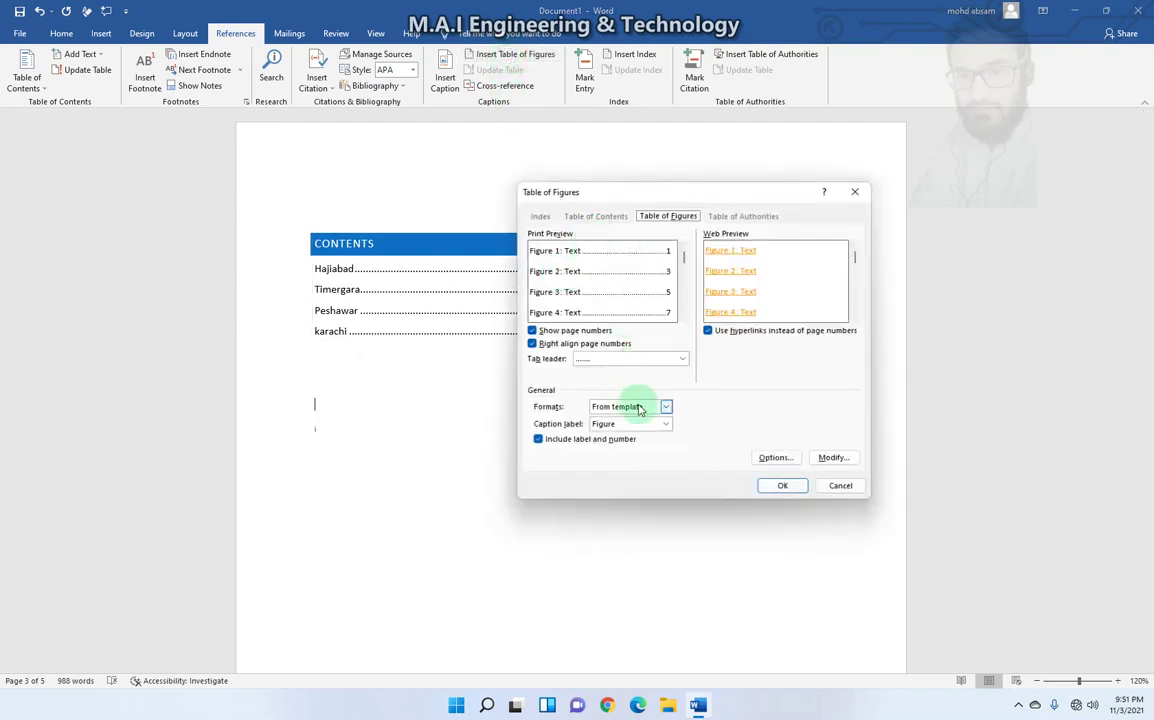
{"action": "left_click", "coordinate": [682, 358]}
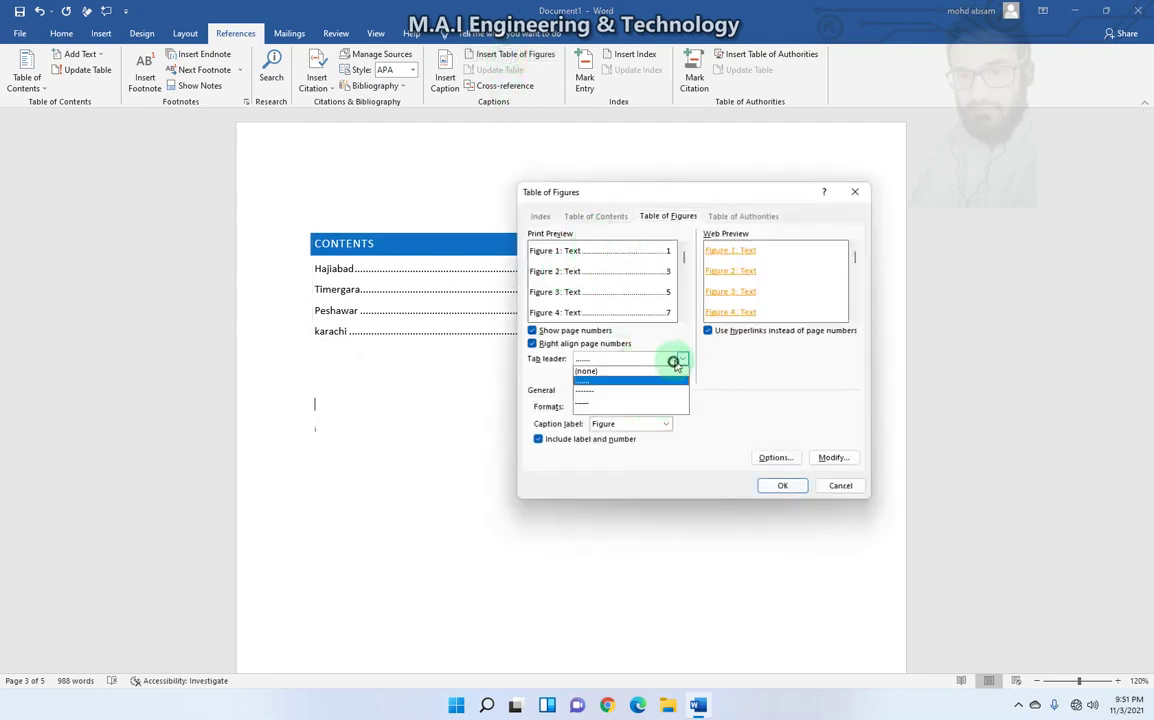
{"action": "left_click", "coordinate": [640, 410]}
{"action": "left_click", "coordinate": [664, 407]}
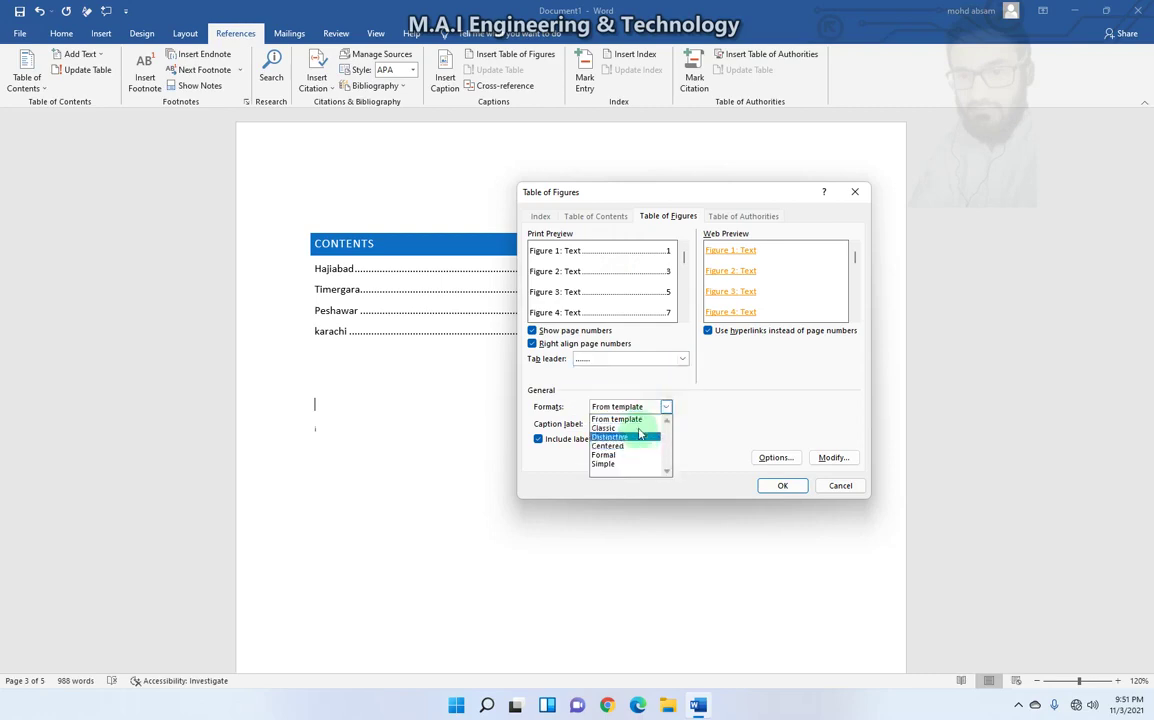
{"action": "left_click", "coordinate": [648, 429]}
{"action": "left_click", "coordinate": [660, 408]}
{"action": "left_click", "coordinate": [625, 418]}
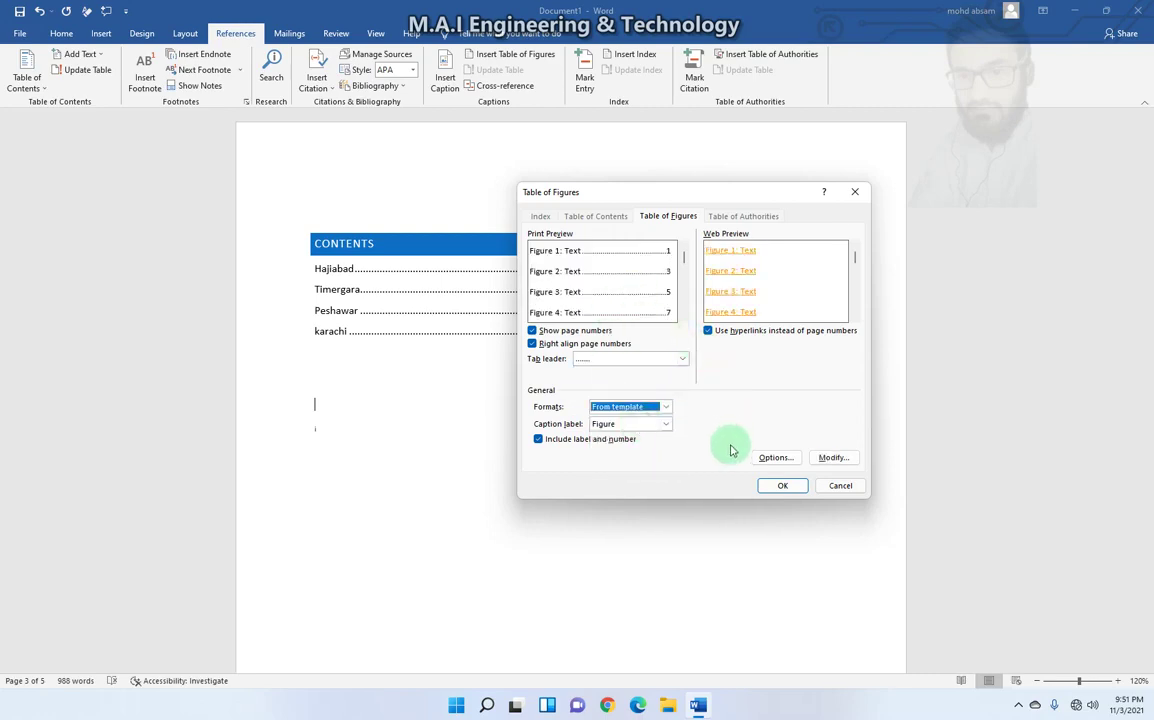
{"action": "left_click", "coordinate": [780, 486]}
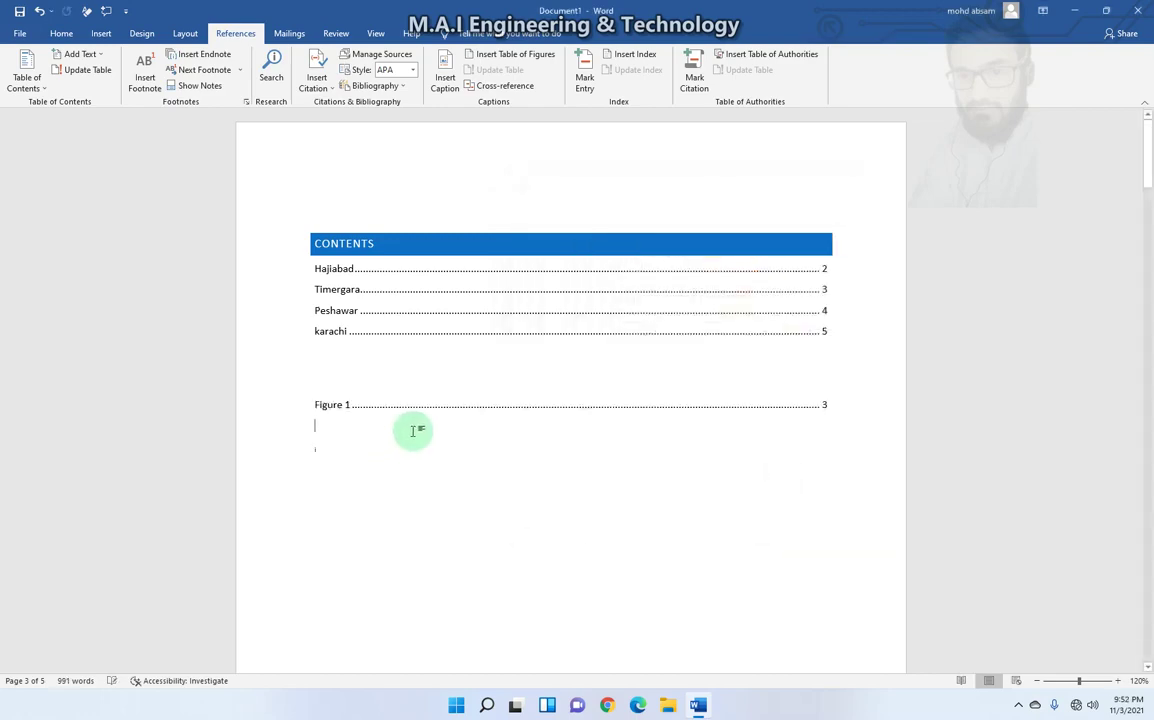
- Check the Figure 1 entry and its blue shape on page 3
{"action": "left_click", "coordinate": [824, 406]}
{"action": "left_click_drag", "start_coordinate": [1148, 160], "coordinate": [1148, 345]}
{"action": "left_click", "coordinate": [456, 587]}
{"action": "scroll", "coordinate": [471, 543], "scroll_direction": "down", "scroll_amount": 2}
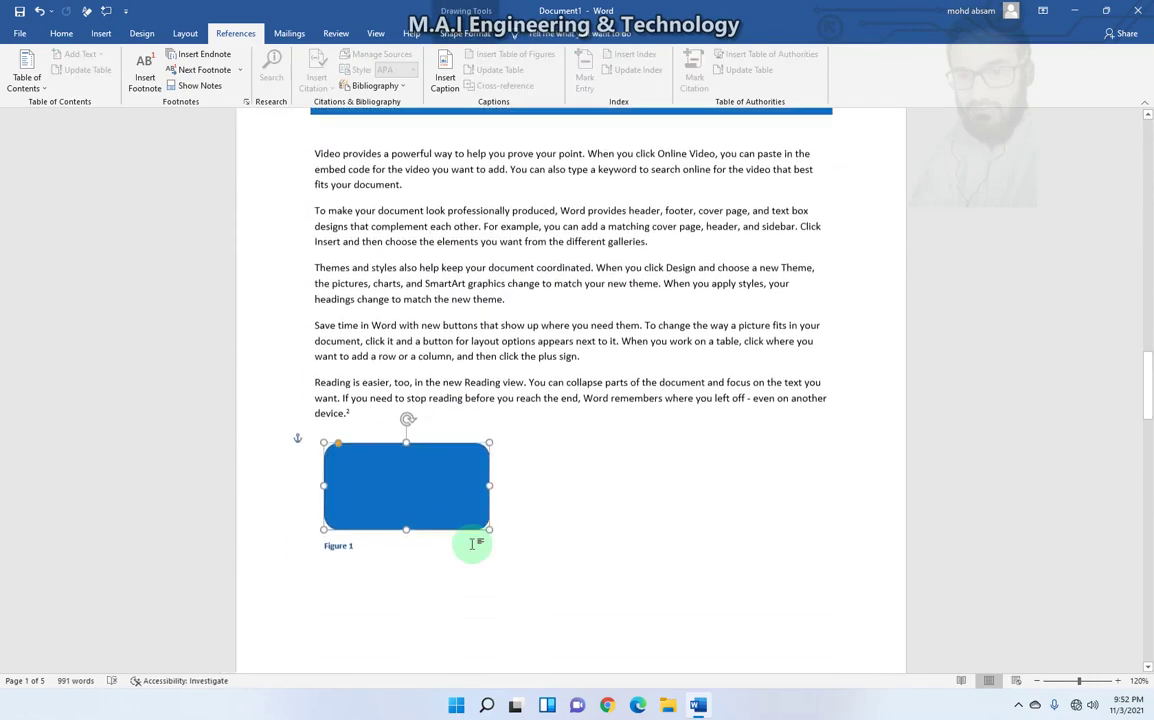
{"action": "scroll", "coordinate": [469, 521], "scroll_direction": "down", "scroll_amount": 10}
{"action": "scroll", "coordinate": [469, 521], "scroll_direction": "down", "scroll_amount": 5}
- Draw a blue rounded rectangle below the Peshawar text on page 4
{"action": "left_click", "coordinate": [386, 541]}
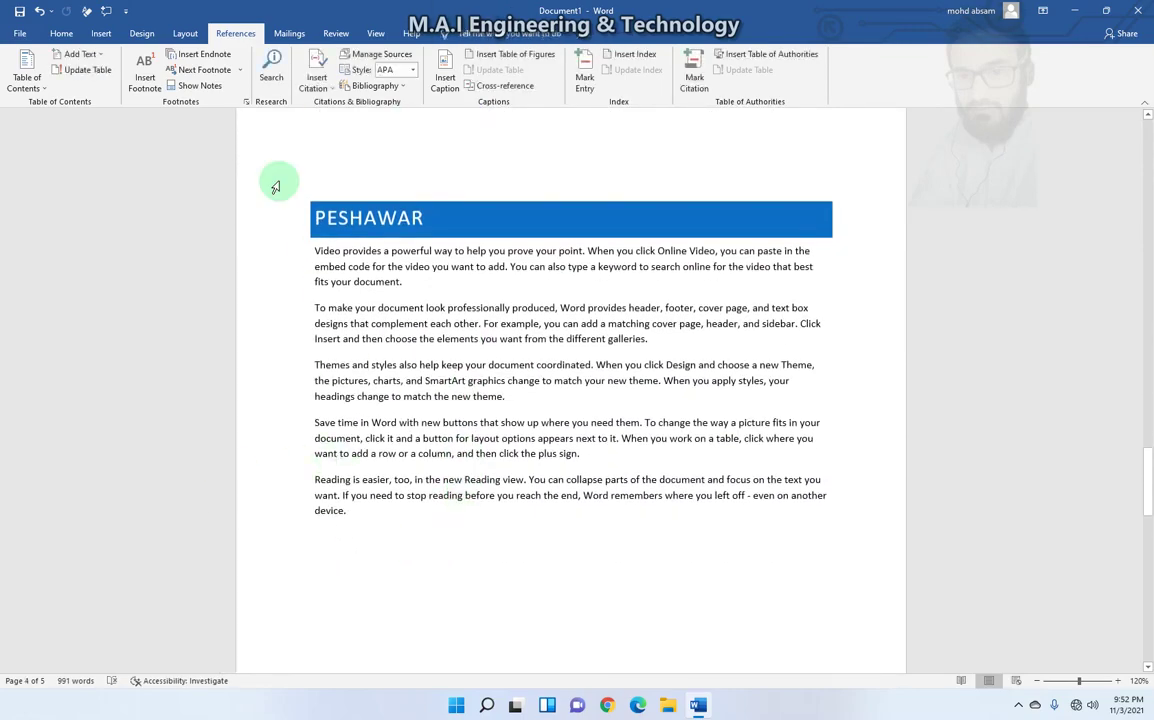
{"action": "left_click", "coordinate": [106, 34]}
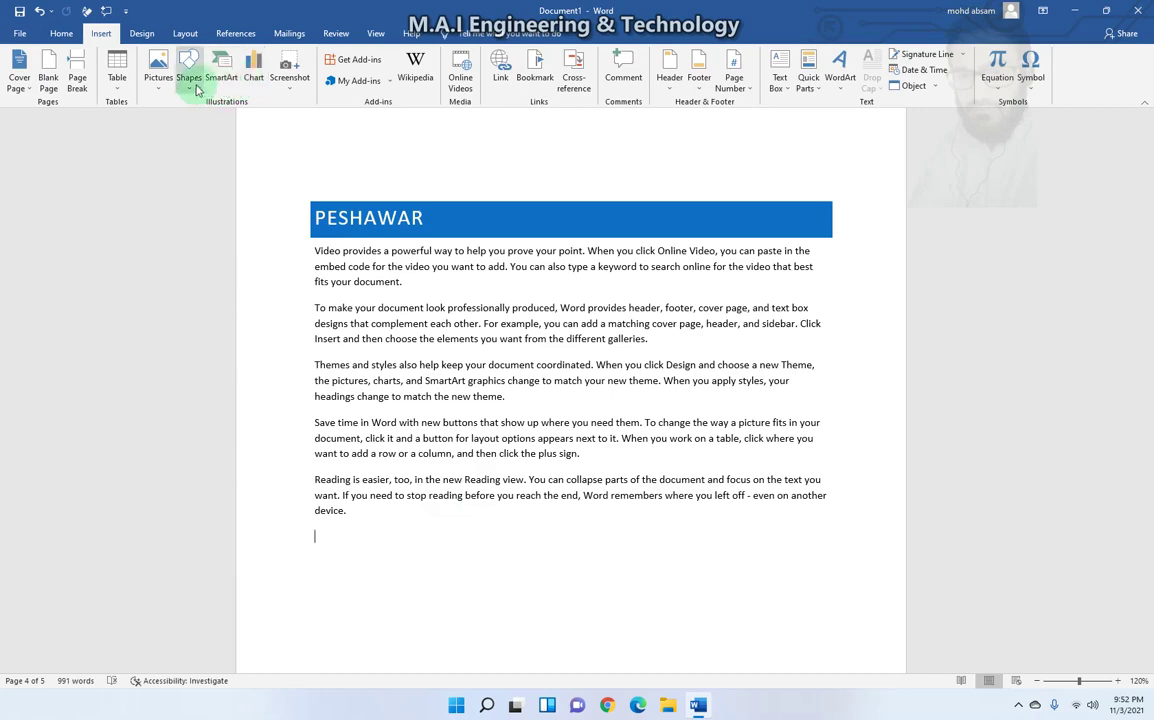
{"action": "left_click", "coordinate": [189, 80]}
{"action": "left_click", "coordinate": [253, 188]}
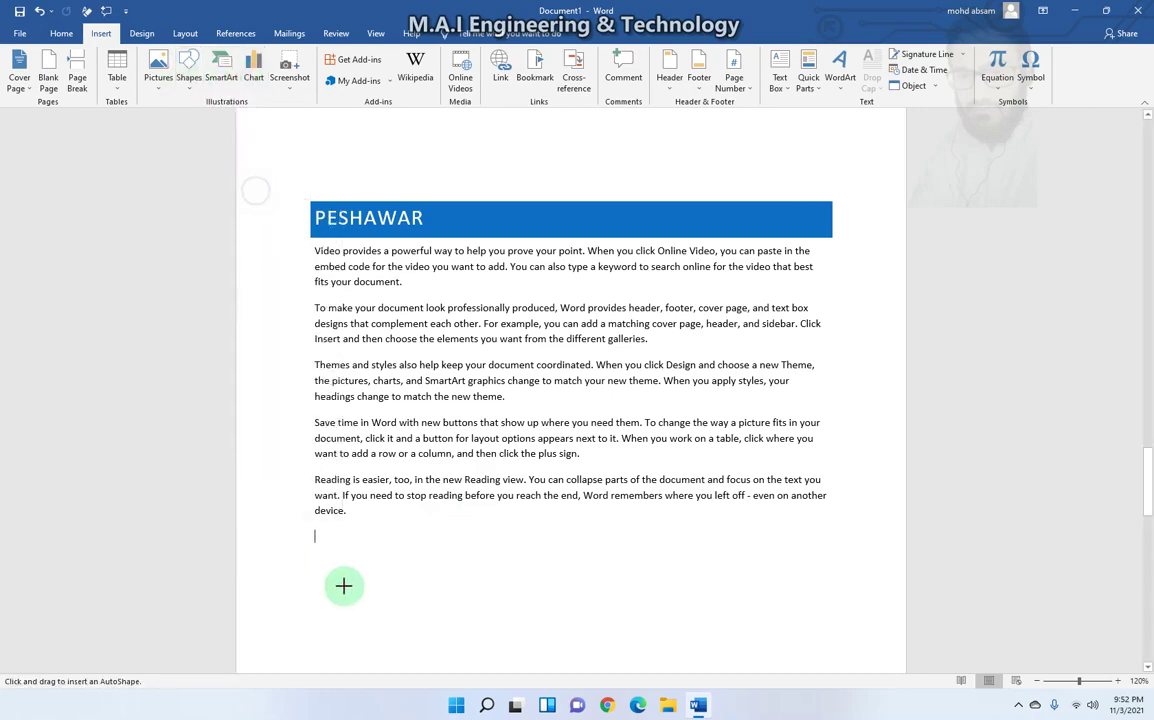
{"action": "left_click_drag", "start_coordinate": [338, 550], "coordinate": [428, 615]}
- Add the caption Figure 2 to the new rectangle
{"action": "scroll", "coordinate": [397, 290], "scroll_direction": "down", "scroll_amount": 4}
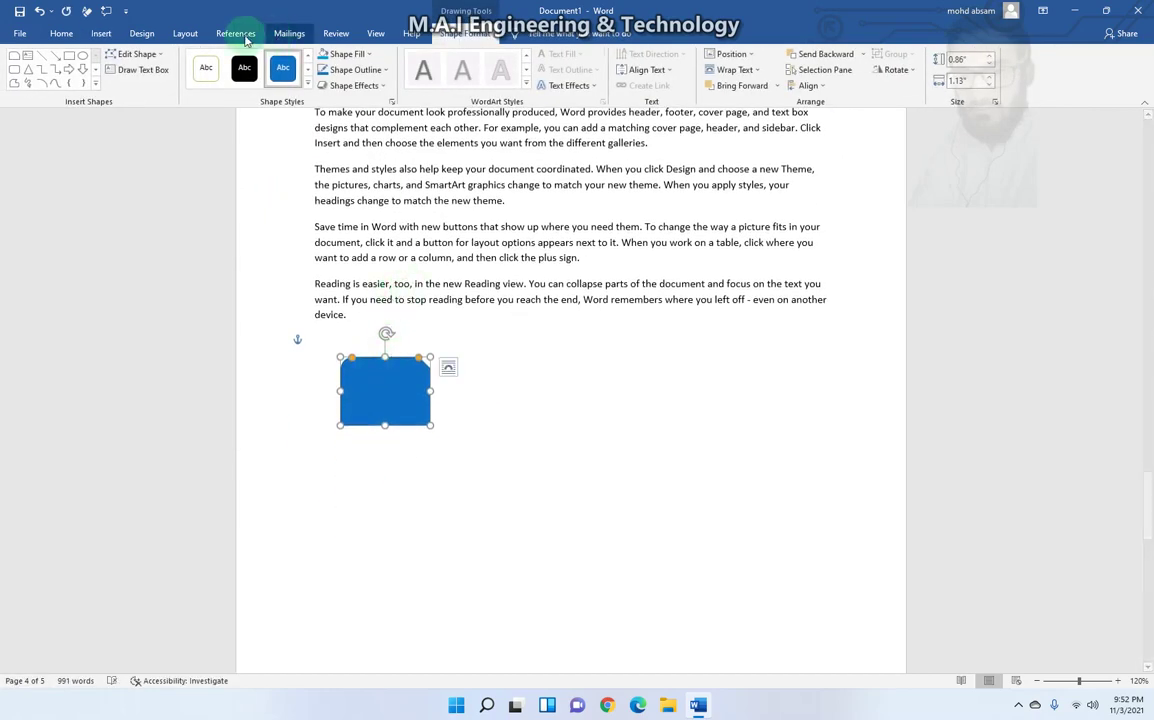
{"action": "left_click", "coordinate": [233, 33]}
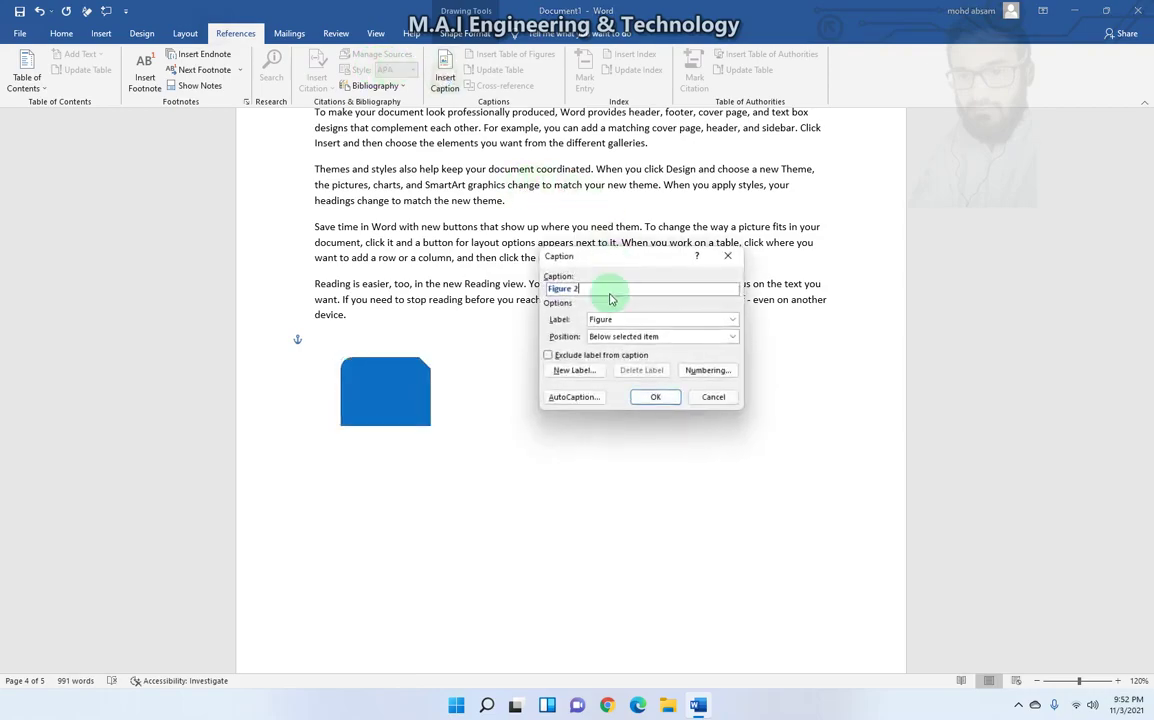
{"action": "left_click", "coordinate": [640, 397]}
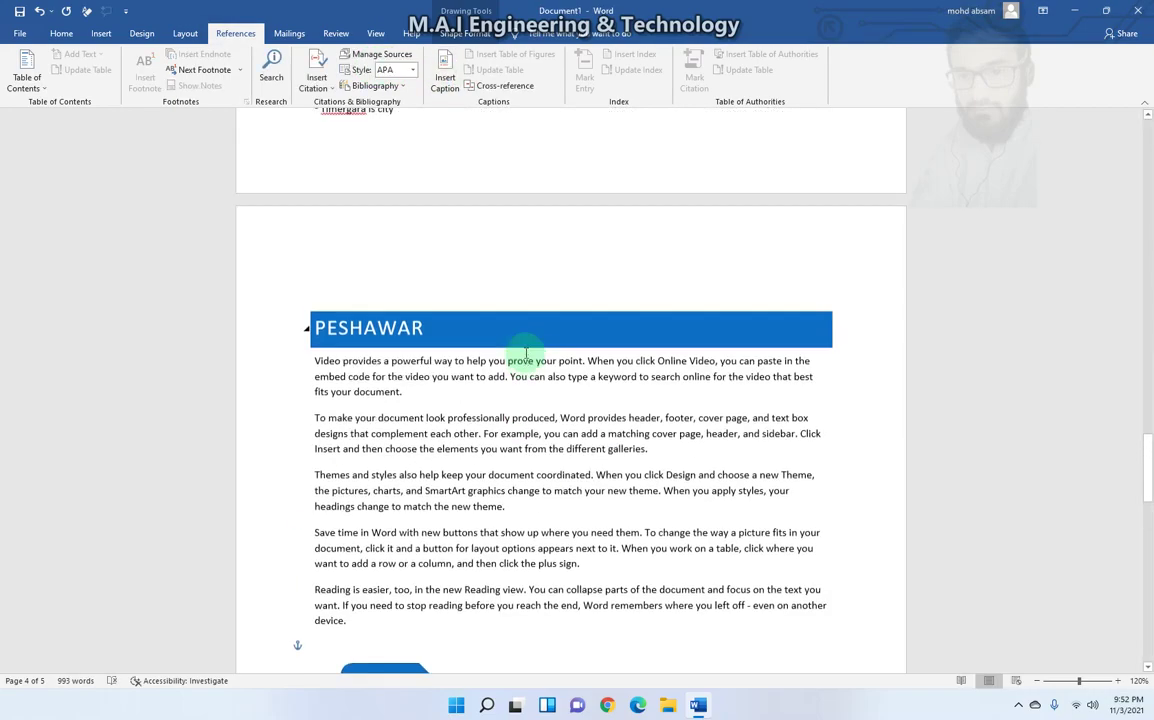
- Scroll back to page 1 and place the cursor below the figures list
{"action": "scroll", "coordinate": [528, 357], "scroll_direction": "up", "scroll_amount": 5}
{"action": "scroll", "coordinate": [528, 357], "scroll_direction": "up", "scroll_amount": 5}
{"action": "scroll", "coordinate": [528, 357], "scroll_direction": "up", "scroll_amount": 10}
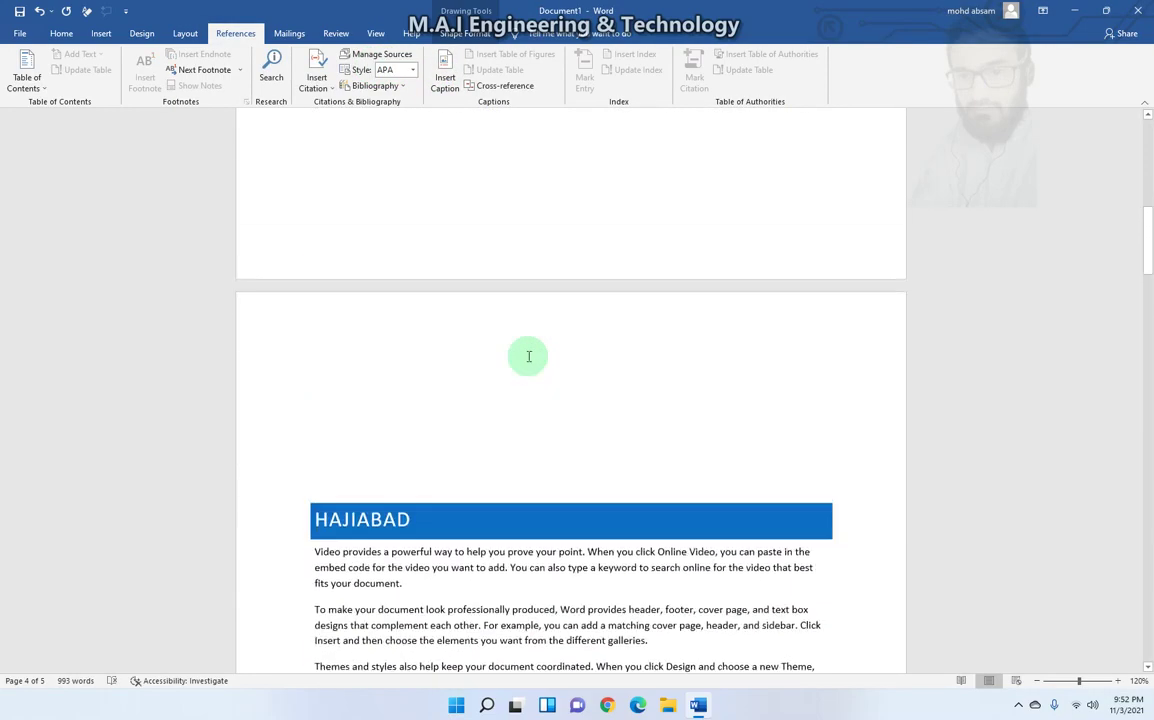
{"action": "scroll", "coordinate": [528, 357], "scroll_direction": "up", "scroll_amount": 4}
{"action": "scroll", "coordinate": [528, 357], "scroll_direction": "up", "scroll_amount": 15}
{"action": "left_click", "coordinate": [523, 343]}
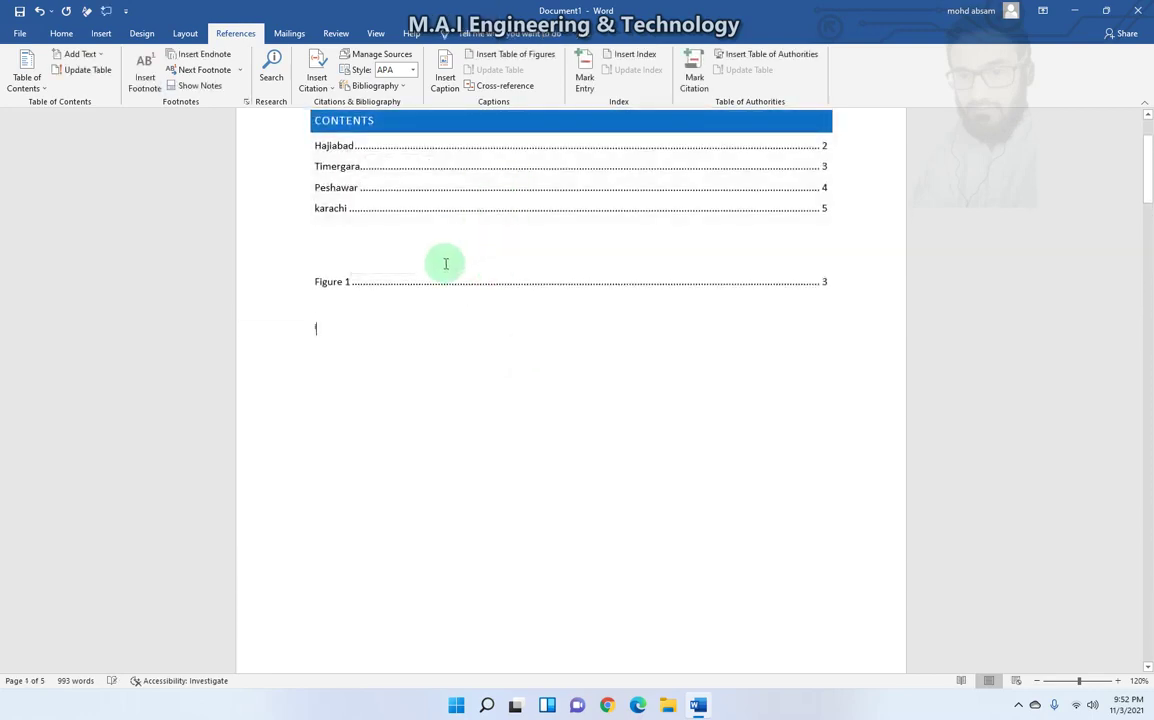
- Delete the old Figure 1 entry and insert a new table of figures, replacing the existing one
{"action": "triple_click", "coordinate": [361, 283]}
{"action": "key", "text": "Delete"}
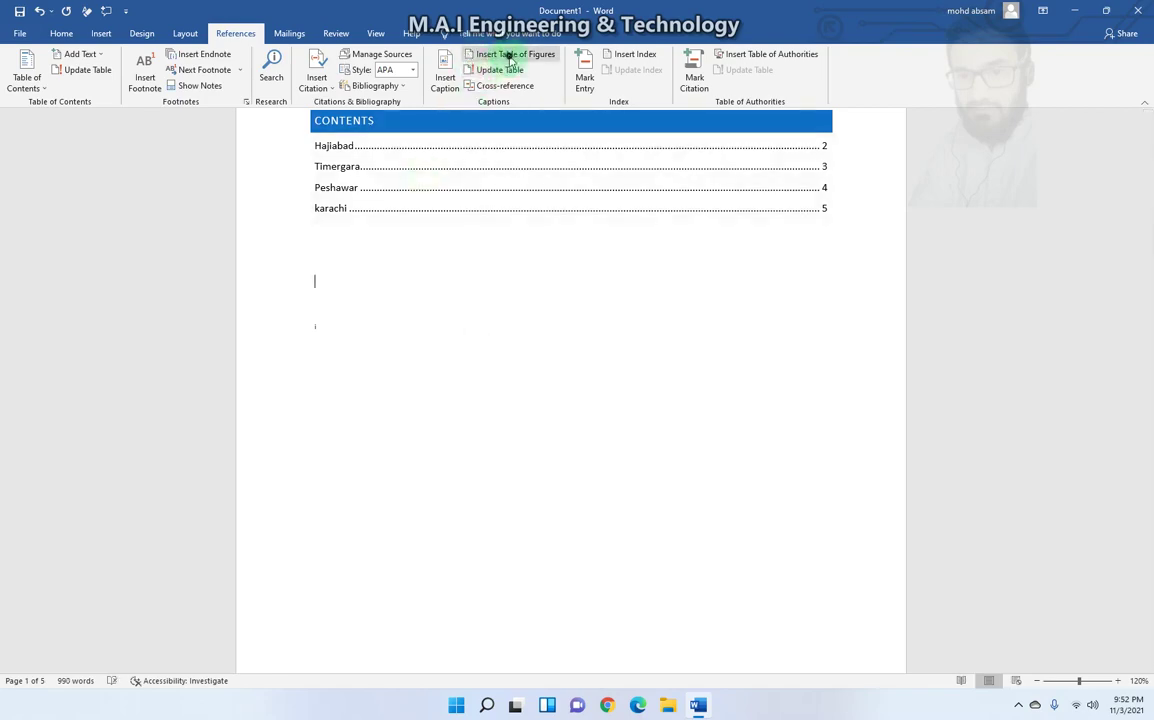
{"action": "left_click", "coordinate": [510, 54]}
{"action": "left_click", "coordinate": [785, 485]}
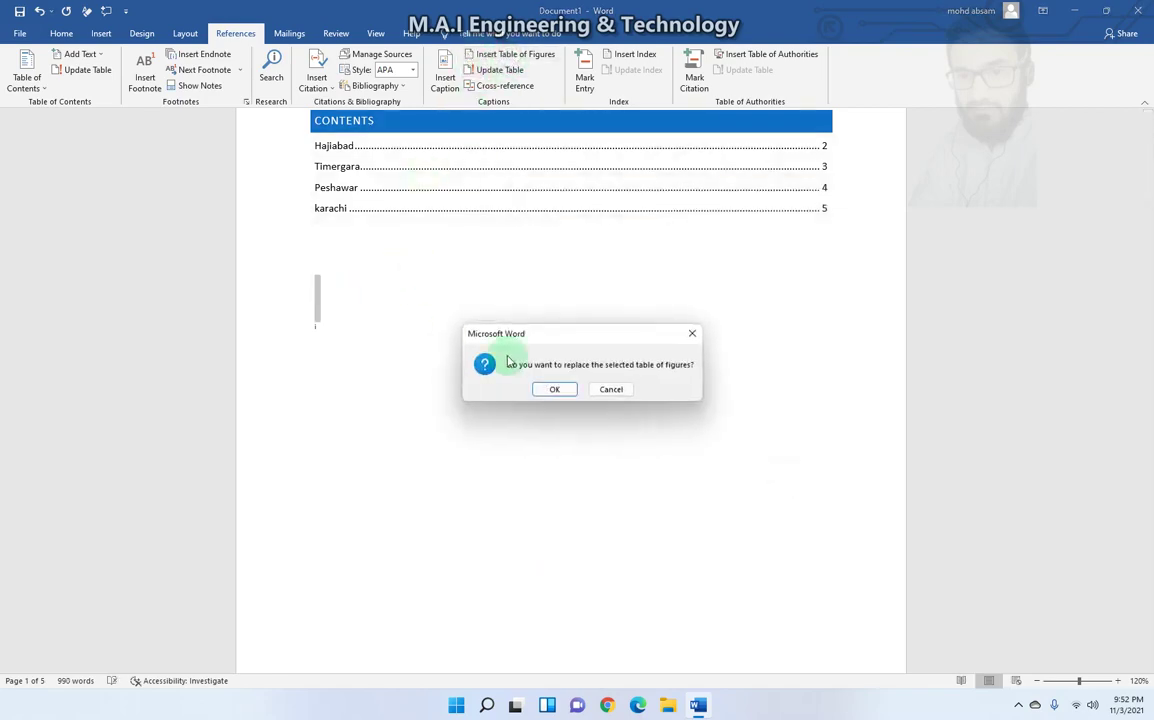
{"action": "left_click", "coordinate": [554, 389]}
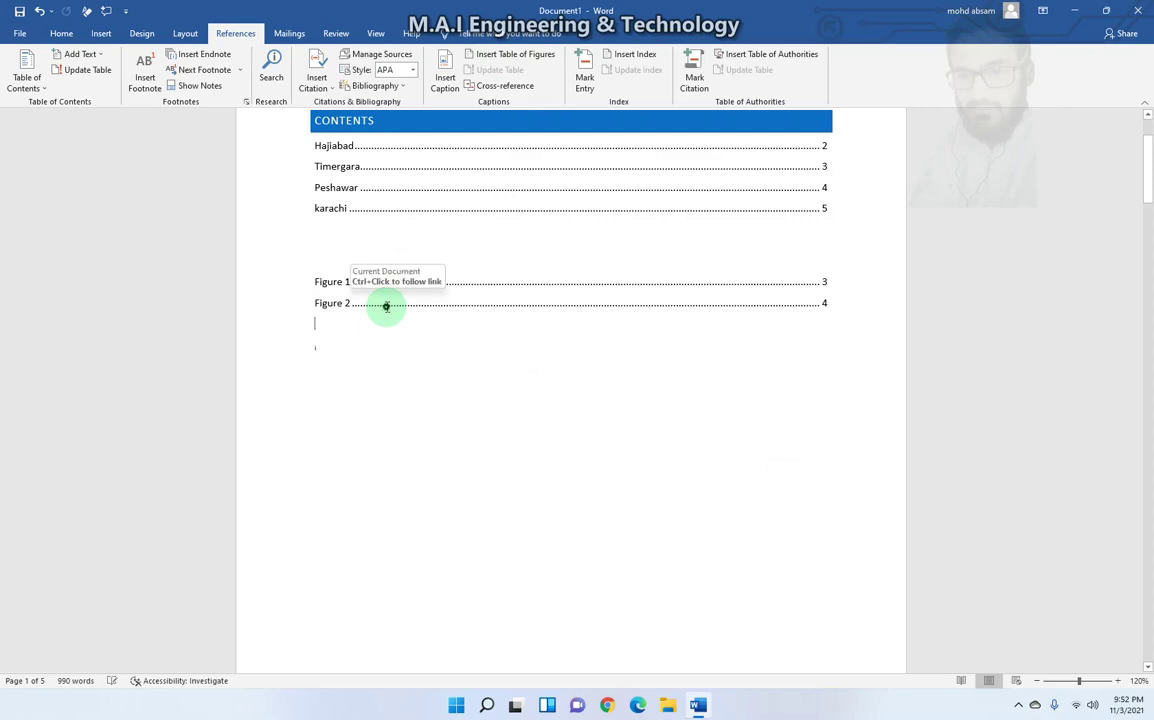
{"action": "left_click", "coordinate": [825, 281]}
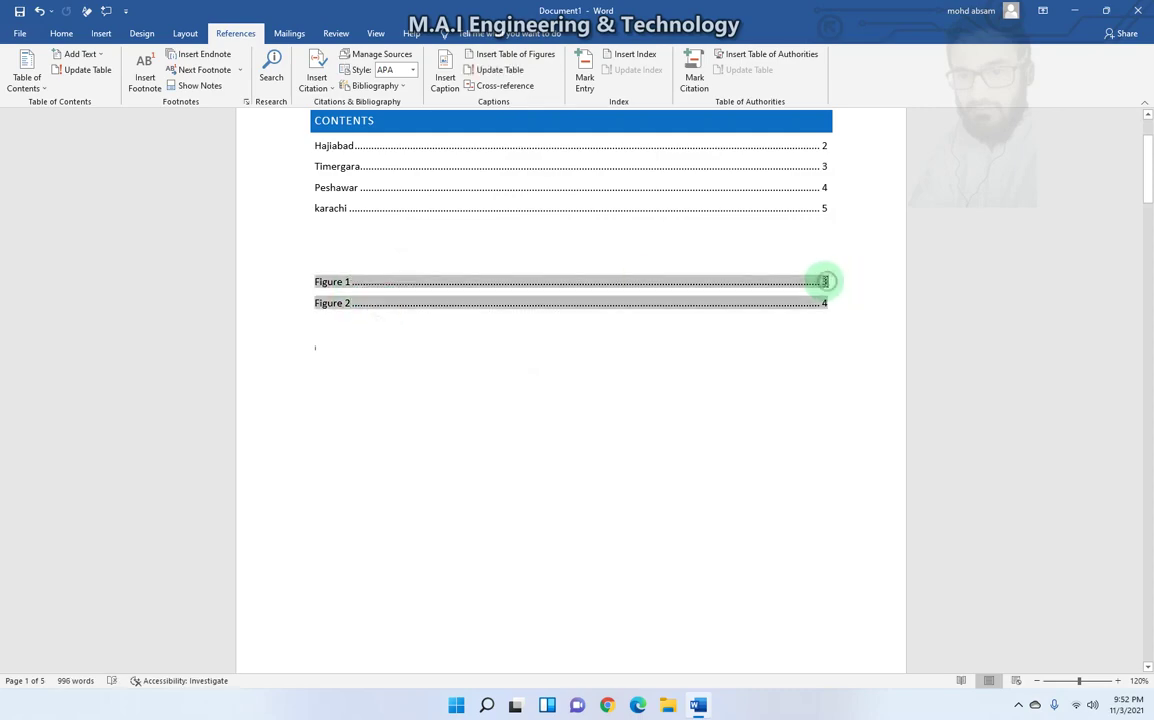
{"action": "left_click", "coordinate": [833, 335]}
- Verify the Figure 1 and Figure 2 shapes, then add an empty line below the Figure 2 entry
{"action": "left_click_drag", "start_coordinate": [1148, 160], "coordinate": [1147, 404]}
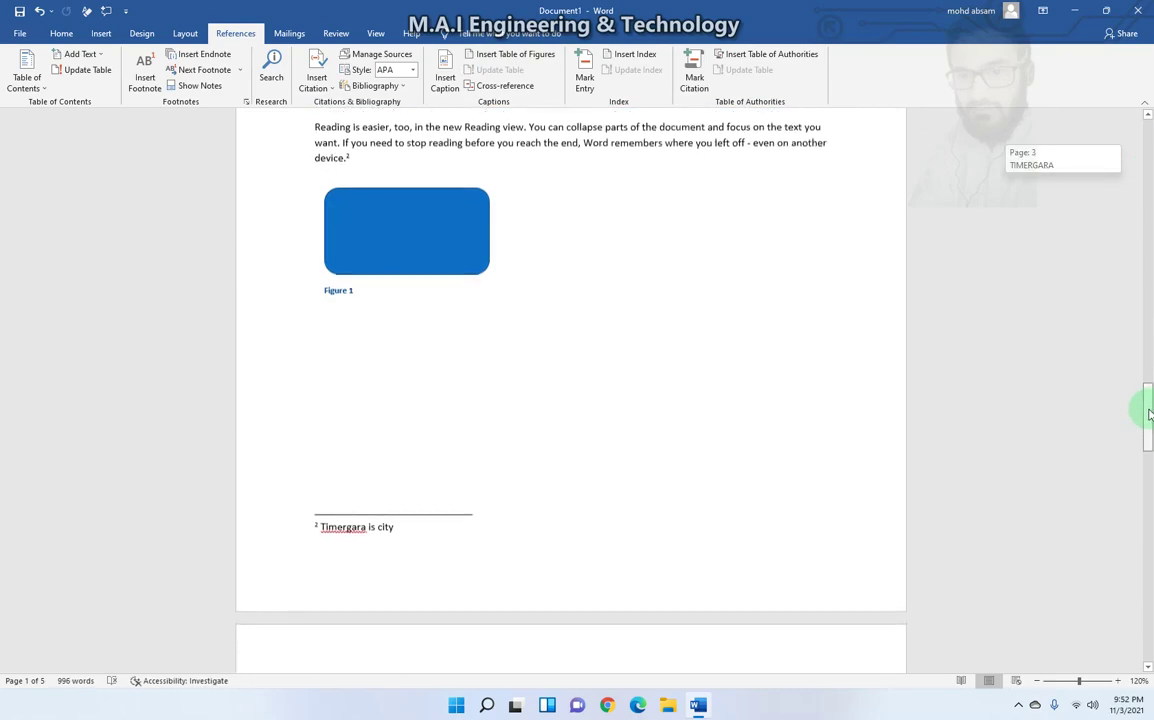
{"action": "left_click", "coordinate": [396, 217]}
{"action": "scroll", "coordinate": [450, 437], "scroll_direction": "up", "scroll_amount": 8}
{"action": "scroll", "coordinate": [450, 437], "scroll_direction": "down", "scroll_amount": 4}
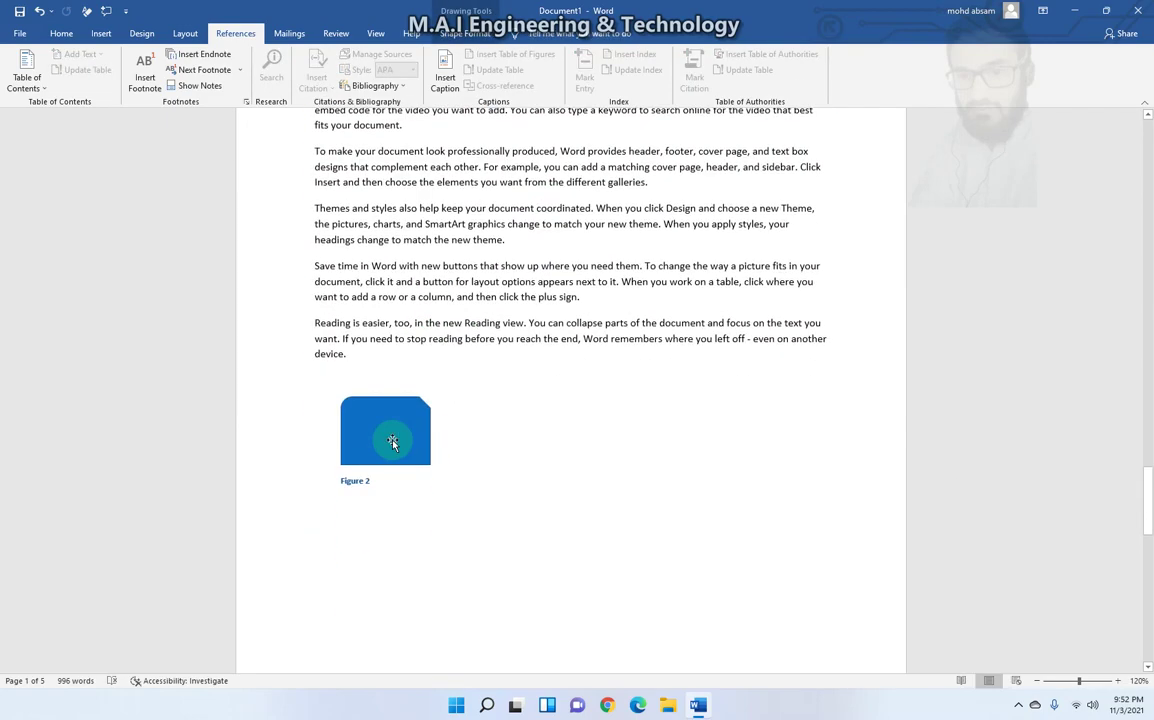
{"action": "left_click", "coordinate": [390, 432]}
{"action": "left_click_drag", "start_coordinate": [1148, 430], "coordinate": [1141, 134]}
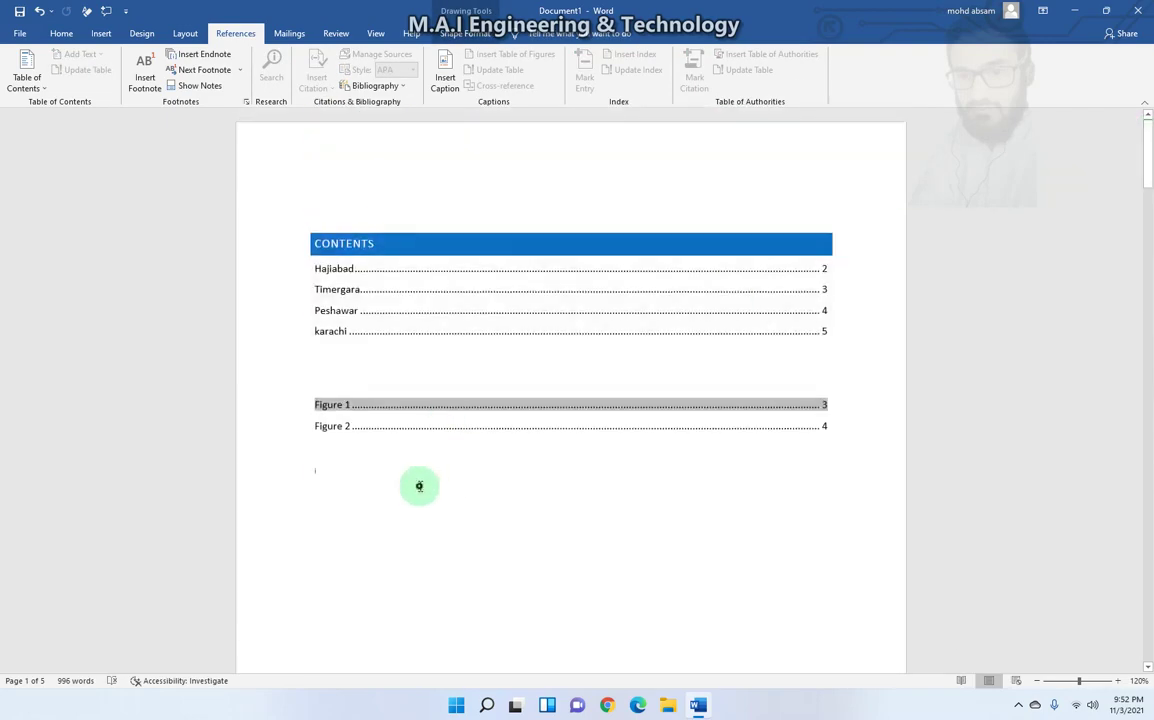
{"action": "left_click", "coordinate": [437, 470]}
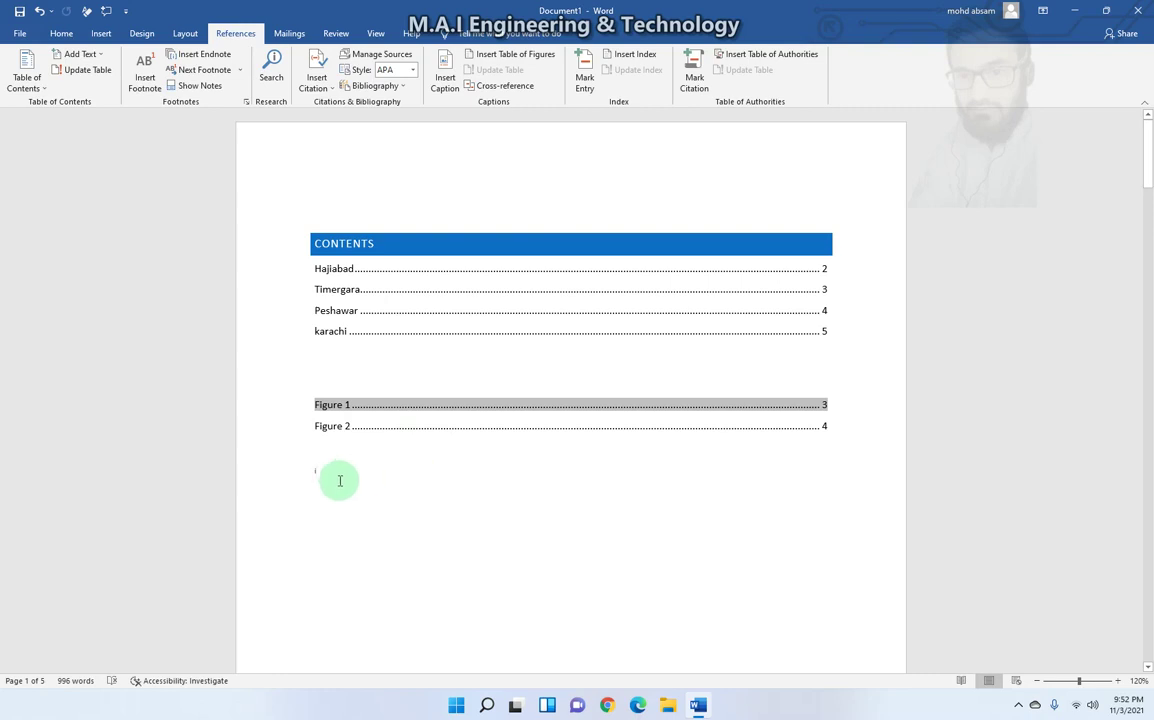
{"action": "key", "text": "Return"}
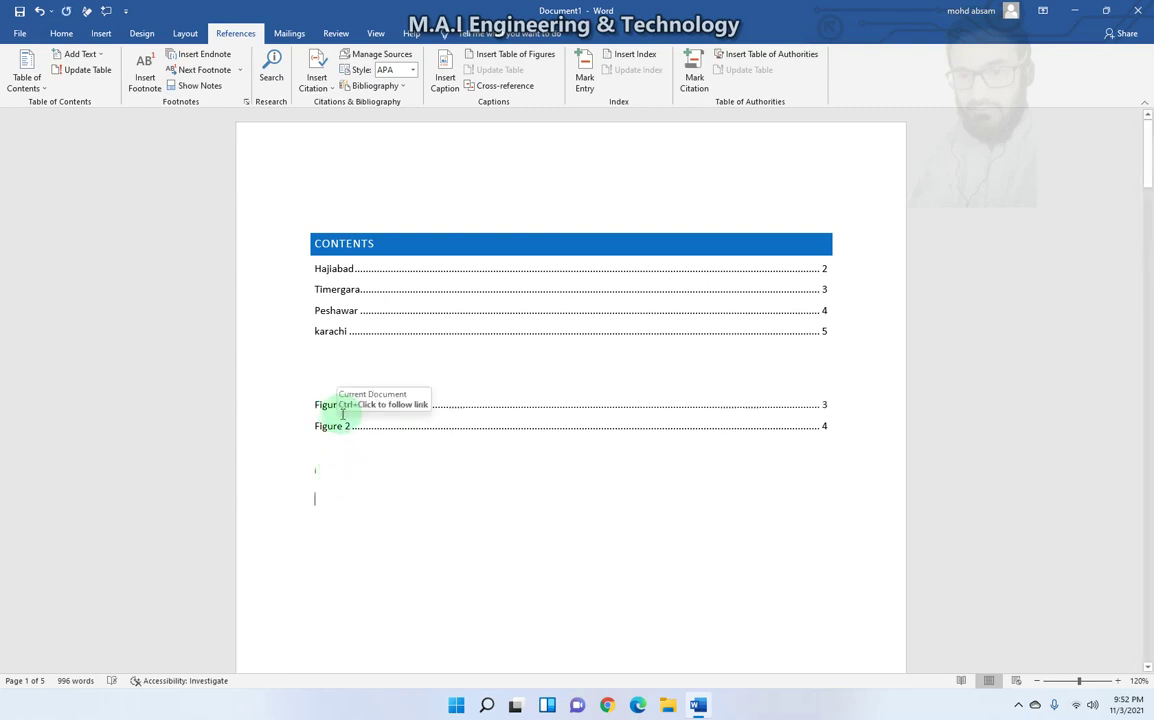
- Set Cross-reference type to Heading, then cancel without inserting anything
{"action": "left_click", "coordinate": [518, 86]}
{"action": "left_click_drag", "start_coordinate": [557, 243], "coordinate": [563, 231]}
{"action": "left_click", "coordinate": [545, 265]}
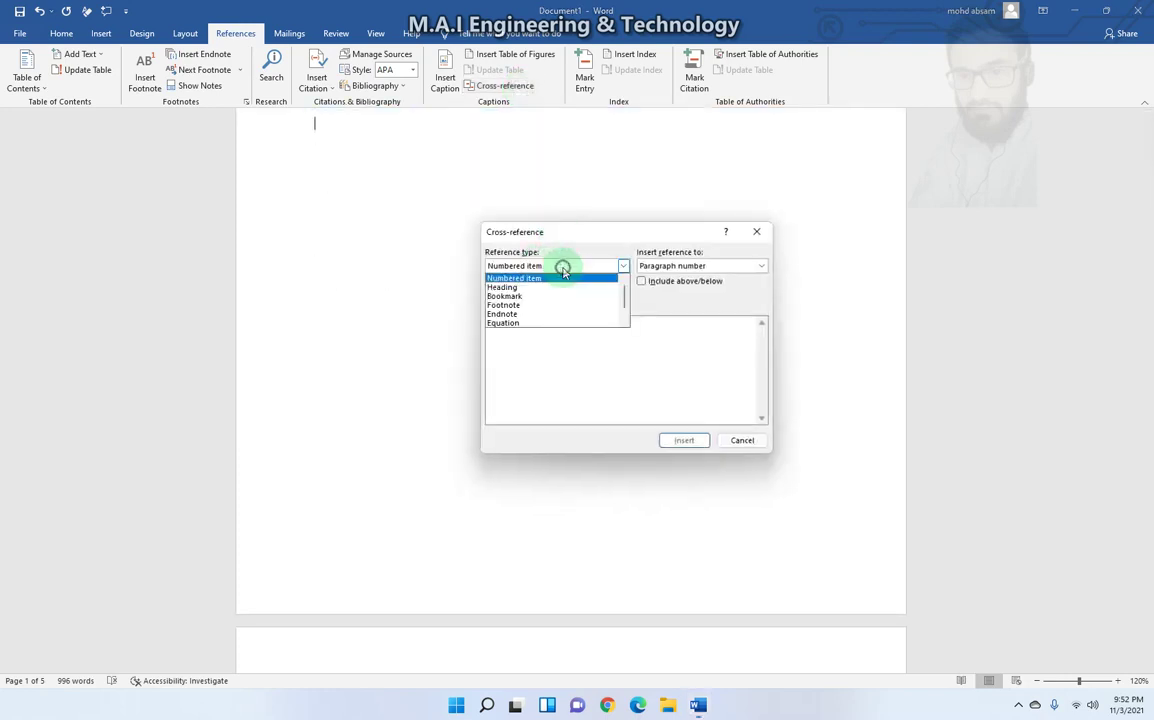
{"action": "left_click", "coordinate": [522, 283]}
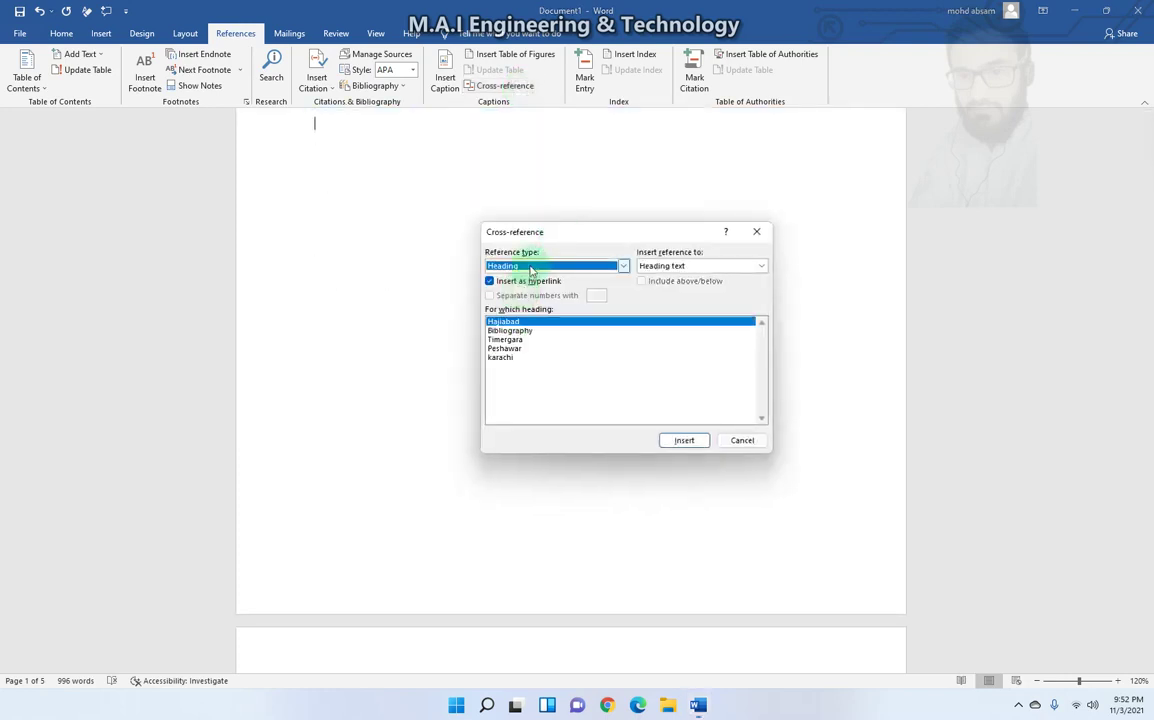
{"action": "left_click", "coordinate": [531, 266]}
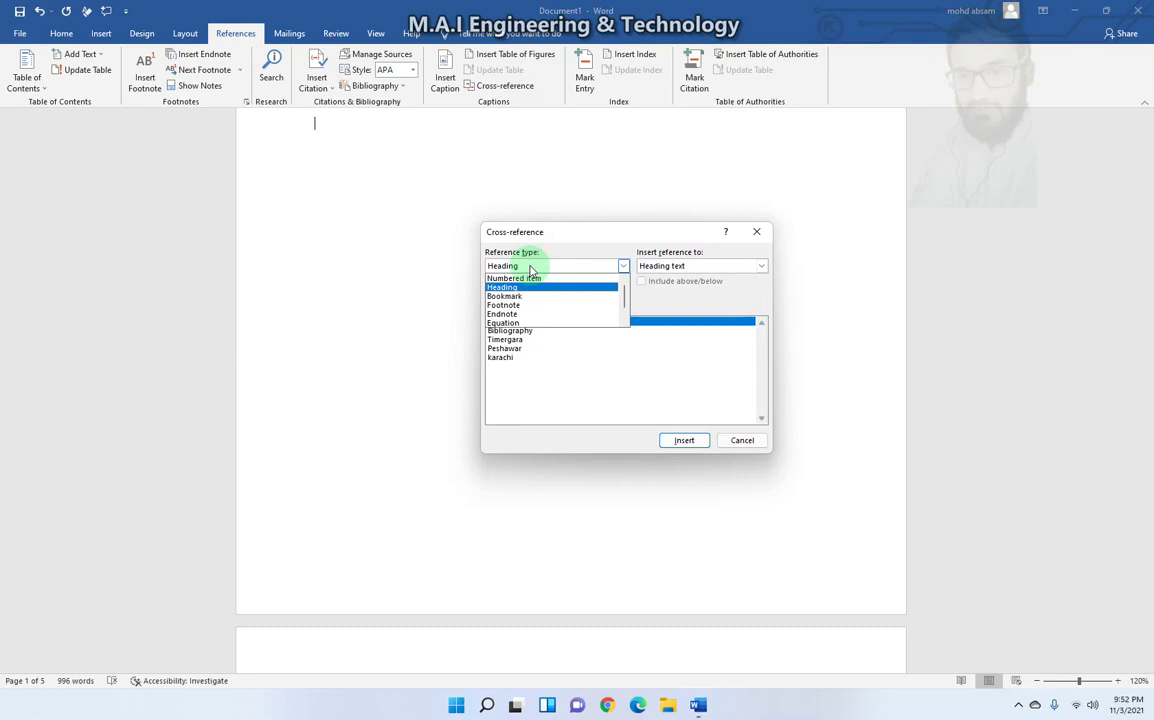
{"action": "left_click", "coordinate": [516, 289]}
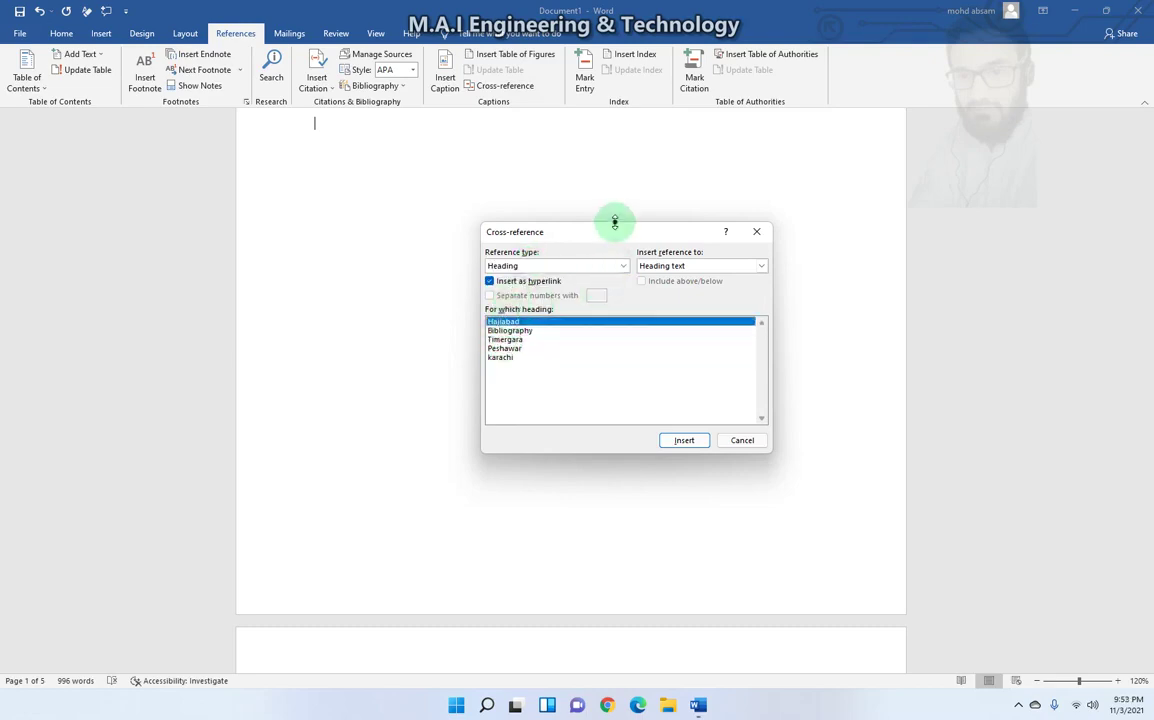
{"action": "left_click", "coordinate": [737, 440]}
- Add blank lines below the figures list so the document runs to six pages
{"action": "scroll", "coordinate": [474, 245], "scroll_direction": "up", "scroll_amount": 3}
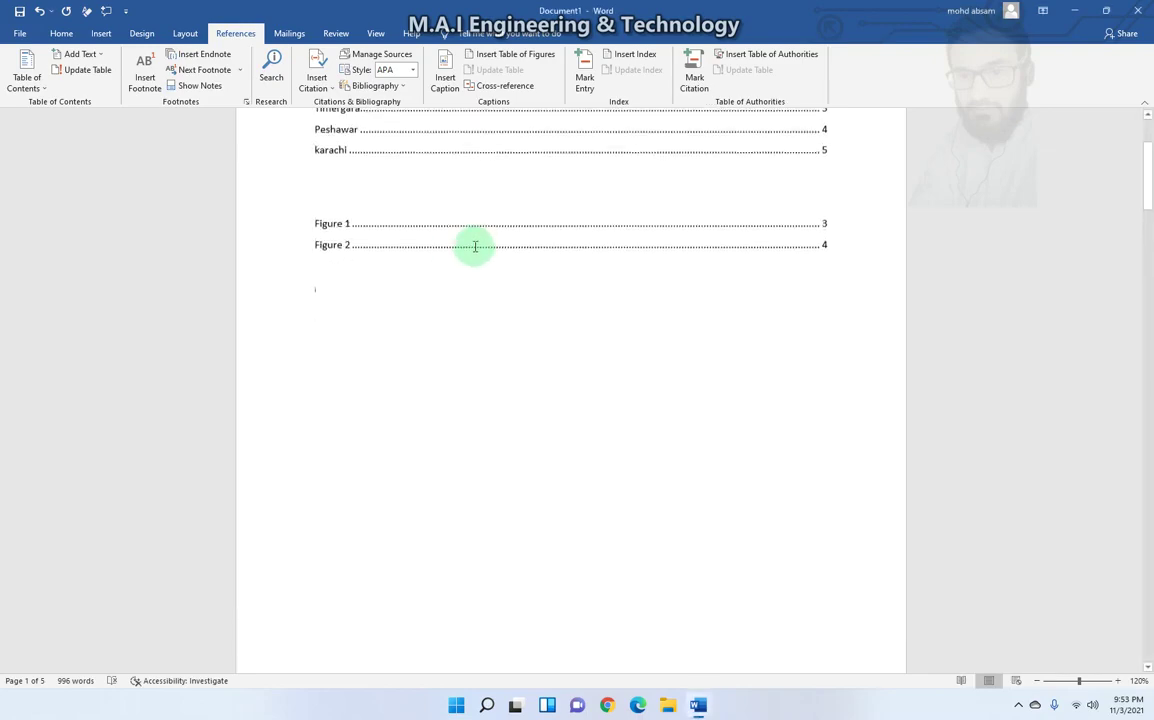
{"action": "scroll", "coordinate": [480, 200], "scroll_direction": "up", "scroll_amount": 3}
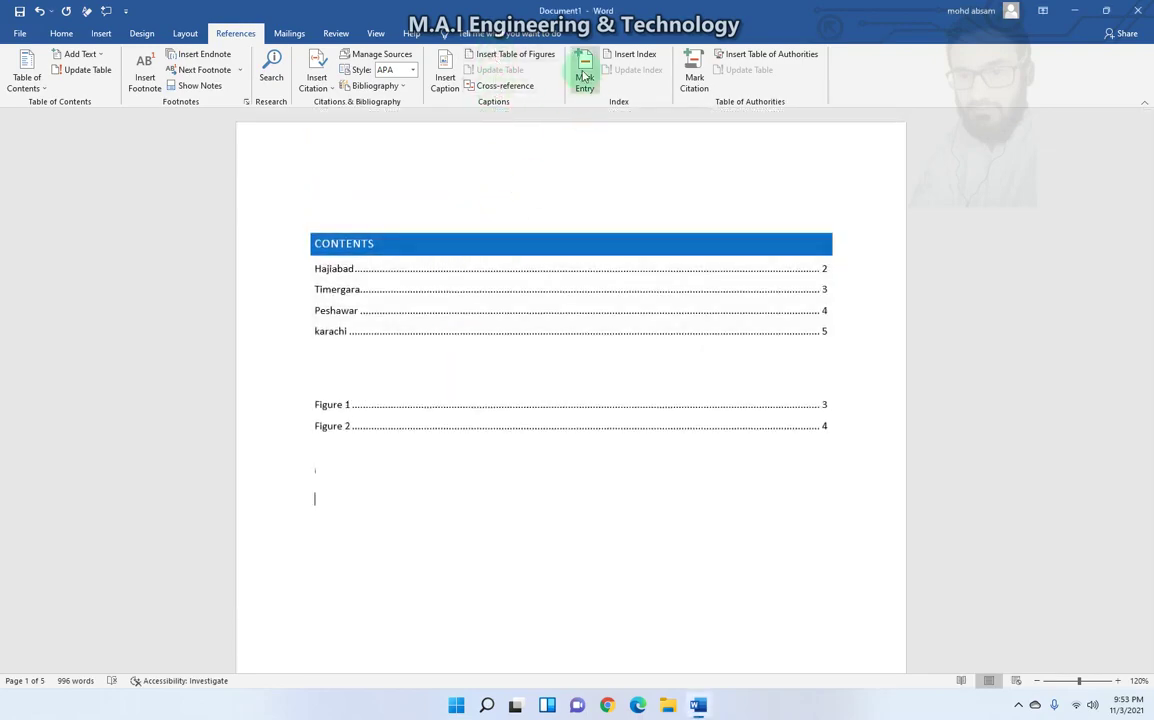
{"action": "scroll", "coordinate": [346, 462], "scroll_direction": "down", "scroll_amount": 1}
{"action": "scroll", "coordinate": [346, 462], "scroll_direction": "down", "scroll_amount": 2}
{"action": "mouse_move", "coordinate": [383, 385]}
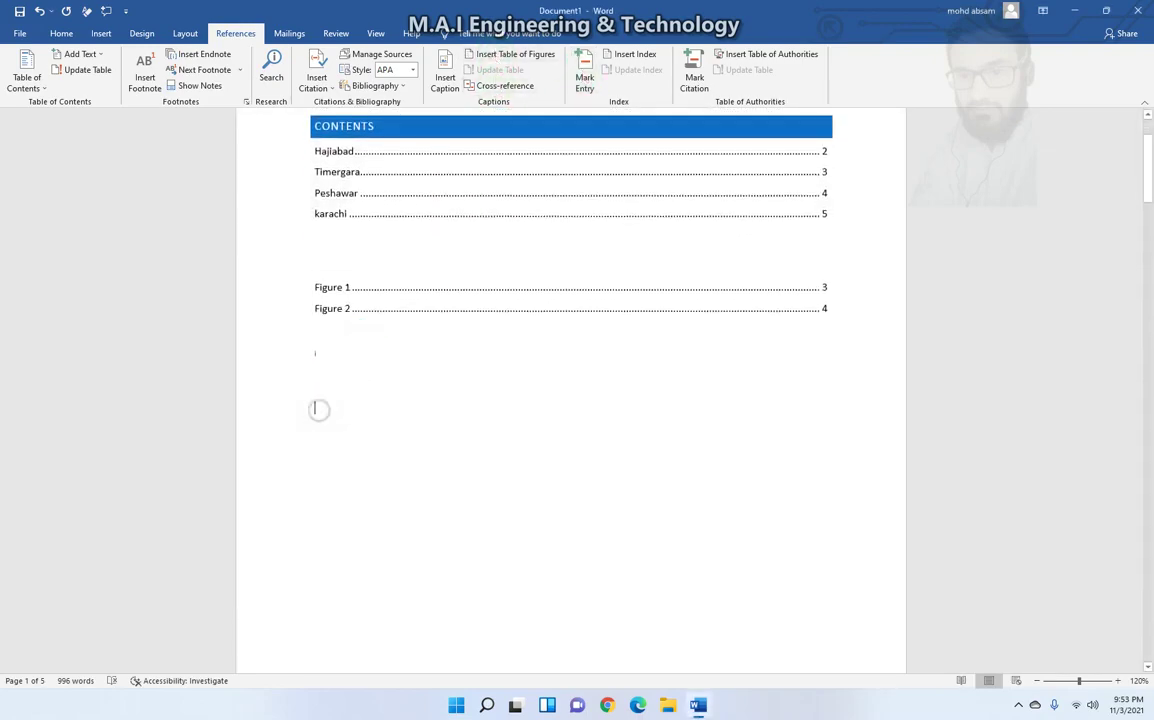
{"action": "key", "text": "Return"}
{"action": "key", "text": "Return"}
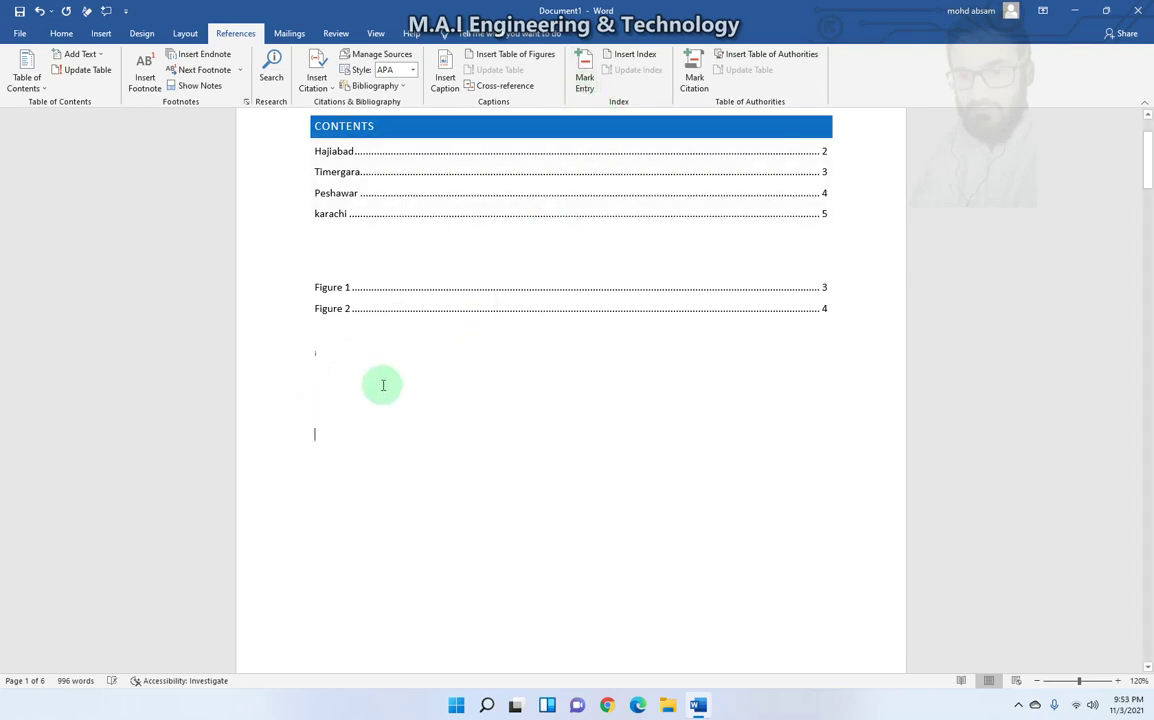
{"action": "scroll", "coordinate": [489, 268], "scroll_direction": "down", "scroll_amount": 4}
- Cancel the Ctrl+S save prompt and scroll down to the Hajiabad section
{"action": "key", "text": "ctrl+s"}
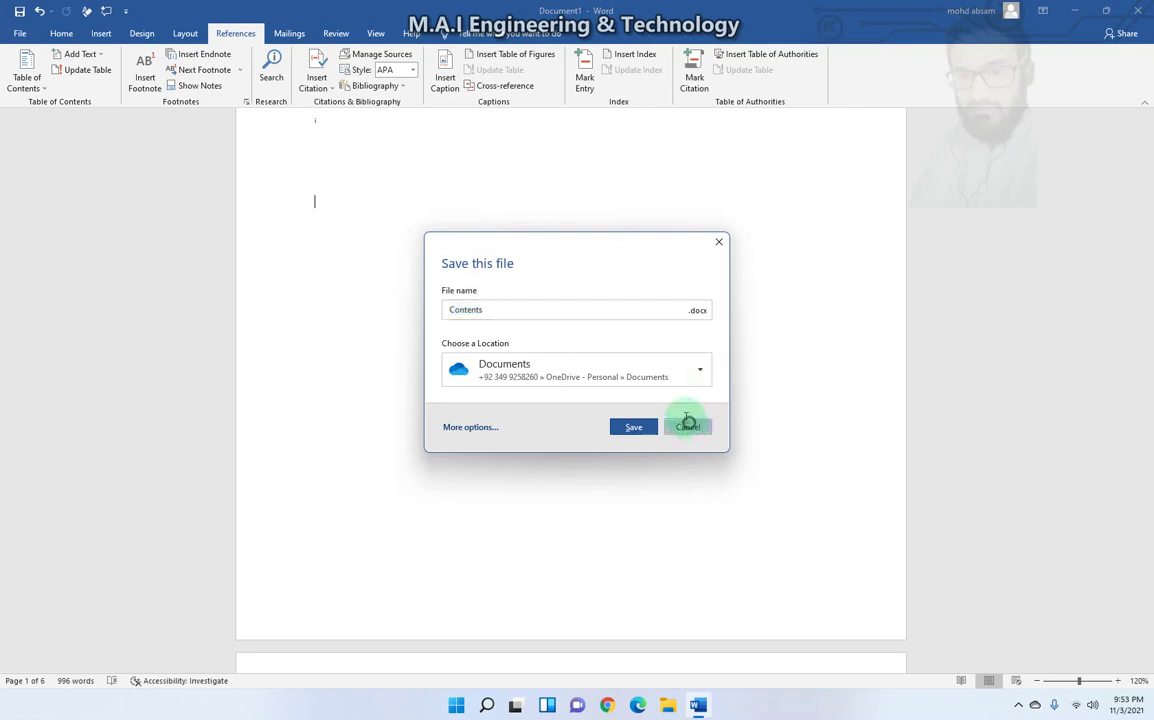
{"action": "left_click", "coordinate": [687, 424]}
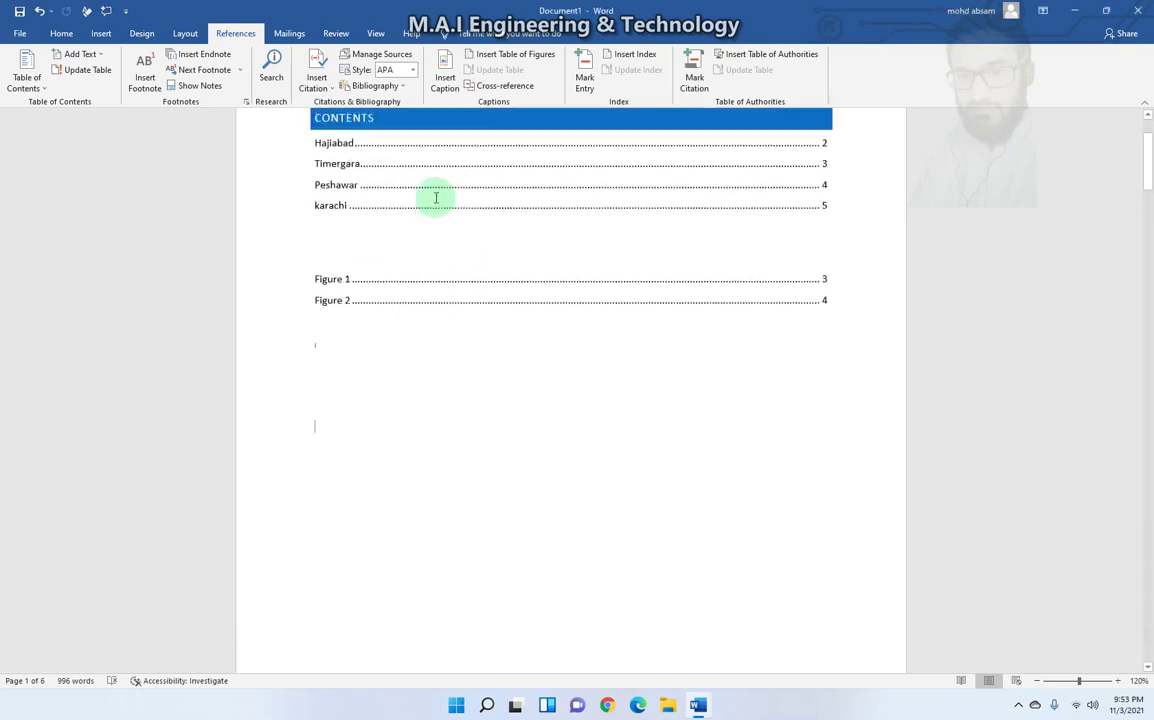
{"action": "scroll", "coordinate": [438, 196], "scroll_direction": "down", "scroll_amount": 3}
{"action": "scroll", "coordinate": [448, 208], "scroll_direction": "down", "scroll_amount": 4}
{"action": "scroll", "coordinate": [443, 240], "scroll_direction": "down", "scroll_amount": 3}
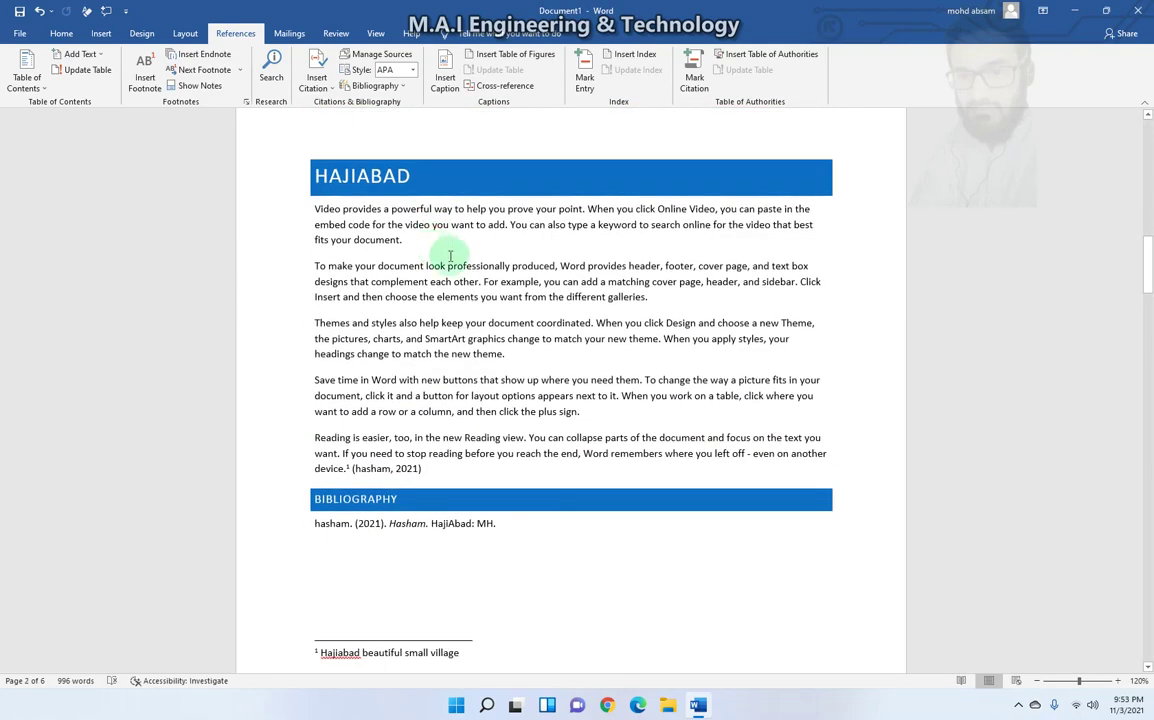
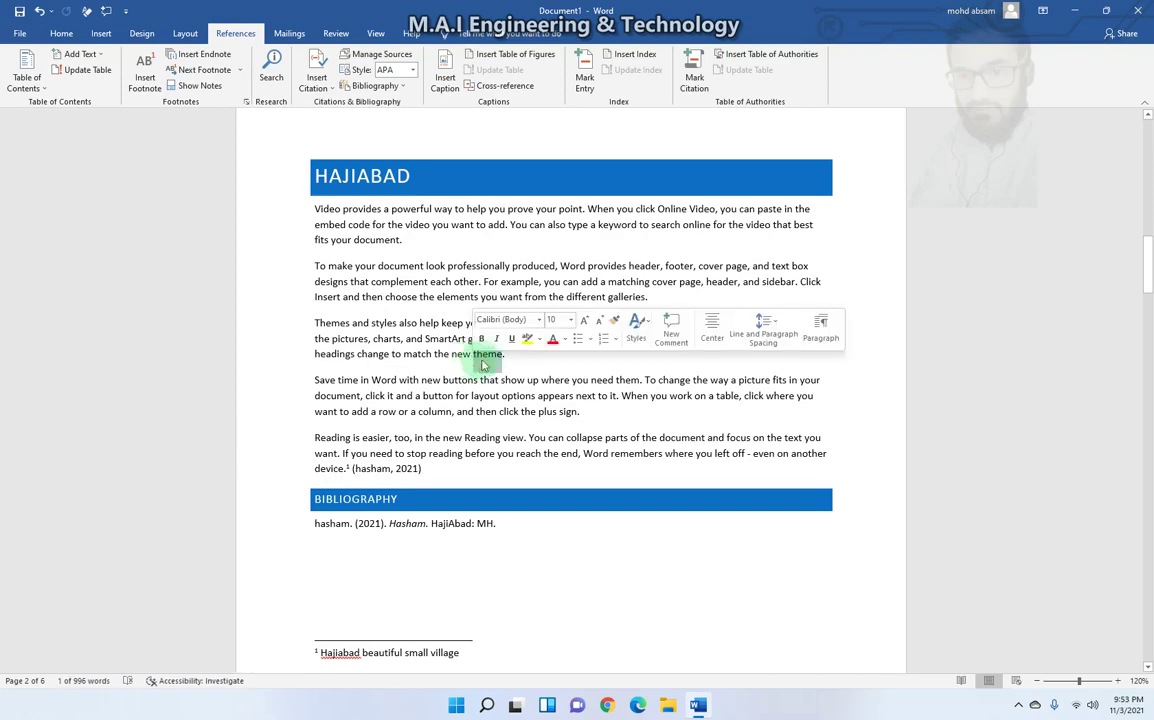
- Mark 'theme' as an index entry, then hide the formatting marks
{"action": "left_click", "coordinate": [585, 78]}
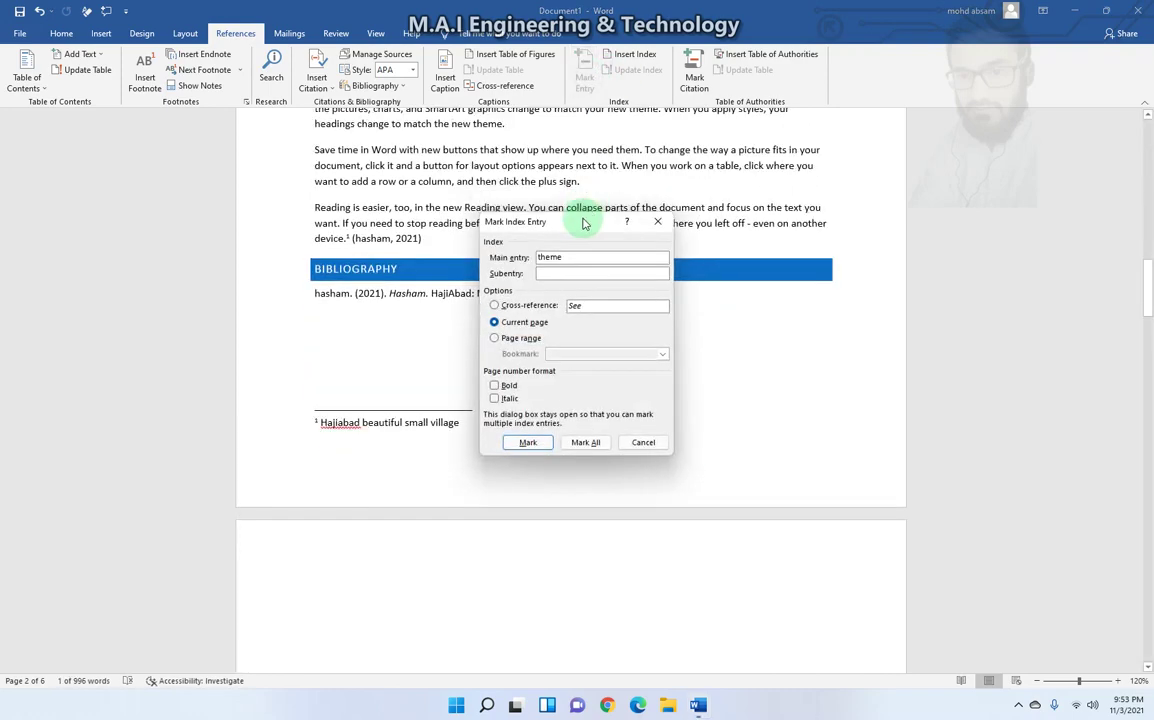
{"action": "left_click_drag", "start_coordinate": [478, 226], "coordinate": [648, 177]}
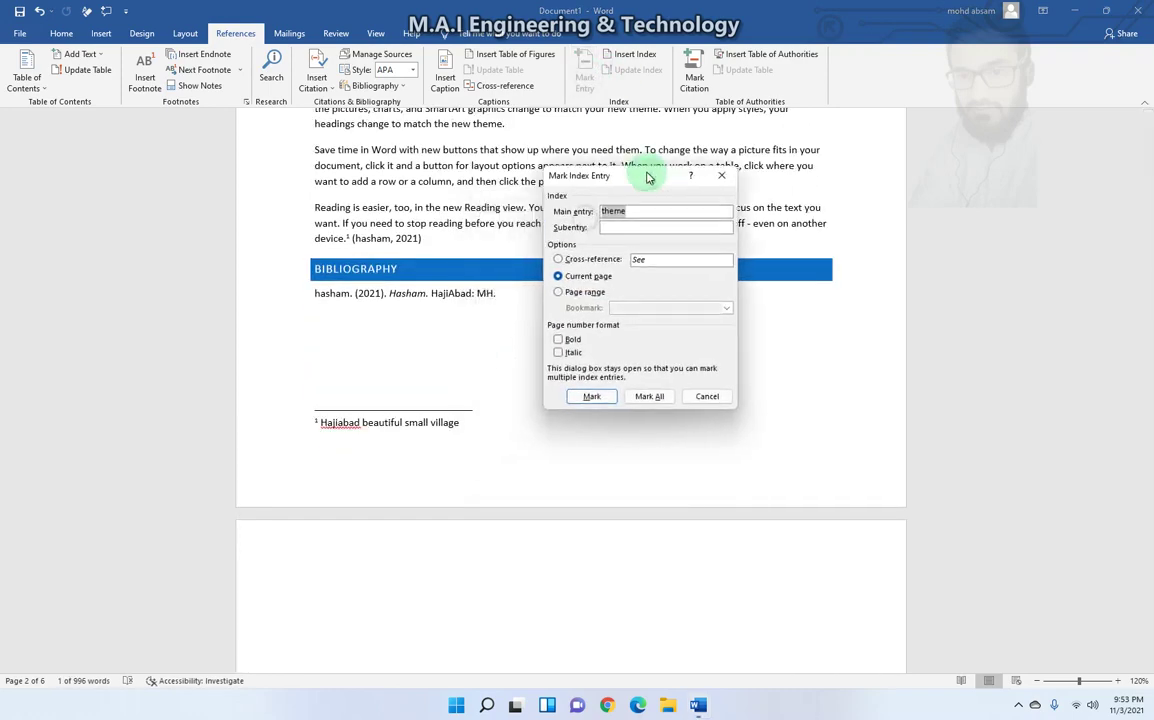
{"action": "left_click", "coordinate": [593, 396]}
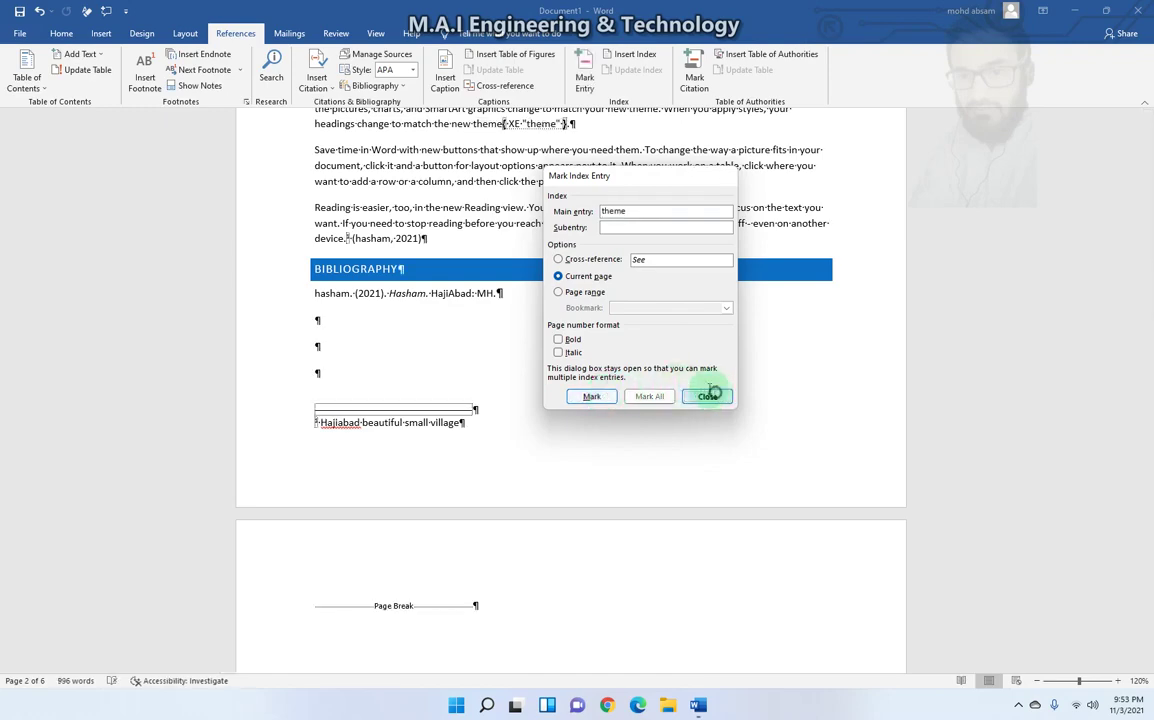
{"action": "left_click", "coordinate": [708, 395]}
{"action": "left_click", "coordinate": [318, 320]}
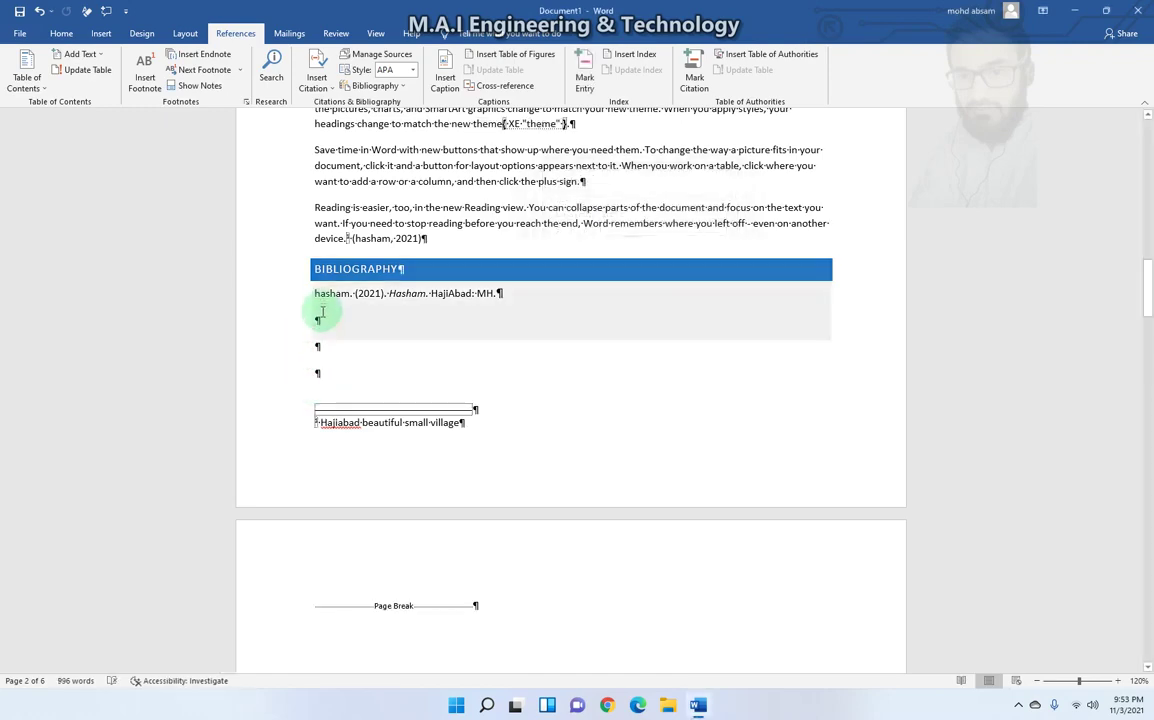
{"action": "scroll", "coordinate": [399, 332], "scroll_direction": "up", "scroll_amount": 4}
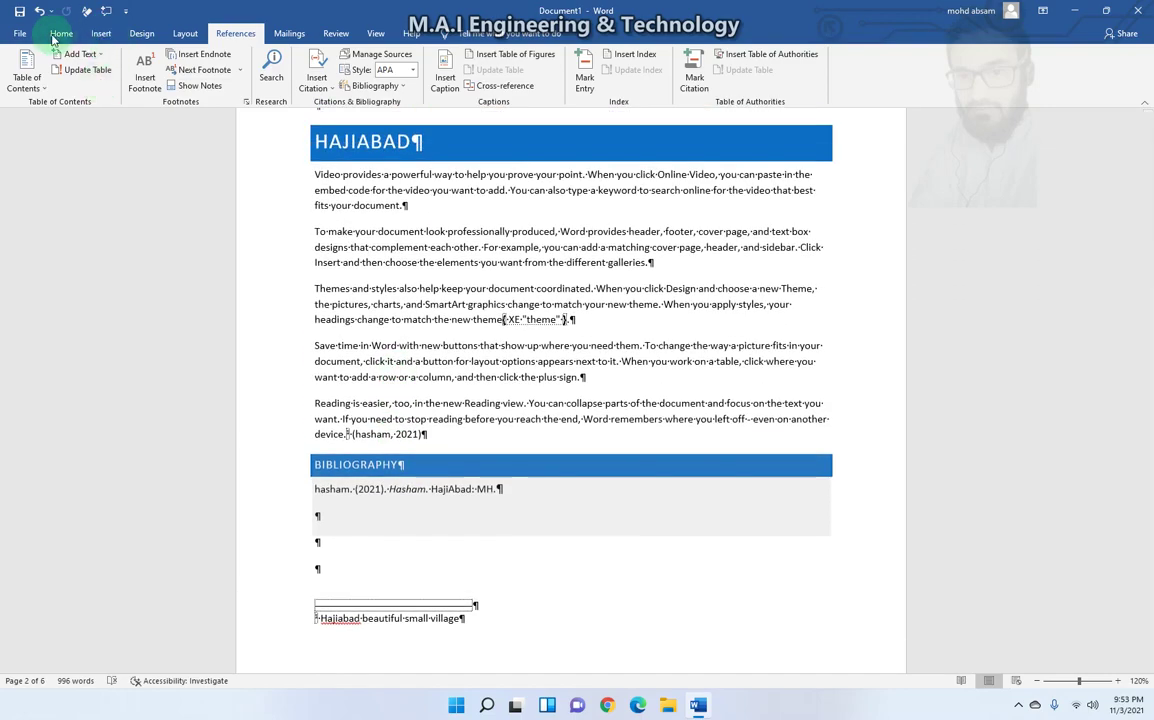
{"action": "left_click", "coordinate": [61, 33]}
{"action": "left_click", "coordinate": [468, 62]}
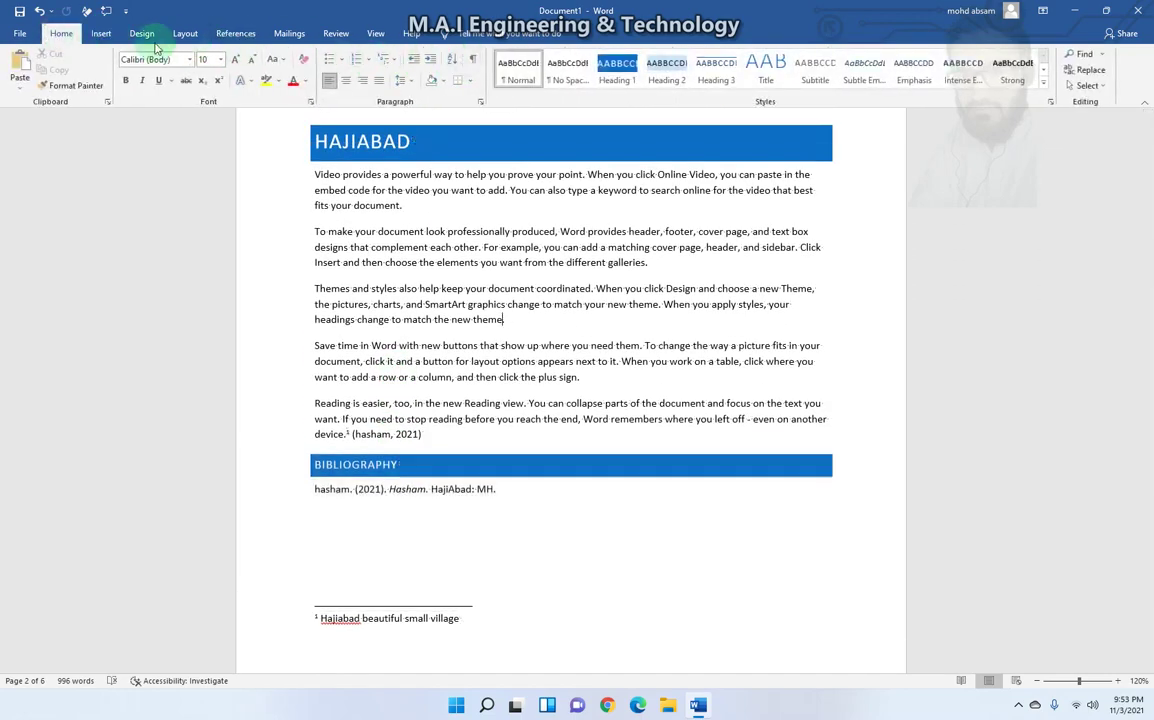
{"action": "left_click", "coordinate": [238, 33]}
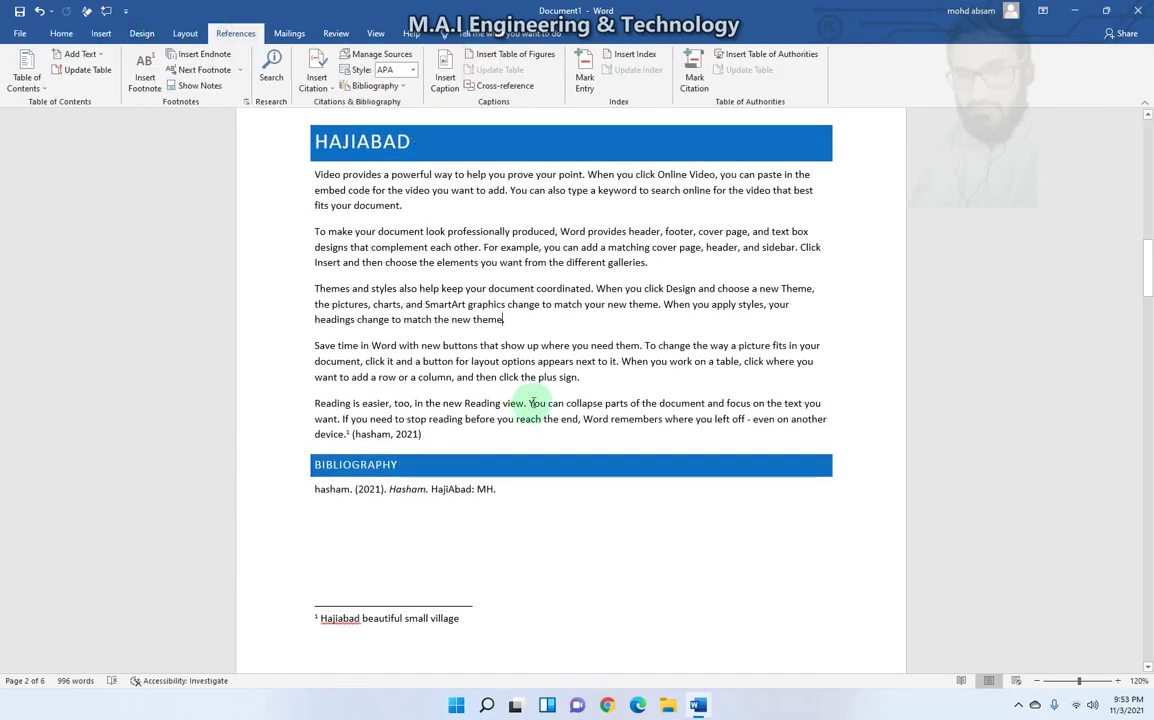
{"action": "scroll", "coordinate": [533, 401], "scroll_direction": "down", "scroll_amount": 5}
{"action": "scroll", "coordinate": [549, 365], "scroll_direction": "up", "scroll_amount": 3}
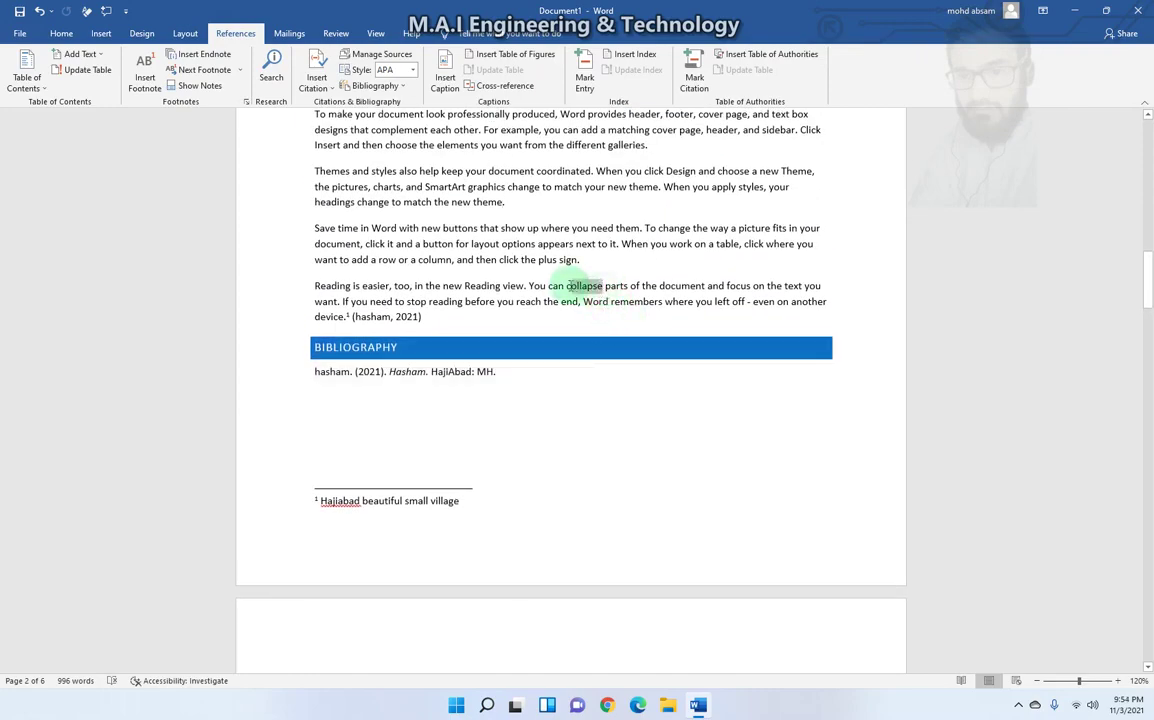
- Mark 'collapse' as an index entry and hide the formatting marks again
{"action": "left_click", "coordinate": [585, 88]}
{"action": "left_click", "coordinate": [591, 396]}
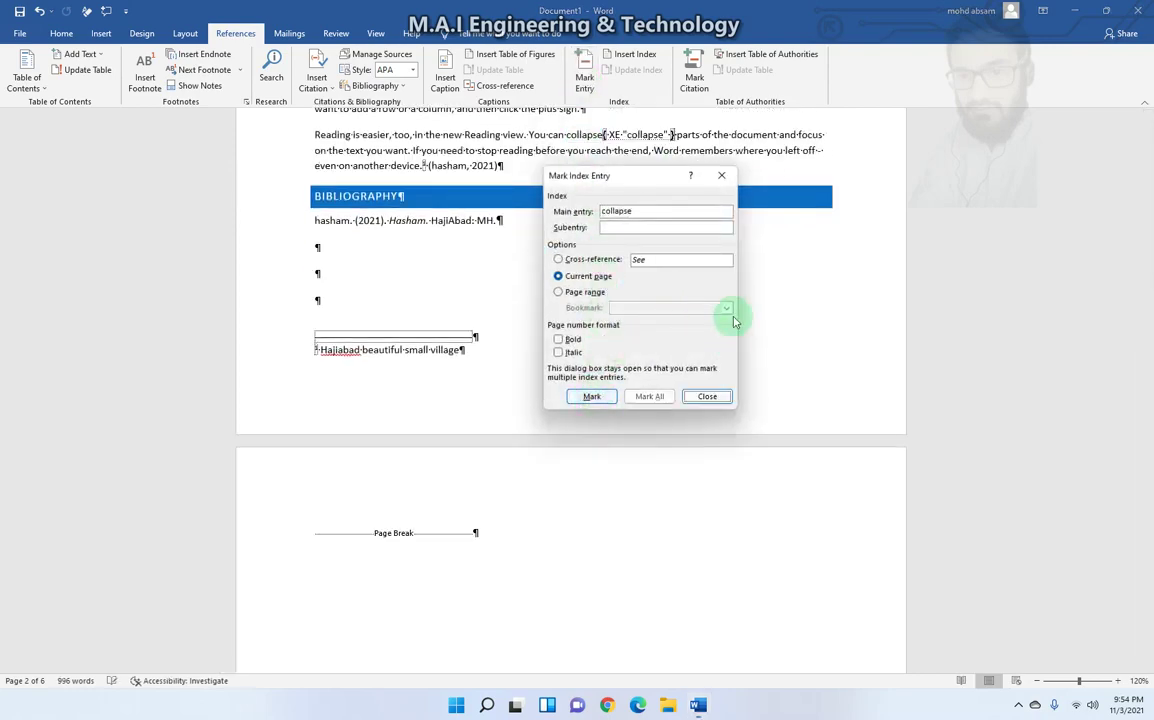
{"action": "left_click", "coordinate": [707, 396]}
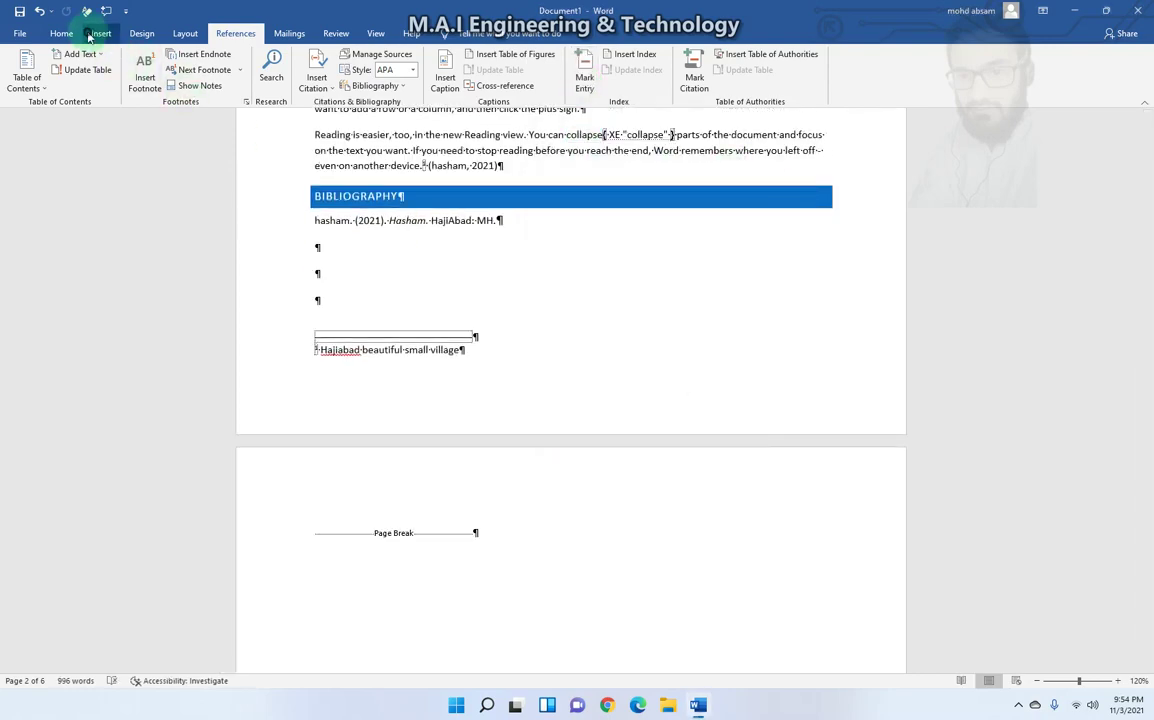
{"action": "left_click", "coordinate": [92, 34]}
{"action": "left_click", "coordinate": [61, 33]}
{"action": "left_click", "coordinate": [474, 62]}
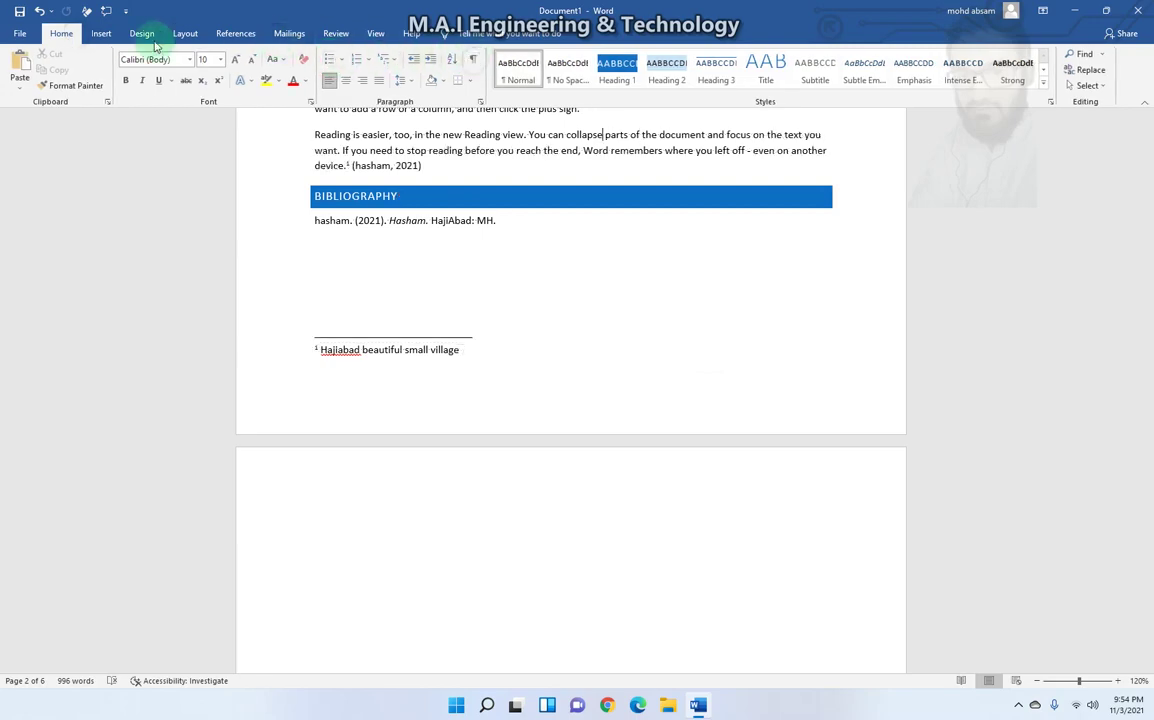
{"action": "left_click", "coordinate": [235, 33]}
{"action": "scroll", "coordinate": [451, 221], "scroll_direction": "up", "scroll_amount": 3}
- Insert an index on the empty line below the table of figures
{"action": "scroll", "coordinate": [425, 258], "scroll_direction": "up", "scroll_amount": 5}
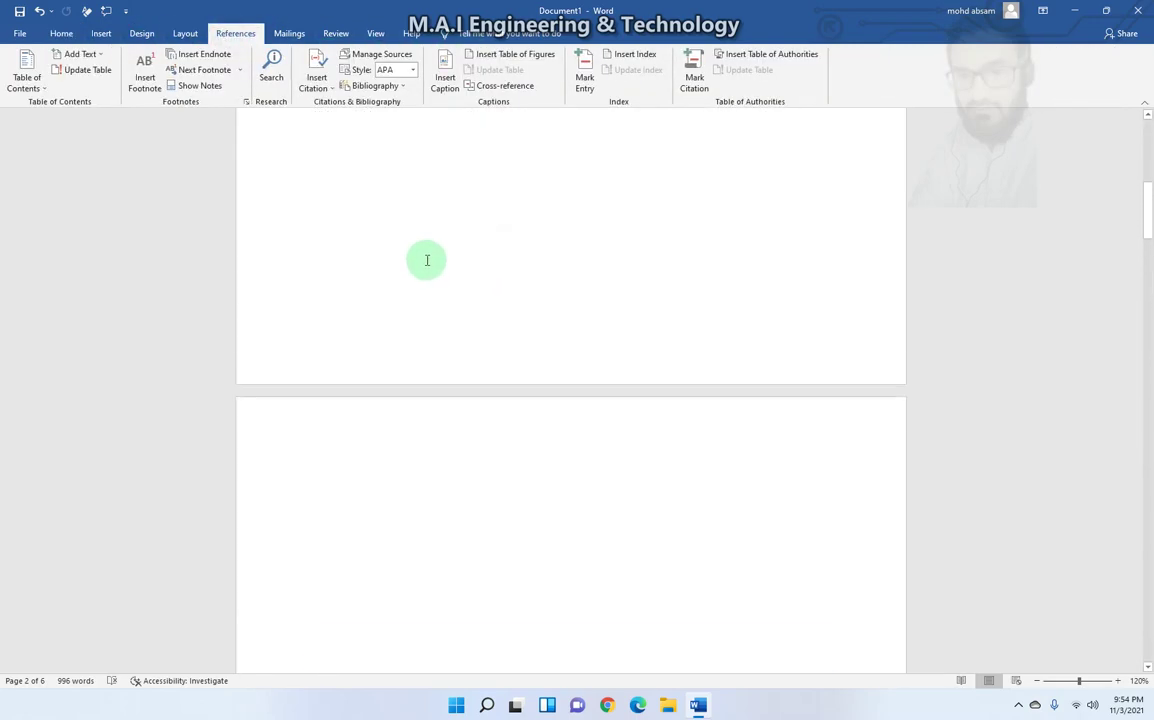
{"action": "scroll", "coordinate": [428, 262], "scroll_direction": "up", "scroll_amount": 3}
{"action": "scroll", "coordinate": [428, 262], "scroll_direction": "up", "scroll_amount": 5}
{"action": "double_click", "coordinate": [327, 430]}
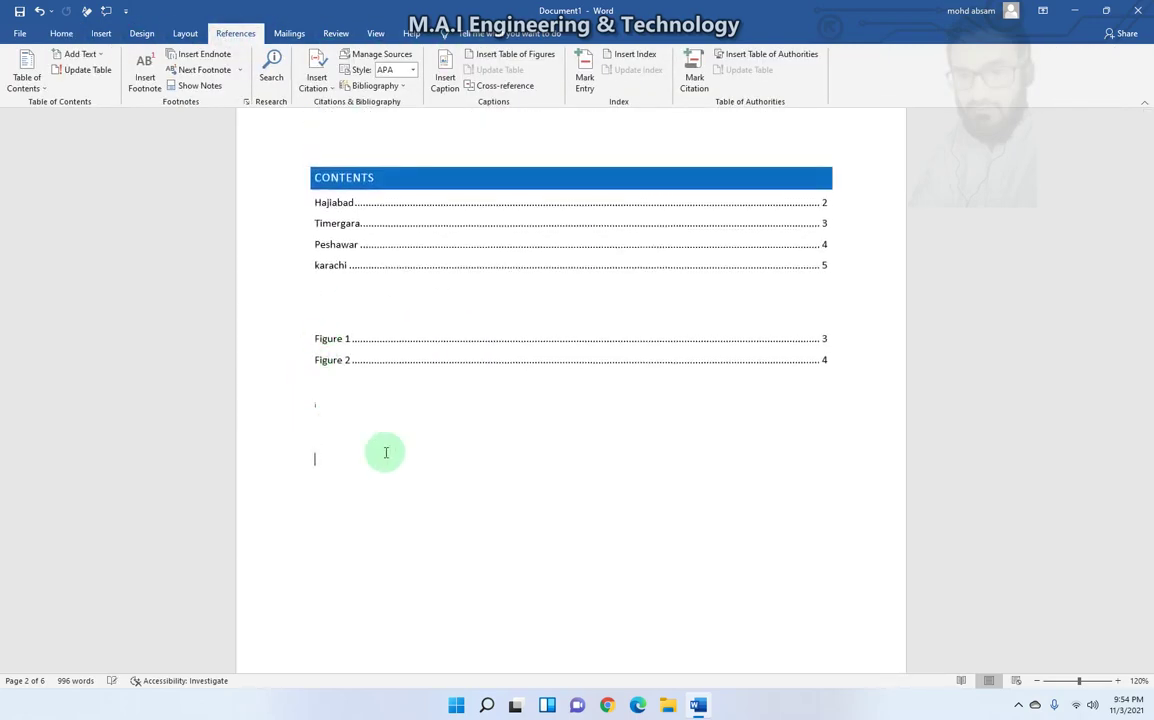
{"action": "left_click", "coordinate": [512, 54]}
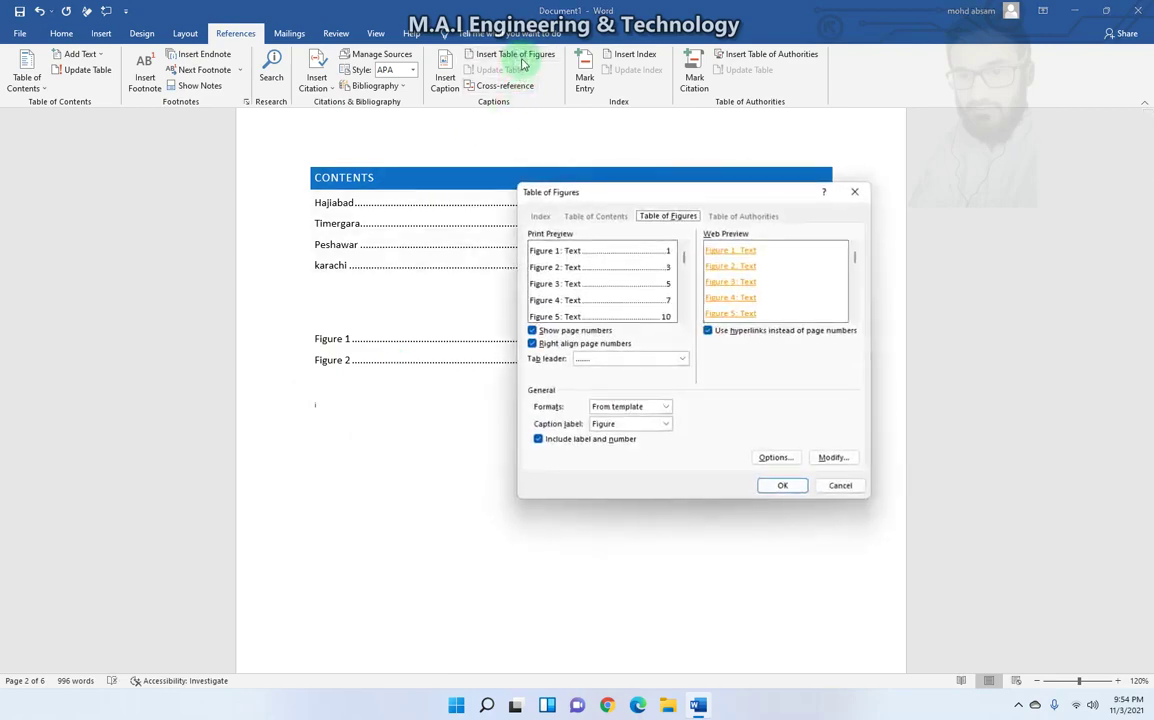
{"action": "left_click", "coordinate": [850, 191]}
{"action": "left_click", "coordinate": [635, 54]}
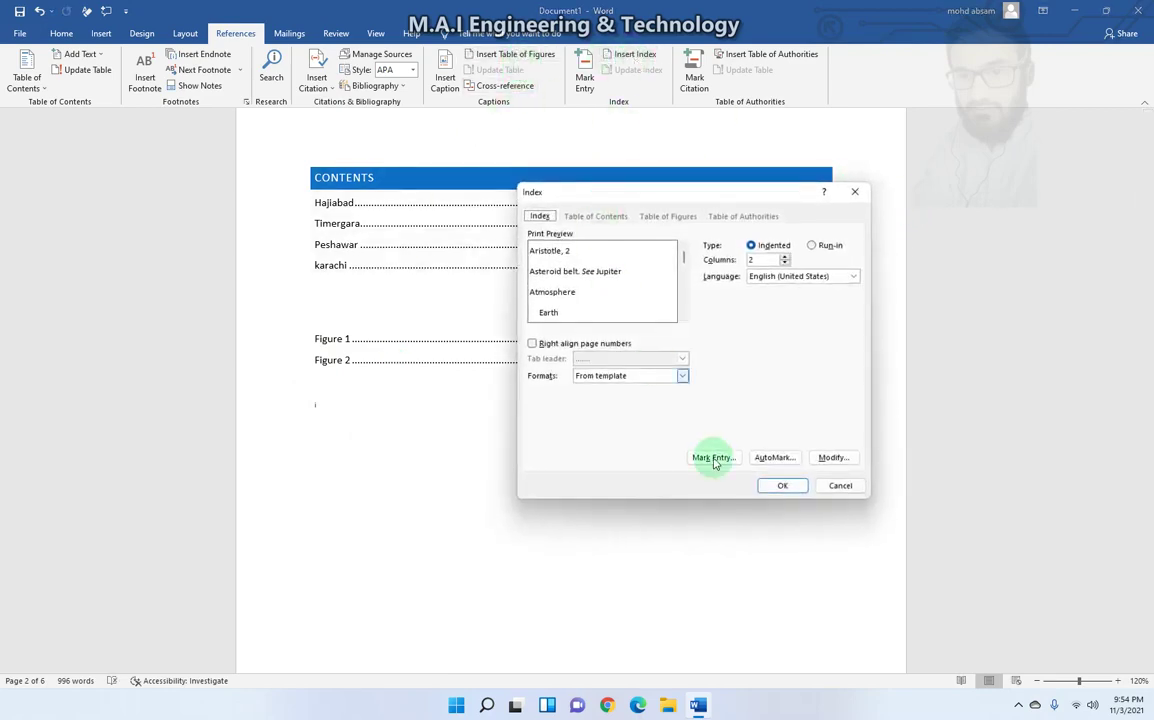
{"action": "left_click", "coordinate": [780, 486]}
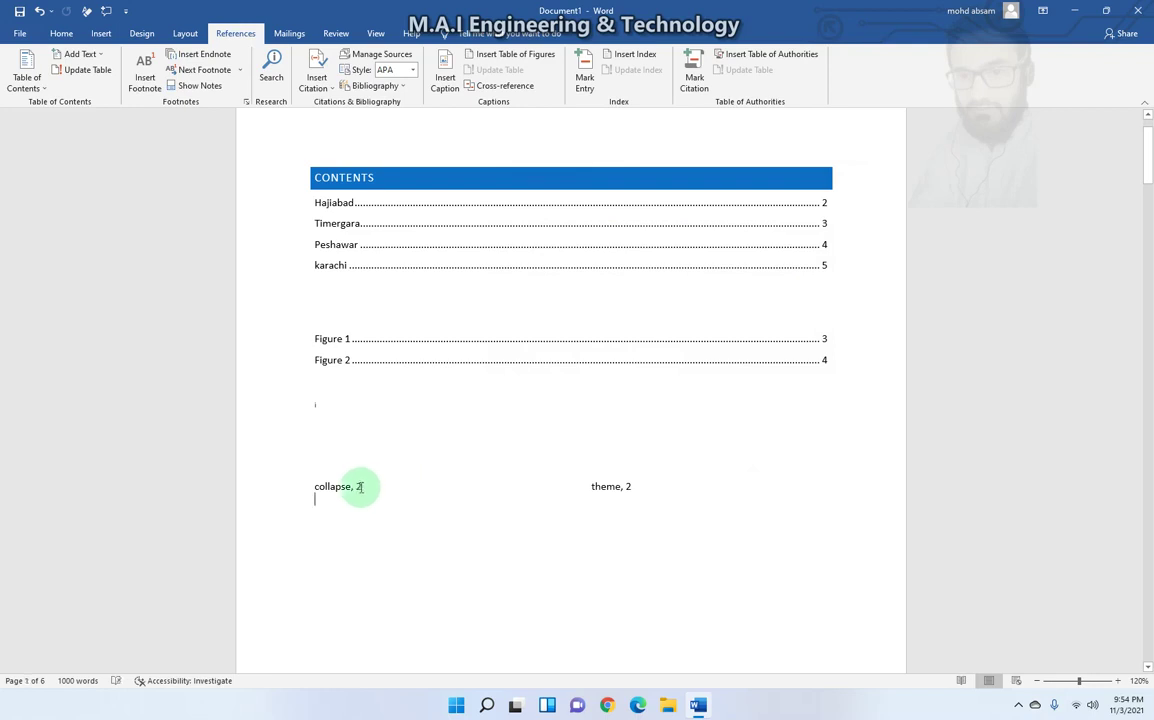
- Check the index entries 'collapse, 2' and 'theme, 2'
{"action": "left_click", "coordinate": [315, 487]}
{"action": "left_click", "coordinate": [619, 493]}
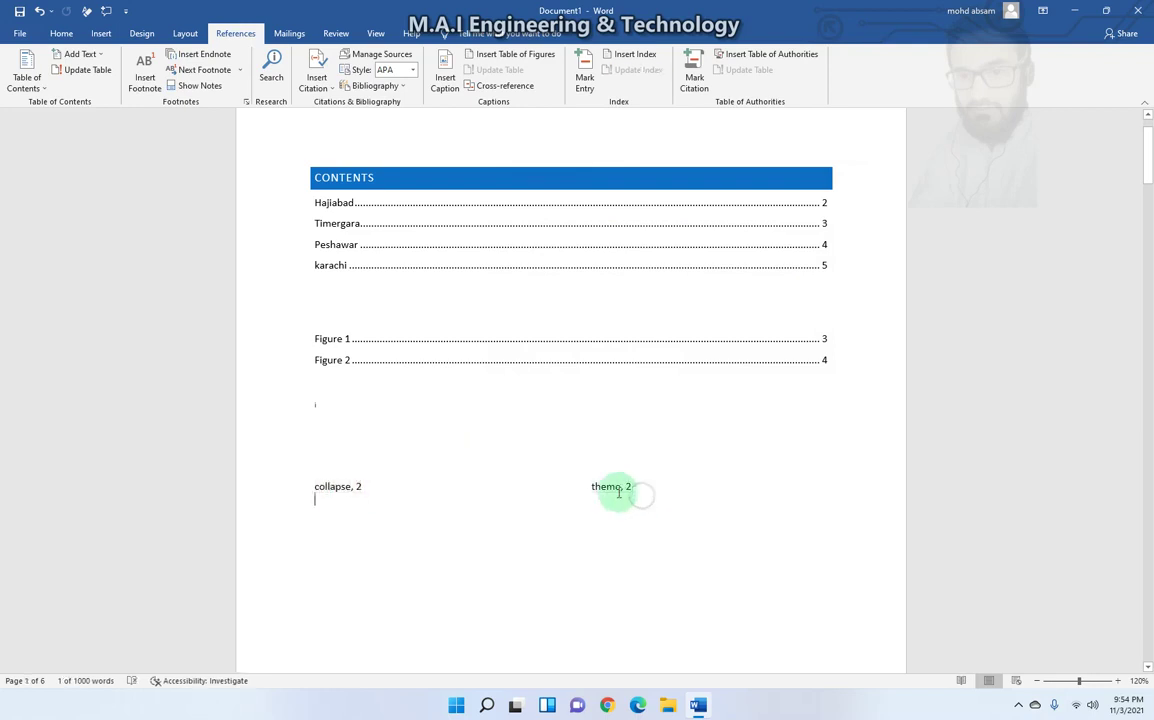
{"action": "double_click", "coordinate": [619, 488]}
{"action": "left_click", "coordinate": [561, 515]}
{"action": "left_click", "coordinate": [401, 492]}
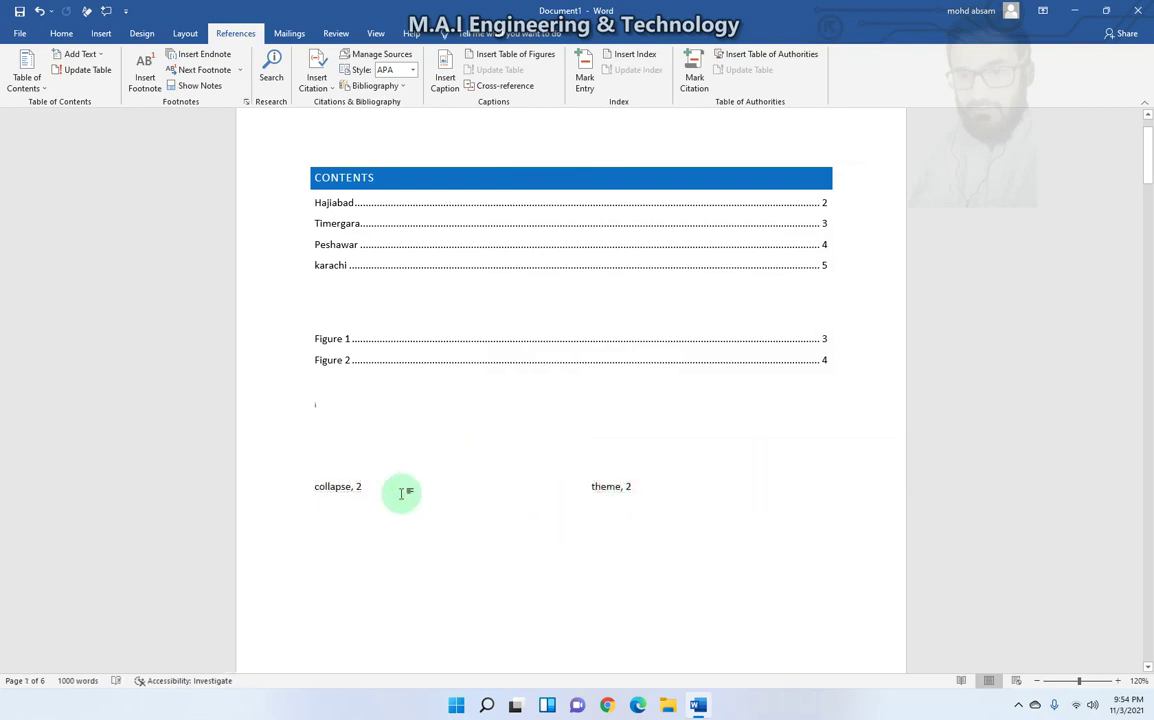
{"action": "left_click_drag", "start_coordinate": [1148, 156], "coordinate": [1148, 170]}
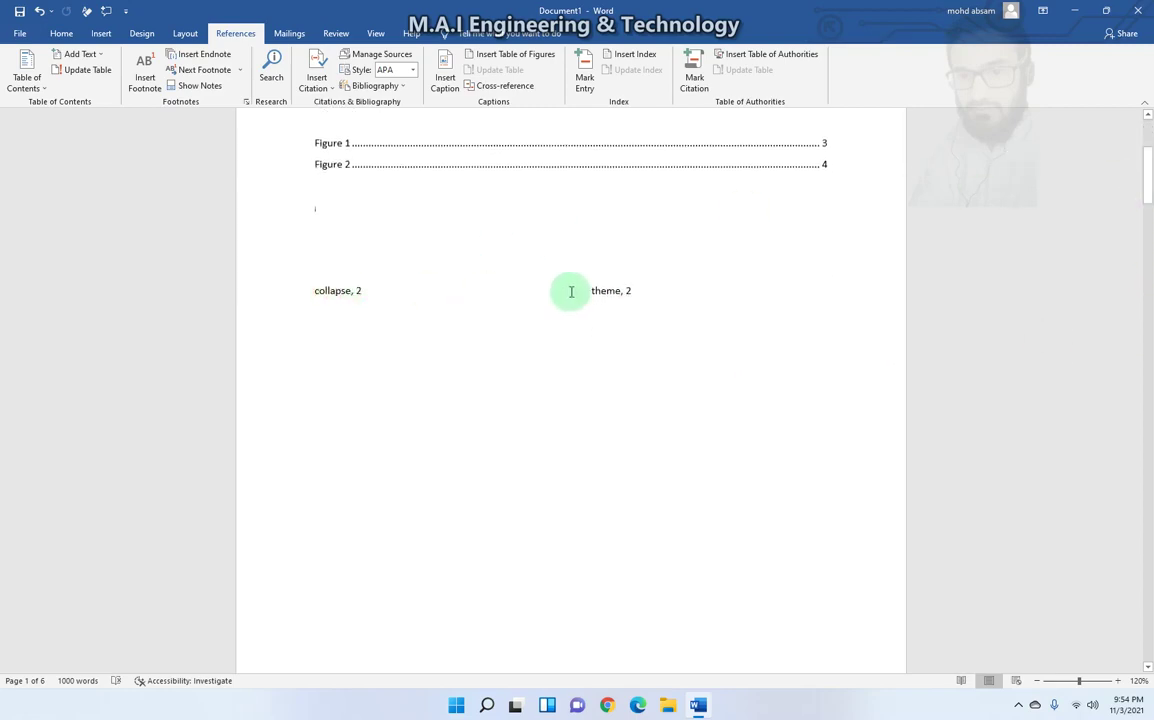
{"action": "mouse_move", "coordinate": [1150, 203]}
{"action": "left_mouse_down"}
{"action": "mouse_move", "coordinate": [1148, 223]}
{"action": "mouse_move", "coordinate": [1148, 185]}
{"action": "left_mouse_up"}
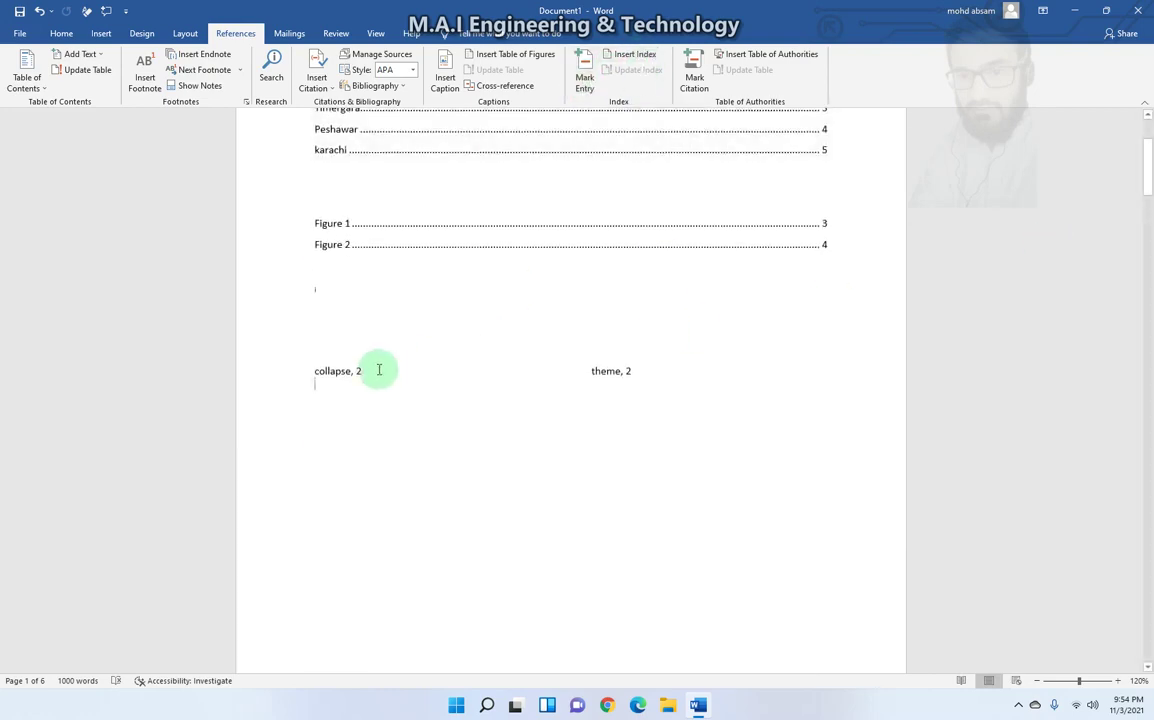
{"action": "left_click", "coordinate": [311, 372]}
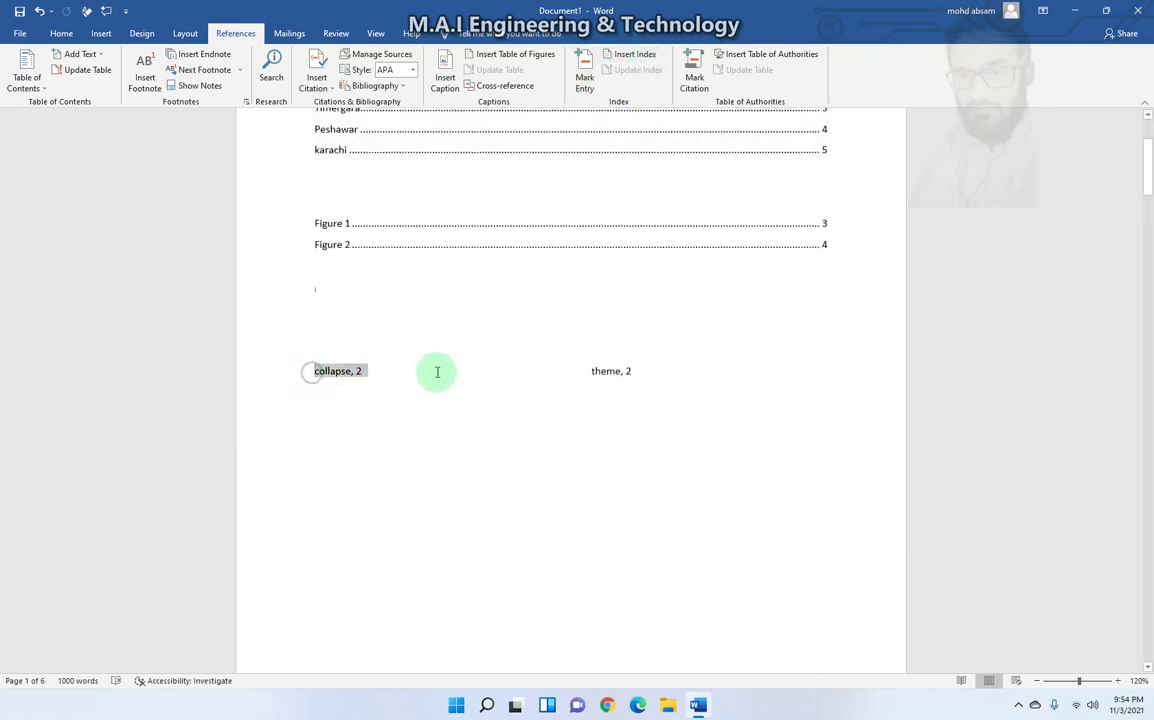
{"action": "left_click", "coordinate": [631, 387]}
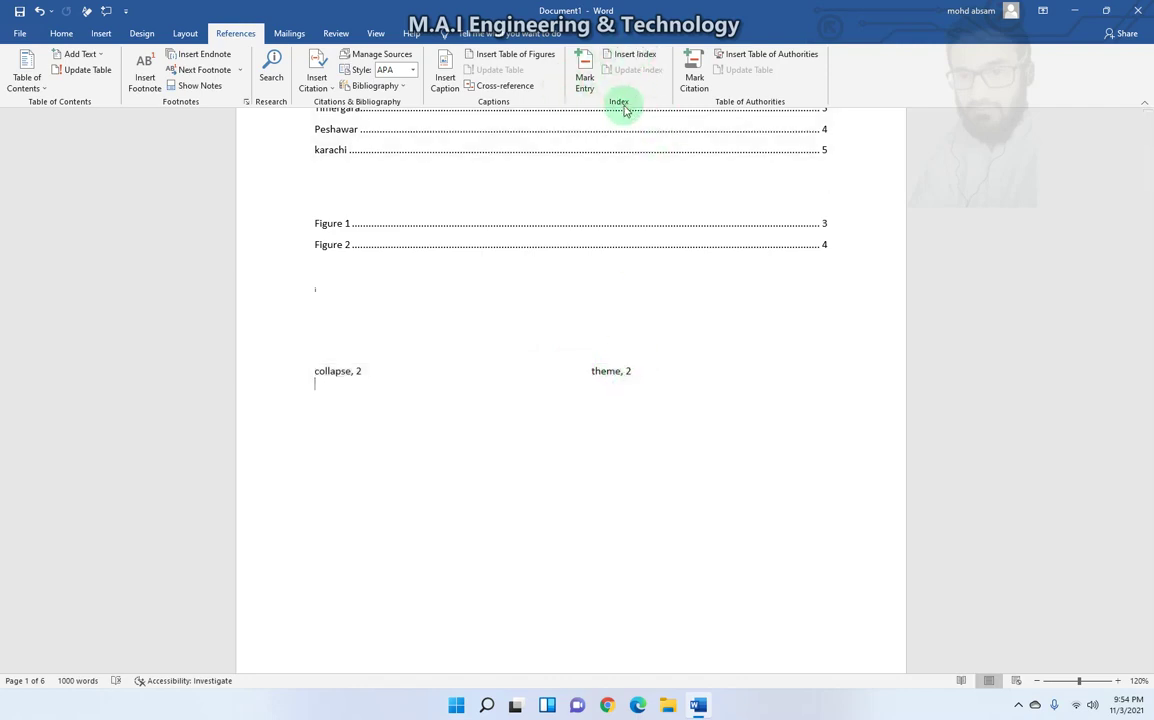
{"action": "left_click", "coordinate": [356, 446]}
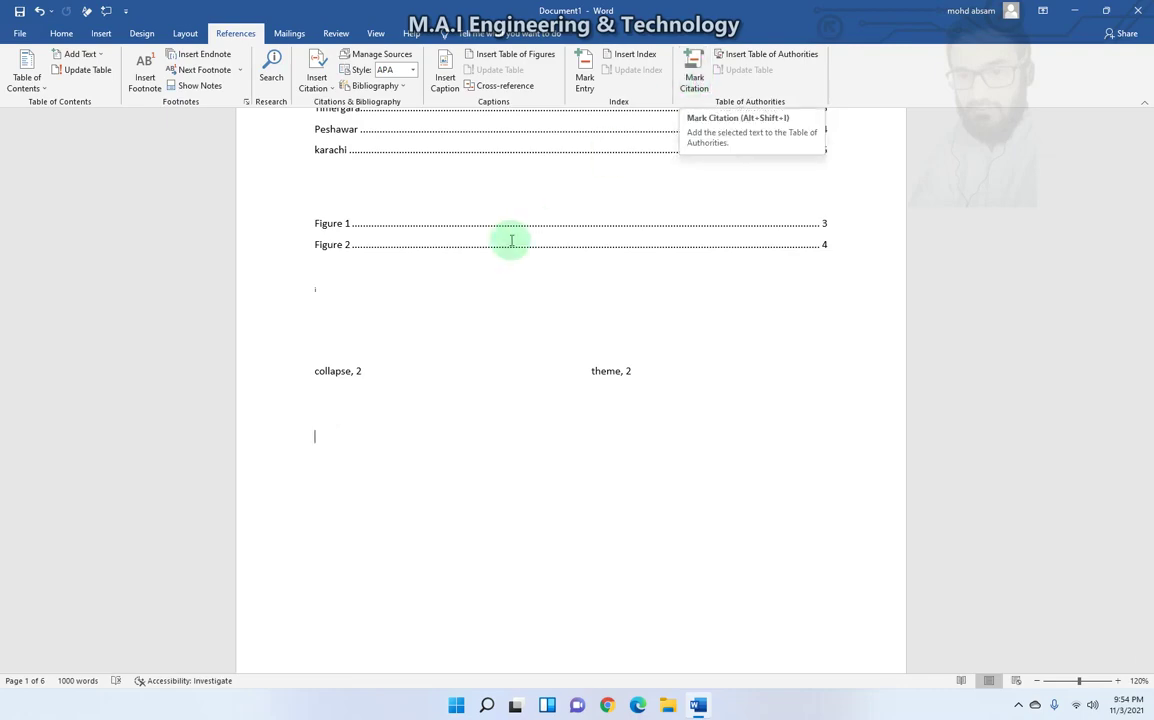
- Select the HAJIABAD heading and start marking it as a citation in the Cases category
{"action": "scroll", "coordinate": [511, 240], "scroll_direction": "down", "scroll_amount": 2}
{"action": "scroll", "coordinate": [404, 404], "scroll_direction": "down", "scroll_amount": 5}
{"action": "scroll", "coordinate": [425, 373], "scroll_direction": "down", "scroll_amount": 5}
{"action": "scroll", "coordinate": [425, 373], "scroll_direction": "down", "scroll_amount": 5}
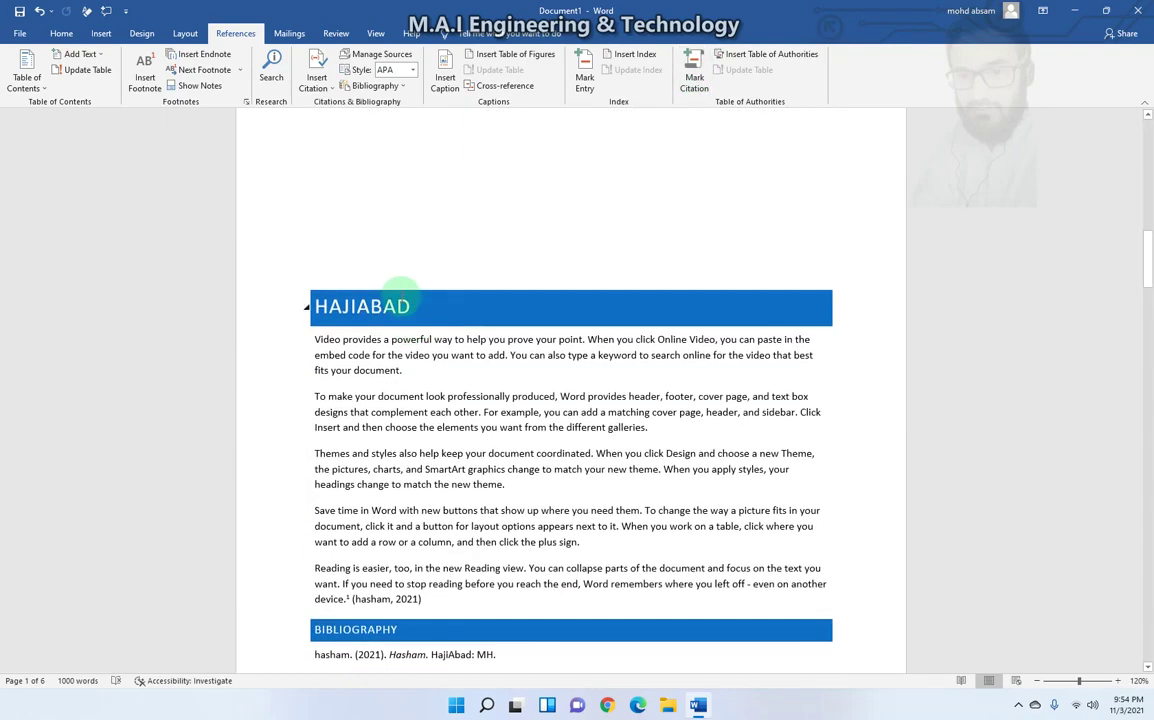
{"action": "left_click_drag", "start_coordinate": [408, 307], "coordinate": [306, 309]}
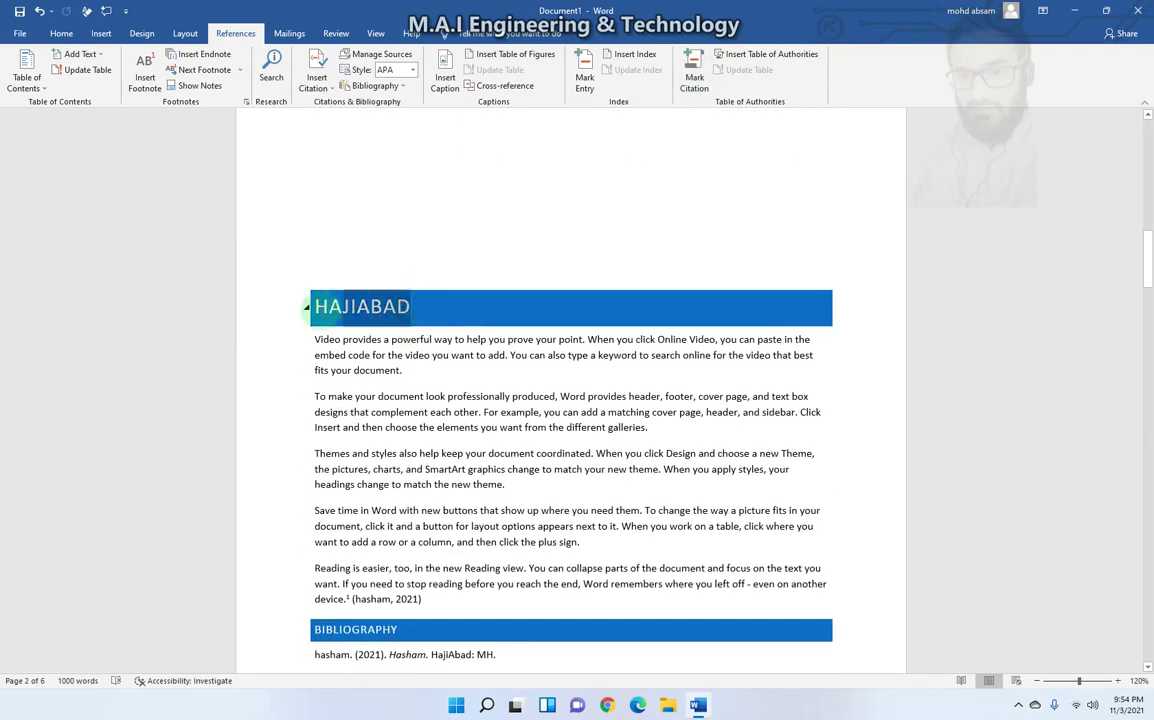
{"action": "left_click", "coordinate": [692, 80]}
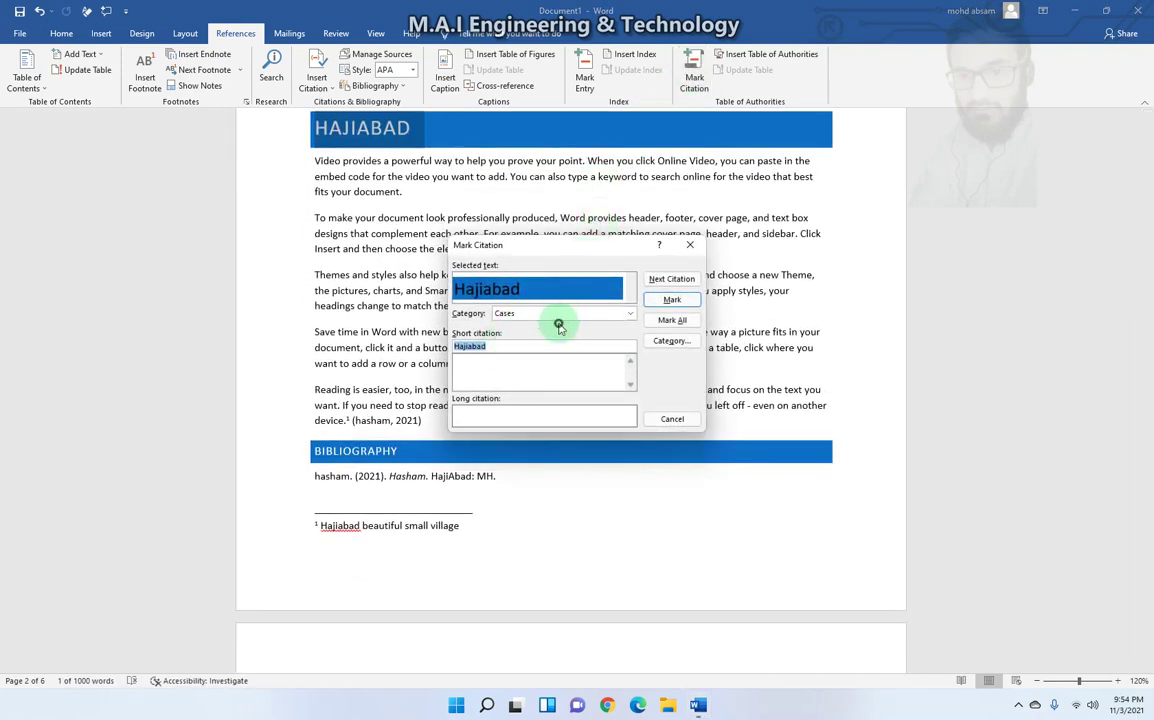
{"action": "left_click", "coordinate": [498, 346]}
{"action": "left_click", "coordinate": [617, 316]}
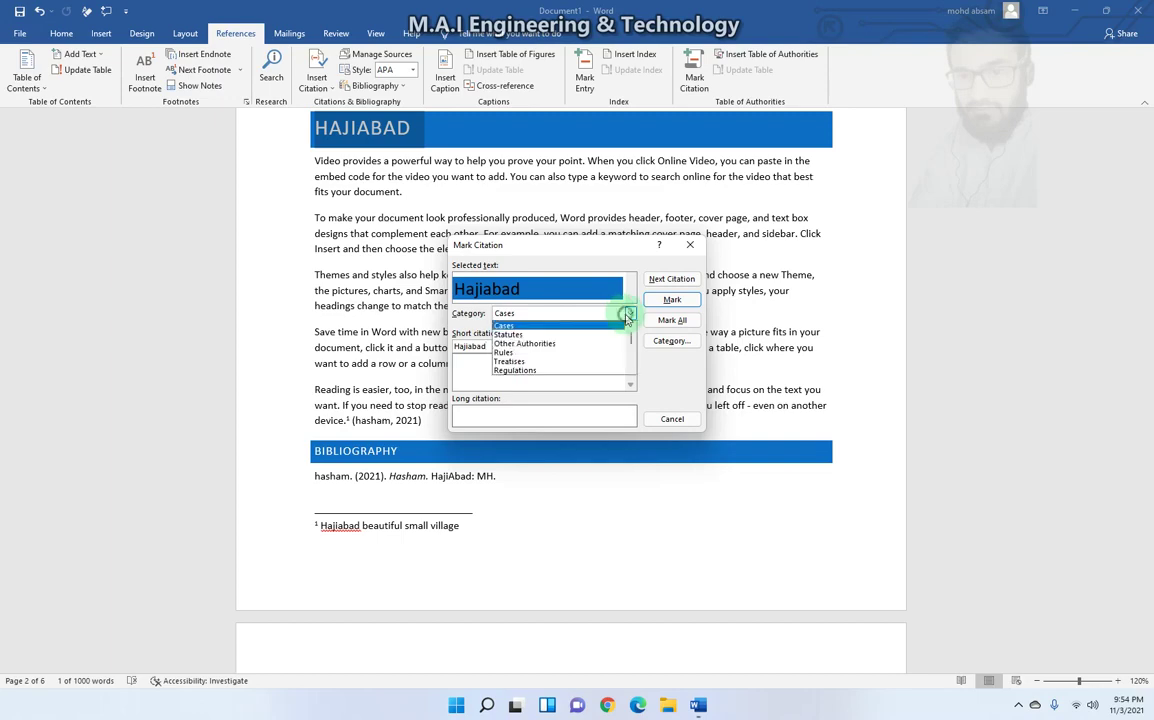
{"action": "left_click", "coordinate": [570, 311]}
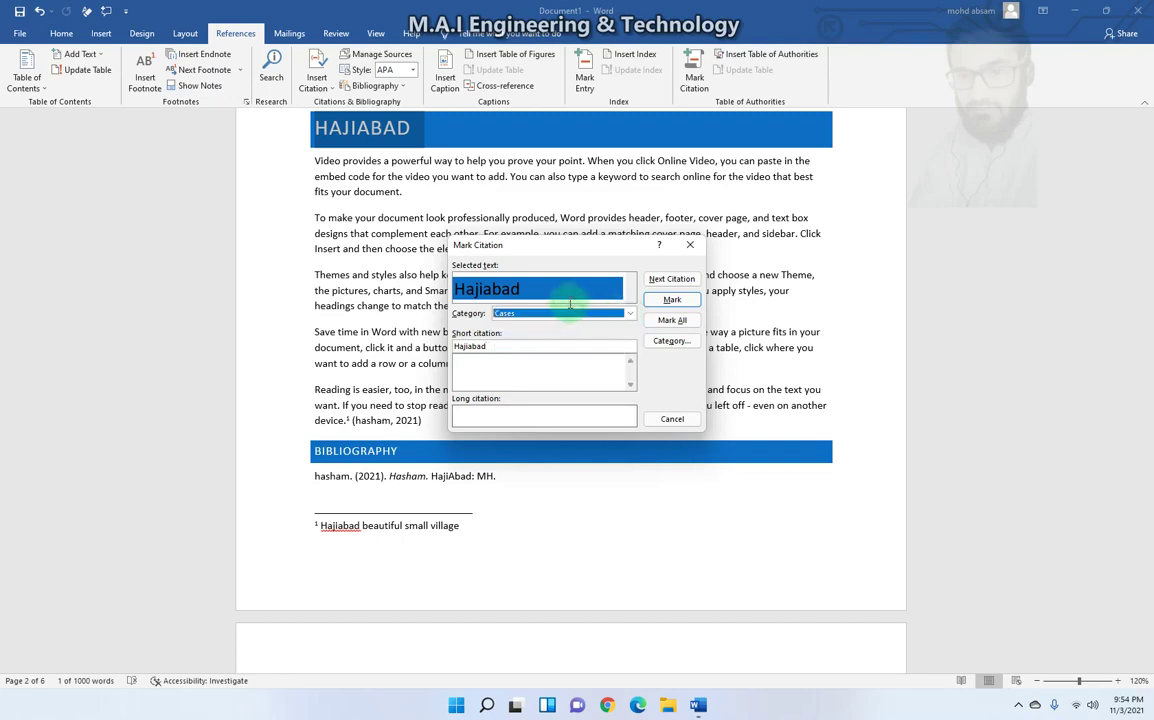
- Rename citation category 9 to Timergara and close Mark Citation
{"action": "left_click", "coordinate": [672, 341]}
{"action": "scroll", "coordinate": [505, 338], "scroll_direction": "down", "scroll_amount": 3}
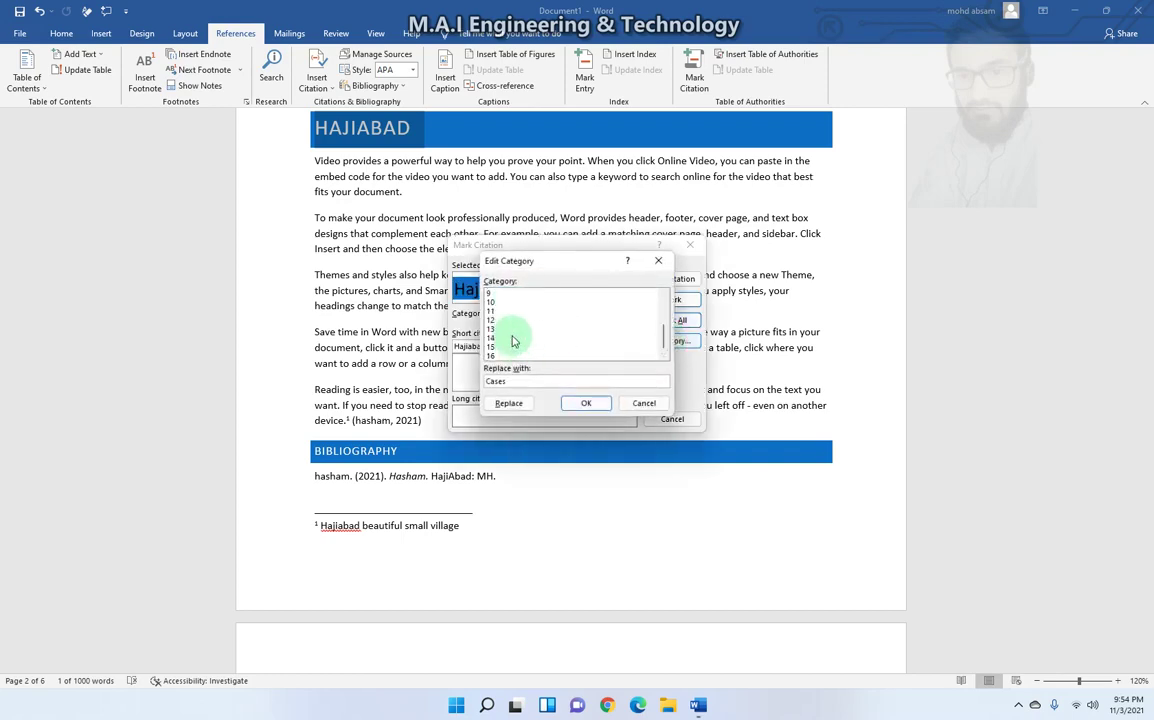
{"action": "scroll", "coordinate": [512, 341], "scroll_direction": "up", "scroll_amount": 3}
{"action": "scroll", "coordinate": [512, 341], "scroll_direction": "down", "scroll_amount": 1}
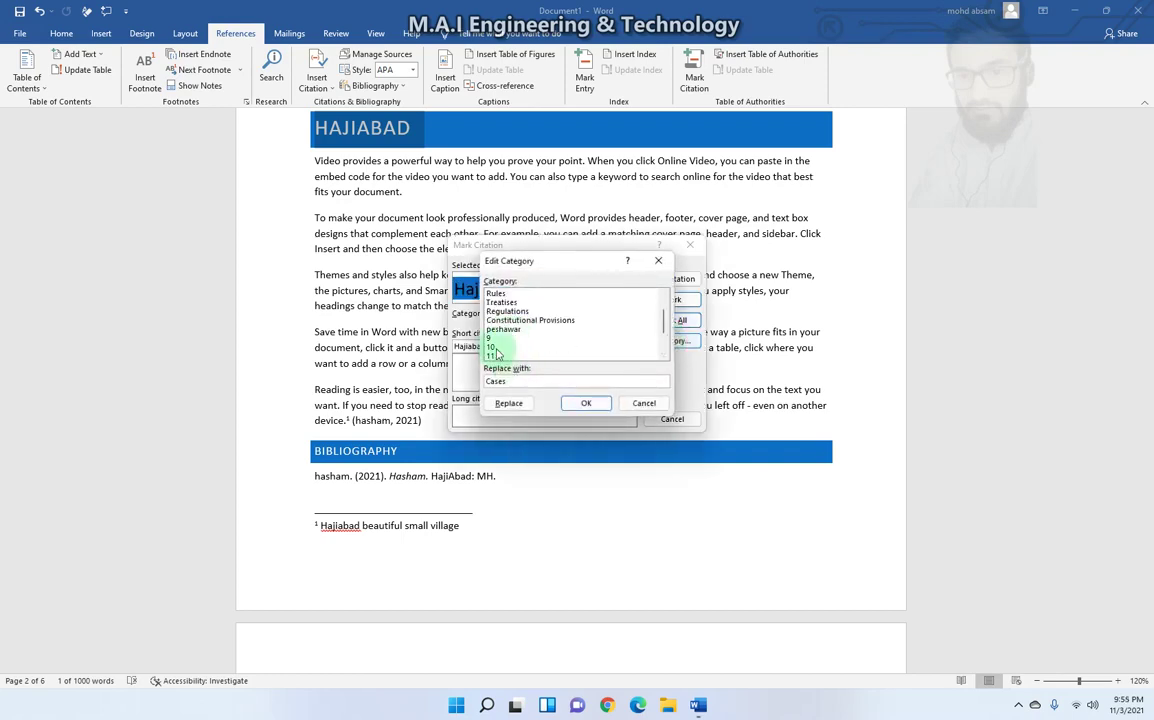
{"action": "left_click", "coordinate": [493, 339]}
{"action": "type", "text": "Timergara"}
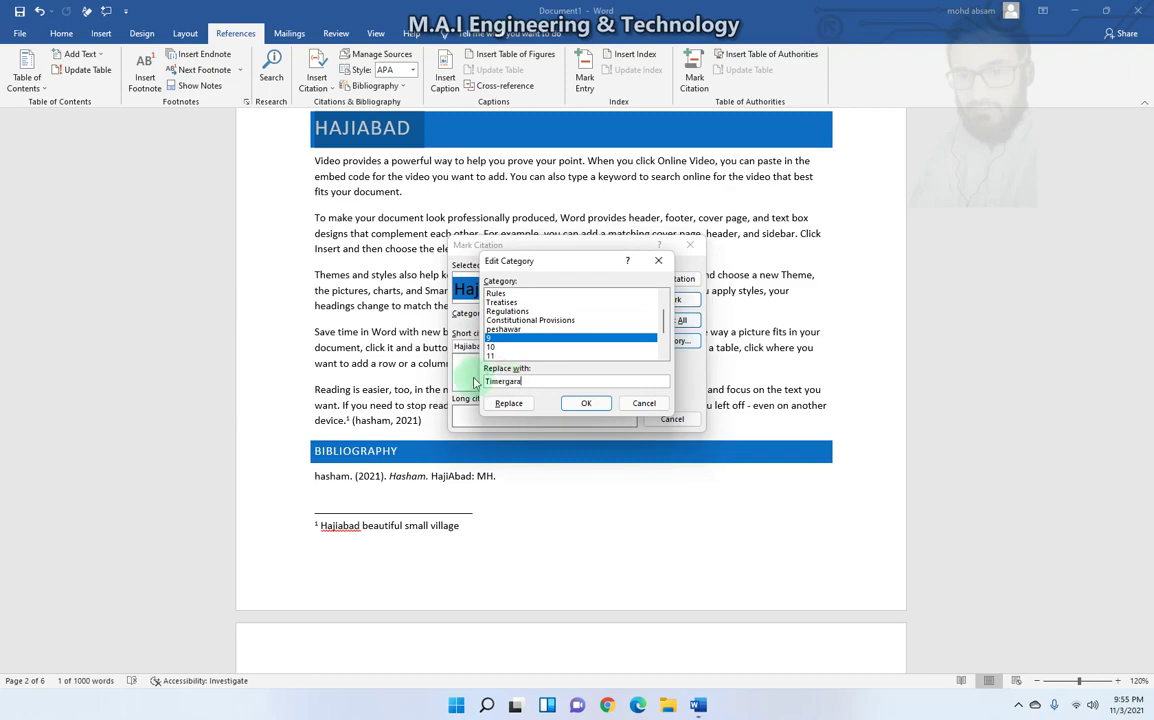
{"action": "left_click", "coordinate": [503, 403]}
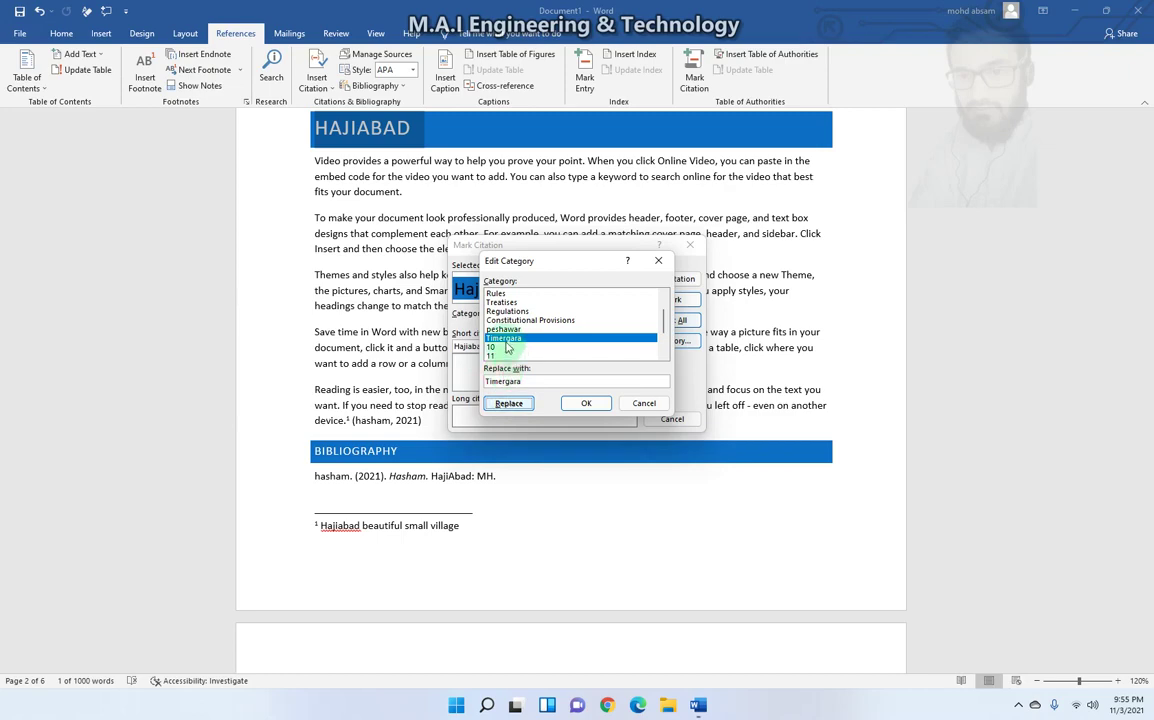
{"action": "left_click", "coordinate": [584, 403]}
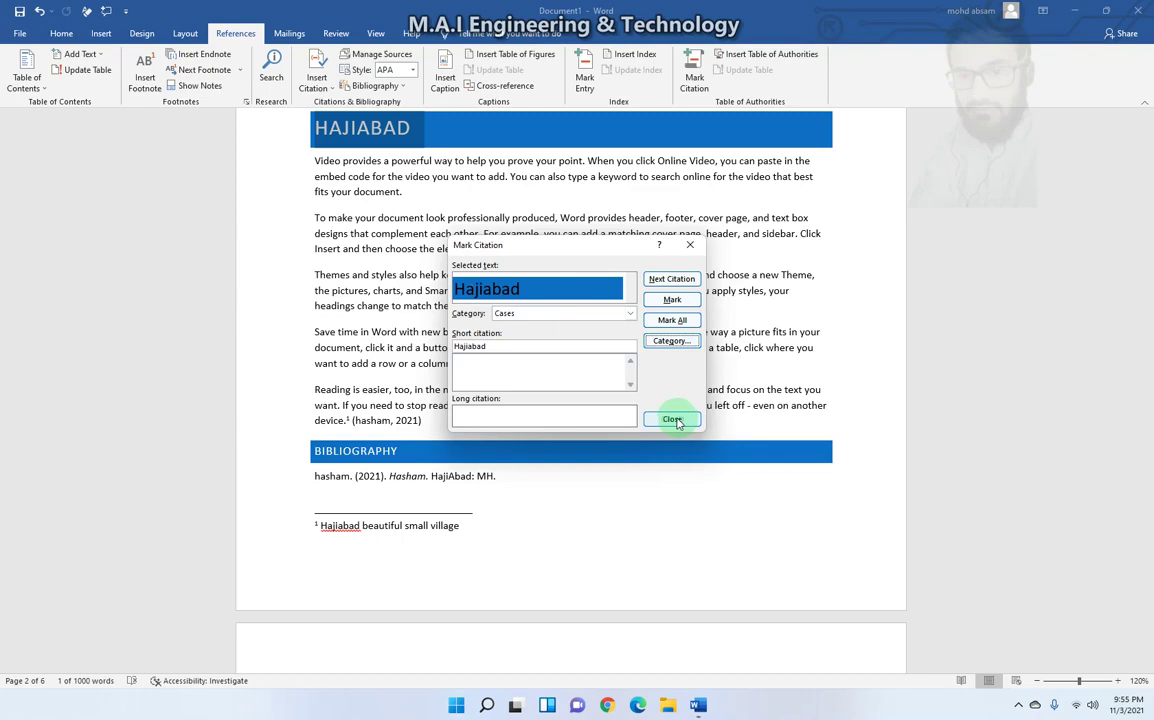
{"action": "left_click", "coordinate": [674, 418]}
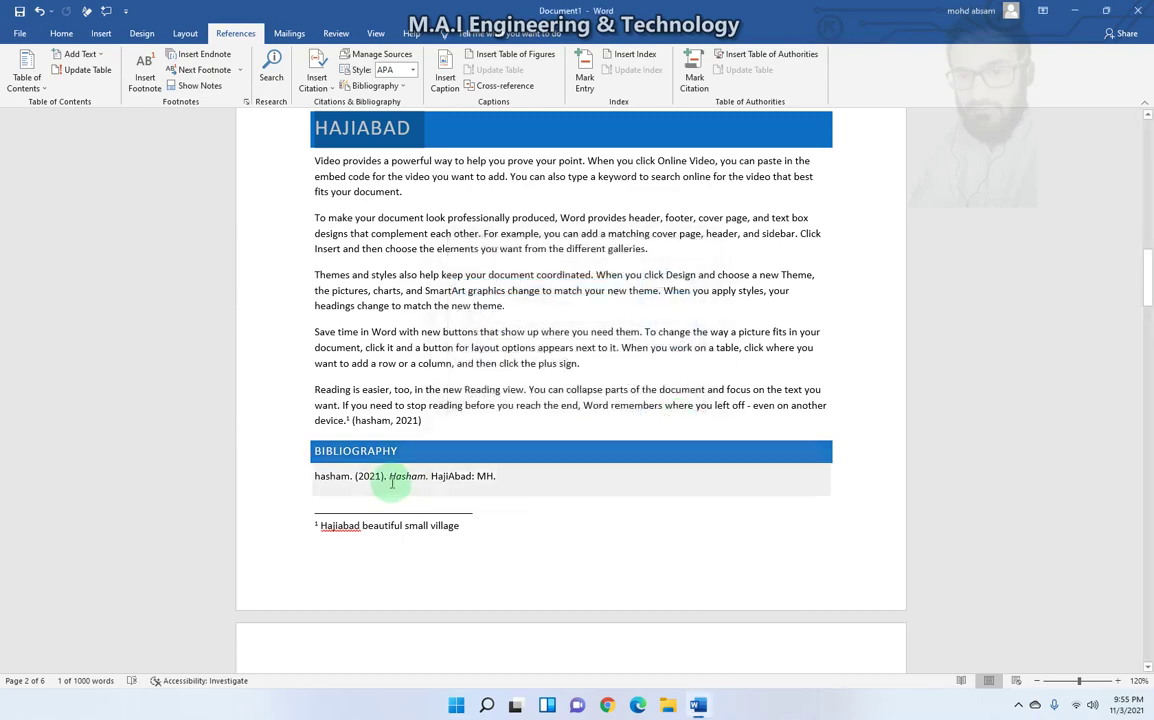
- Select the TIMERGARA heading and begin marking it as a citation
{"action": "scroll", "coordinate": [445, 425], "scroll_direction": "down", "scroll_amount": 1}
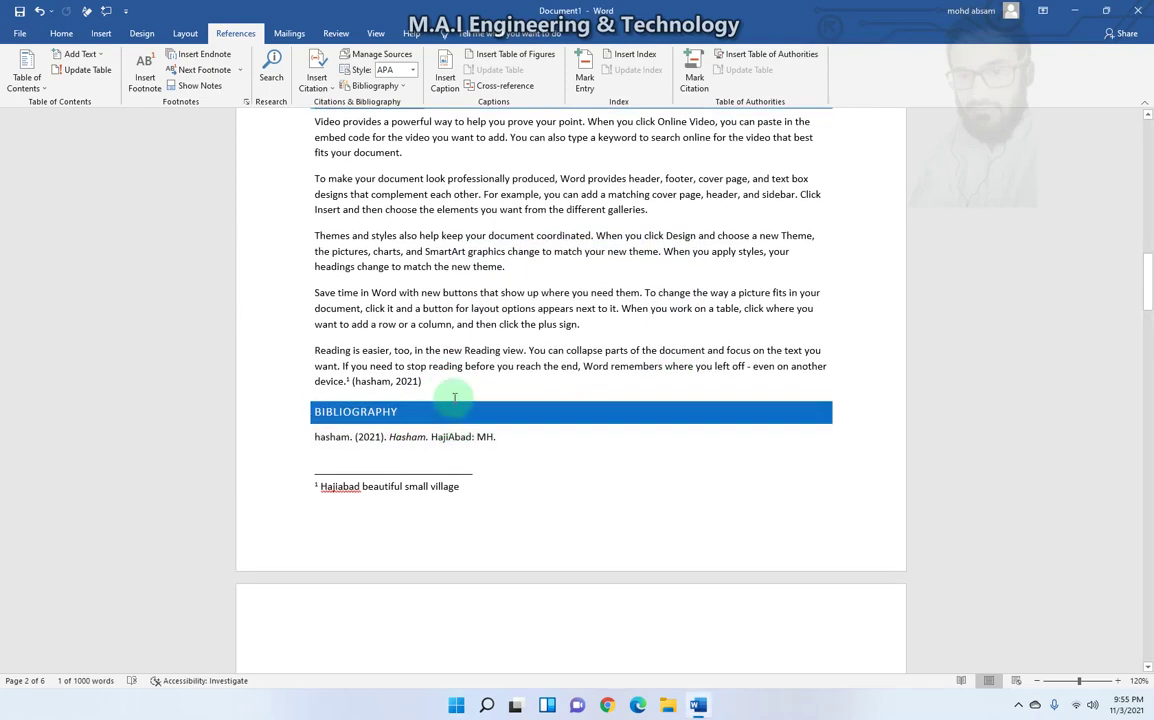
{"action": "scroll", "coordinate": [453, 394], "scroll_direction": "up", "scroll_amount": 3}
{"action": "scroll", "coordinate": [381, 291], "scroll_direction": "down", "scroll_amount": 5}
{"action": "scroll", "coordinate": [381, 309], "scroll_direction": "down", "scroll_amount": 3}
{"action": "scroll", "coordinate": [433, 314], "scroll_direction": "down", "scroll_amount": 8}
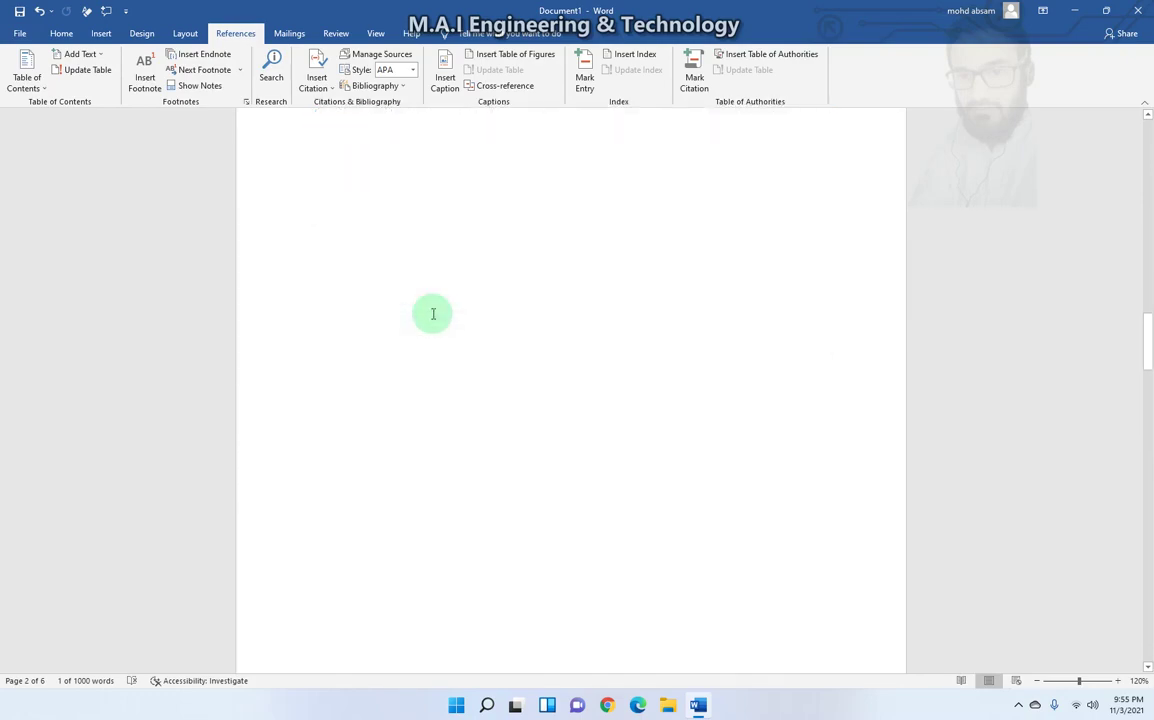
{"action": "scroll", "coordinate": [433, 314], "scroll_direction": "down", "scroll_amount": 4}
{"action": "scroll", "coordinate": [433, 314], "scroll_direction": "up", "scroll_amount": 2}
{"action": "scroll", "coordinate": [433, 314], "scroll_direction": "down", "scroll_amount": 6}
{"action": "scroll", "coordinate": [434, 316], "scroll_direction": "down", "scroll_amount": 2}
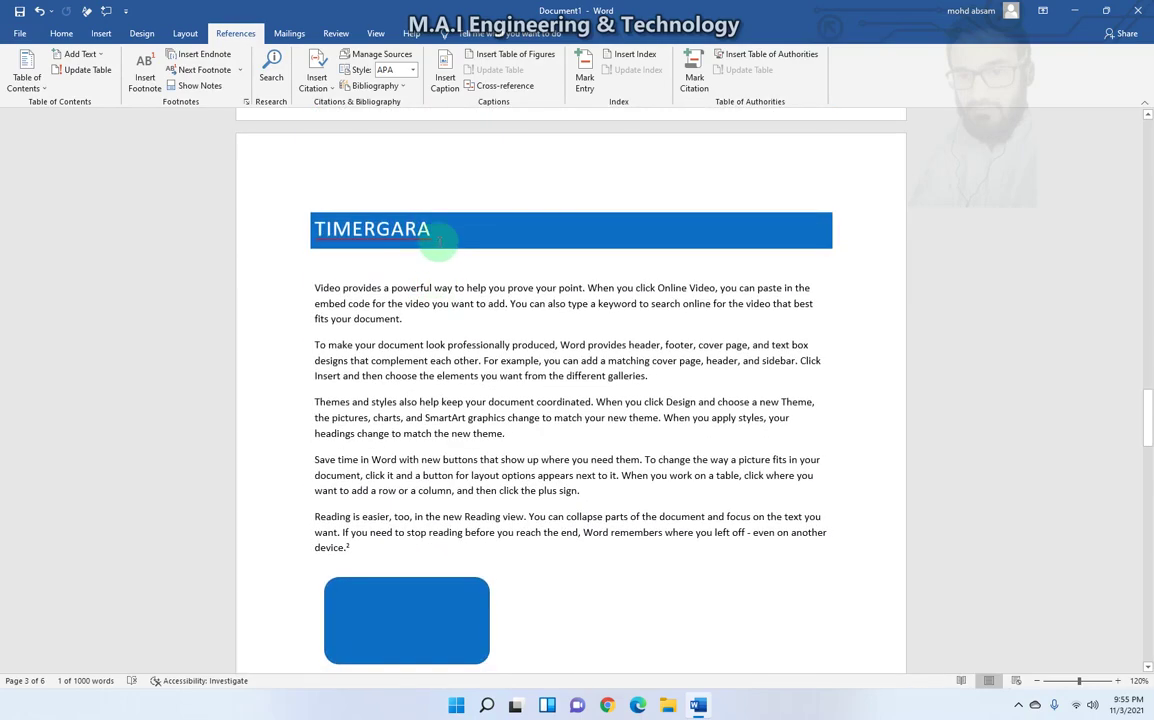
{"action": "left_click_drag", "start_coordinate": [437, 230], "coordinate": [304, 230]}
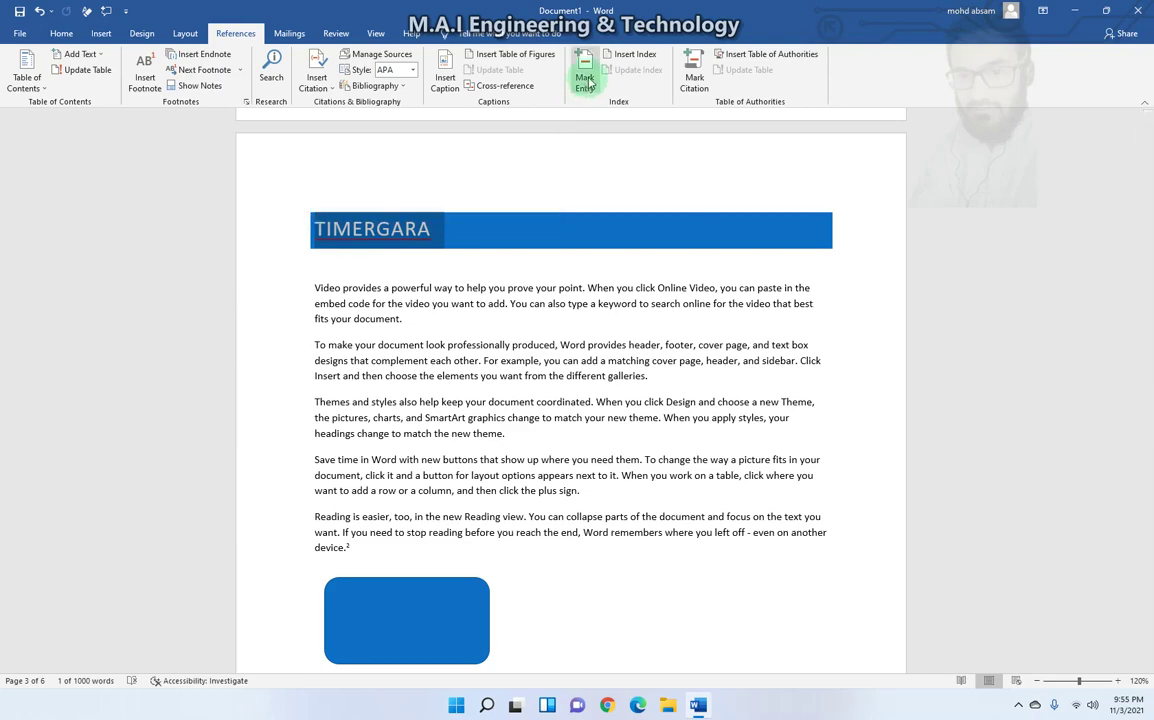
{"action": "left_click", "coordinate": [705, 77]}
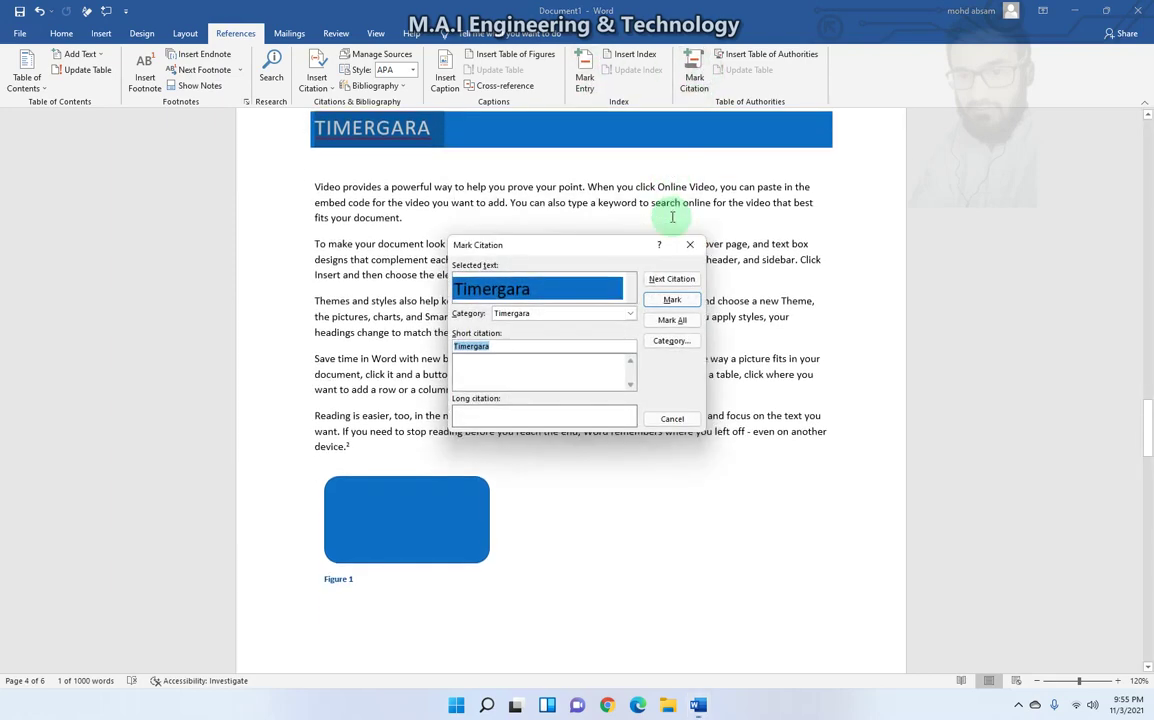
- Rename category 10 to Pakistan and mark TIMERGARA in the Timergara category
{"action": "left_click", "coordinate": [674, 342]}
{"action": "left_click", "coordinate": [490, 339]}
{"action": "type", "text": "Pakistan"}
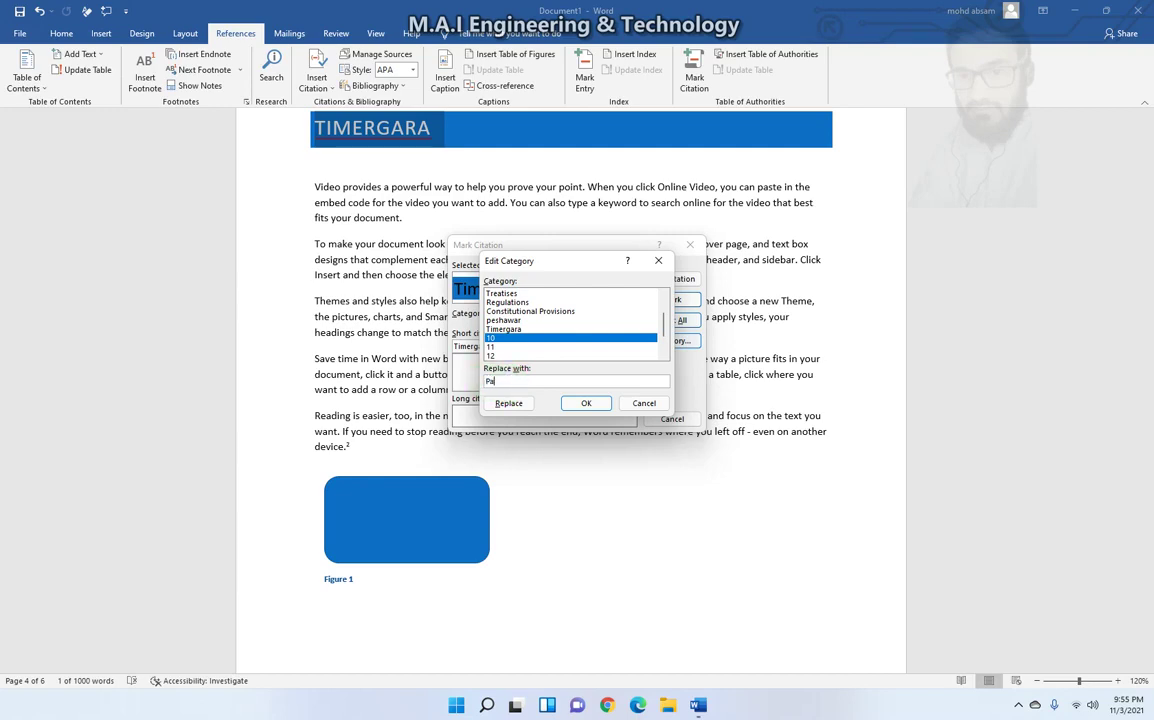
{"action": "left_click", "coordinate": [512, 404]}
{"action": "left_click", "coordinate": [591, 405]}
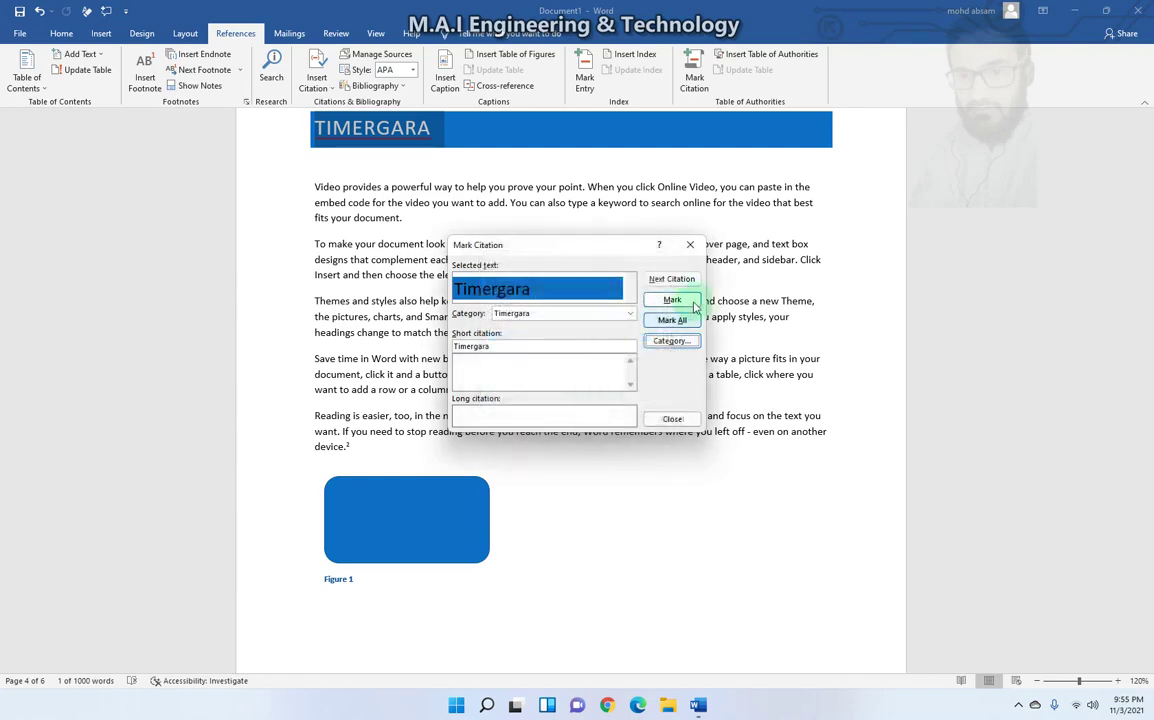
{"action": "left_click", "coordinate": [618, 314]}
{"action": "left_click", "coordinate": [618, 315]}
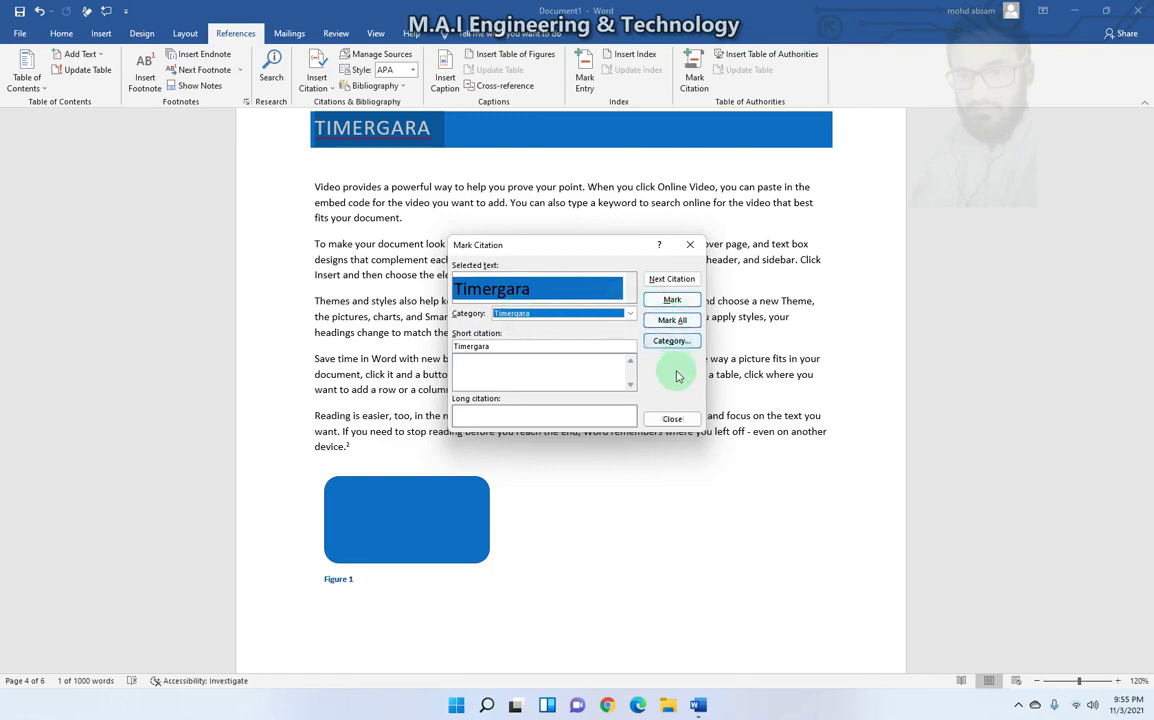
- Close Mark Citation and add an empty line below the index
{"action": "left_click", "coordinate": [668, 417]}
{"action": "scroll", "coordinate": [595, 322], "scroll_direction": "up", "scroll_amount": 5}
{"action": "scroll", "coordinate": [595, 322], "scroll_direction": "down", "scroll_amount": 5}
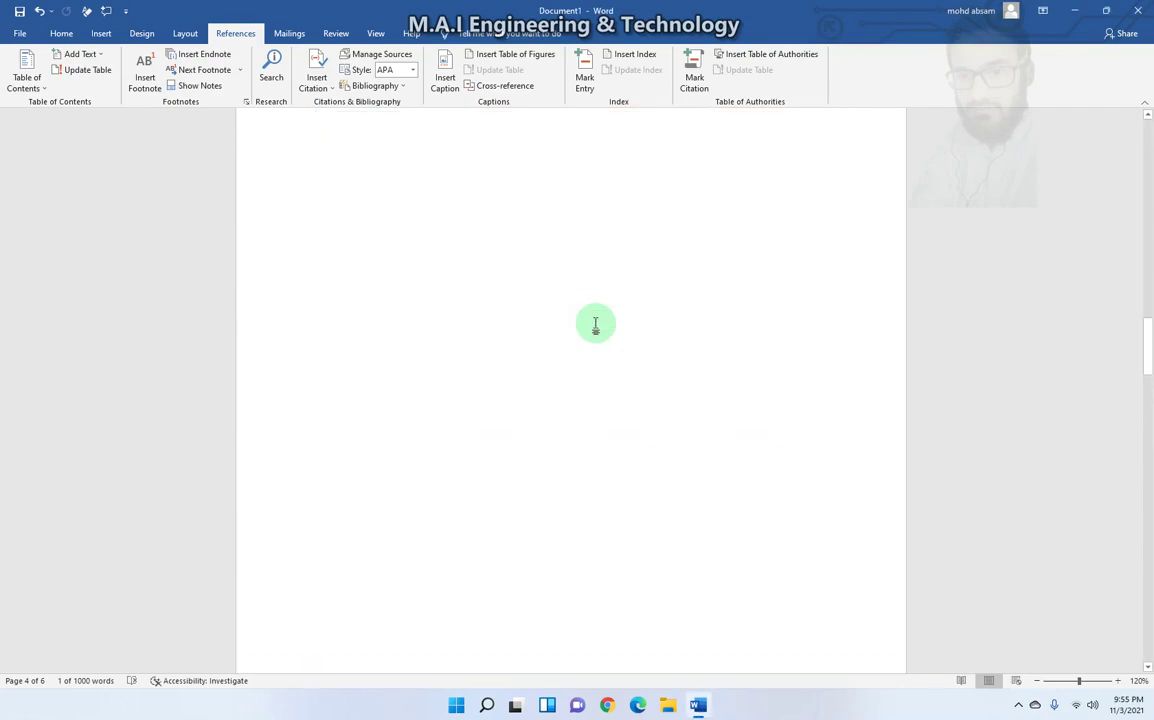
{"action": "scroll", "coordinate": [596, 323], "scroll_direction": "down", "scroll_amount": 5}
{"action": "scroll", "coordinate": [596, 323], "scroll_direction": "up", "scroll_amount": 10}
{"action": "scroll", "coordinate": [595, 322], "scroll_direction": "up", "scroll_amount": 5}
{"action": "scroll", "coordinate": [595, 322], "scroll_direction": "up", "scroll_amount": 5}
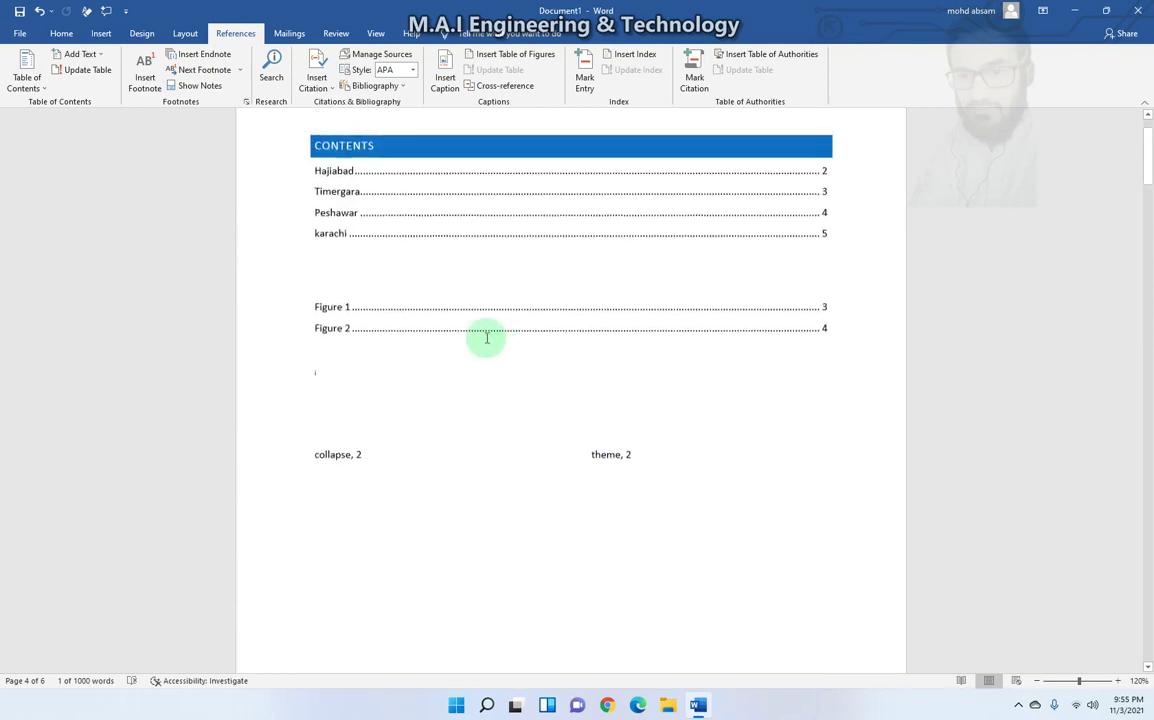
{"action": "scroll", "coordinate": [484, 337], "scroll_direction": "down", "scroll_amount": 1}
{"action": "left_click", "coordinate": [355, 432]}
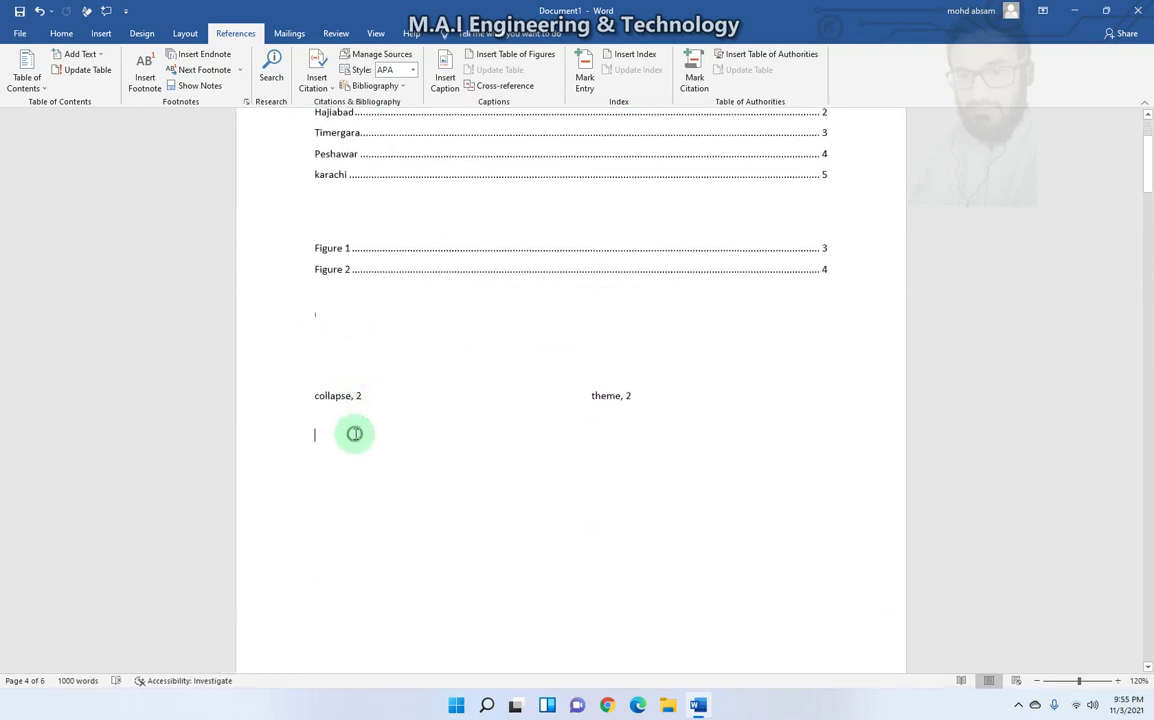
{"action": "key", "text": "Return"}
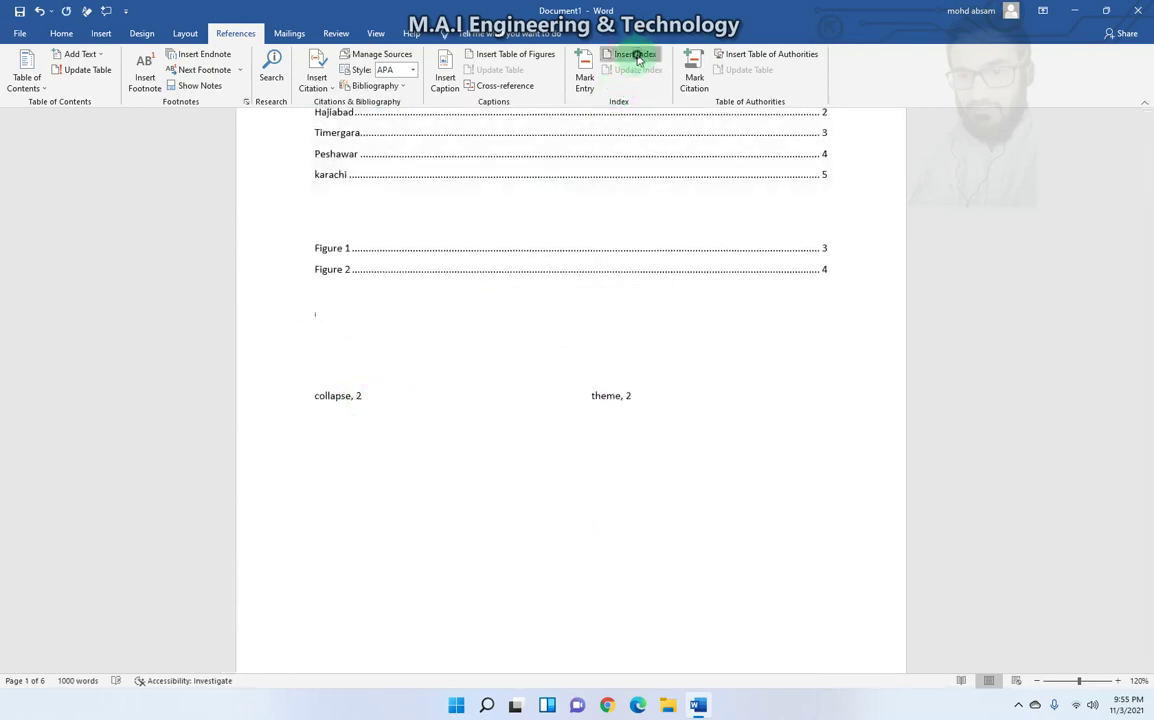
- Attempt a table of authorities there and dismiss Word's no-entries warning
{"action": "left_click", "coordinate": [637, 56]}
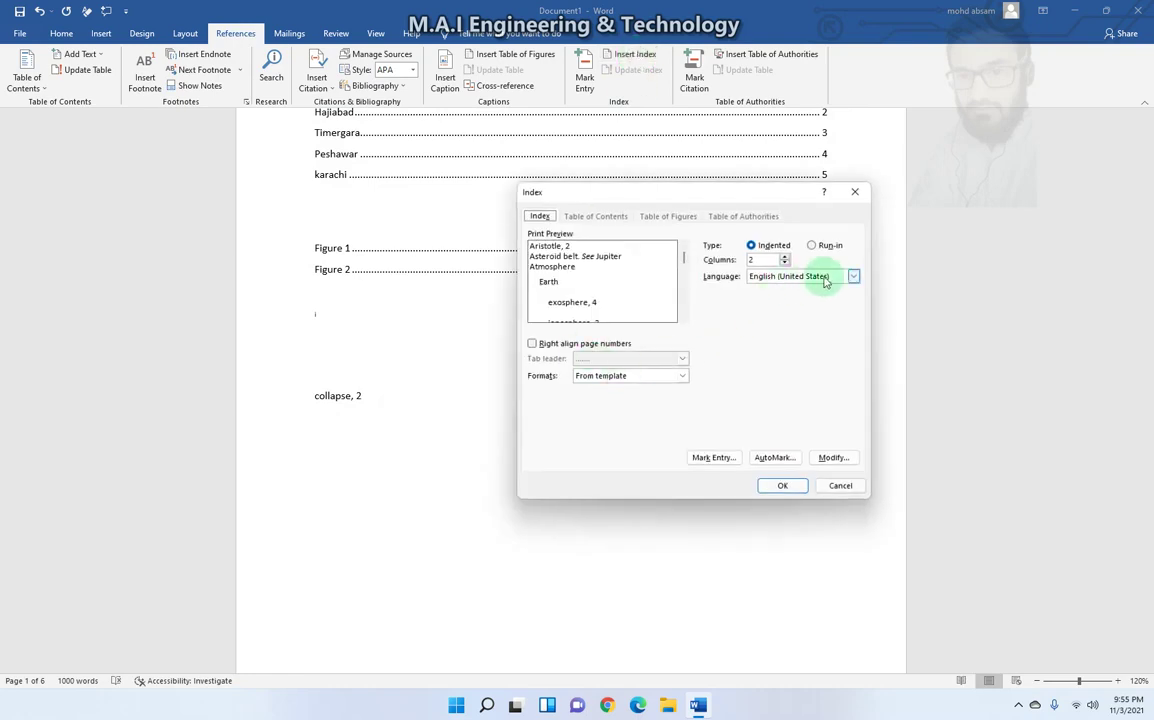
{"action": "left_click", "coordinate": [836, 487]}
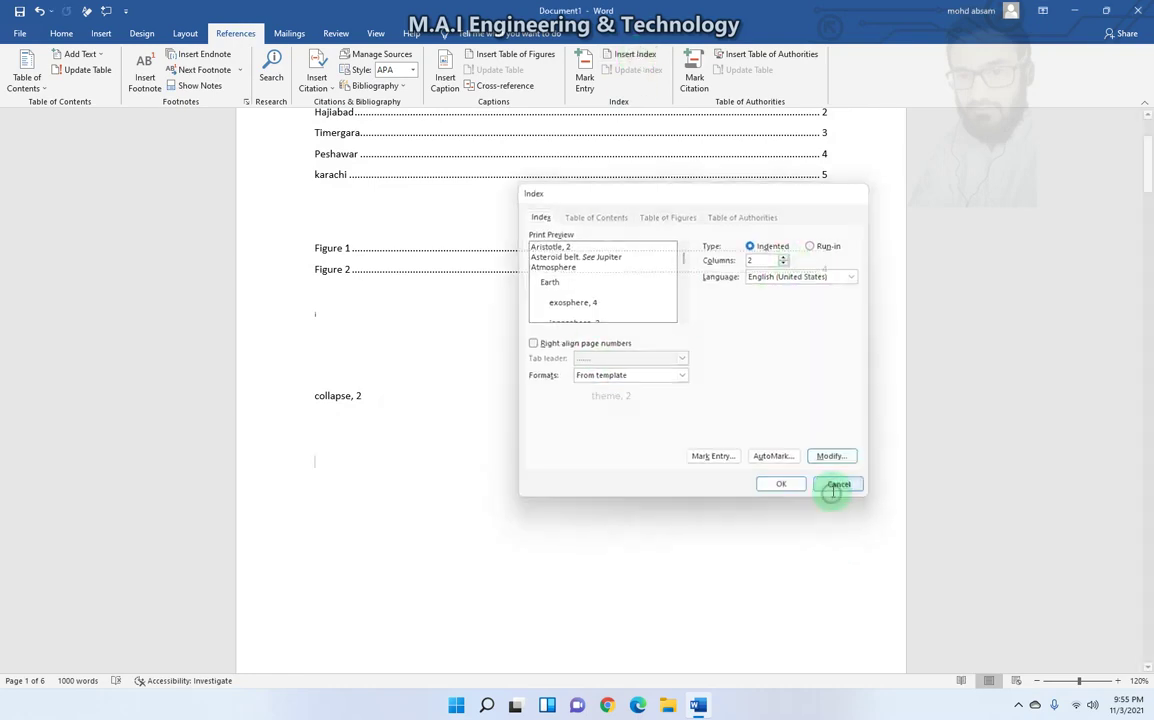
{"action": "left_click", "coordinate": [762, 55]}
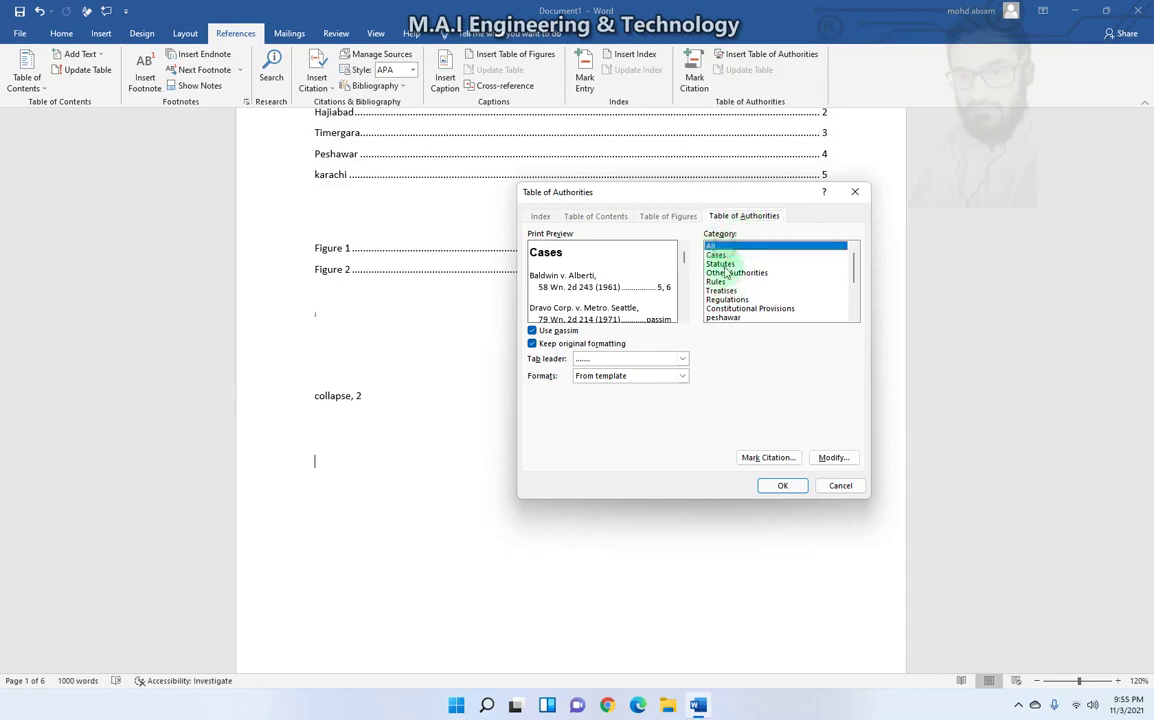
{"action": "left_click", "coordinate": [780, 485]}
{"action": "left_click", "coordinate": [585, 397]}
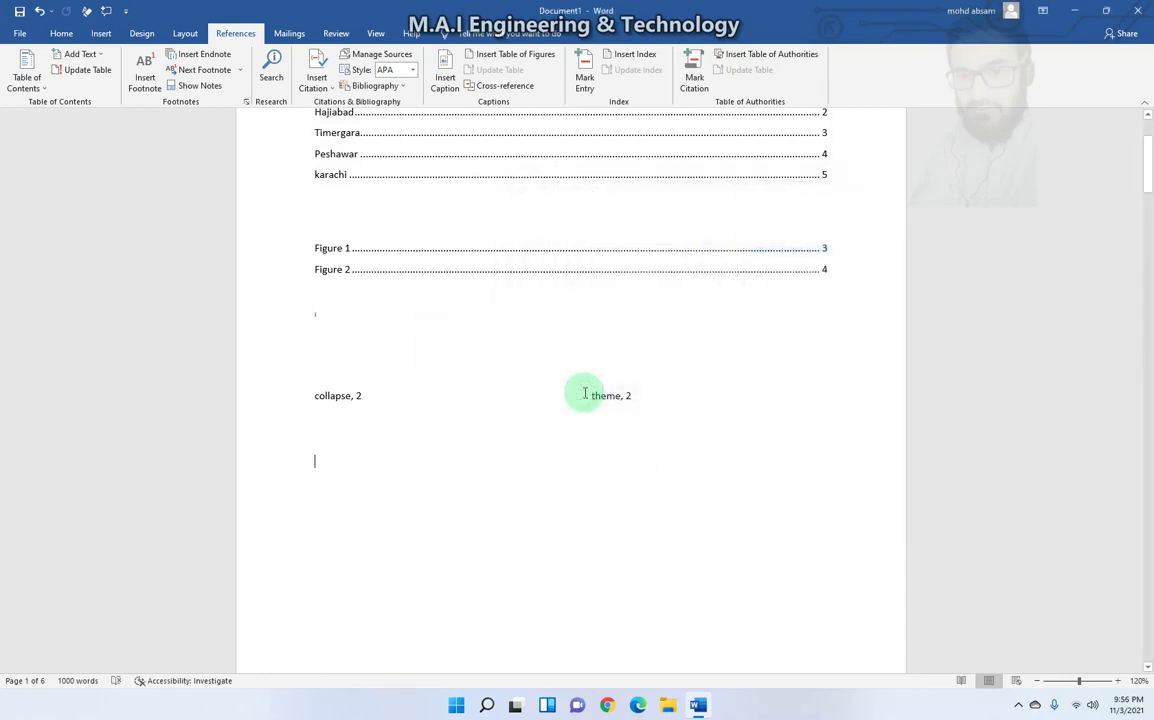
- Mark every occurrence of the Hajiabad heading as a citation, then close the window
{"action": "scroll", "coordinate": [562, 181], "scroll_direction": "down", "scroll_amount": 1}
{"action": "key", "text": "ctrl+s"}
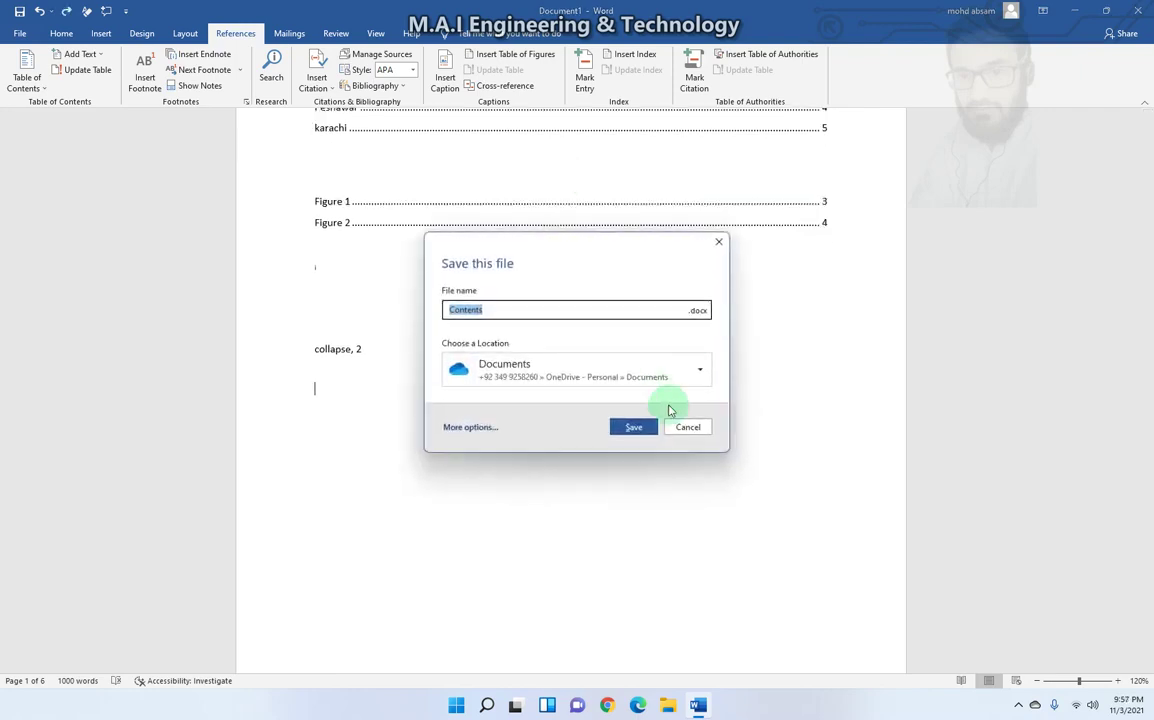
{"action": "left_click", "coordinate": [686, 428]}
{"action": "scroll", "coordinate": [338, 375], "scroll_direction": "down", "scroll_amount": 5}
{"action": "scroll", "coordinate": [338, 375], "scroll_direction": "down", "scroll_amount": 3}
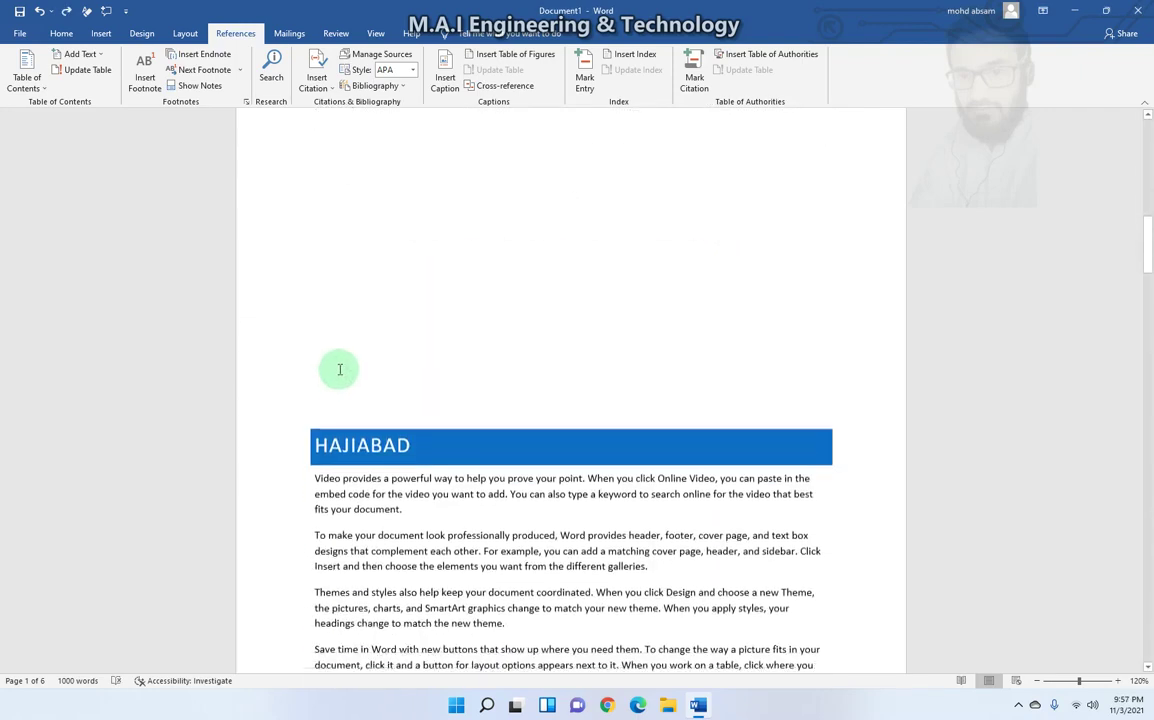
{"action": "left_click_drag", "start_coordinate": [405, 441], "coordinate": [311, 441]}
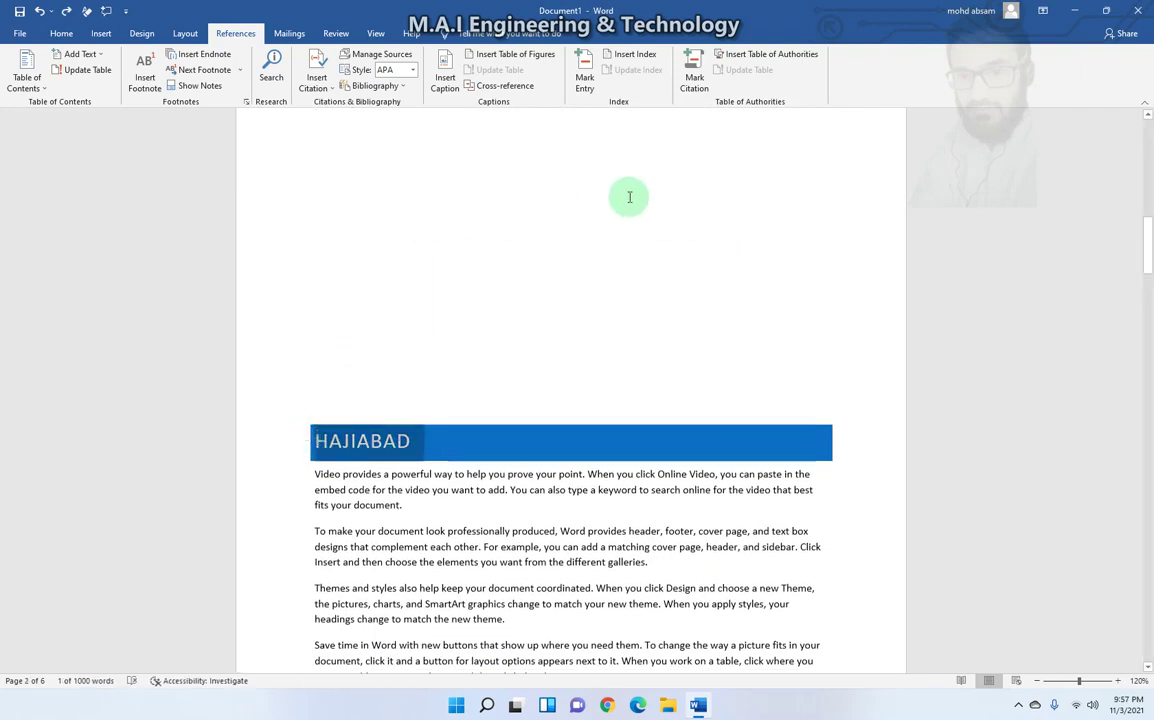
{"action": "left_click", "coordinate": [693, 80]}
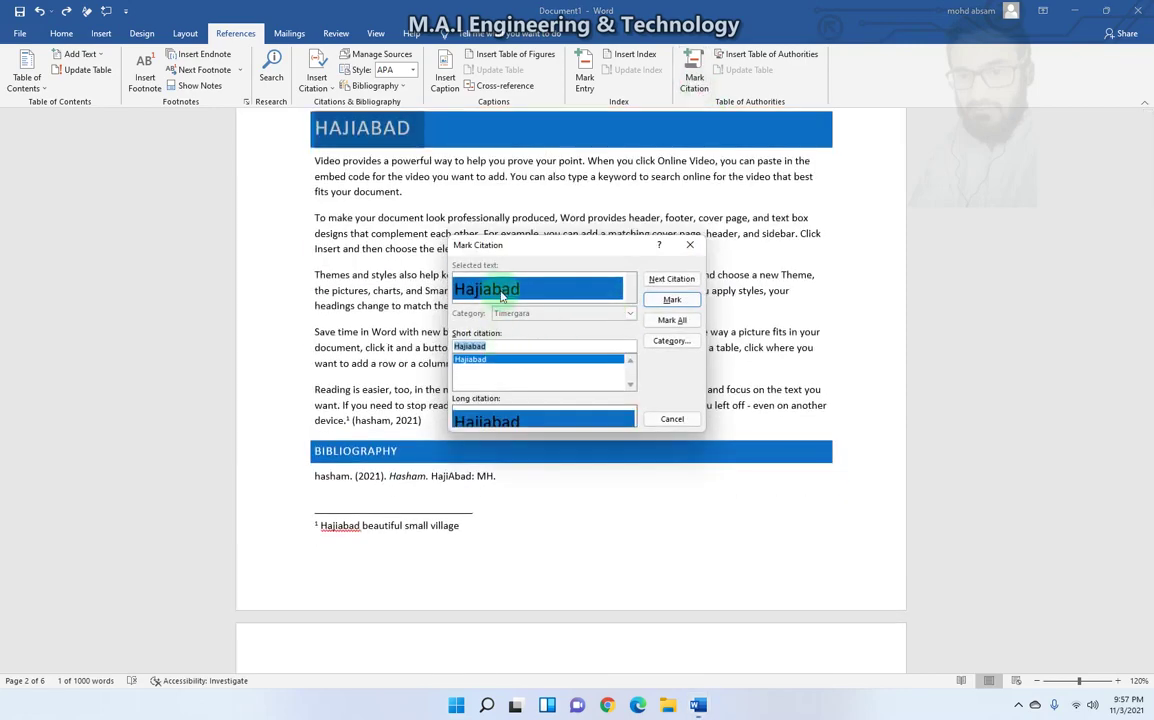
{"action": "left_click", "coordinate": [656, 321]}
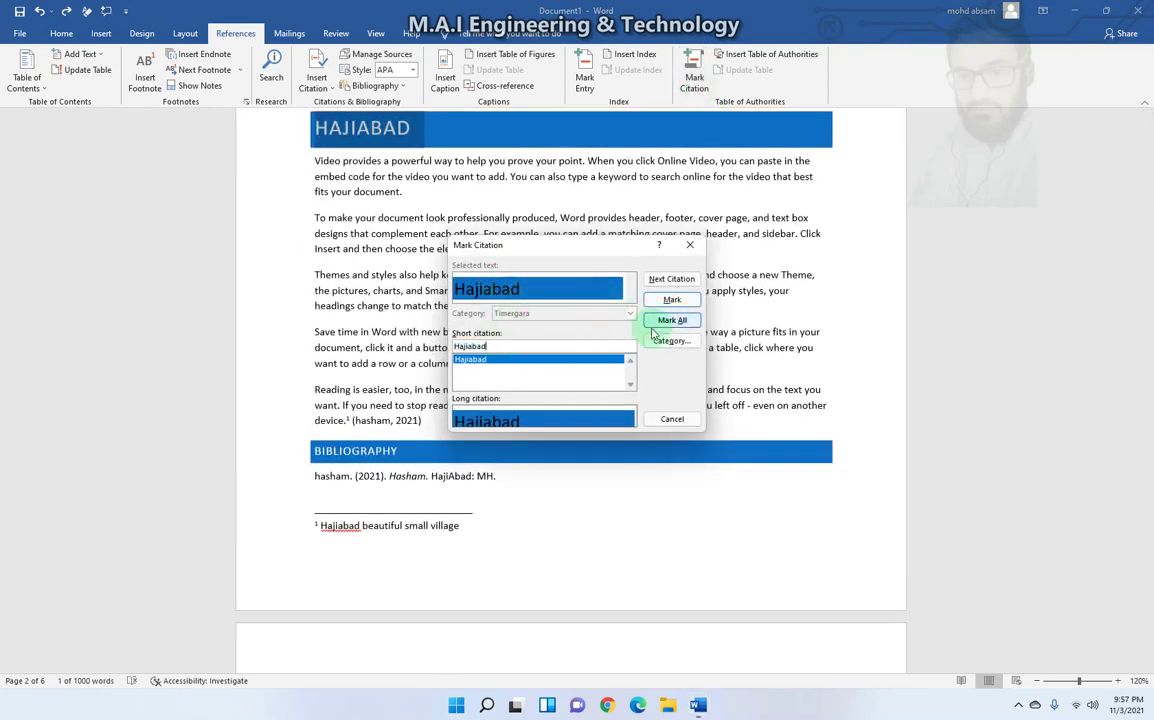
{"action": "left_click", "coordinate": [667, 420]}
- Scroll to the PESHAWAR section on page 4 and select its heading
{"action": "scroll", "coordinate": [631, 373], "scroll_direction": "down", "scroll_amount": 2}
{"action": "scroll", "coordinate": [402, 361], "scroll_direction": "down", "scroll_amount": 5}
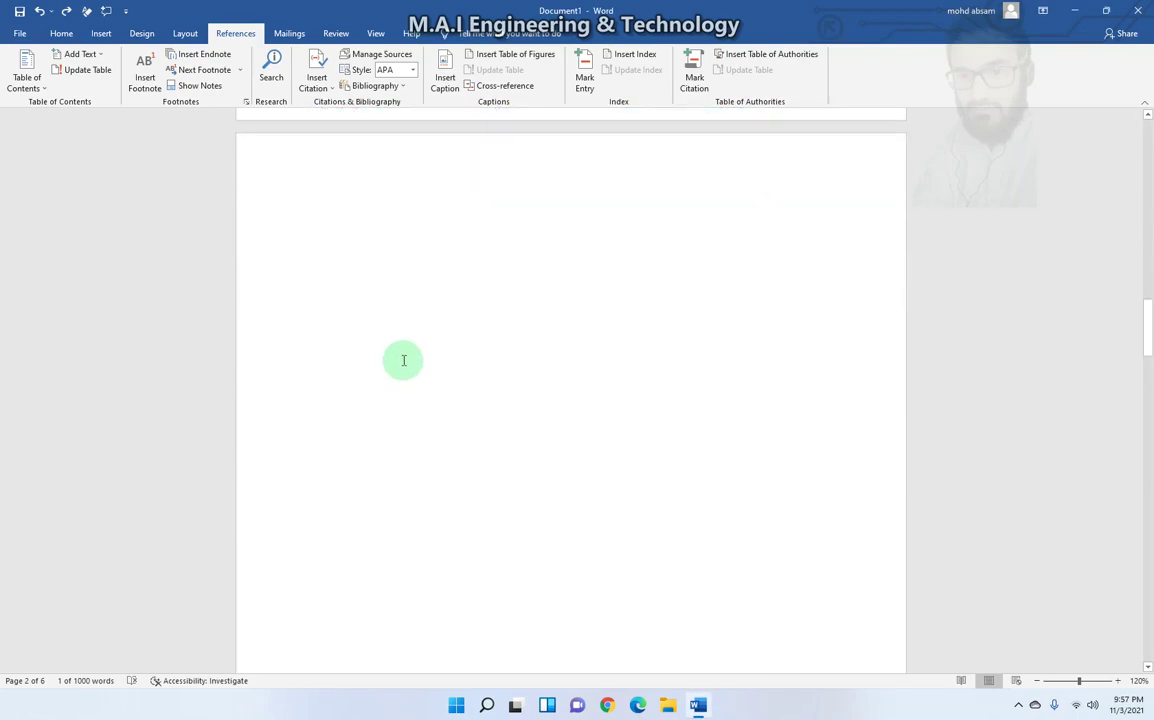
{"action": "scroll", "coordinate": [406, 360], "scroll_direction": "down", "scroll_amount": 2}
{"action": "scroll", "coordinate": [404, 360], "scroll_direction": "down", "scroll_amount": 5}
{"action": "scroll", "coordinate": [476, 424], "scroll_direction": "down", "scroll_amount": 2}
{"action": "scroll", "coordinate": [471, 420], "scroll_direction": "down", "scroll_amount": 5}
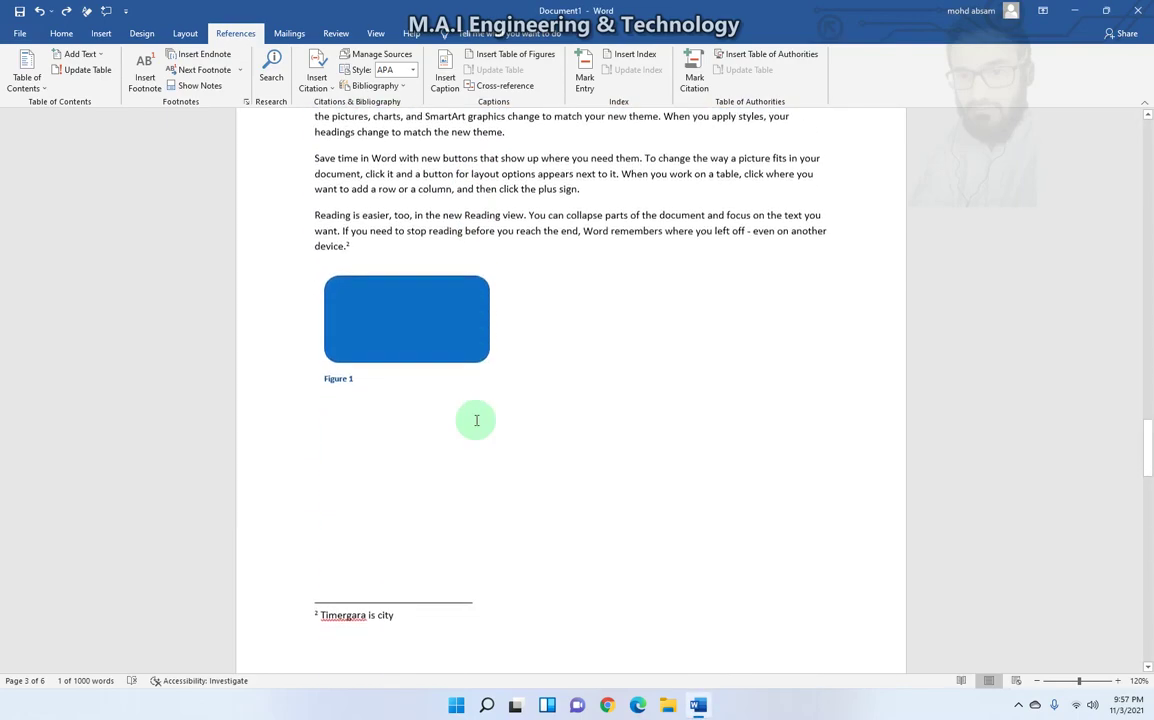
{"action": "scroll", "coordinate": [476, 420], "scroll_direction": "down", "scroll_amount": 5}
{"action": "scroll", "coordinate": [476, 420], "scroll_direction": "down", "scroll_amount": 1}
{"action": "left_click_drag", "start_coordinate": [433, 431], "coordinate": [305, 431]}
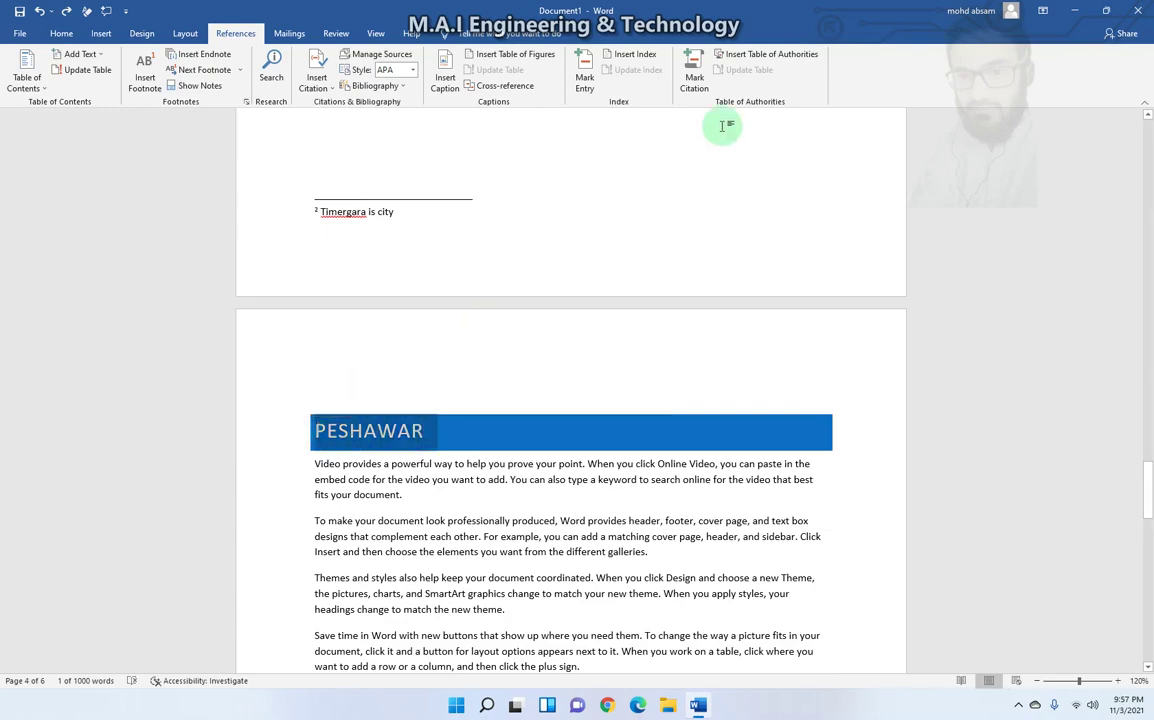
- Mark the PESHAWAR heading as a citation in the Timergara category
{"action": "left_click", "coordinate": [697, 75]}
{"action": "scroll", "coordinate": [688, 177], "scroll_direction": "down", "scroll_amount": 3}
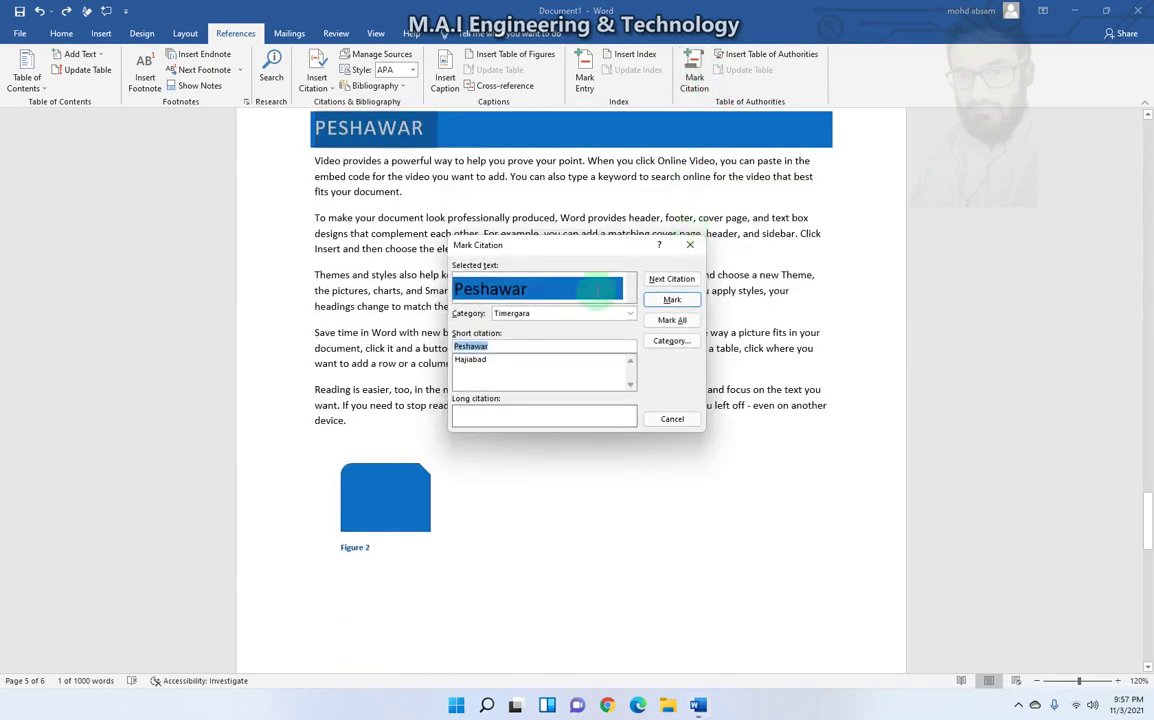
{"action": "left_click", "coordinate": [630, 315]}
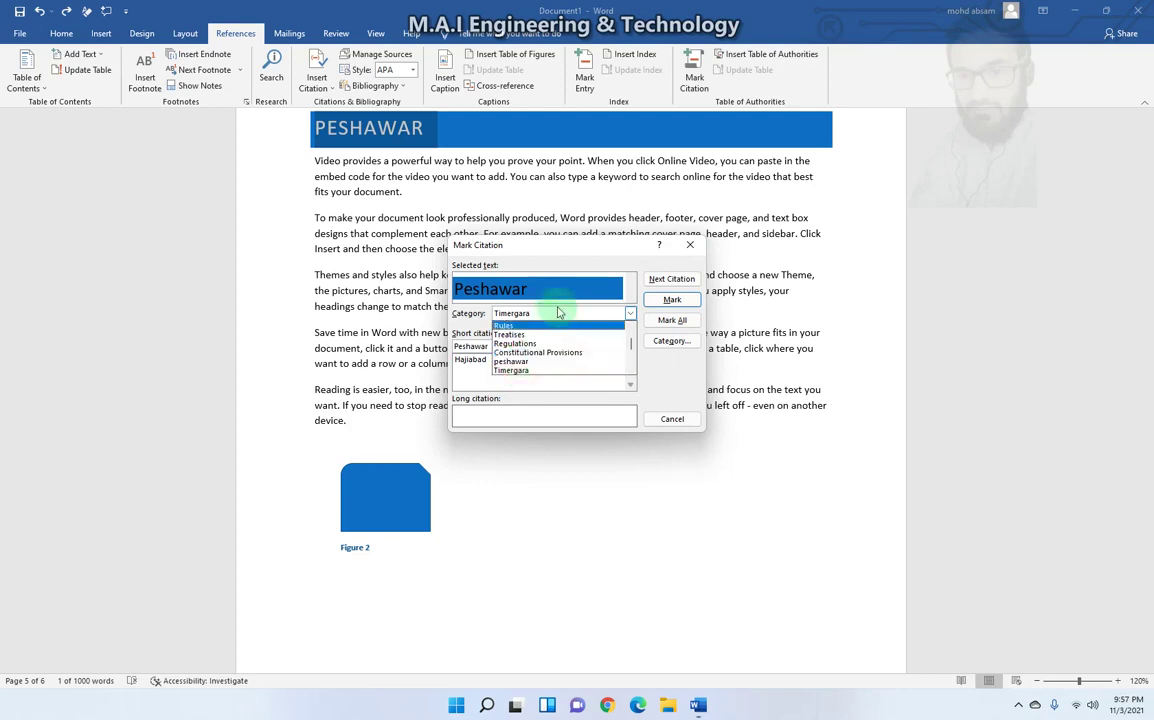
{"action": "left_click", "coordinate": [521, 369]}
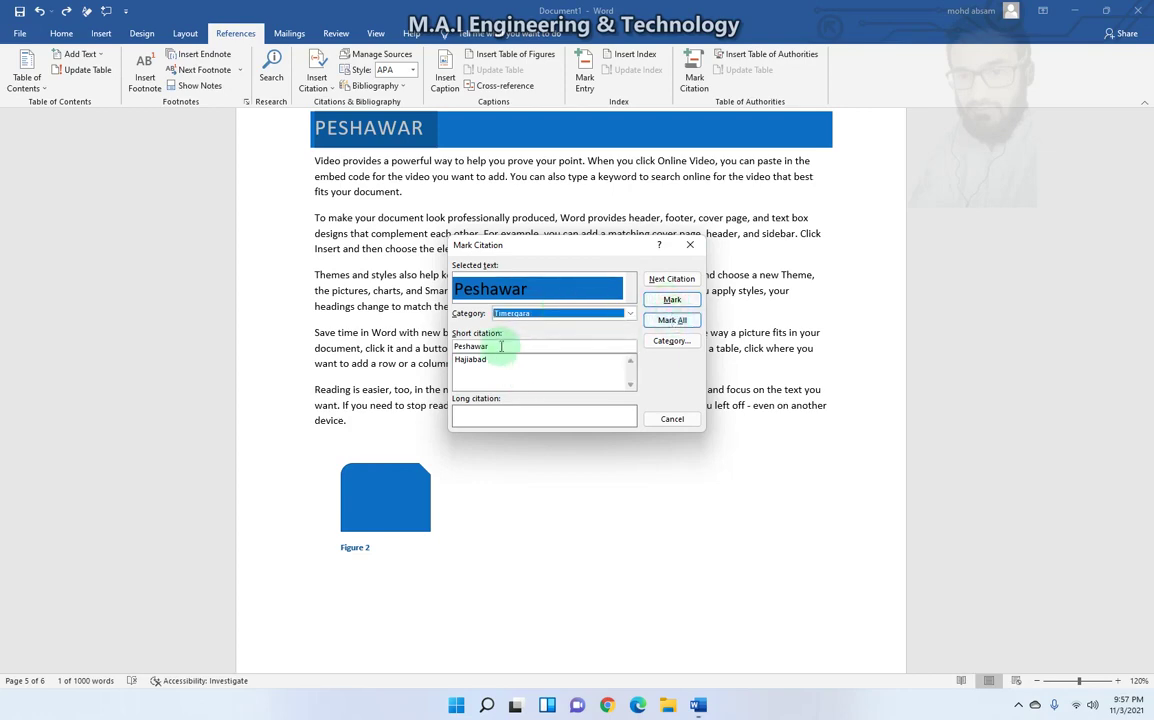
{"action": "left_click", "coordinate": [672, 340]}
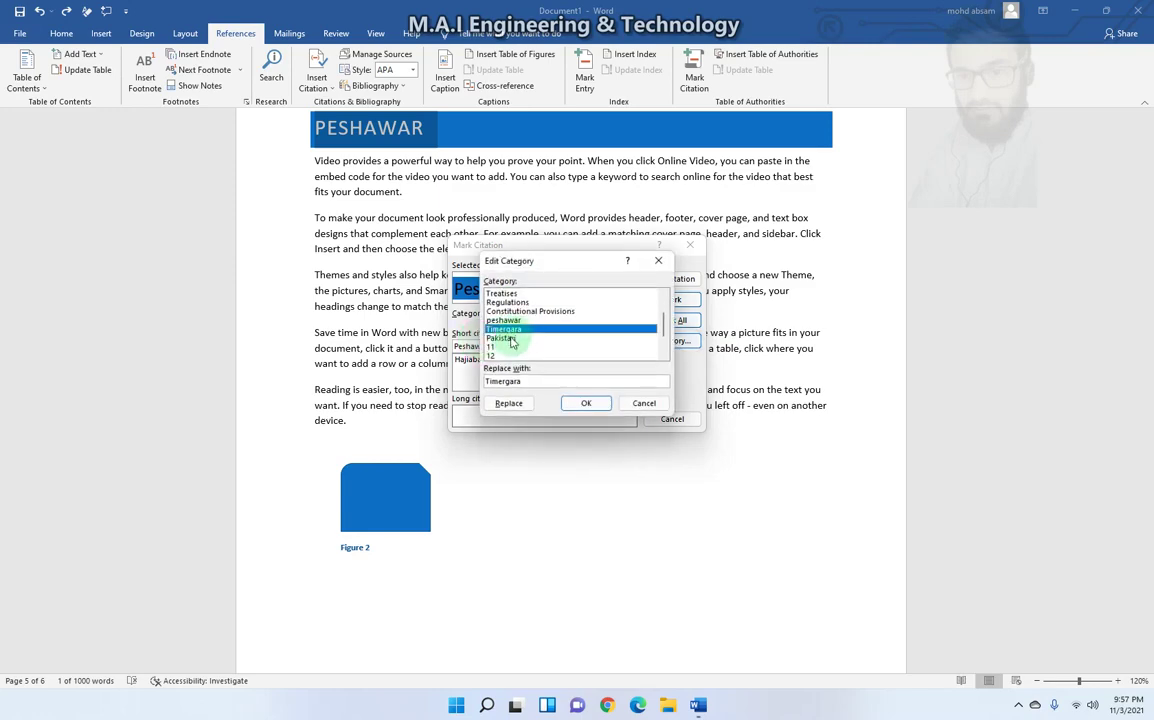
{"action": "left_click", "coordinate": [582, 397]}
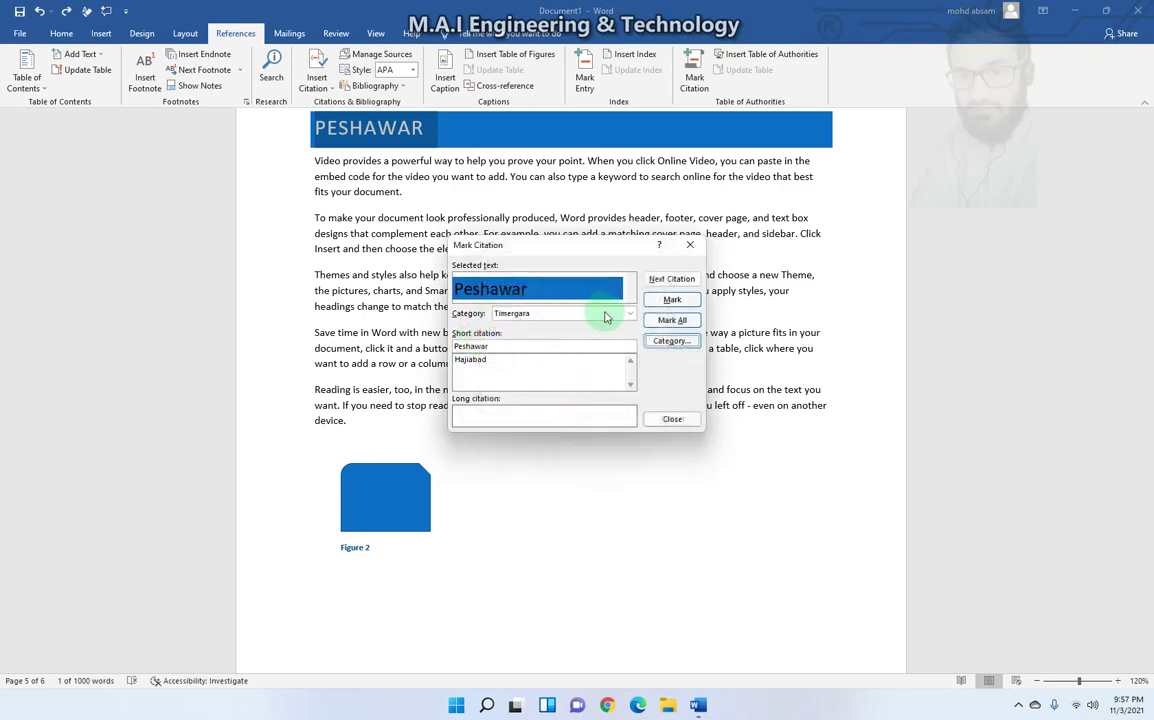
{"action": "left_click", "coordinate": [629, 314]}
{"action": "left_click", "coordinate": [628, 316]}
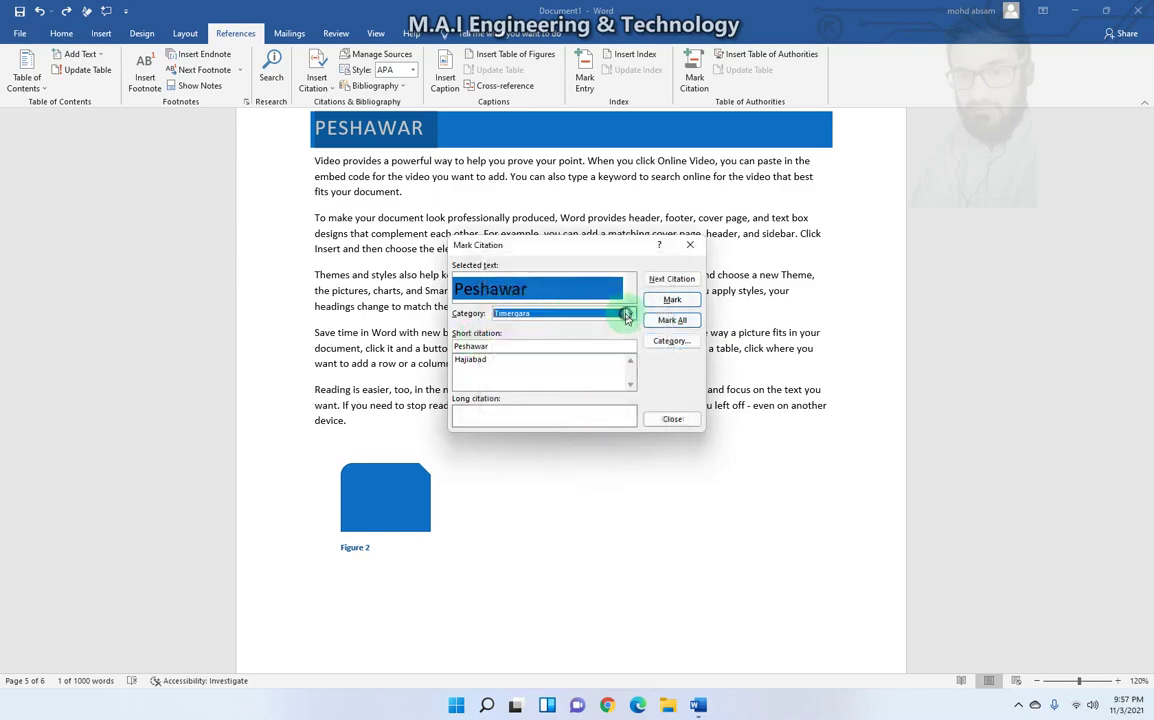
{"action": "left_click", "coordinate": [598, 288]}
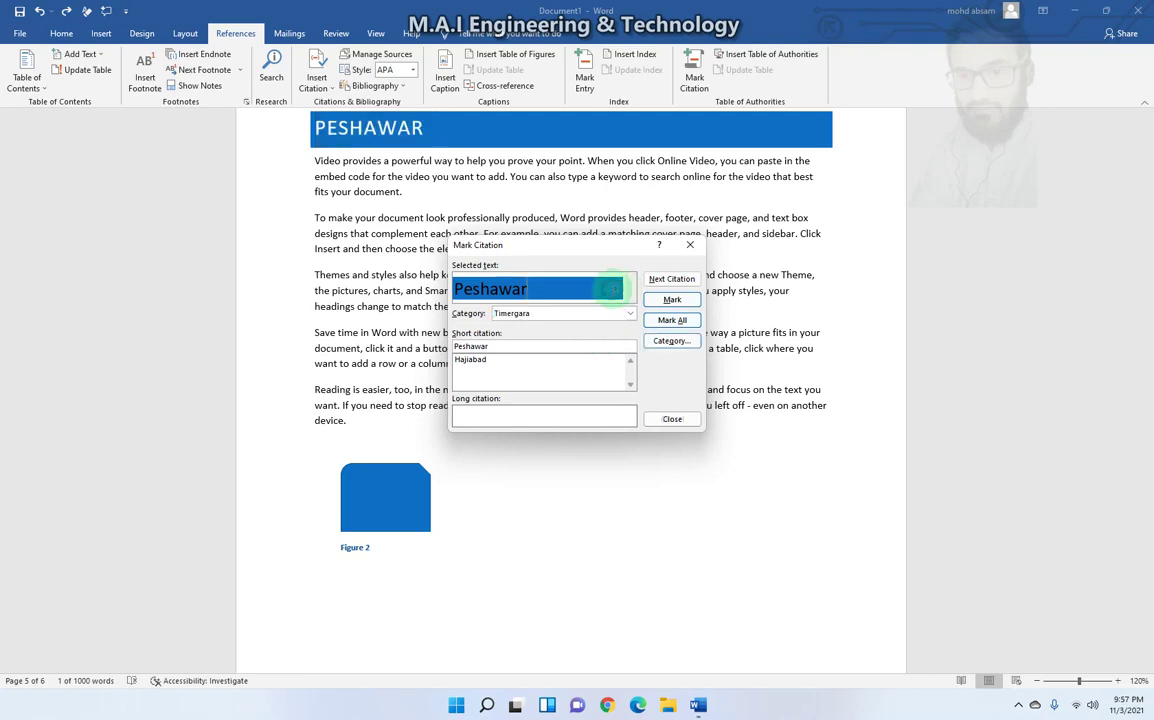
{"action": "left_click", "coordinate": [672, 300]}
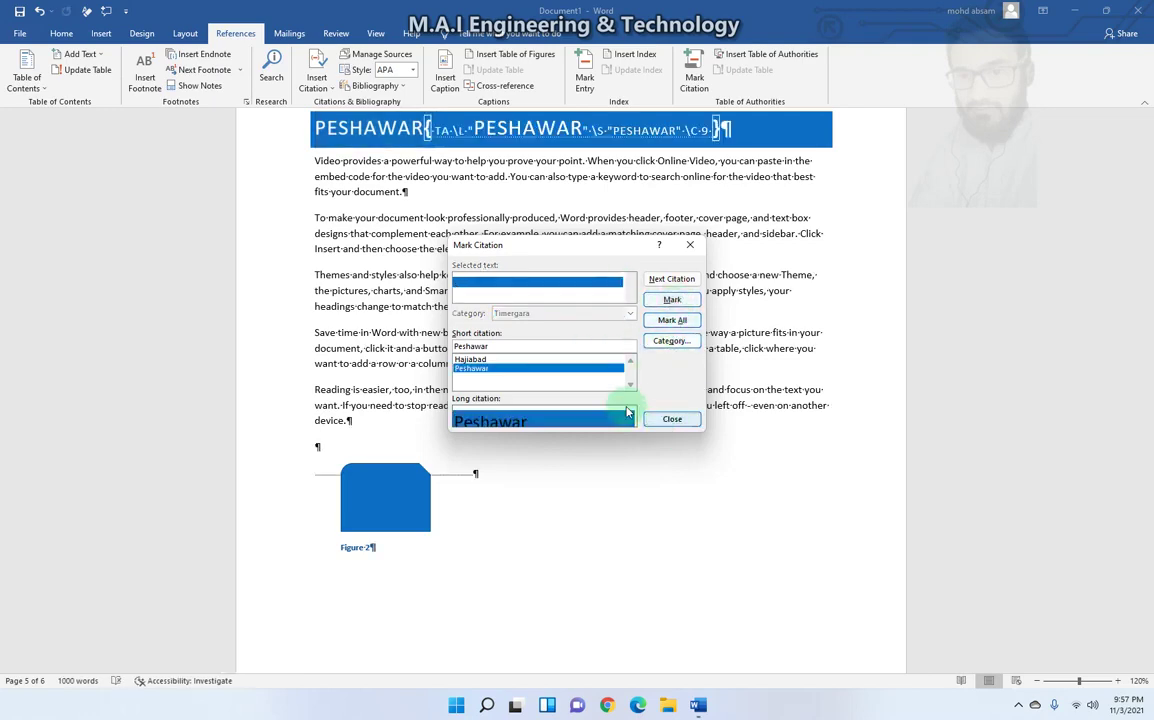
{"action": "left_click", "coordinate": [663, 419]}
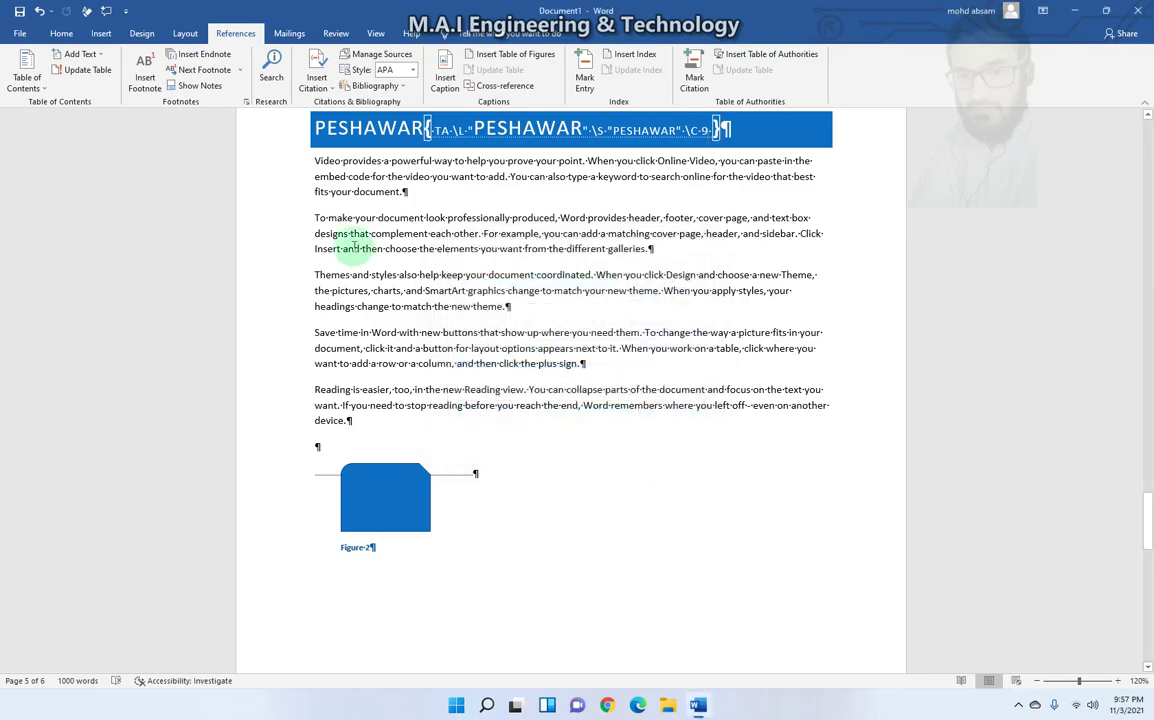
- Hide the formatting marks with Ctrl+Shift+8 and return to References
{"action": "left_click", "coordinate": [61, 33]}
{"action": "key", "text": "ctrl+shift+8"}
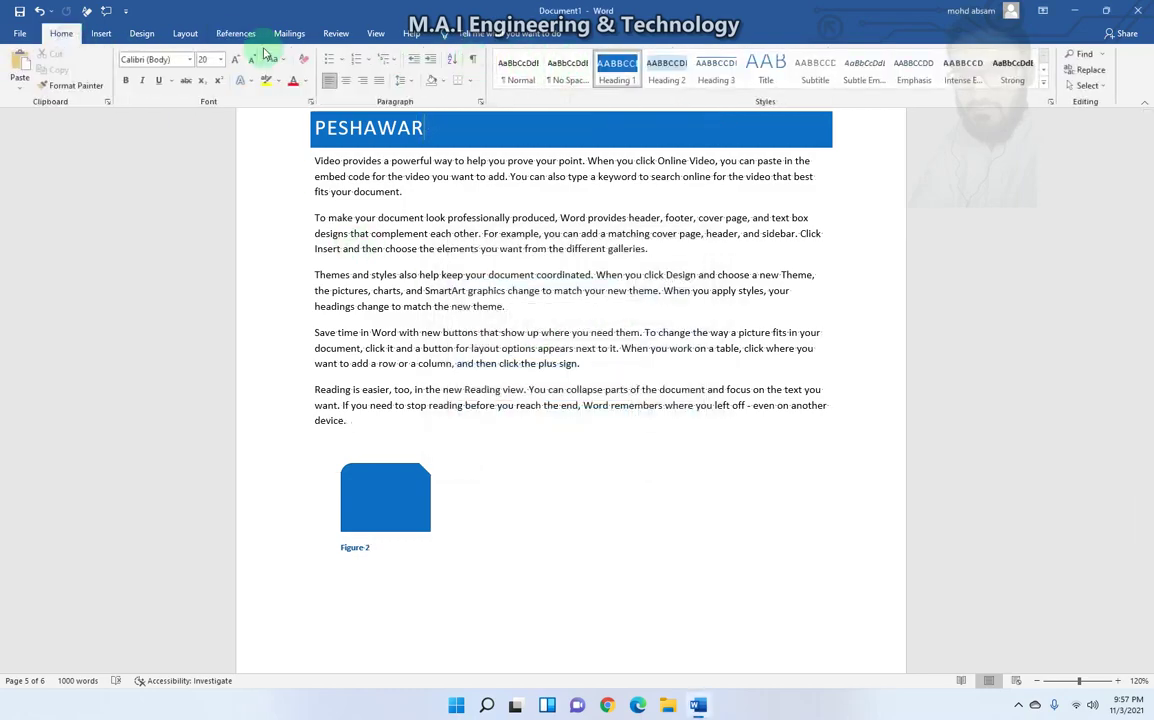
{"action": "left_click", "coordinate": [236, 33]}
- Place the cursor below the index entries and open Insert Table of Authorities
{"action": "scroll", "coordinate": [500, 240], "scroll_direction": "up", "scroll_amount": 5}
{"action": "scroll", "coordinate": [528, 257], "scroll_direction": "up", "scroll_amount": 4}
{"action": "scroll", "coordinate": [528, 257], "scroll_direction": "up", "scroll_amount": 4}
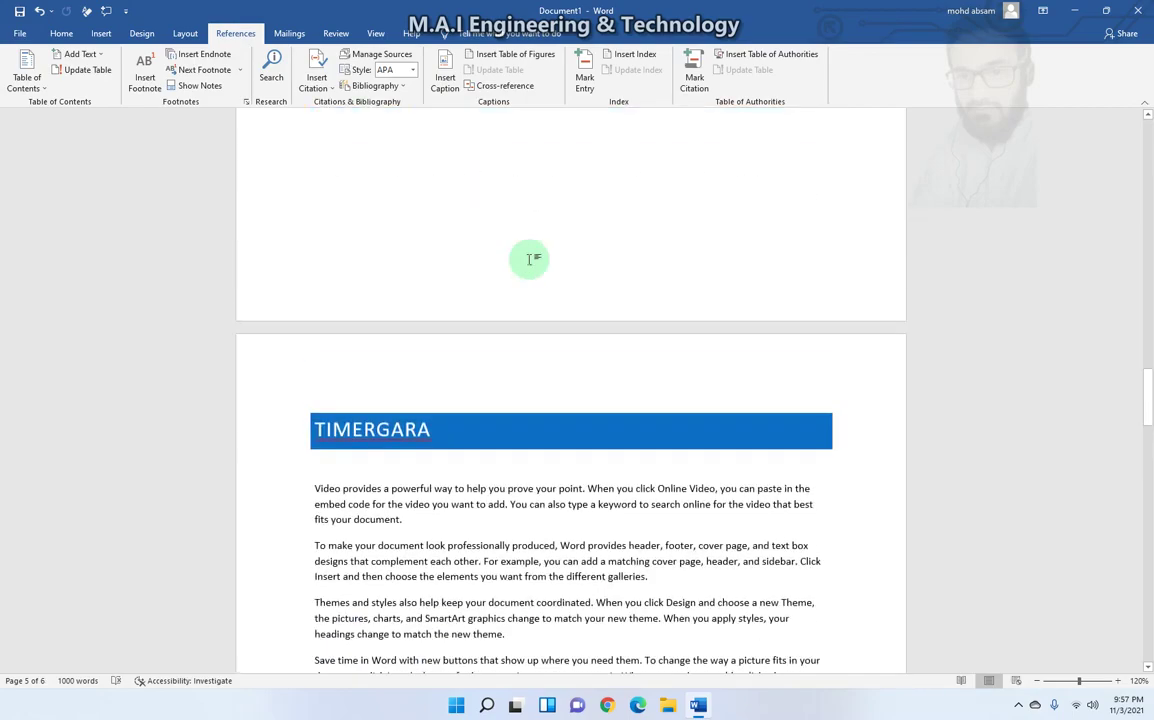
{"action": "scroll", "coordinate": [322, 306], "scroll_direction": "up", "scroll_amount": 4}
{"action": "scroll", "coordinate": [378, 316], "scroll_direction": "up", "scroll_amount": 4}
{"action": "scroll", "coordinate": [378, 316], "scroll_direction": "up", "scroll_amount": 3}
{"action": "scroll", "coordinate": [384, 335], "scroll_direction": "down", "scroll_amount": 4}
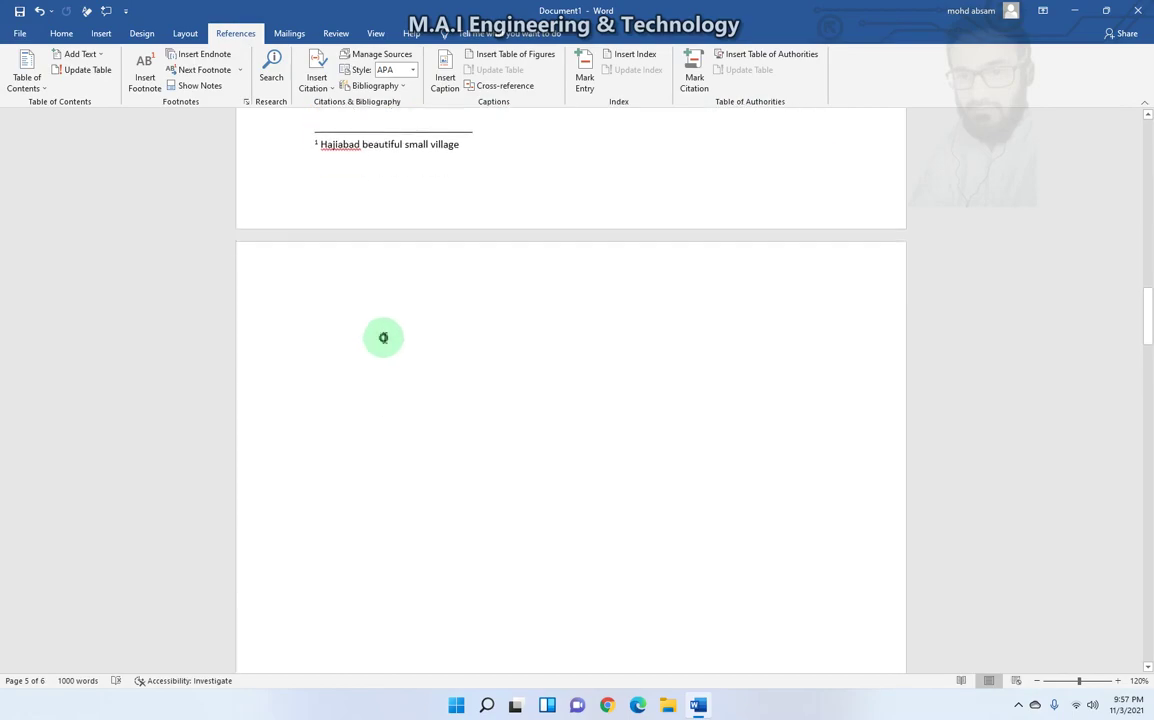
{"action": "left_click", "coordinate": [384, 335]}
{"action": "scroll", "coordinate": [384, 335], "scroll_direction": "up", "scroll_amount": 4}
{"action": "scroll", "coordinate": [383, 336], "scroll_direction": "up", "scroll_amount": 5}
{"action": "scroll", "coordinate": [383, 336], "scroll_direction": "up", "scroll_amount": 3}
{"action": "scroll", "coordinate": [386, 296], "scroll_direction": "up", "scroll_amount": 5}
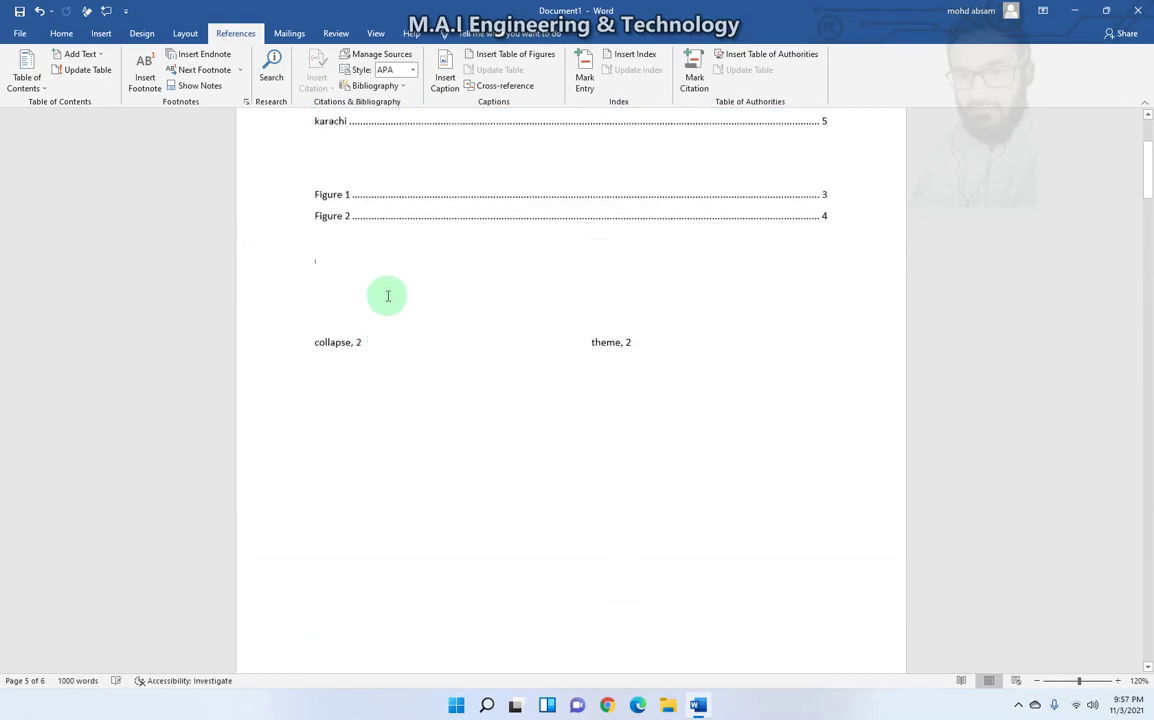
{"action": "scroll", "coordinate": [386, 296], "scroll_direction": "up", "scroll_amount": 2}
{"action": "left_click", "coordinate": [358, 471]}
{"action": "scroll", "coordinate": [376, 448], "scroll_direction": "down", "scroll_amount": 2}
{"action": "scroll", "coordinate": [376, 448], "scroll_direction": "down", "scroll_amount": 2}
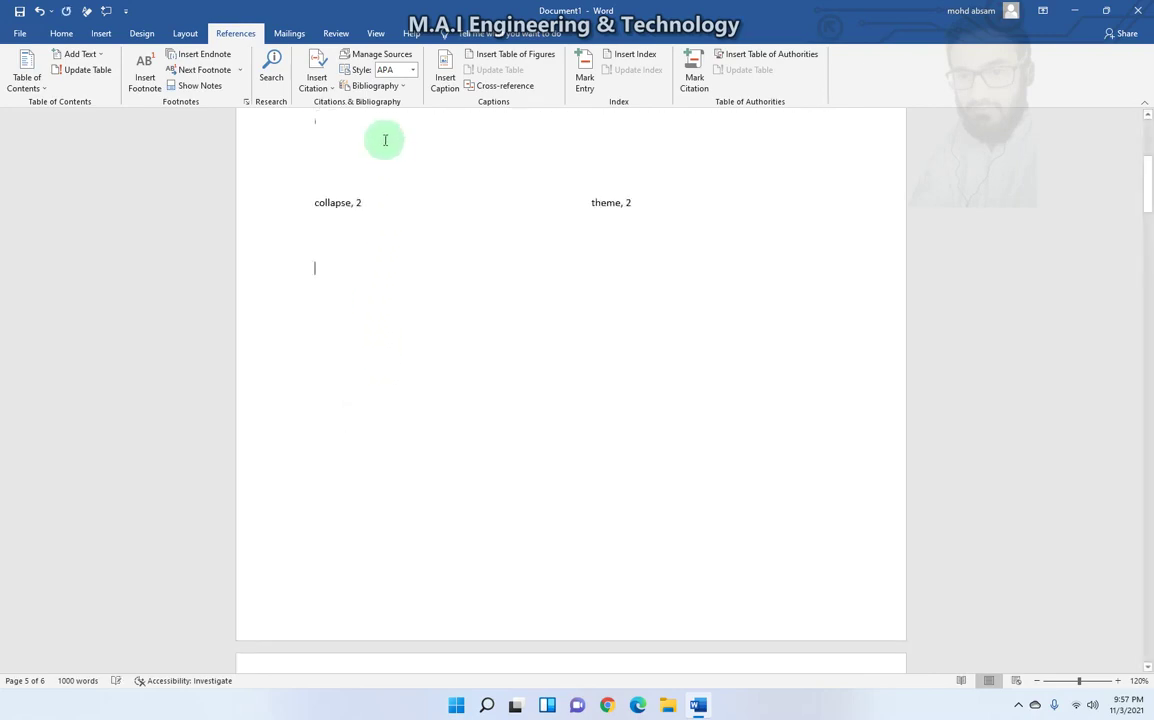
{"action": "left_click", "coordinate": [748, 57]}
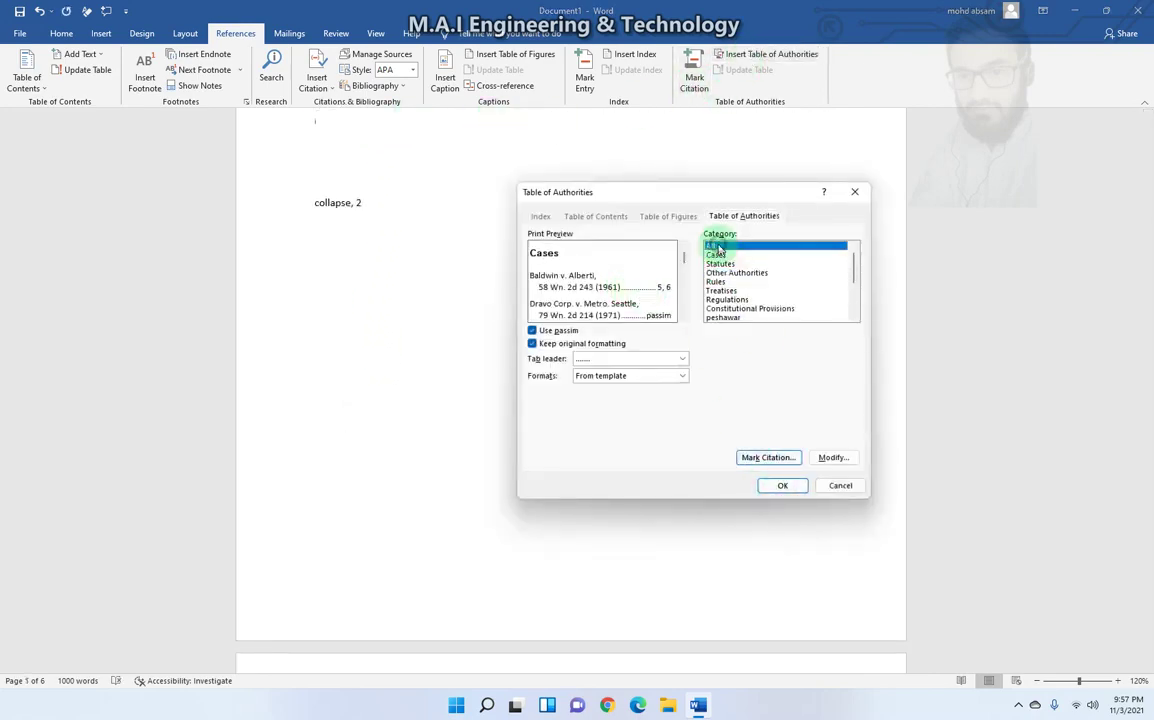
- Insert the Table of Authorities listing Hajiabad (page 2) and Peshawar (page 5) under Timergara
{"action": "left_click", "coordinate": [781, 486]}
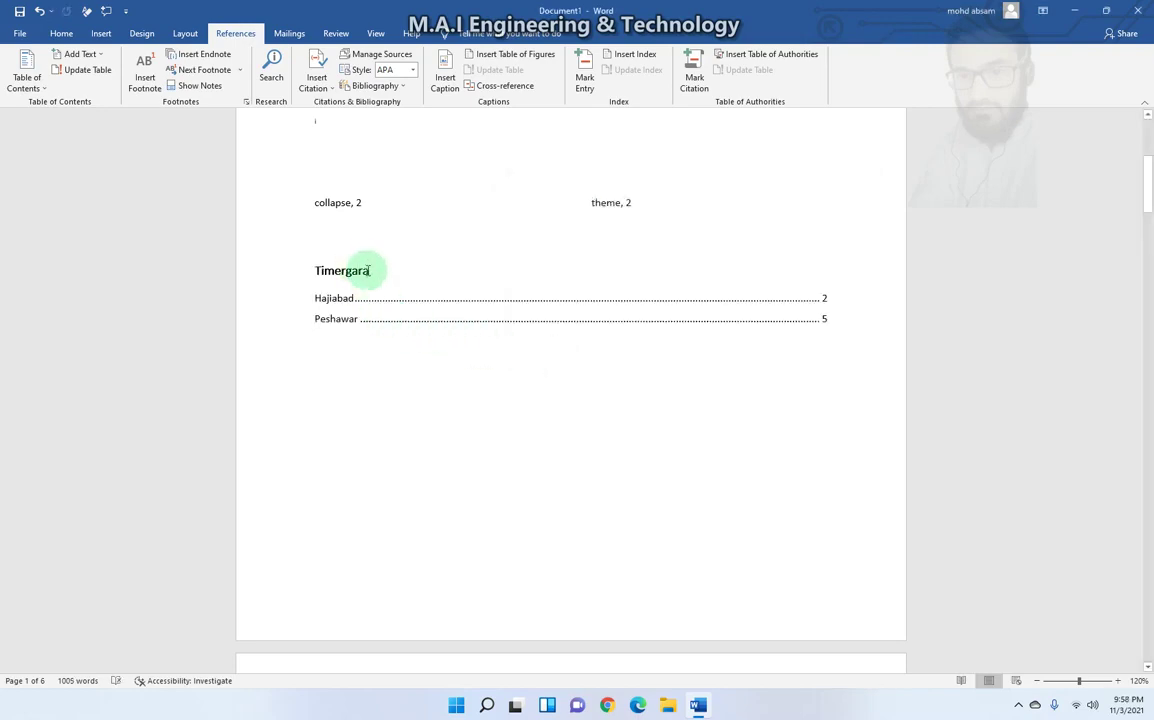
{"action": "left_click", "coordinate": [367, 270]}
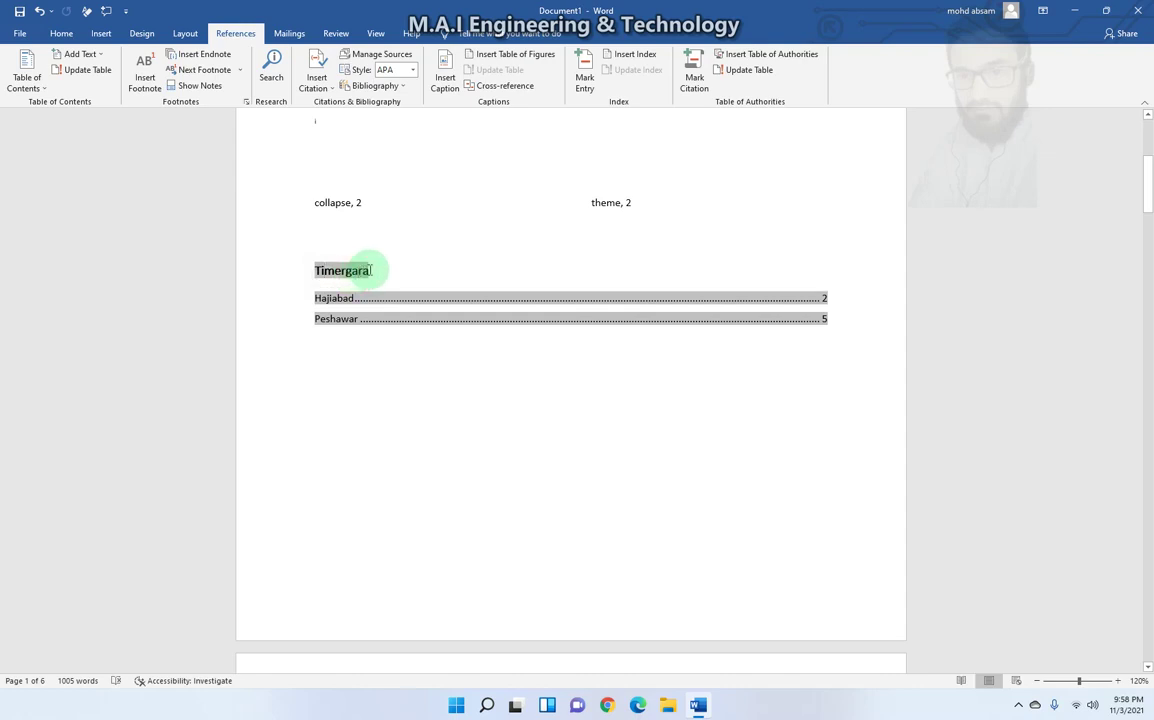
{"action": "left_click", "coordinate": [361, 340]}
{"action": "left_click", "coordinate": [360, 320]}
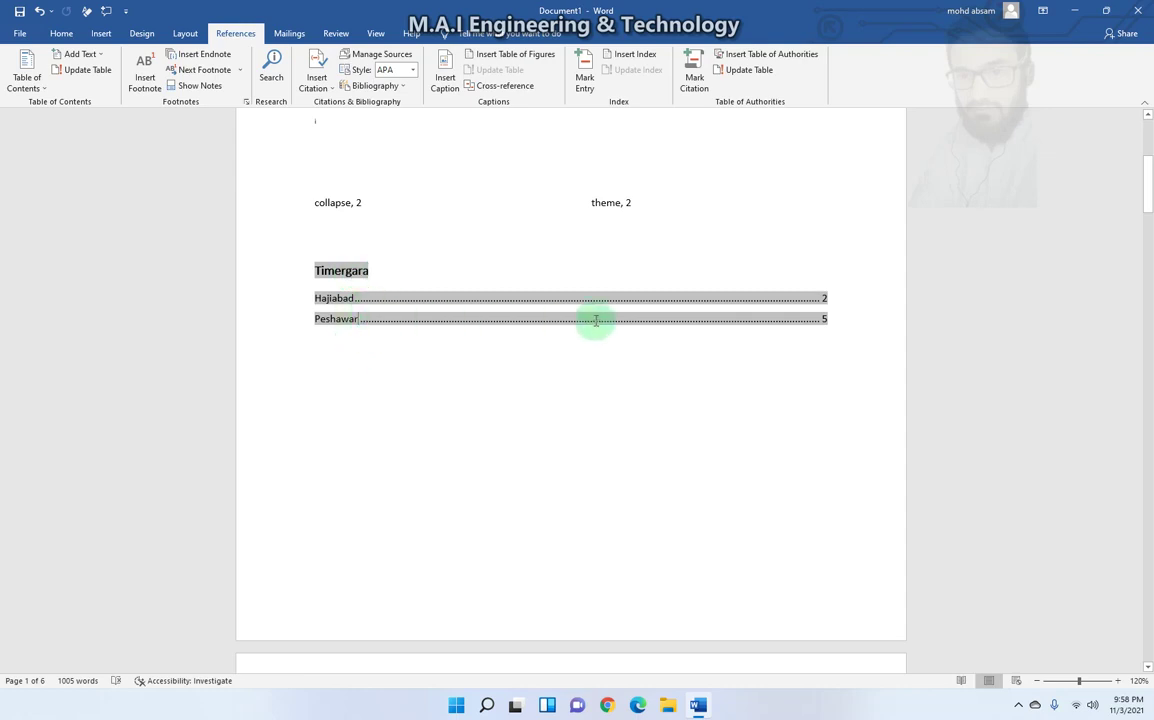
{"action": "left_click", "coordinate": [322, 271]}
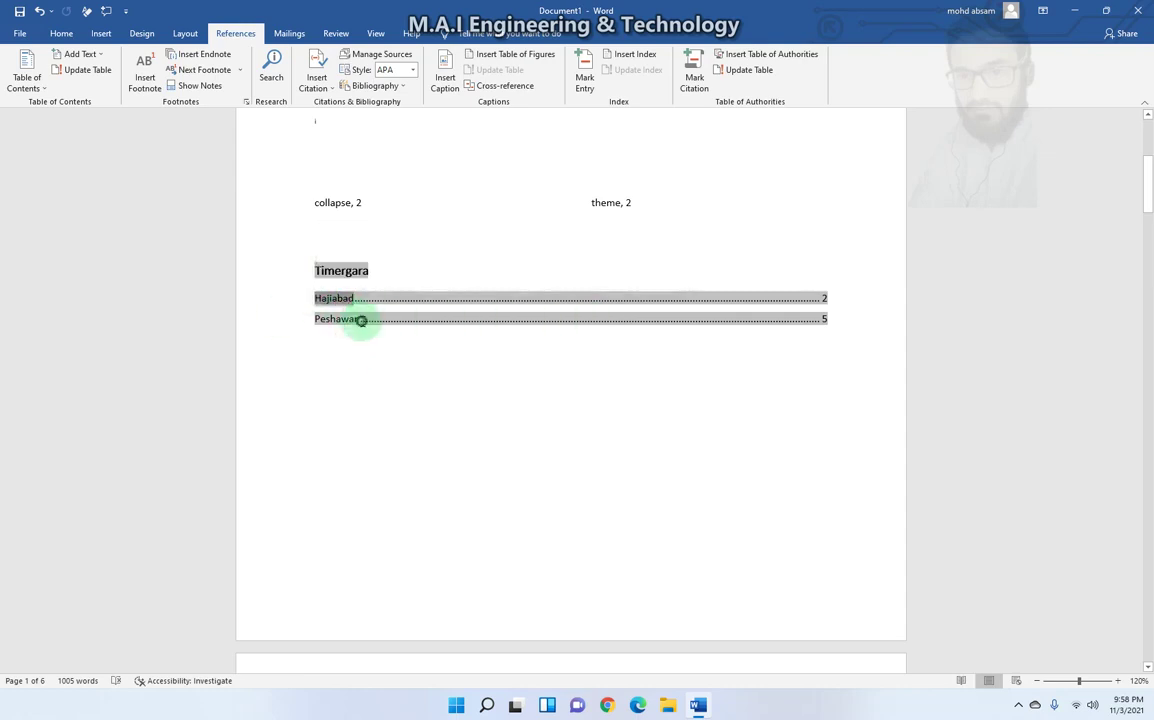
{"action": "left_click", "coordinate": [375, 362]}
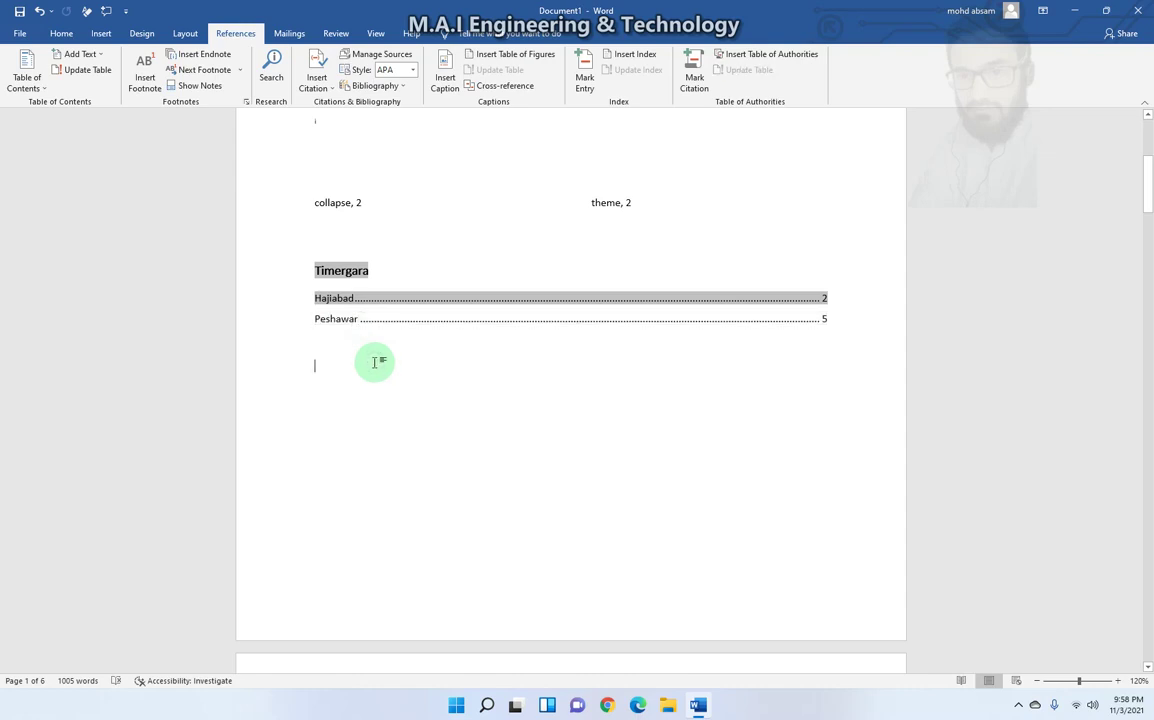
- Edit the Pakistan citation category and mark Hajiabad as a citation
{"action": "scroll", "coordinate": [378, 345], "scroll_direction": "down", "scroll_amount": 10}
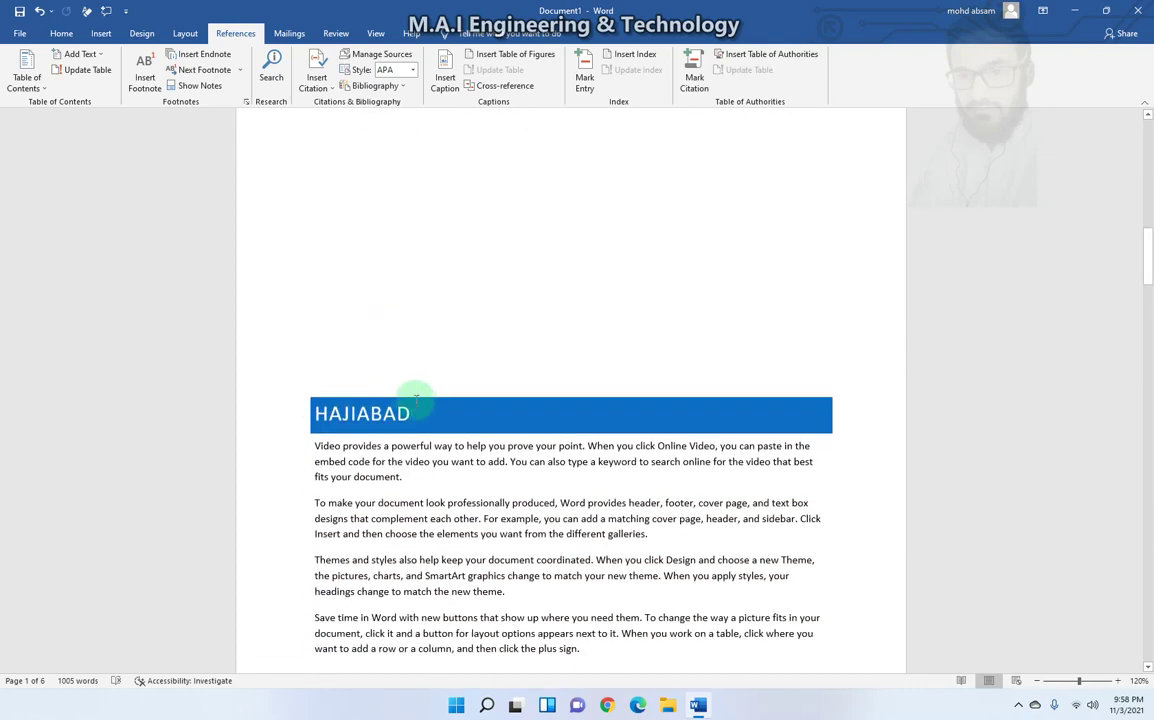
{"action": "left_click", "coordinate": [694, 72]}
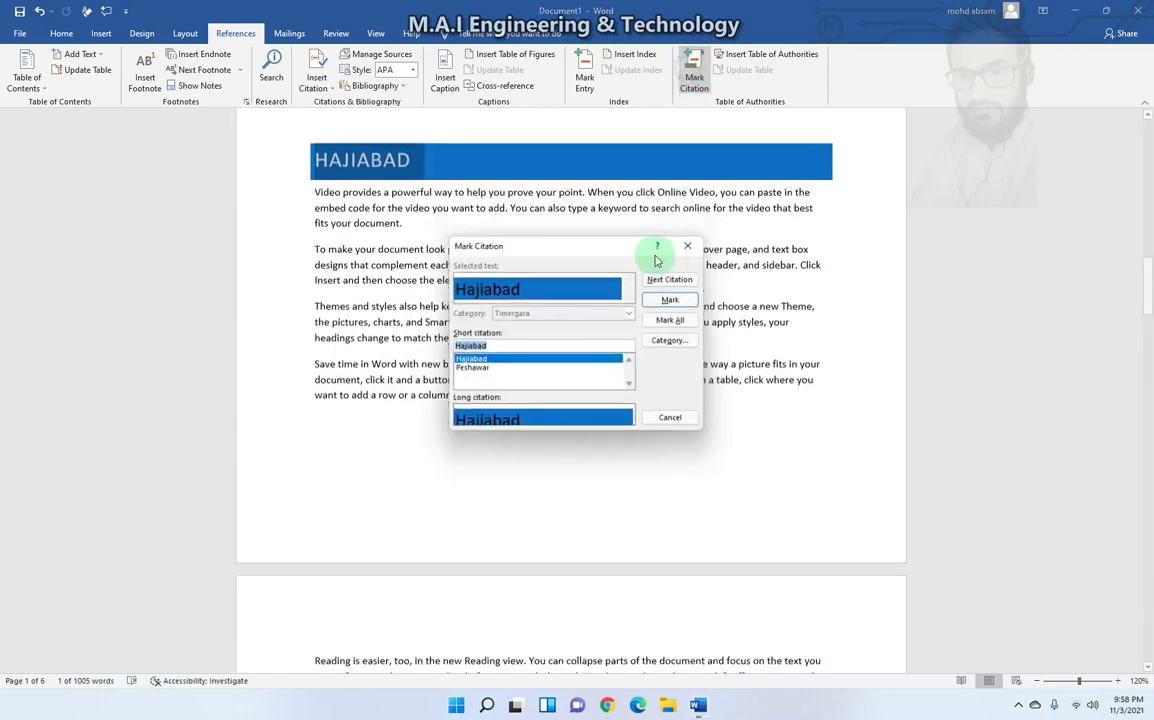
{"action": "left_click", "coordinate": [672, 340]}
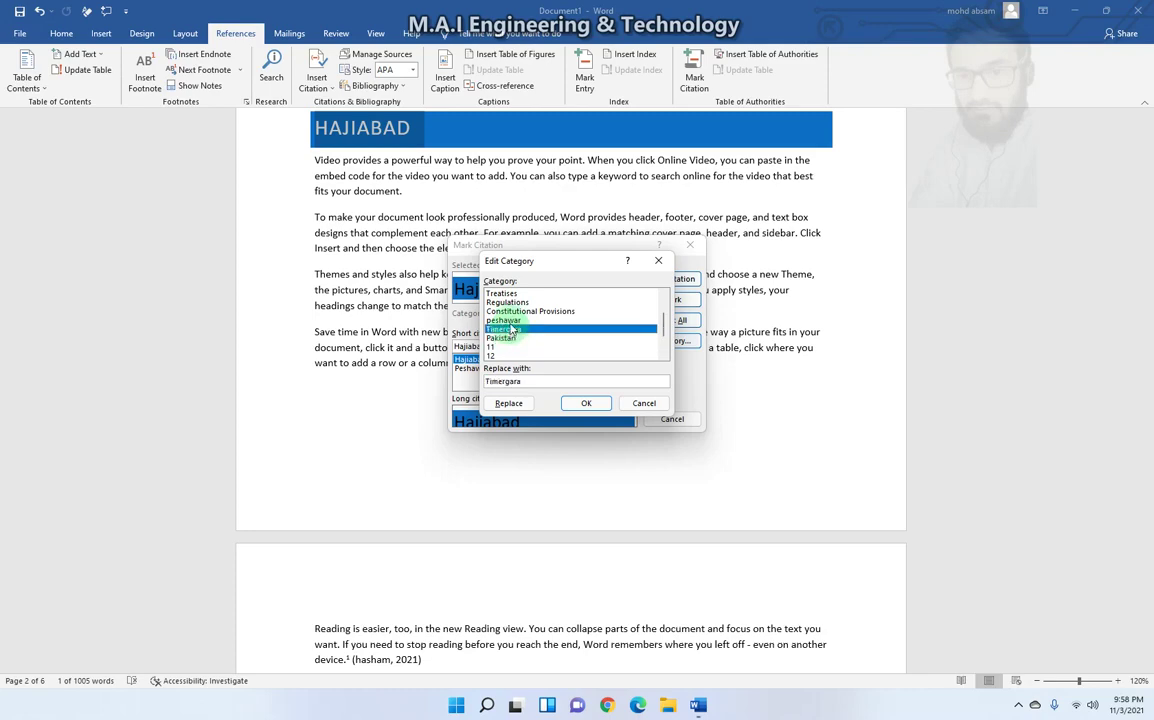
{"action": "left_click", "coordinate": [510, 339]}
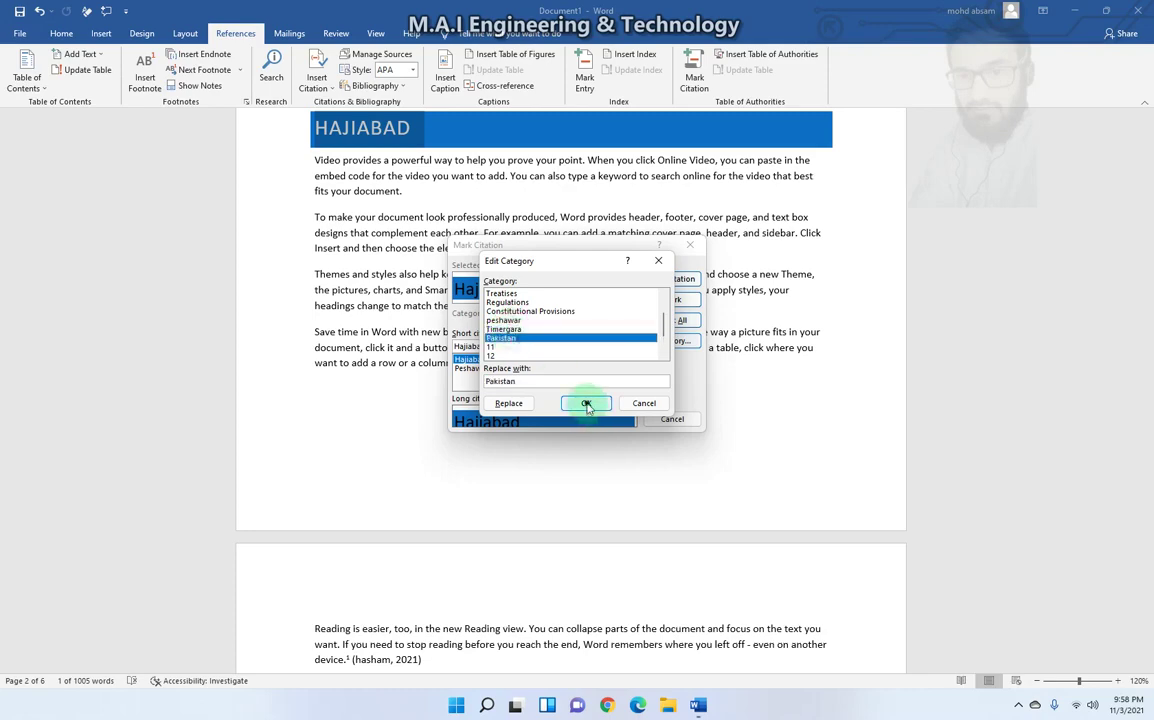
{"action": "left_click", "coordinate": [587, 404]}
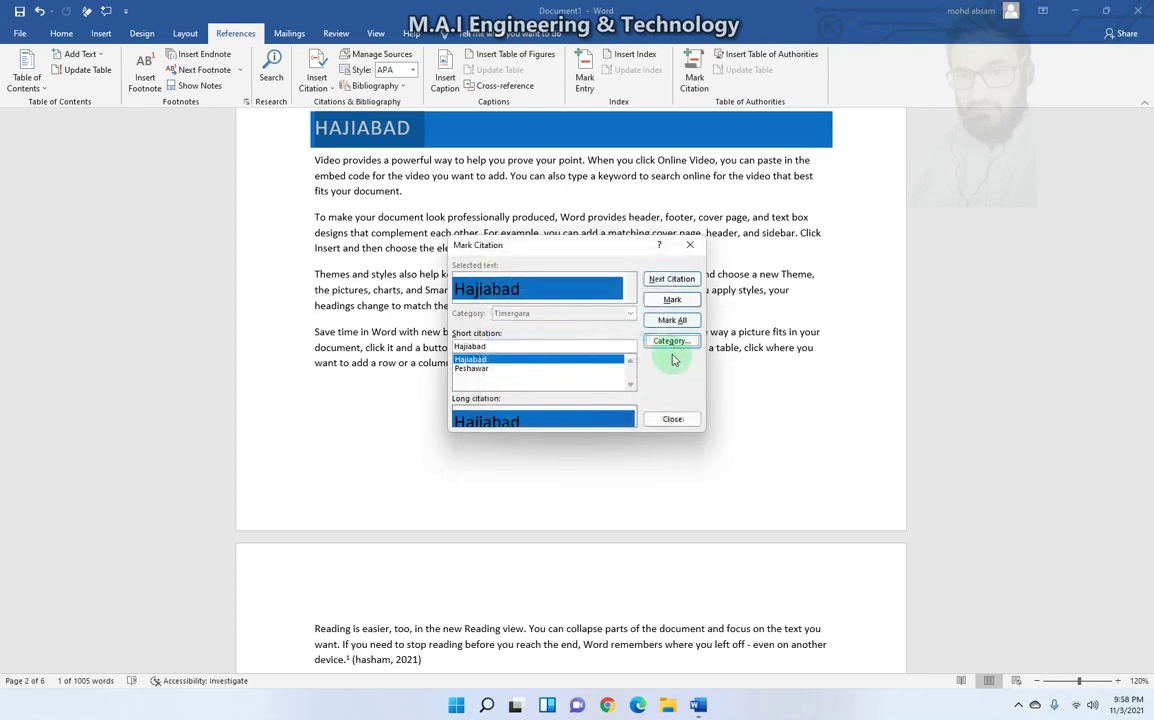
{"action": "left_click", "coordinate": [678, 302]}
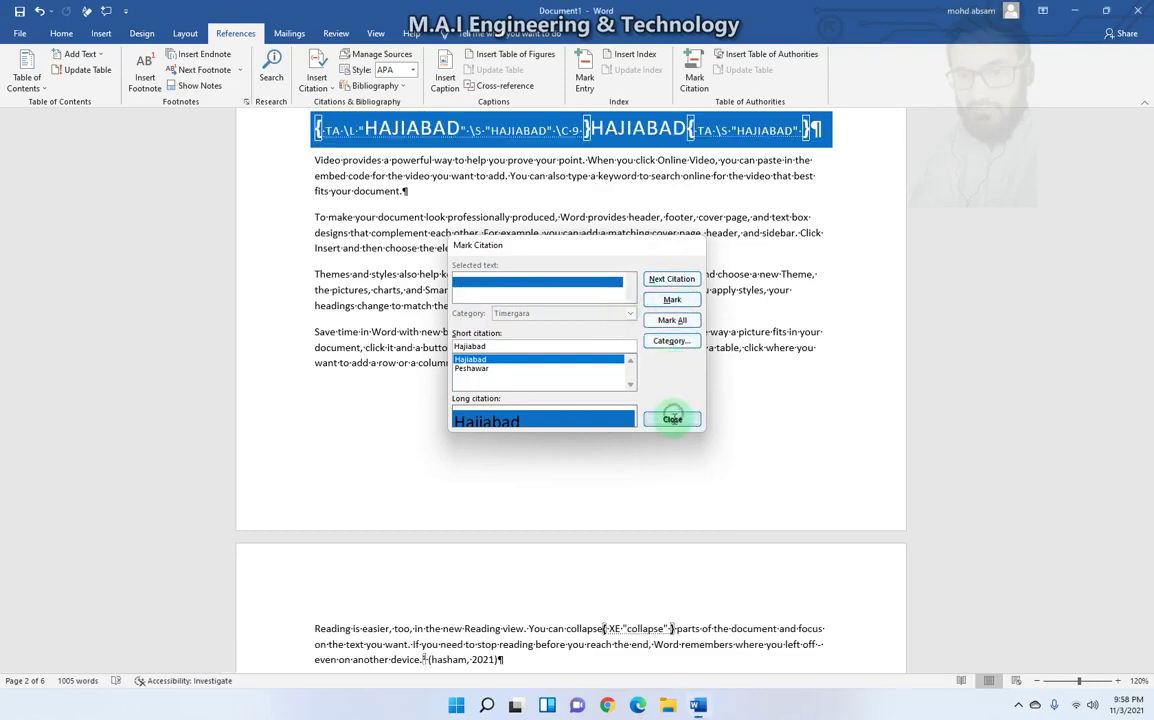
{"action": "left_click", "coordinate": [672, 419]}
- Hide formatting marks, then cancel the Table of Authorities dialog without inserting another table
{"action": "scroll", "coordinate": [604, 277], "scroll_direction": "up", "scroll_amount": 3}
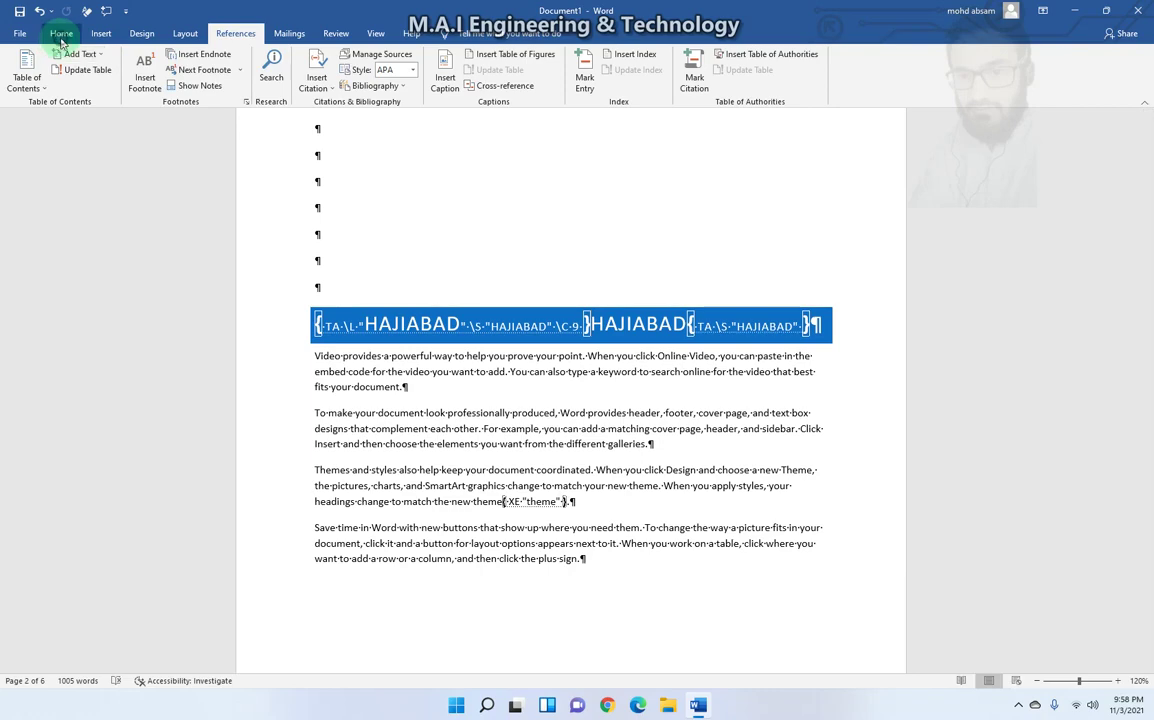
{"action": "left_click", "coordinate": [58, 35]}
{"action": "left_click", "coordinate": [474, 60]}
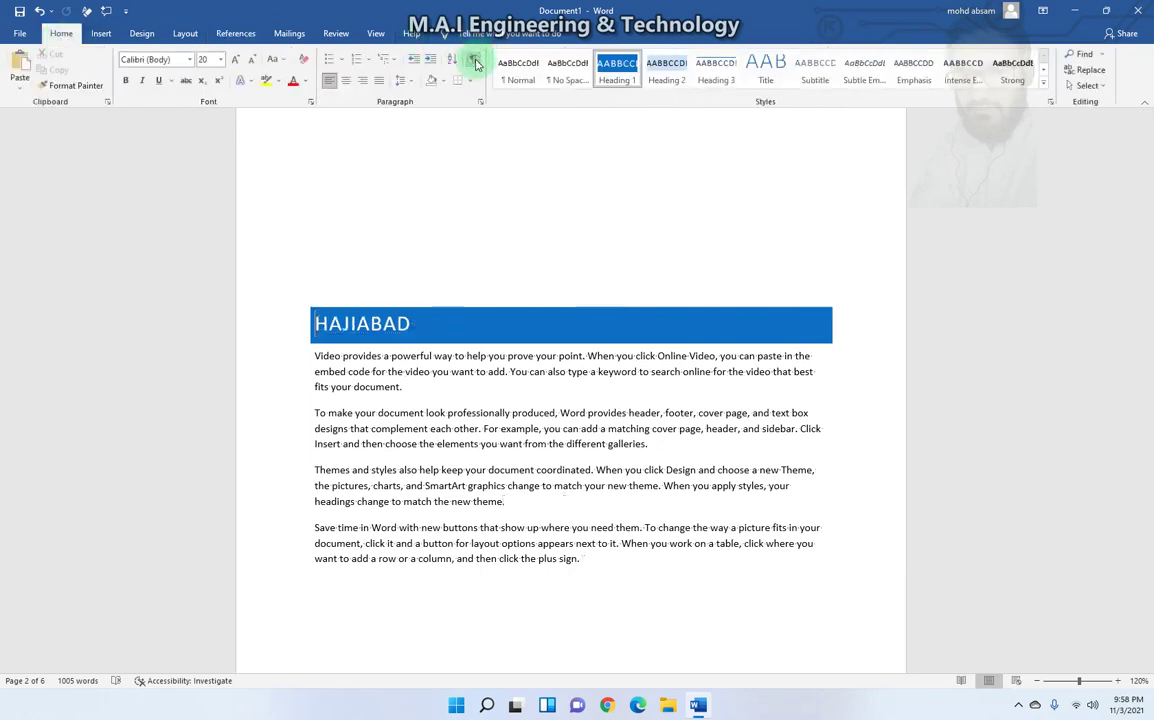
{"action": "left_click", "coordinate": [235, 33]}
{"action": "scroll", "coordinate": [400, 250], "scroll_direction": "up", "scroll_amount": 5}
{"action": "scroll", "coordinate": [400, 250], "scroll_direction": "down", "scroll_amount": 3}
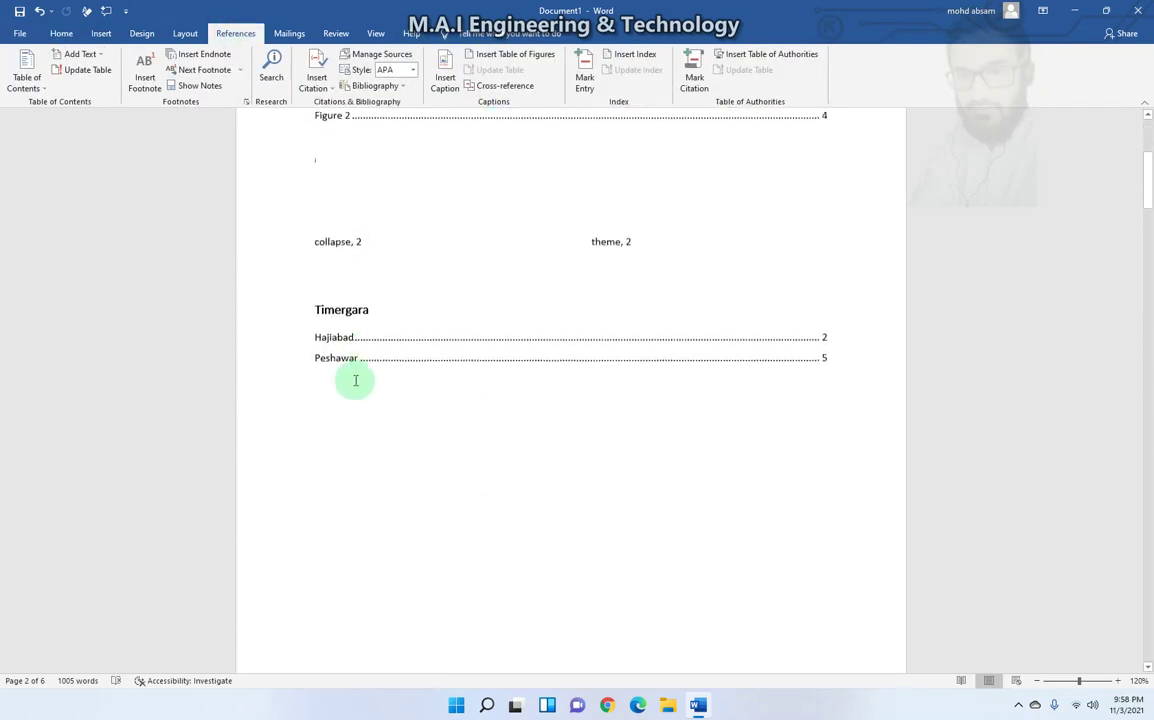
{"action": "left_click", "coordinate": [767, 54]}
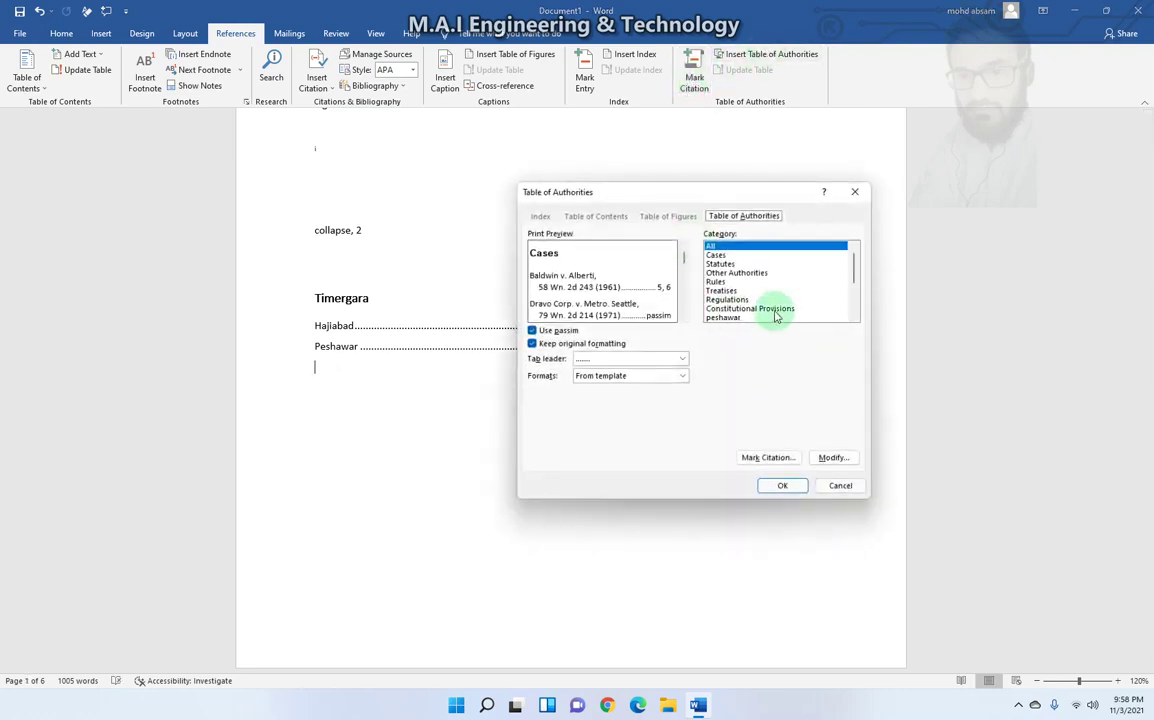
{"action": "left_click", "coordinate": [838, 485]}
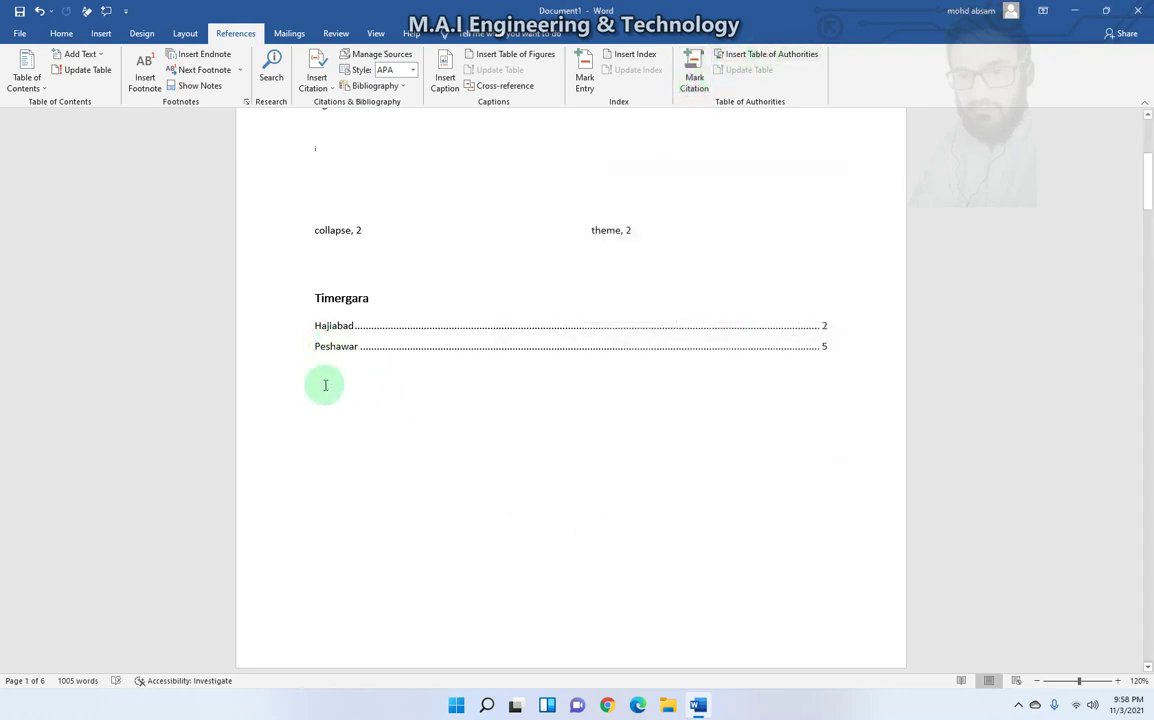
{"action": "scroll", "coordinate": [350, 380], "scroll_direction": "down", "scroll_amount": 5}
- Type the word karachi on the new page and select it
{"action": "key", "text": "Return"}
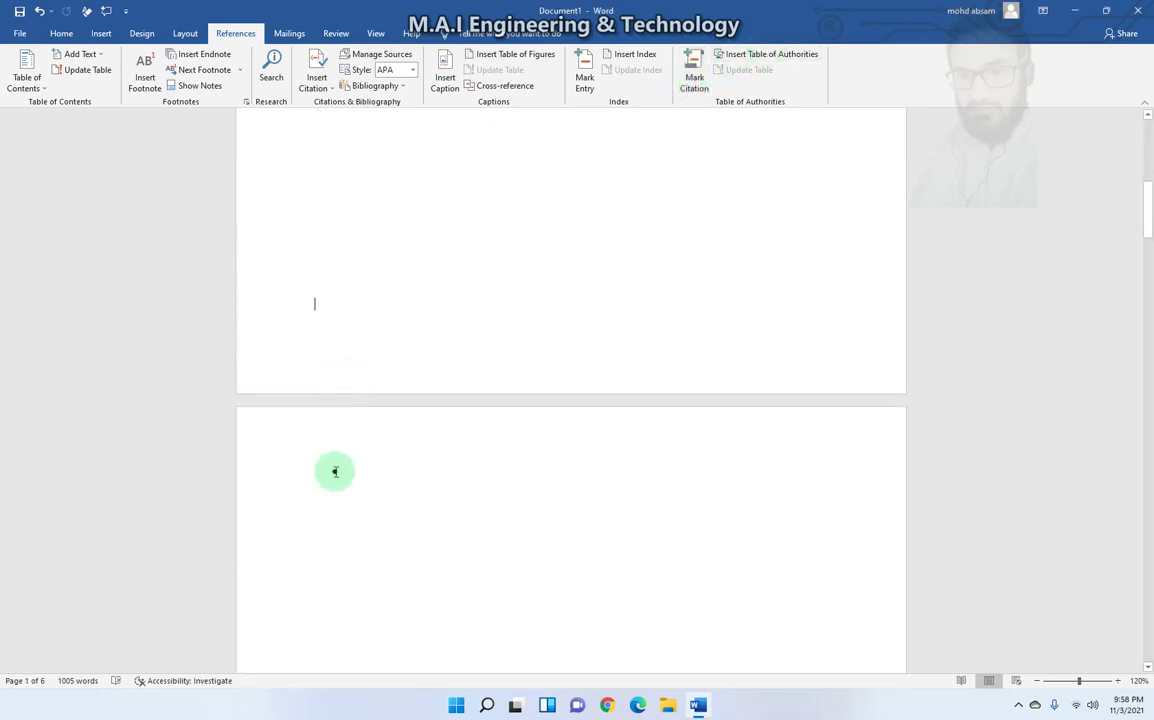
{"action": "key", "text": "Return"}
{"action": "type", "text": "karachi"}
{"action": "left_click", "coordinate": [356, 471]}
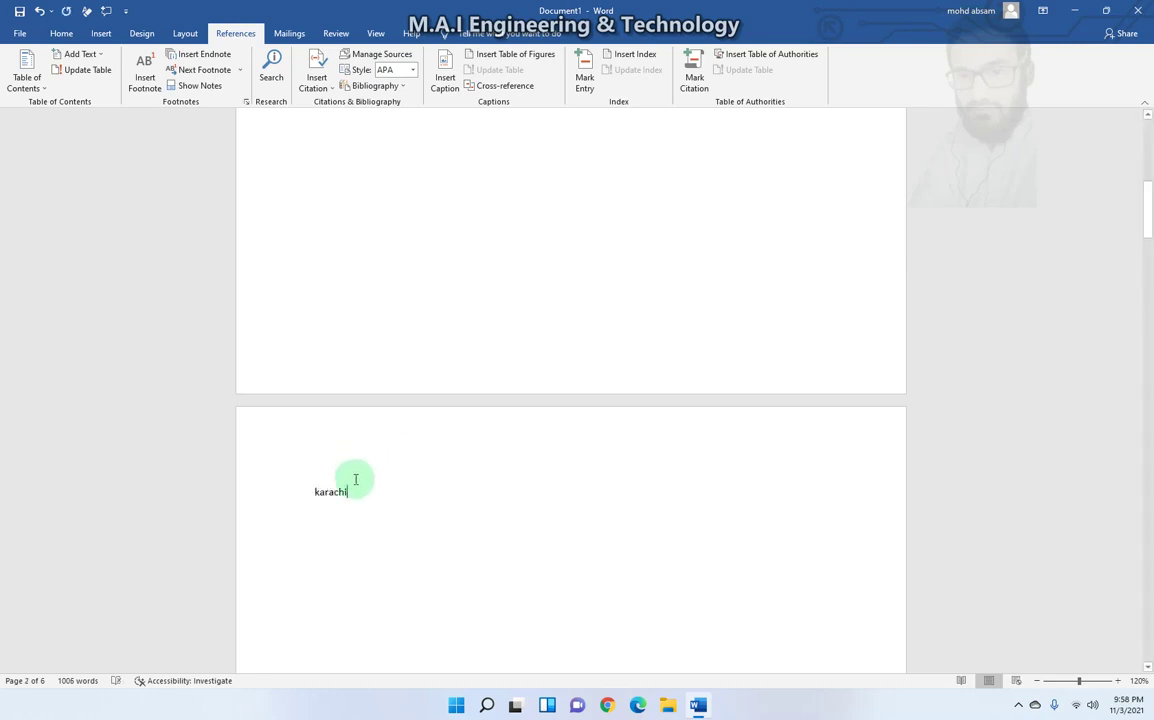
{"action": "left_click_drag", "start_coordinate": [350, 492], "coordinate": [310, 492]}
- Mark karachi as a citation in the Pakistan category
{"action": "left_click", "coordinate": [690, 80]}
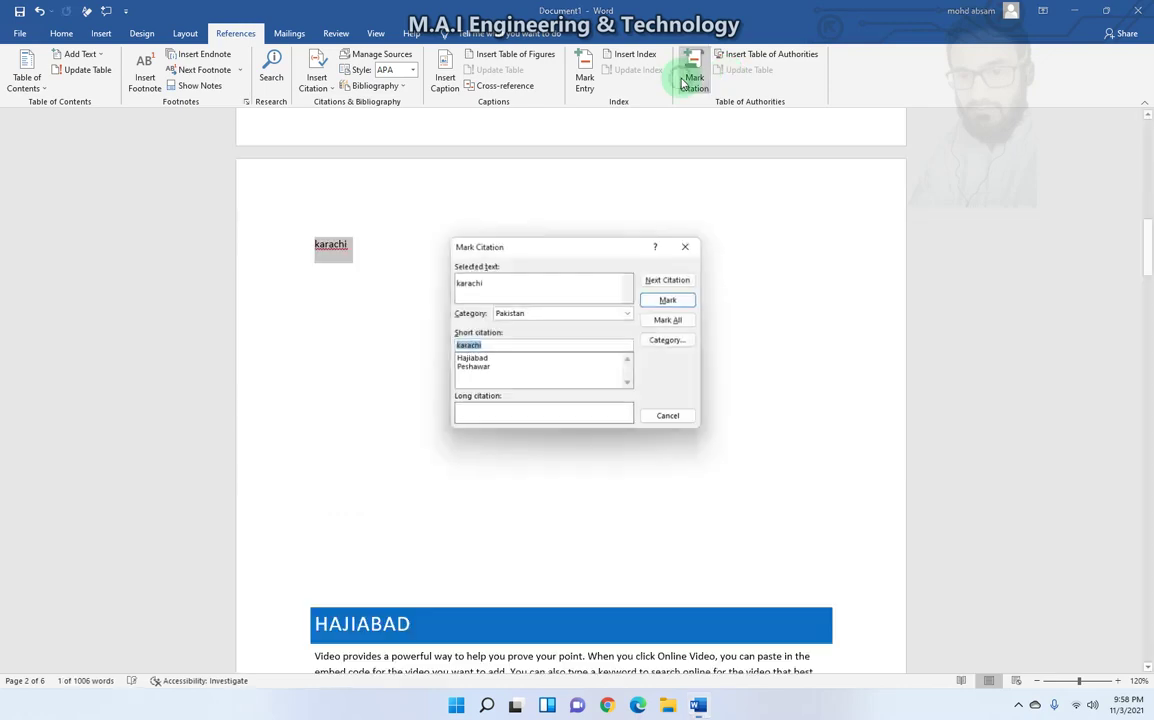
{"action": "left_click", "coordinate": [630, 313]}
{"action": "left_click", "coordinate": [580, 315]}
{"action": "left_click", "coordinate": [628, 313]}
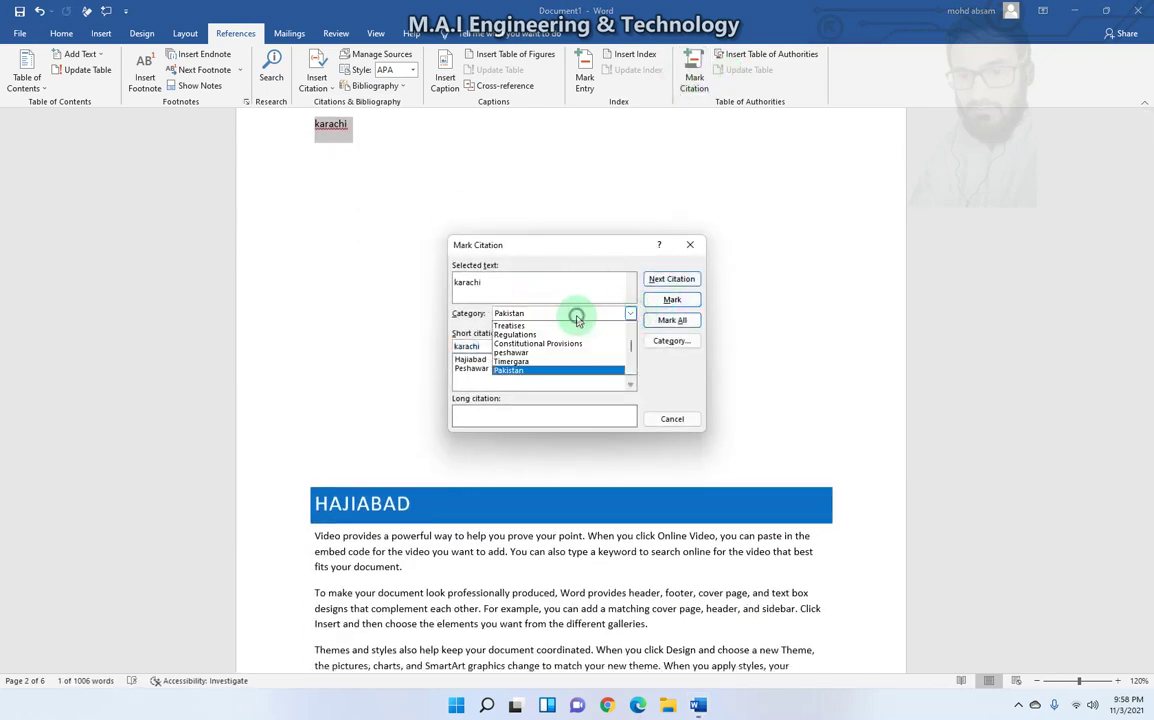
{"action": "left_click", "coordinate": [535, 373]}
{"action": "left_click", "coordinate": [675, 302]}
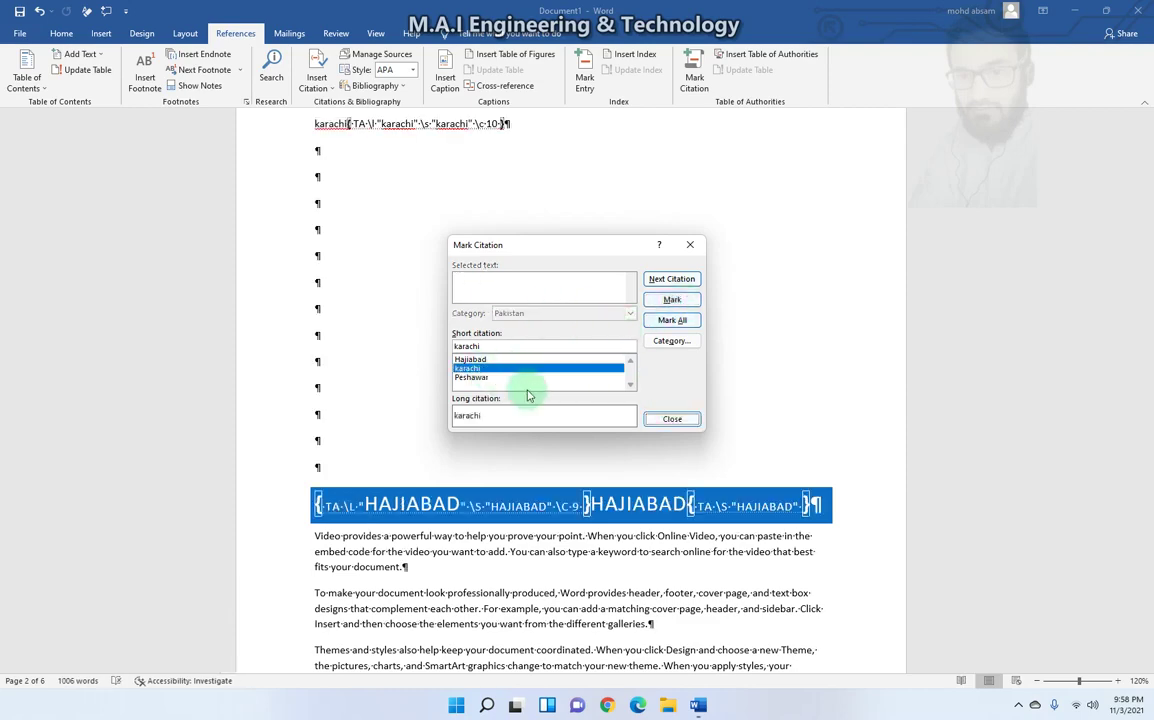
{"action": "left_click", "coordinate": [672, 418]}
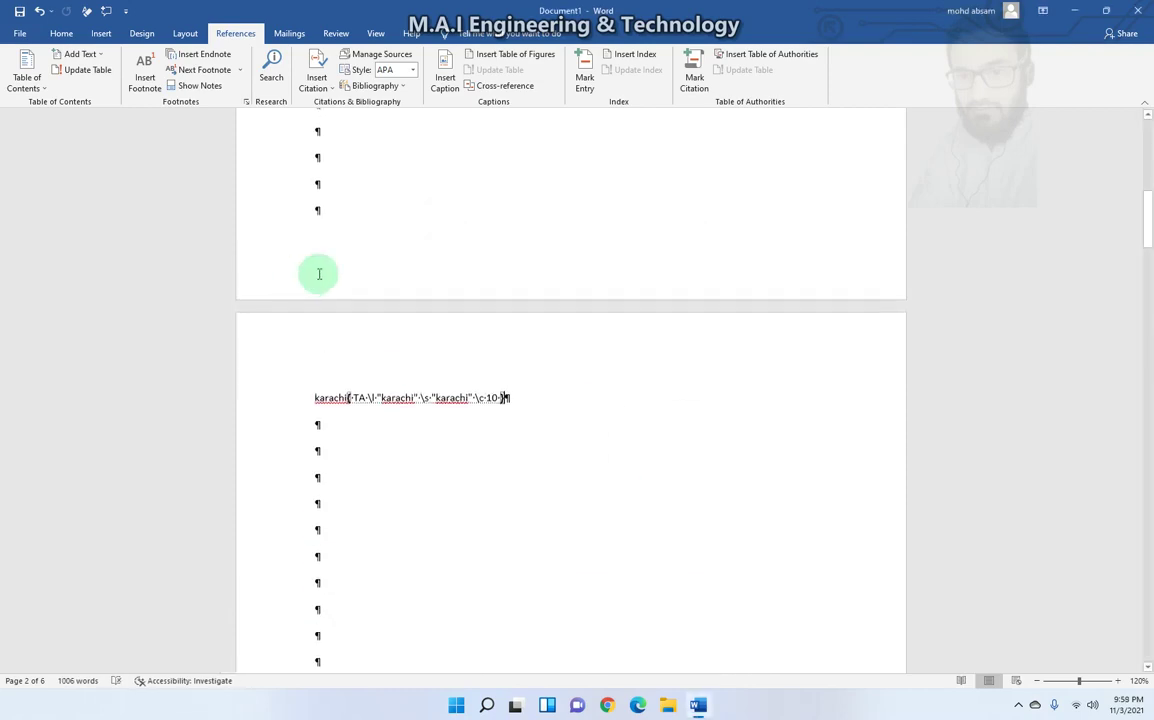
{"action": "left_click", "coordinate": [61, 33]}
- Hide formatting marks and insert a Table of Authorities covering All categories
{"action": "left_click", "coordinate": [466, 58]}
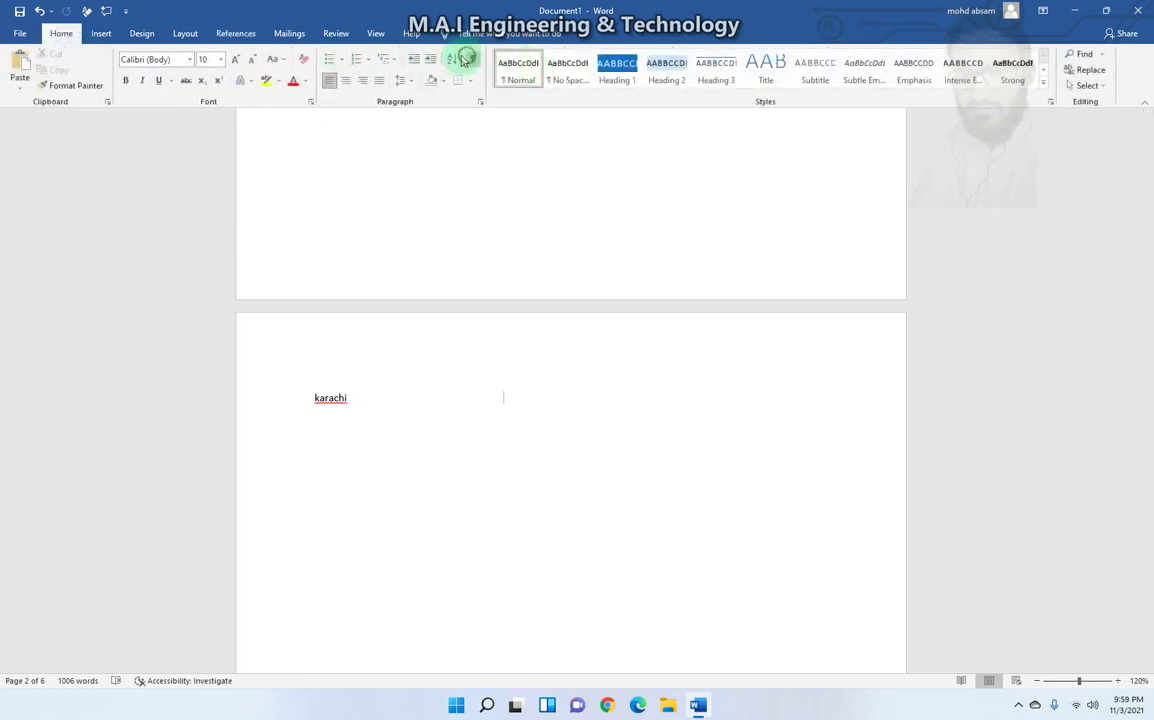
{"action": "left_click", "coordinate": [289, 33]}
{"action": "left_click", "coordinate": [236, 33]}
{"action": "scroll", "coordinate": [443, 242], "scroll_direction": "up", "scroll_amount": 2}
{"action": "scroll", "coordinate": [383, 372], "scroll_direction": "up", "scroll_amount": 3}
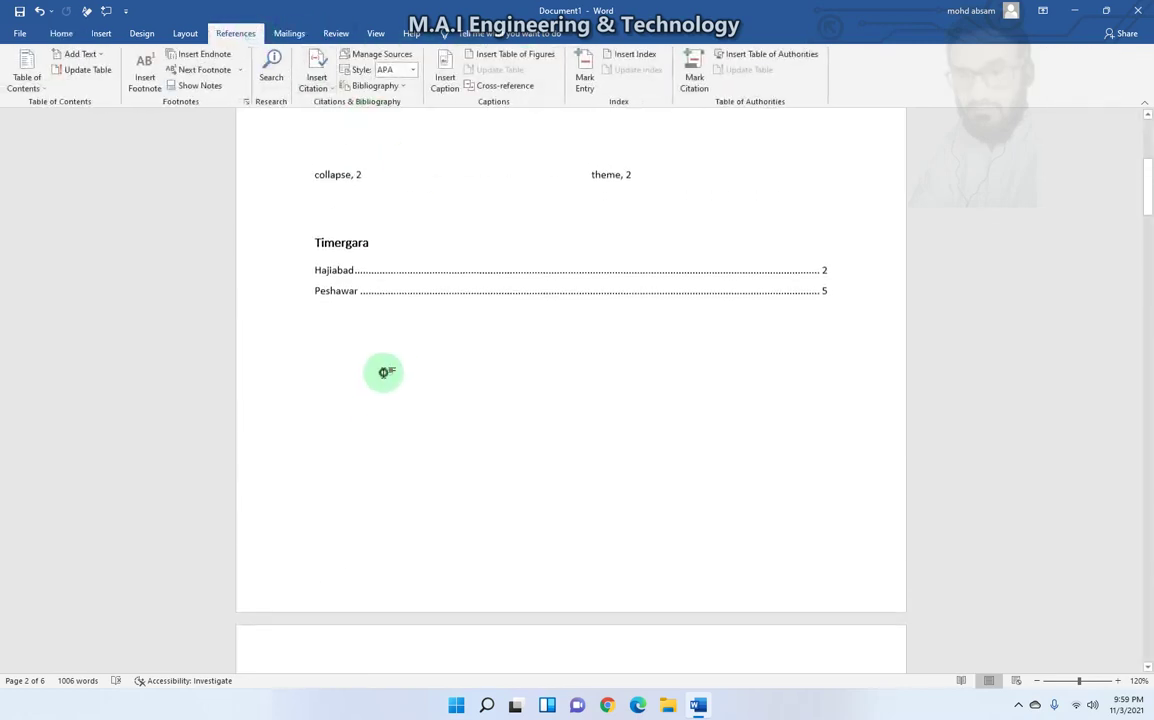
{"action": "left_click", "coordinate": [735, 54]}
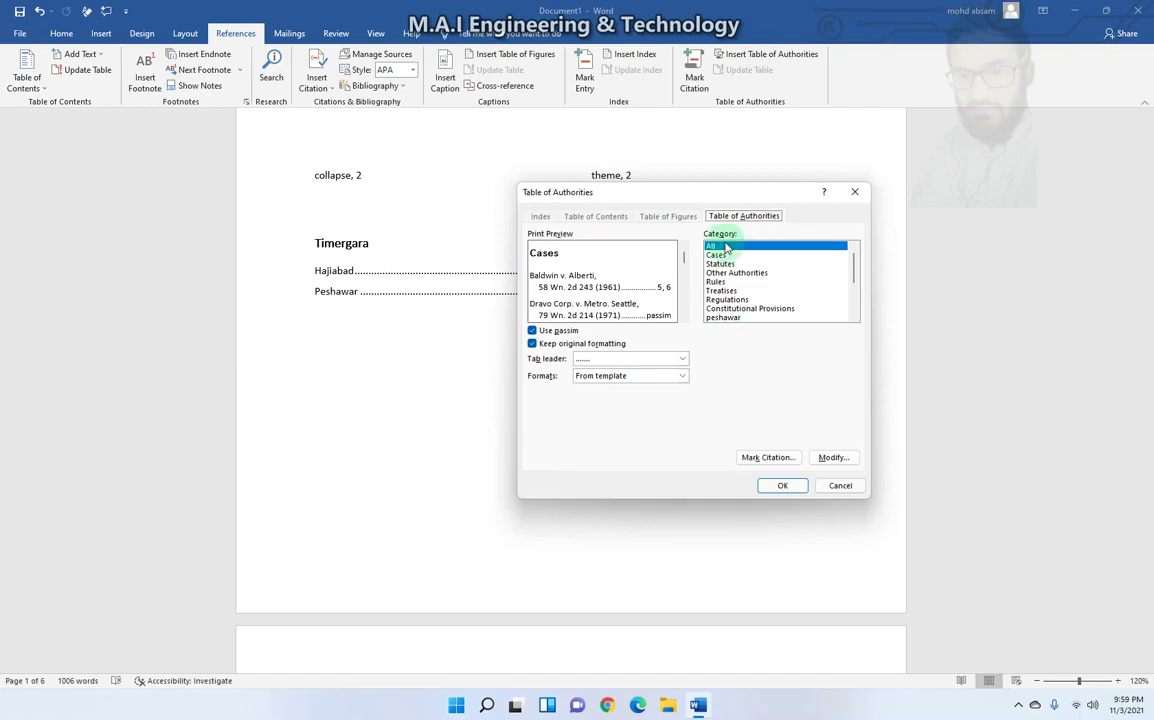
{"action": "left_click", "coordinate": [774, 481]}
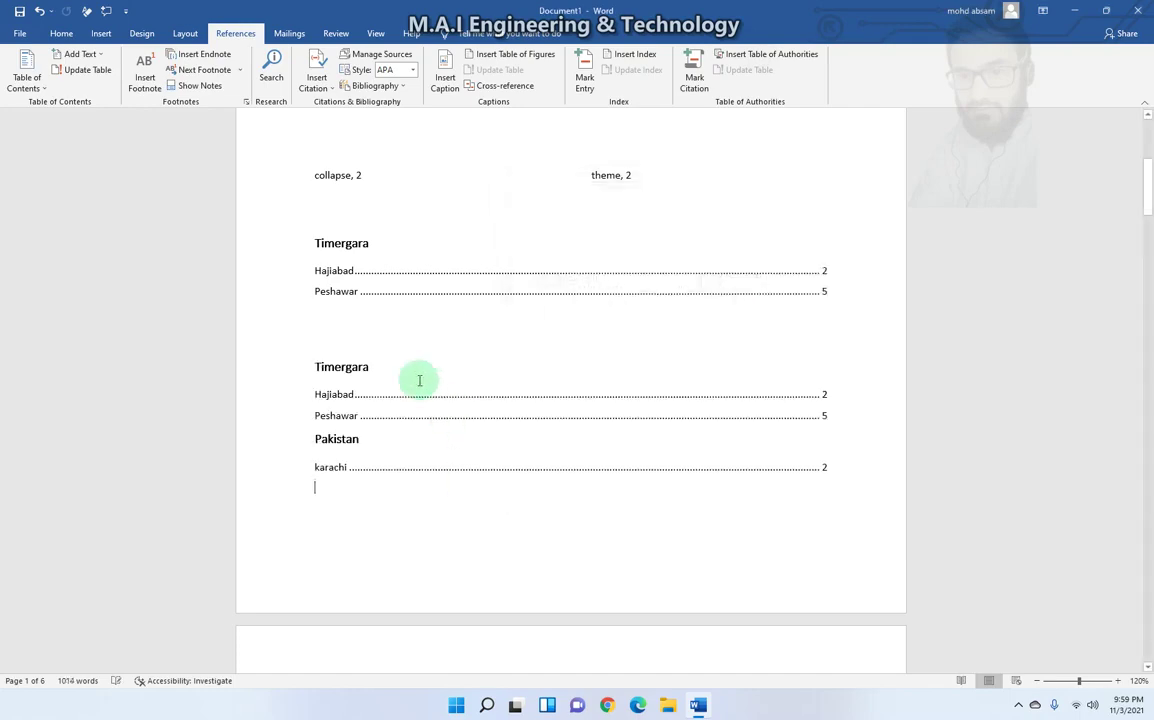
- Check the new table's karachi entry under Pakistan, then cancel the Ctrl+S save prompt
{"action": "scroll", "coordinate": [426, 375], "scroll_direction": "down", "scroll_amount": 1}
{"action": "left_click", "coordinate": [342, 362]}
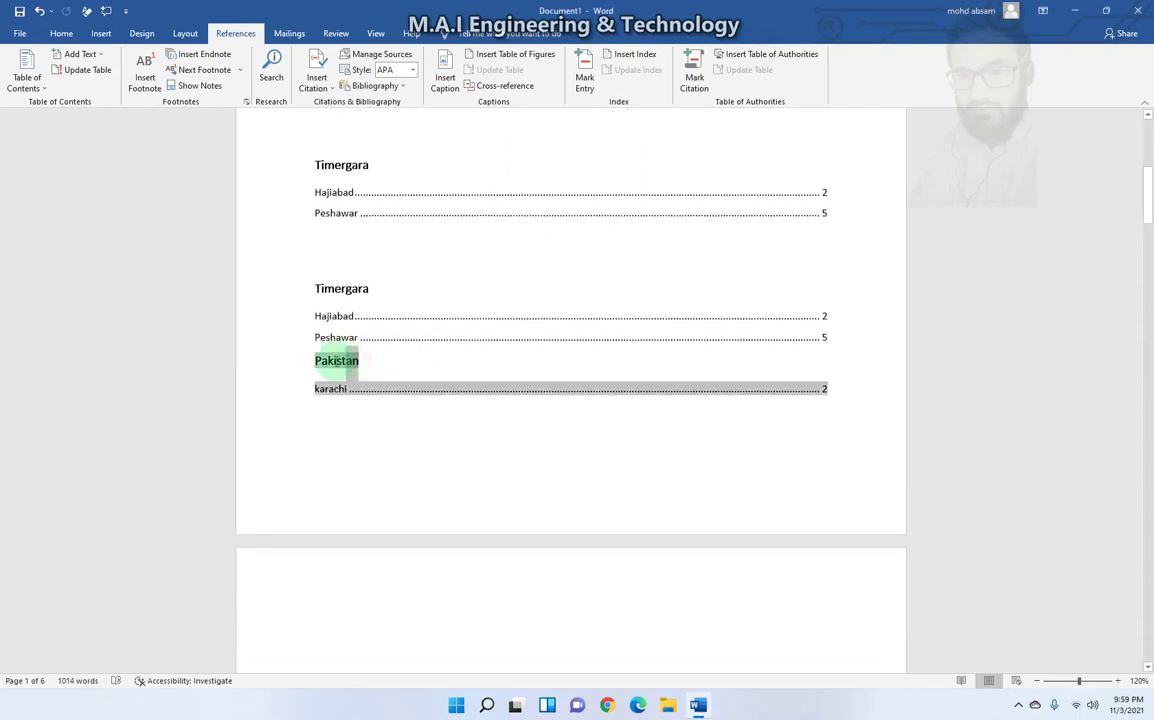
{"action": "left_click", "coordinate": [351, 392]}
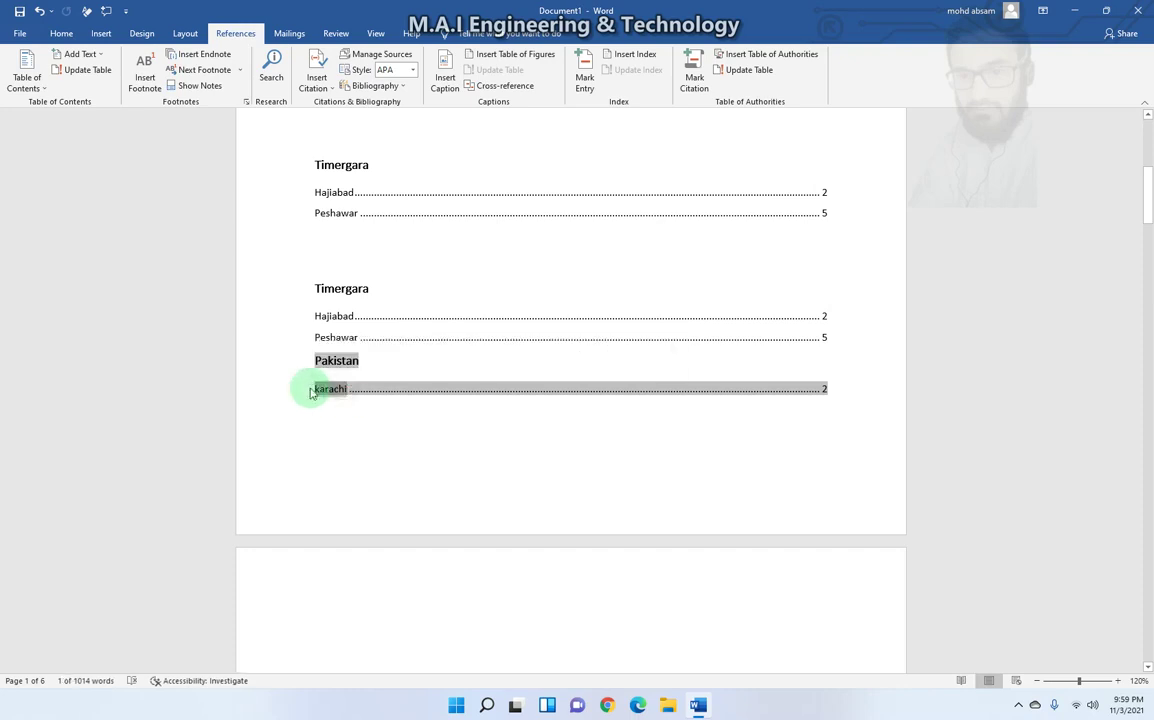
{"action": "left_click", "coordinate": [314, 406]}
{"action": "key", "text": "ctrl+s"}
{"action": "left_click", "coordinate": [685, 427]}
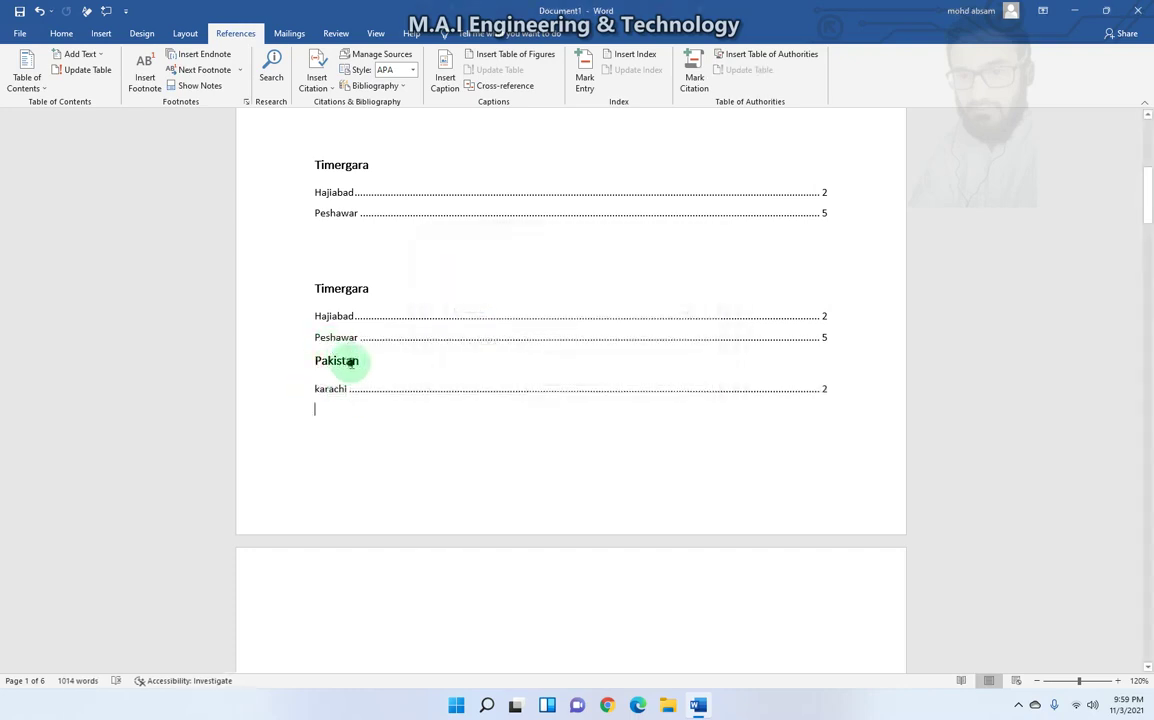
{"action": "left_click_drag", "start_coordinate": [345, 360], "coordinate": [335, 388]}
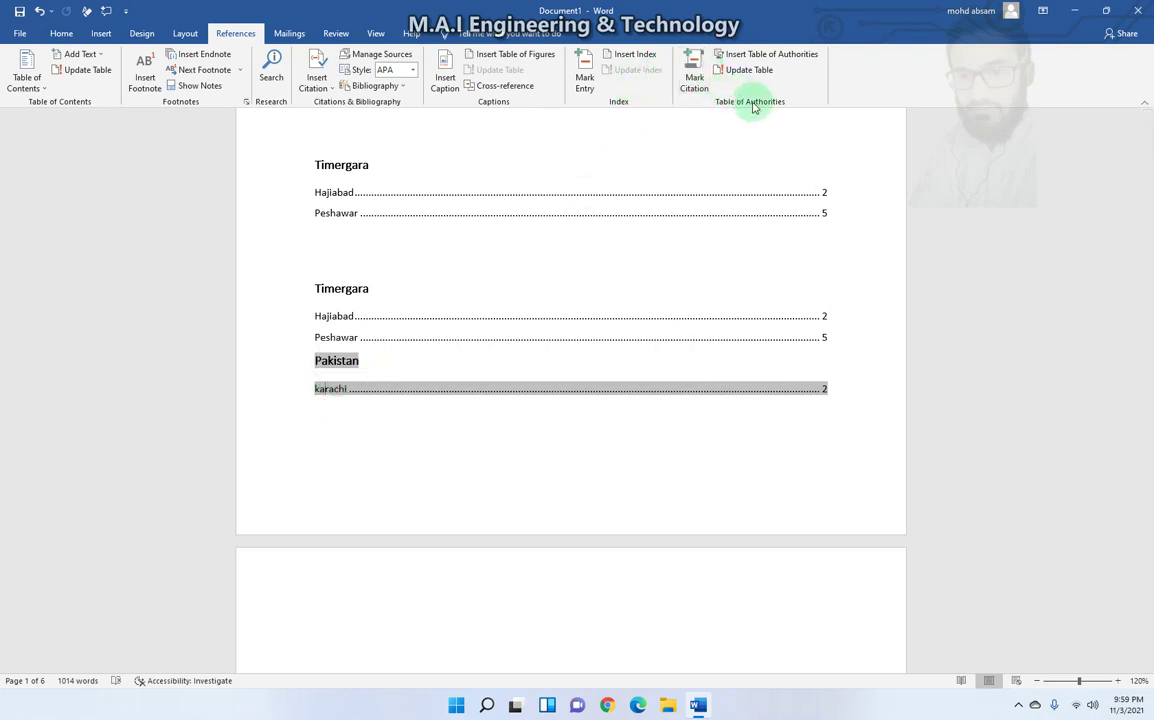
- Scroll through the whole document back up to the Contents table on page 1
{"action": "left_click", "coordinate": [364, 405]}
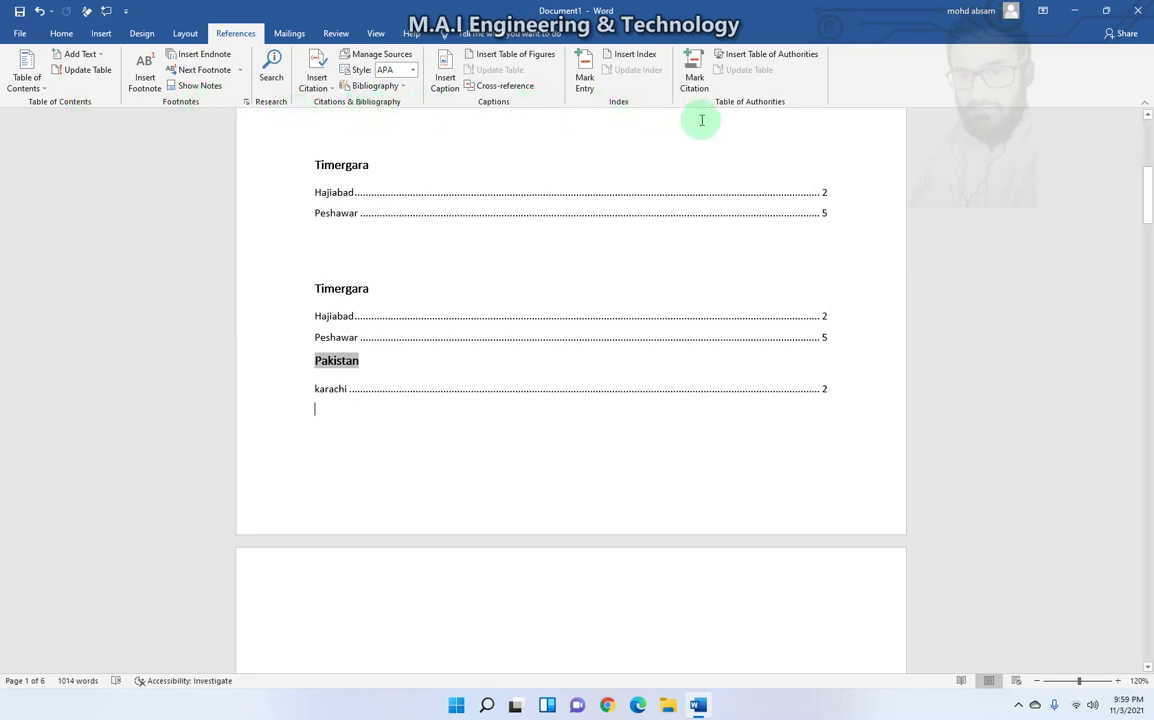
{"action": "scroll", "coordinate": [587, 427], "scroll_direction": "up", "scroll_amount": 2}
{"action": "scroll", "coordinate": [600, 425], "scroll_direction": "up", "scroll_amount": 6}
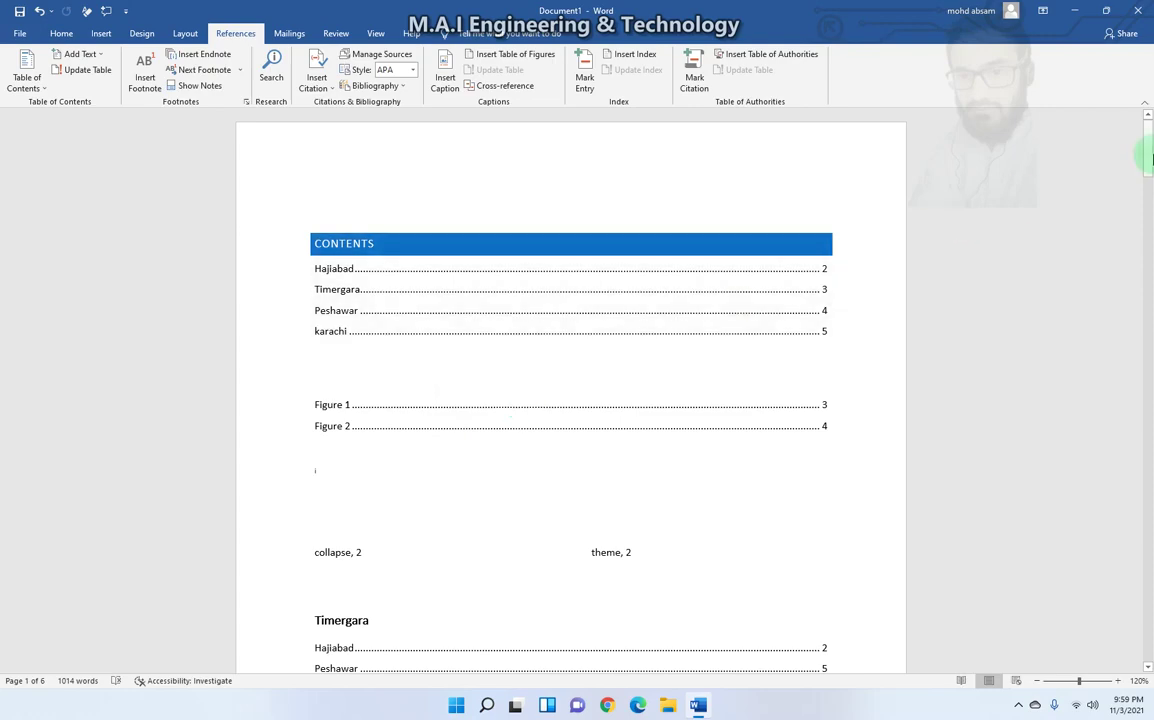
{"action": "left_click_drag", "start_coordinate": [1148, 150], "coordinate": [1148, 420]}
{"action": "scroll", "coordinate": [431, 310], "scroll_direction": "down", "scroll_amount": 5}
{"action": "scroll", "coordinate": [431, 310], "scroll_direction": "up", "scroll_amount": 5}
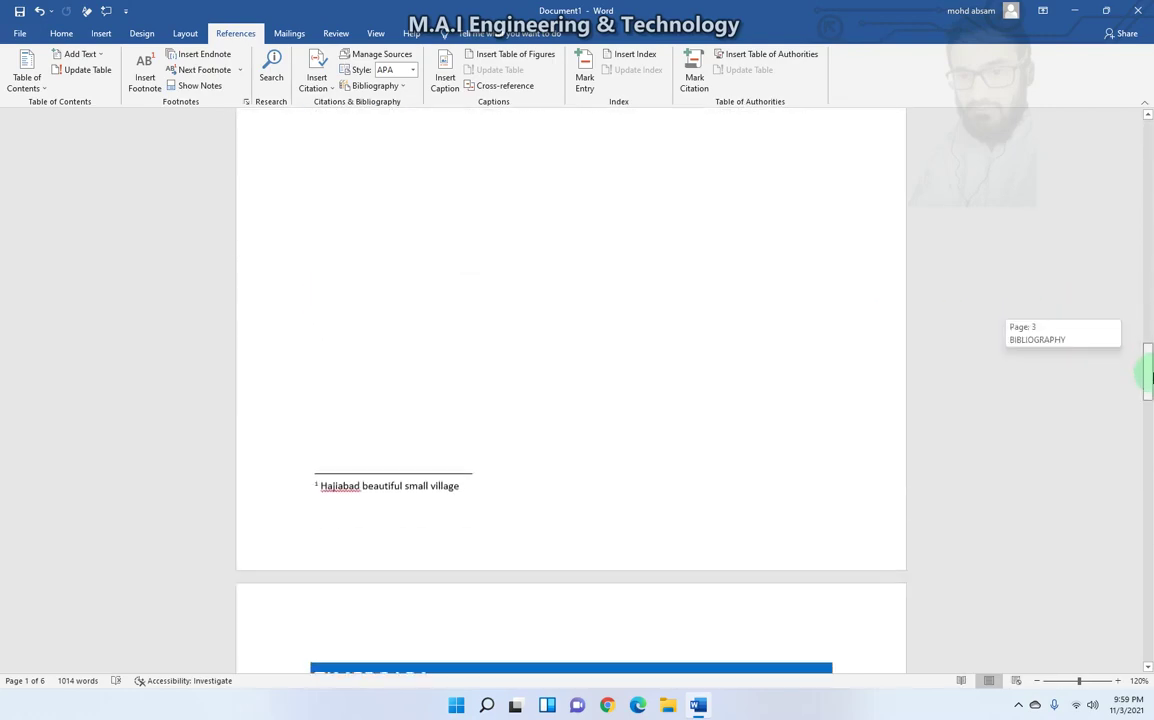
{"action": "scroll", "coordinate": [577, 373], "scroll_direction": "down", "scroll_amount": 4}
{"action": "scroll", "coordinate": [482, 324], "scroll_direction": "down", "scroll_amount": 2}
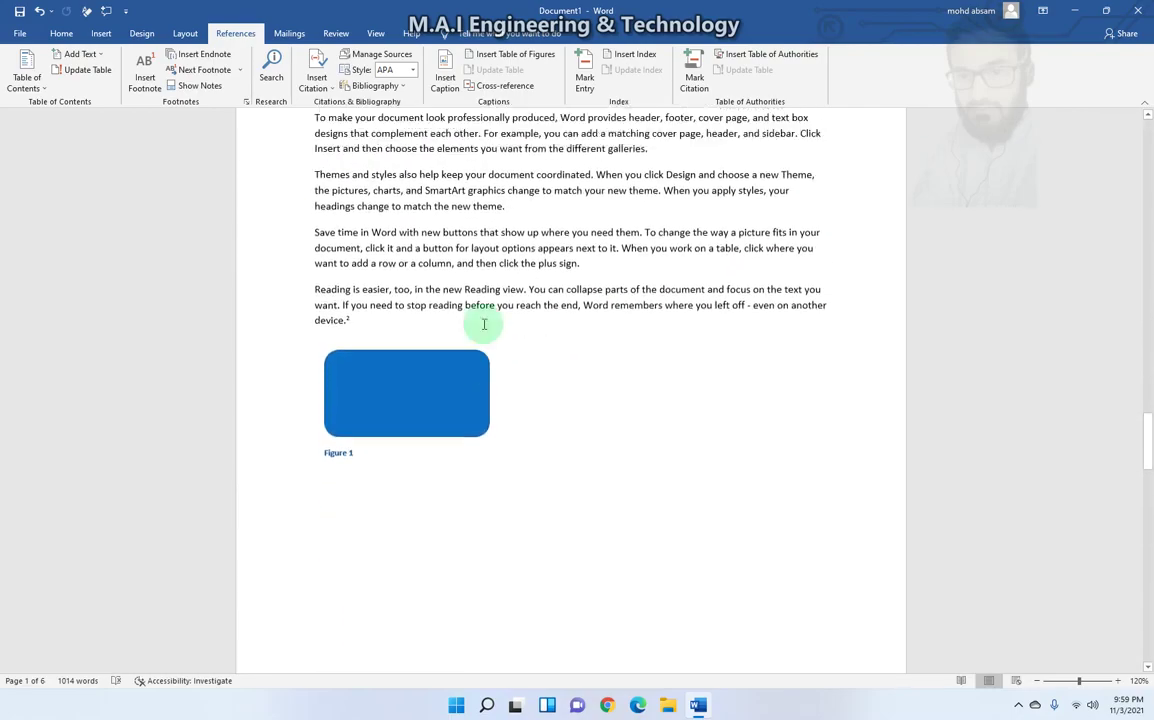
{"action": "scroll", "coordinate": [438, 275], "scroll_direction": "up", "scroll_amount": 2}
{"action": "scroll", "coordinate": [431, 283], "scroll_direction": "up", "scroll_amount": 7}
{"action": "scroll", "coordinate": [431, 283], "scroll_direction": "up", "scroll_amount": 4}
{"action": "scroll", "coordinate": [431, 283], "scroll_direction": "up", "scroll_amount": 4}
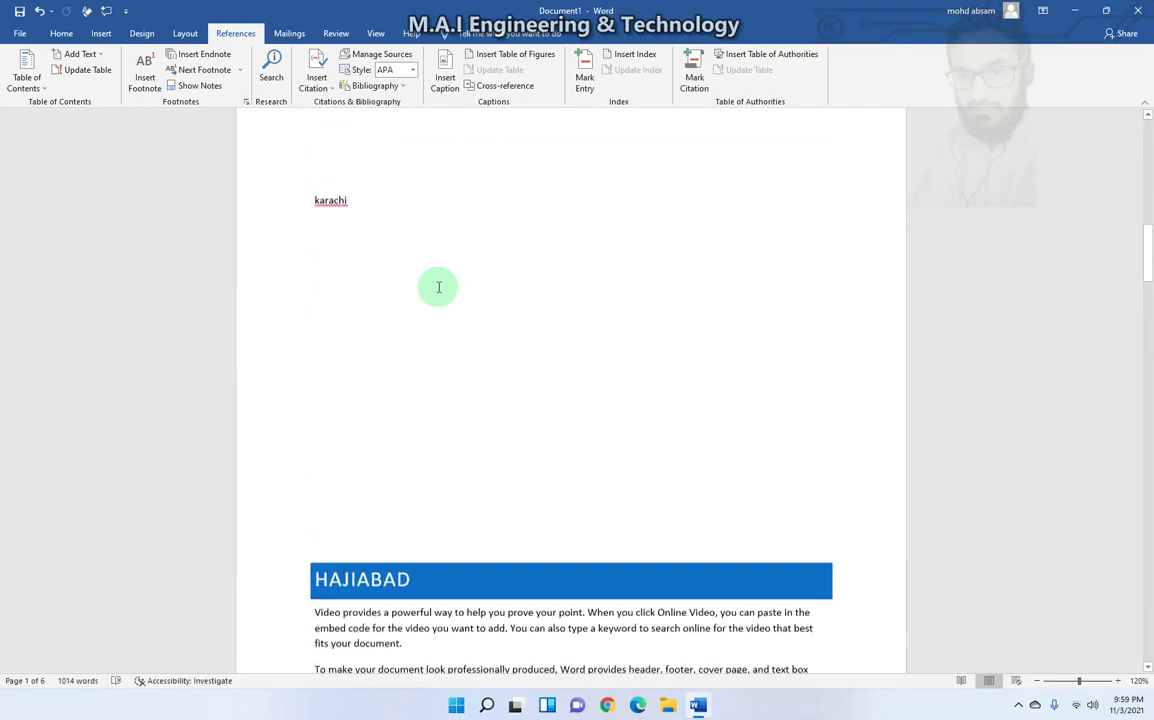
{"action": "scroll", "coordinate": [432, 284], "scroll_direction": "up", "scroll_amount": 4}
{"action": "scroll", "coordinate": [436, 286], "scroll_direction": "up", "scroll_amount": 4}
{"action": "scroll", "coordinate": [438, 287], "scroll_direction": "up", "scroll_amount": 2}
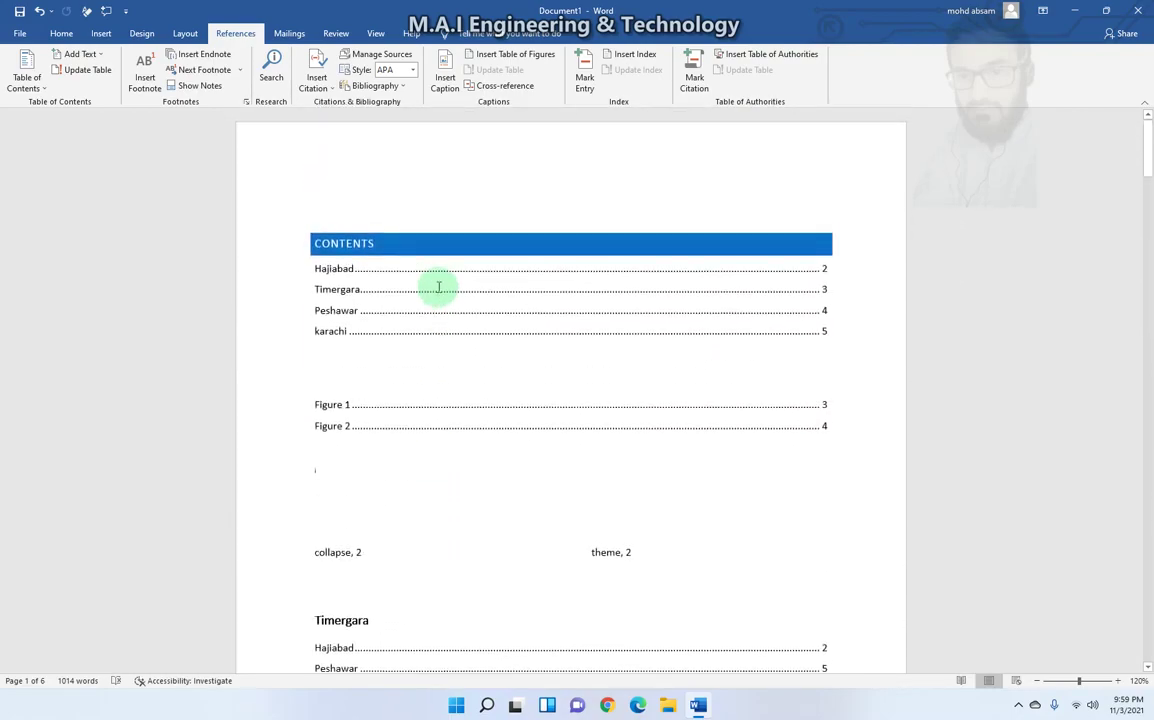